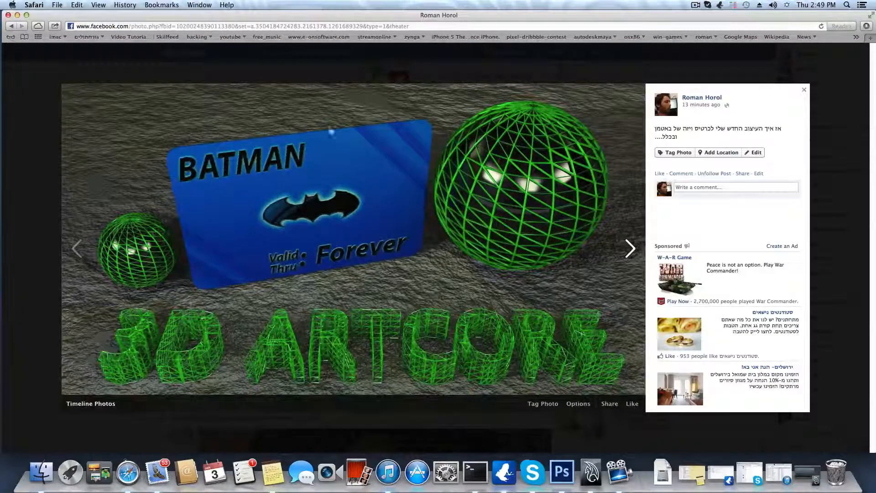
# Step: Go to google.co.il and search Google Images for "batman logo"
pyautogui.click(638, 26)
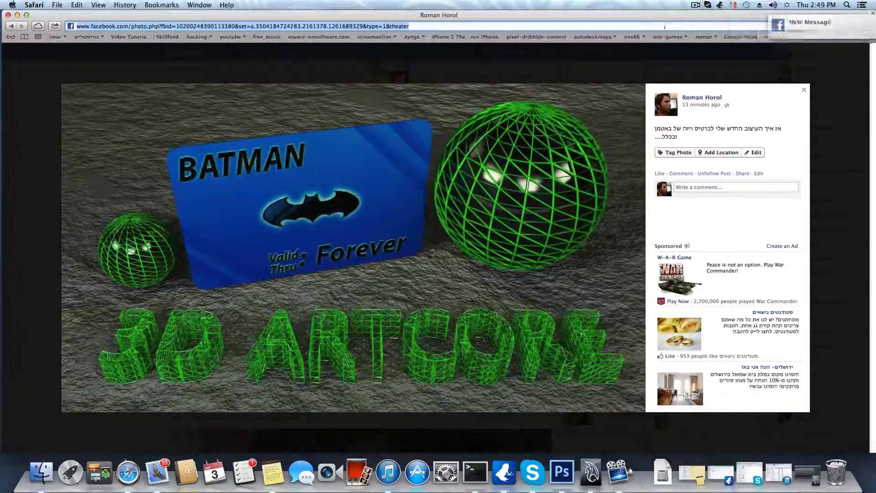
pyautogui.write('google.co.il')
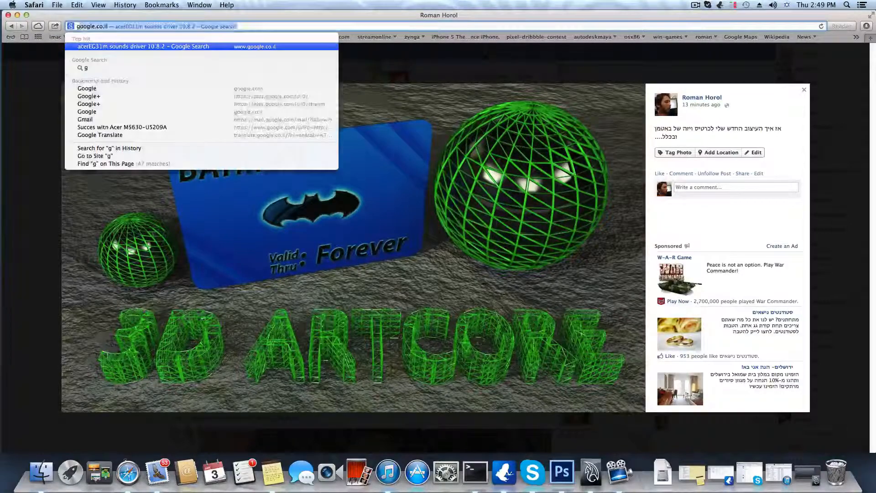
pyautogui.press('Return')
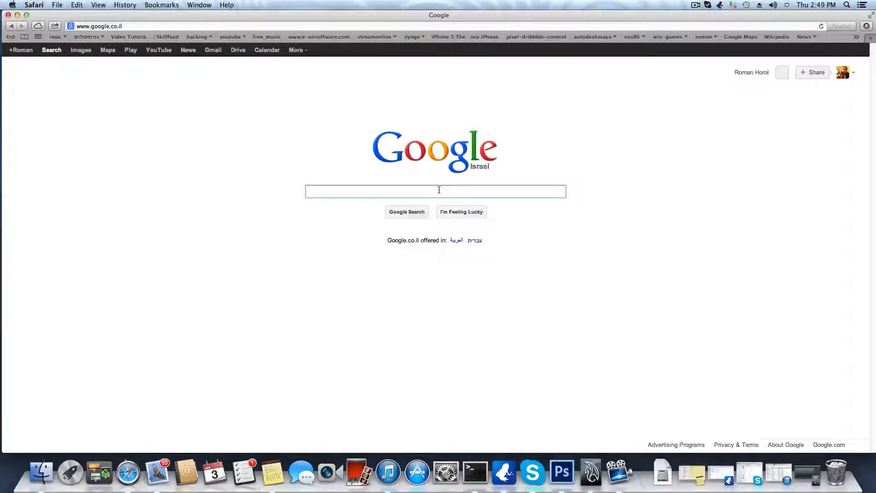
pyautogui.click(79, 50)
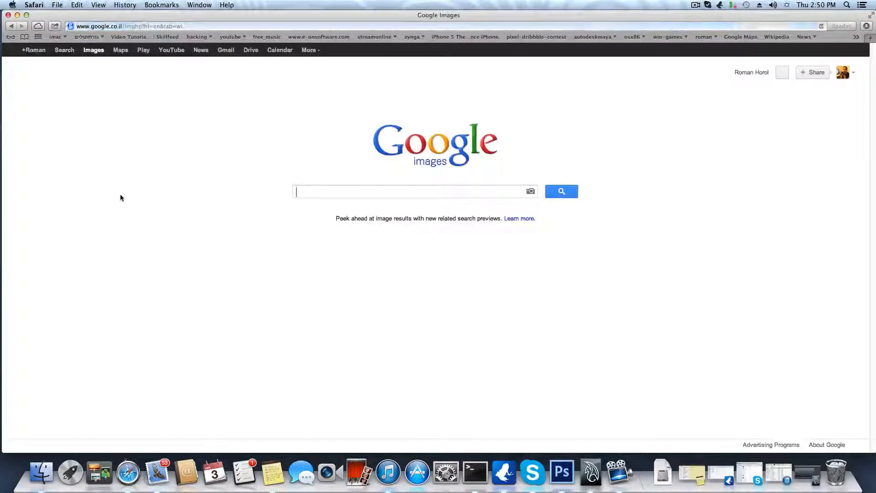
pyautogui.click(381, 192)
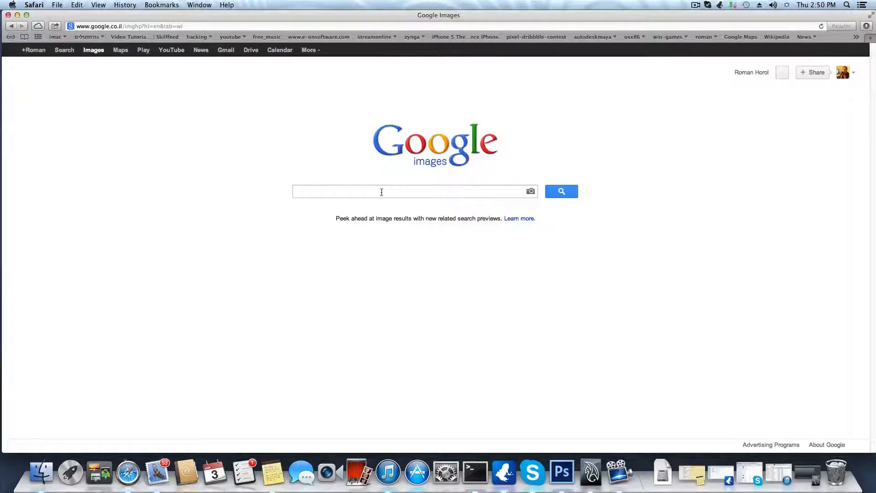
pyautogui.write('batman')
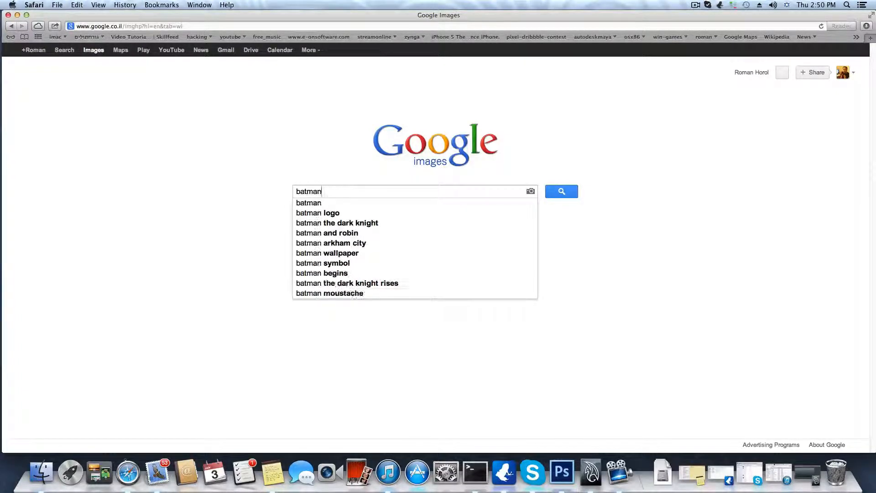
pyautogui.click(322, 213)
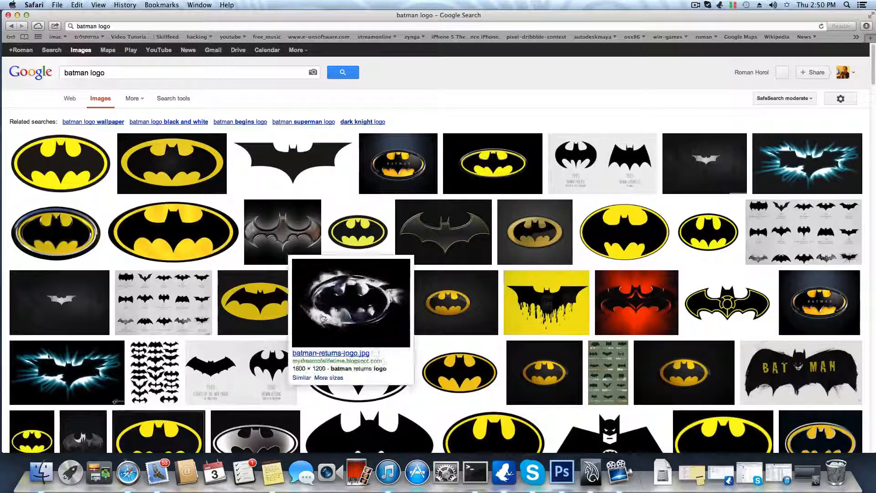
# Step: Browse the Batman logo image results and compare previews to find a suitable logo
pyautogui.moveTo(450, 283)
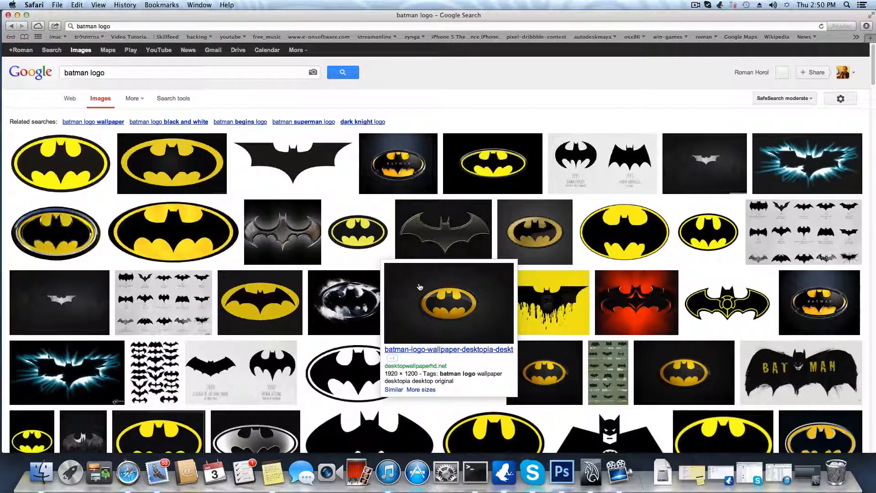
pyautogui.moveTo(284, 298)
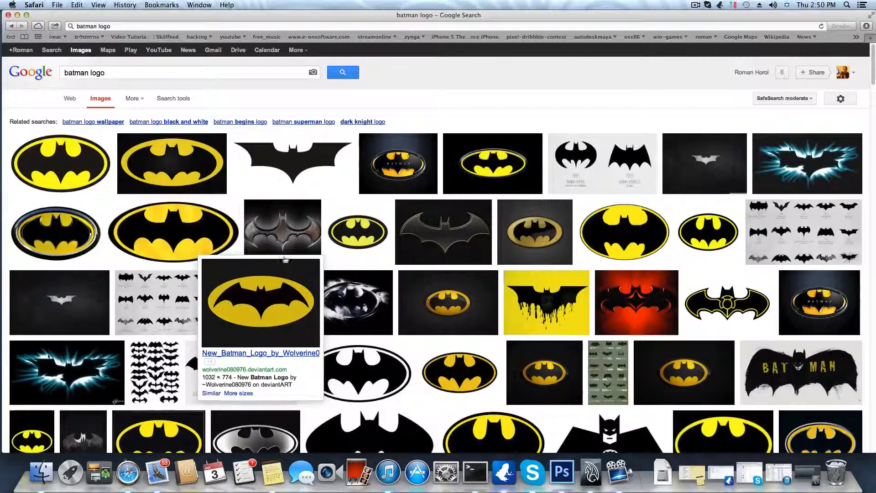
pyautogui.moveTo(165, 224)
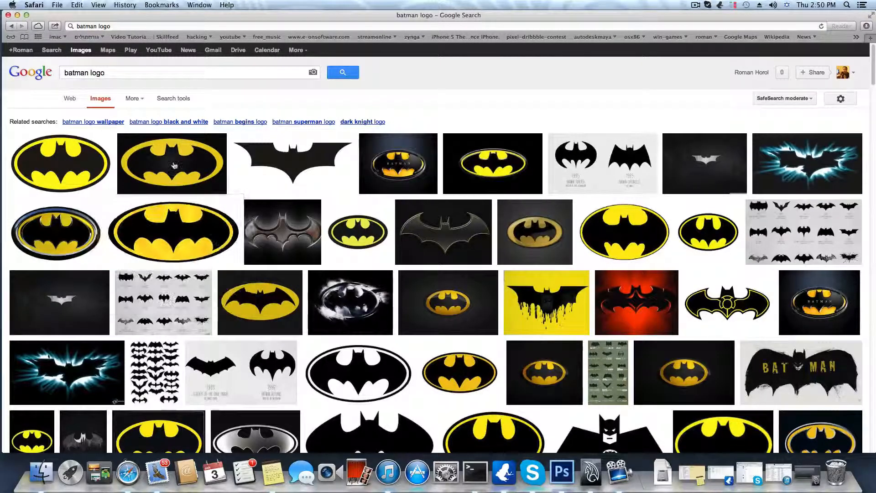
pyautogui.moveTo(292, 170)
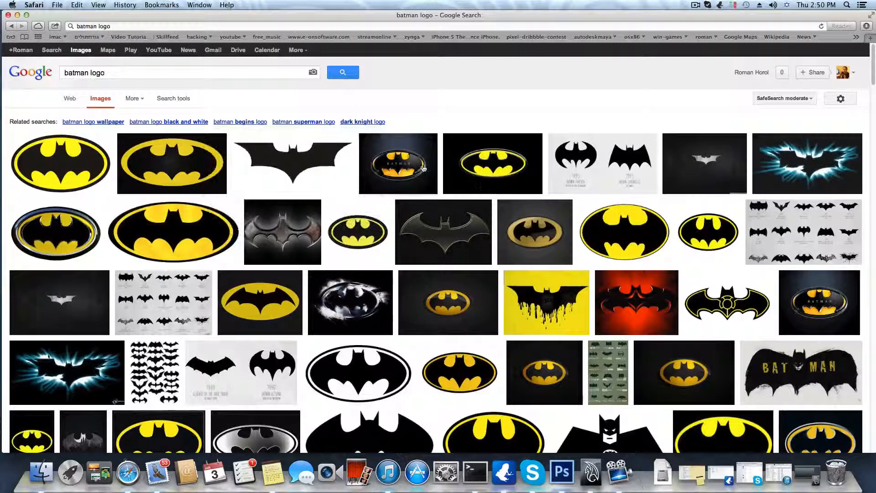
pyautogui.moveTo(422, 169)
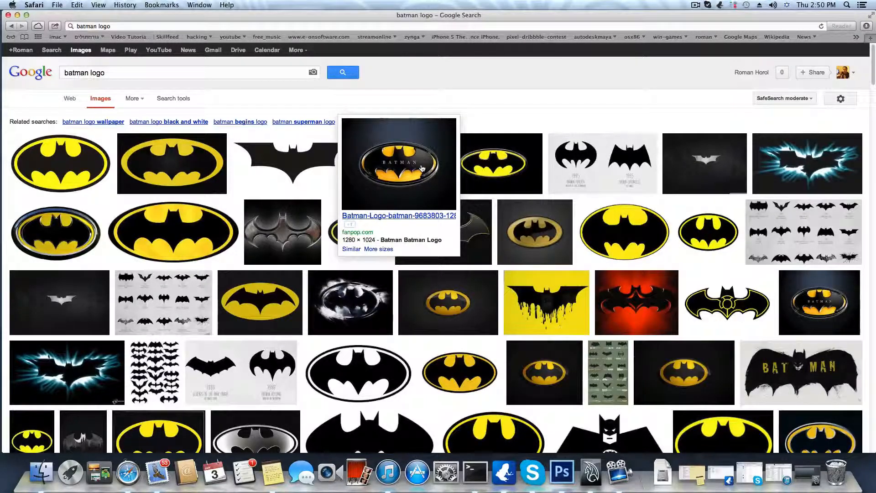
pyautogui.moveTo(415, 278)
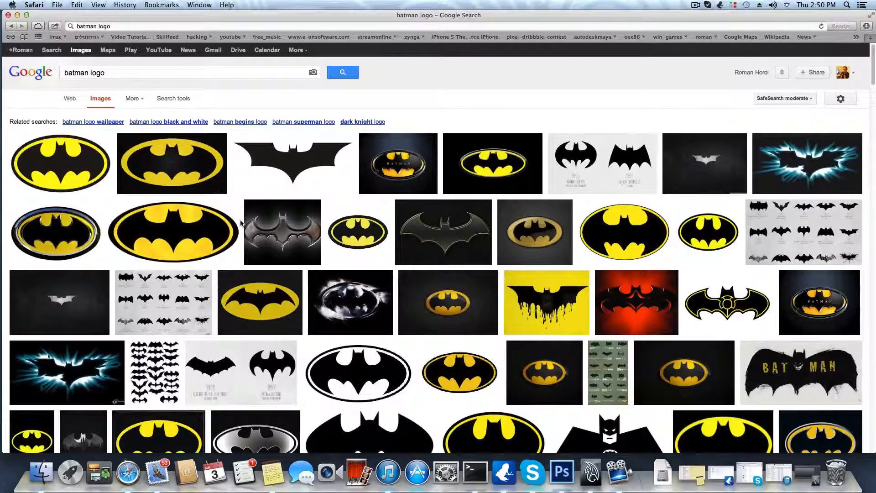
pyautogui.scroll(-4, 242, 223)
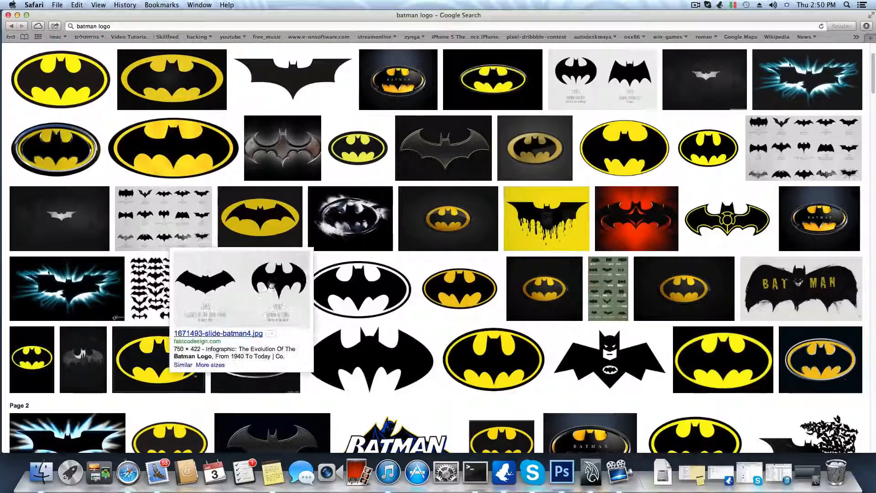
pyautogui.scroll(-2, 371, 181)
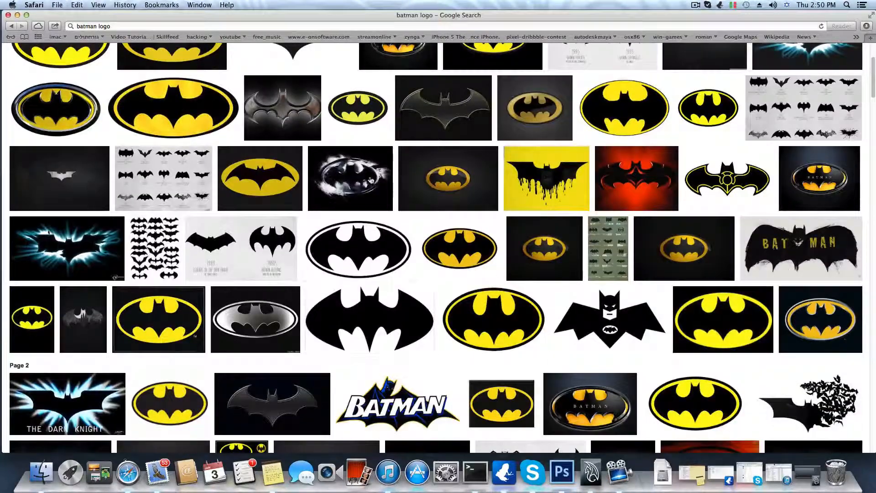
pyautogui.scroll(4, 371, 181)
pyautogui.moveTo(664, 295)
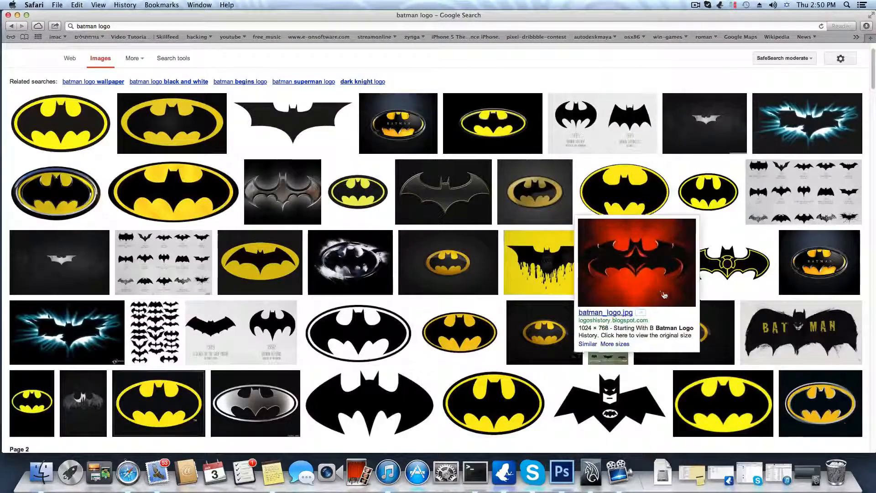
pyautogui.moveTo(716, 242)
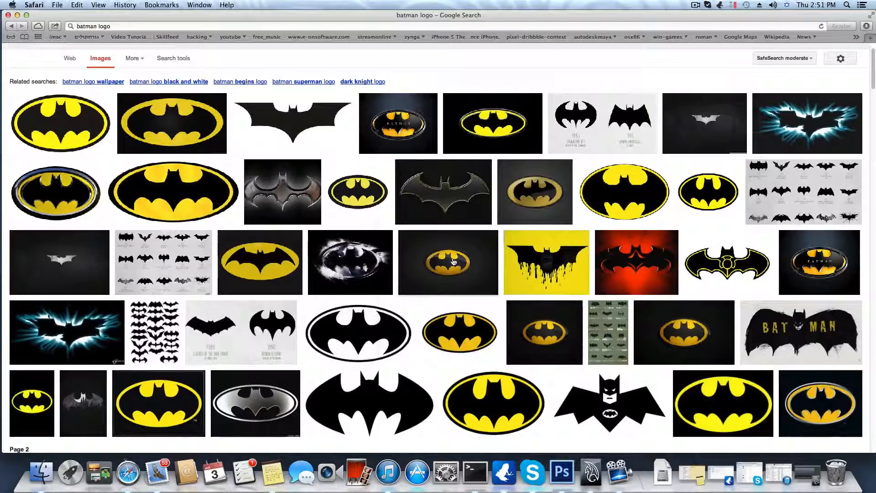
pyautogui.moveTo(454, 261)
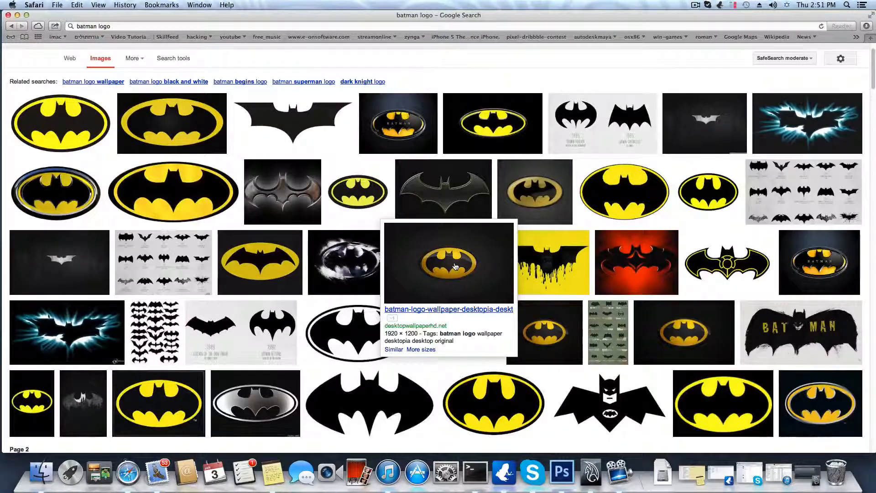
pyautogui.moveTo(178, 184)
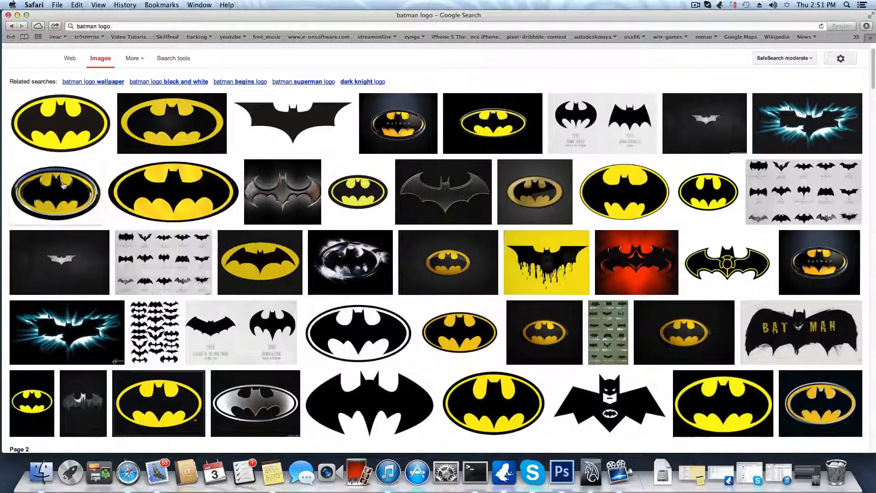
# Step: Open the large black-and-yellow oval Batman logo result and save the image to the desktop as Batman_Logo.png
pyautogui.click(182, 201)
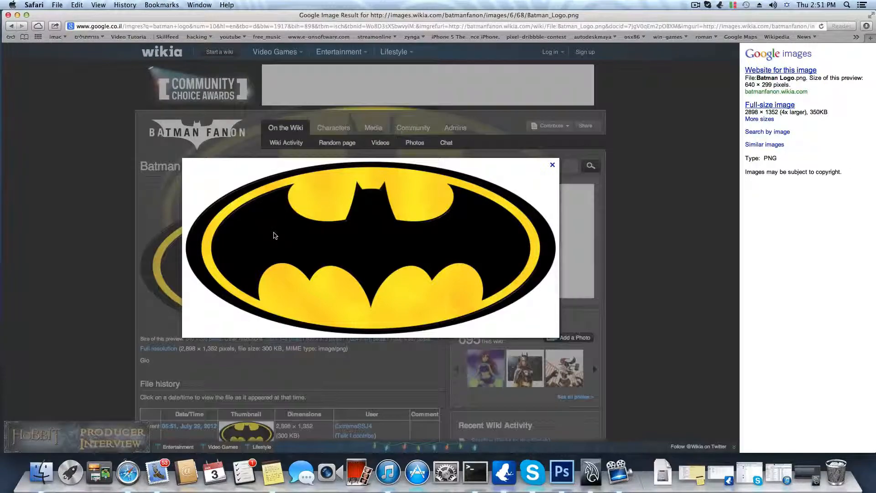
pyautogui.rightClick(345, 241)
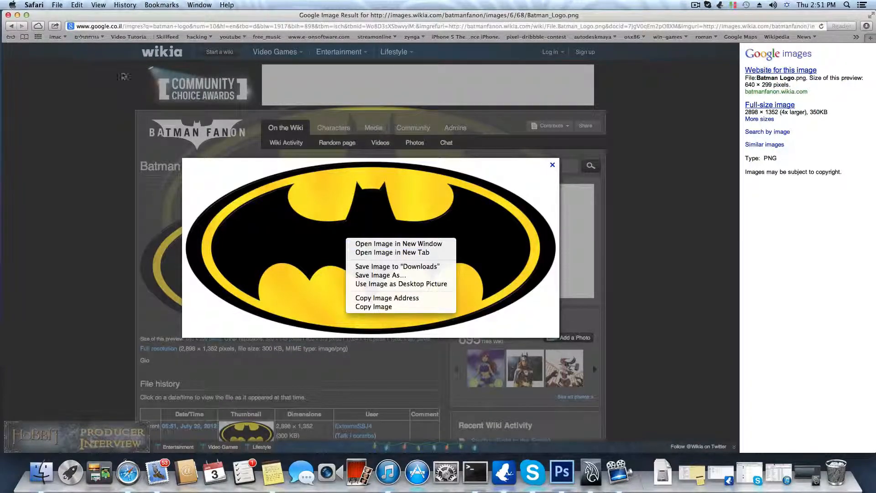
pyautogui.moveTo(81, 15); pyautogui.dragTo(463, 18)
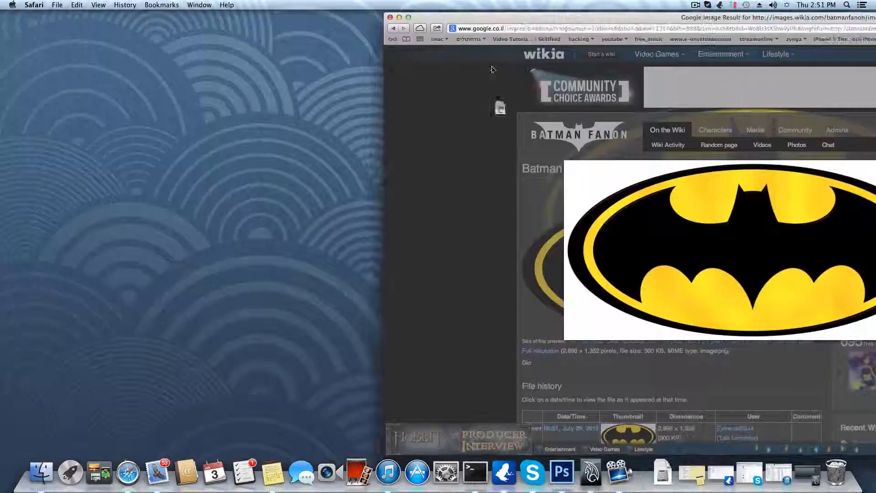
pyautogui.moveTo(728, 246); pyautogui.dragTo(183, 214)
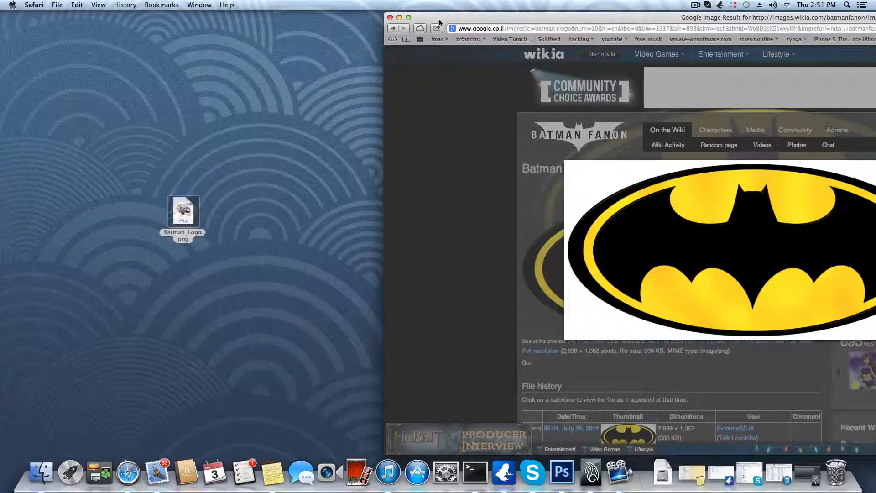
# Step: Close the browser window and move the Batman_Logo.png file higher up on the desktop
pyautogui.moveTo(457, 18); pyautogui.dragTo(113, 139)
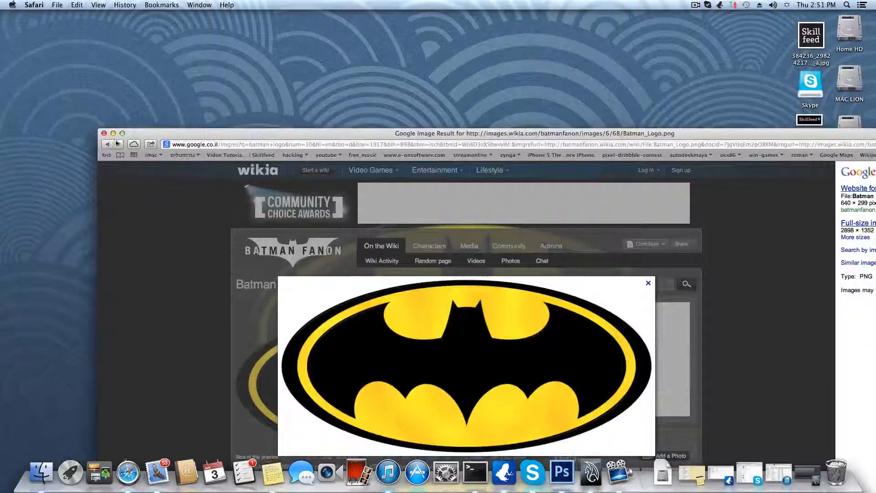
pyautogui.moveTo(198, 138); pyautogui.dragTo(191, 62)
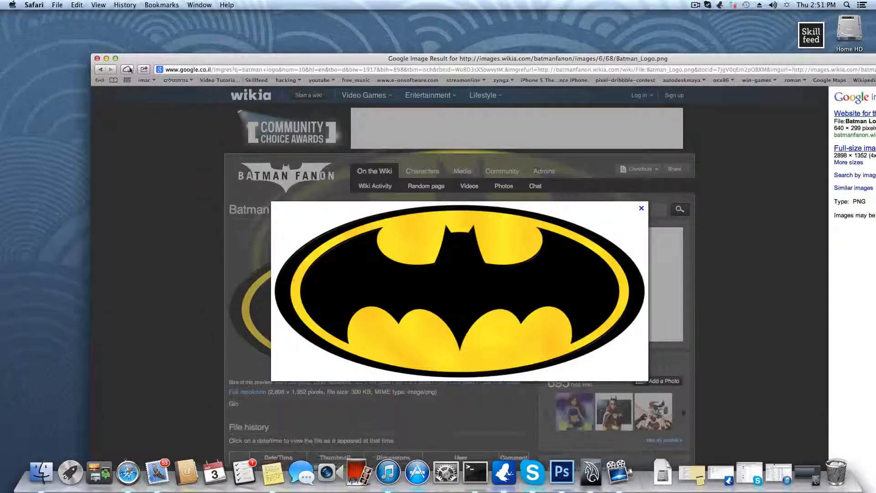
pyautogui.click(102, 60)
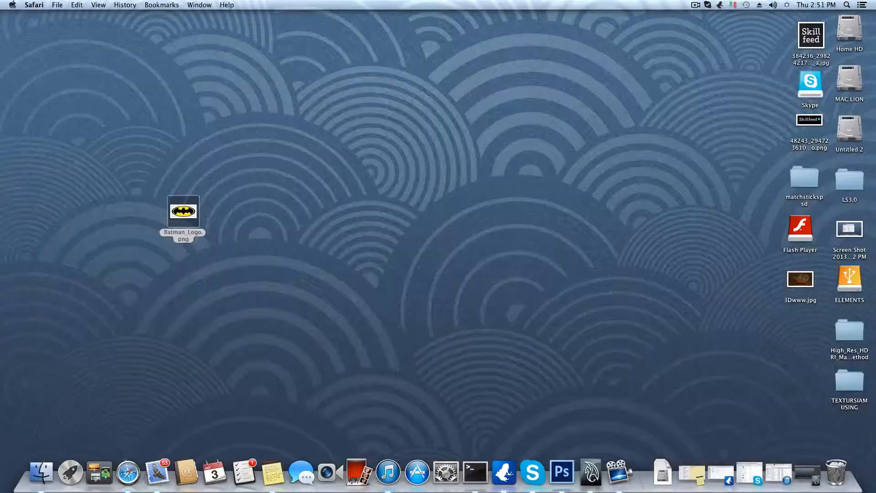
pyautogui.moveTo(194, 215); pyautogui.dragTo(354, 113)
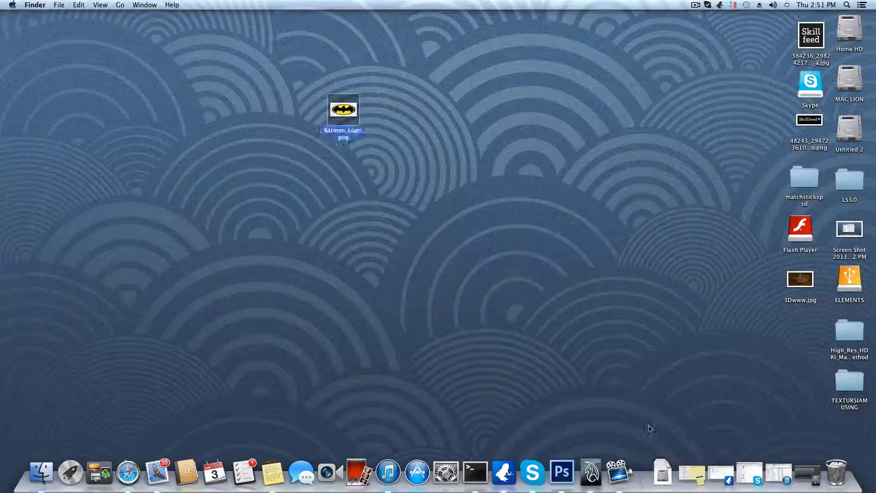
# Step: Switch to Safari and search Google for "image size of credit card"
pyautogui.click(561, 473)
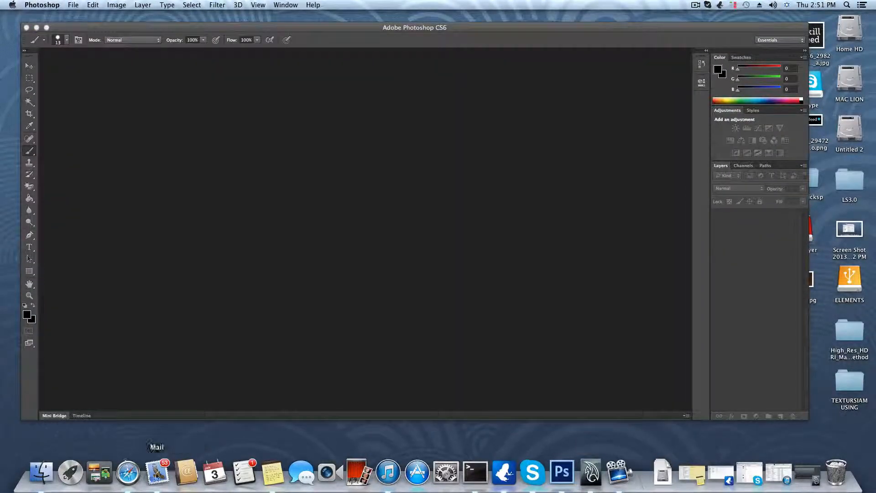
pyautogui.click(128, 473)
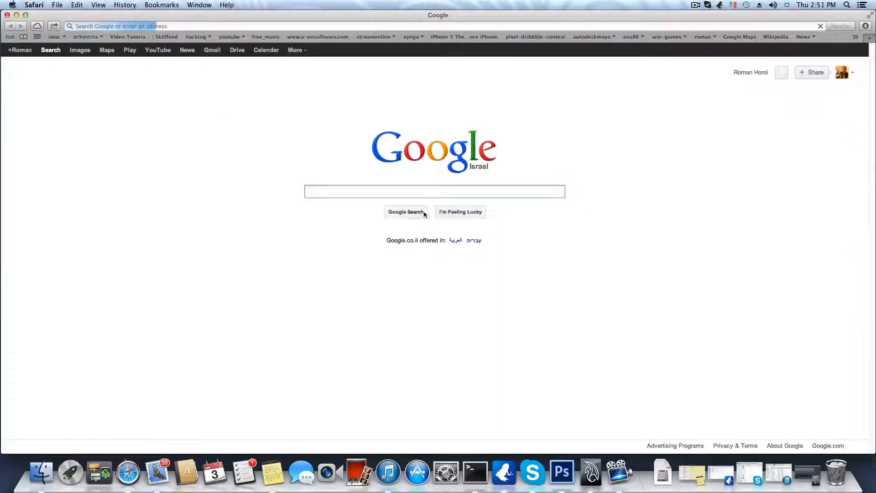
pyautogui.click(420, 188)
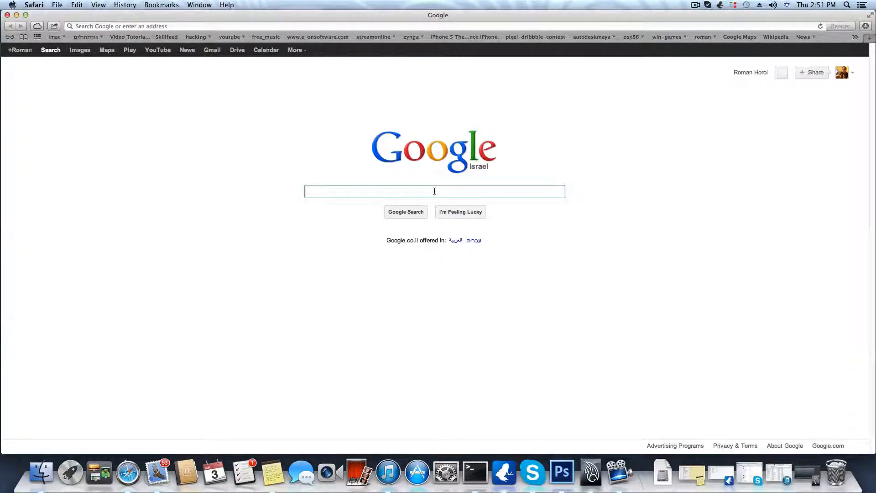
pyautogui.write('ima')
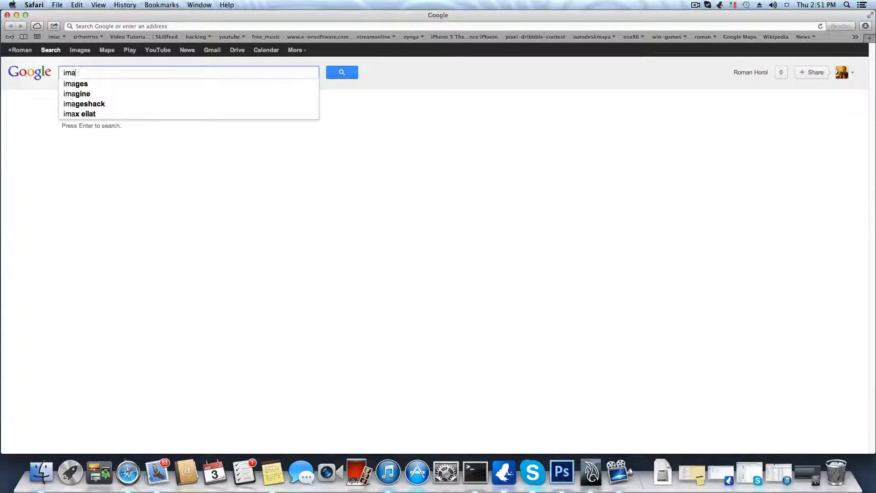
pyautogui.press('BackSpace')
pyautogui.write('age ')
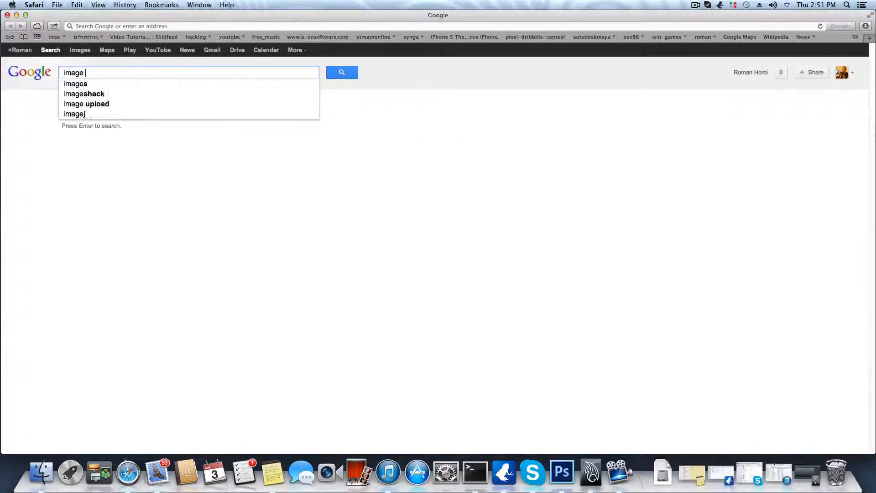
pyautogui.write('size ')
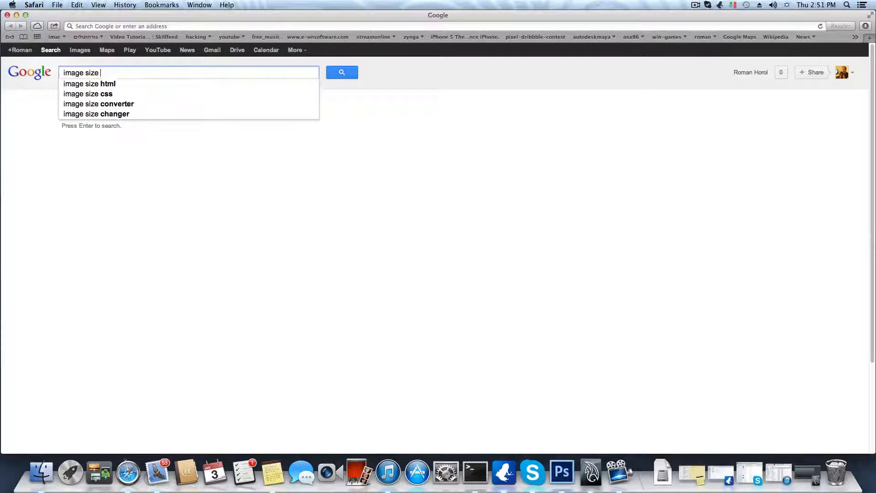
pyautogui.write('of cre')
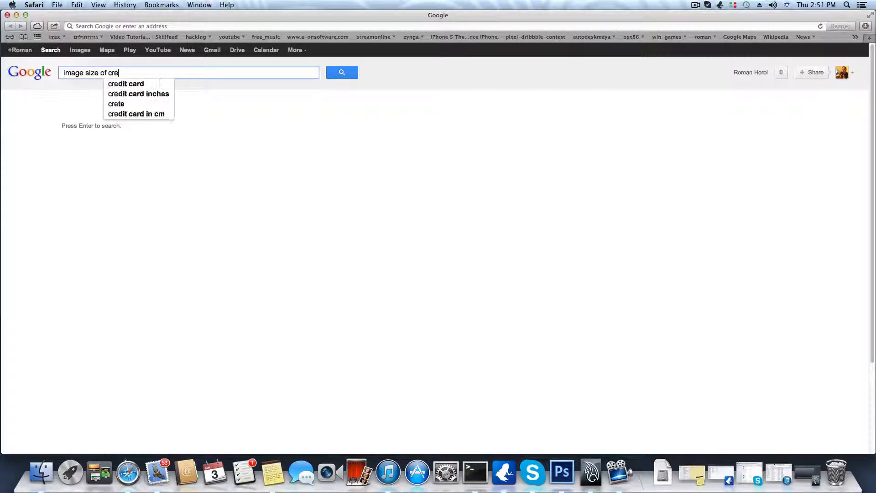
pyautogui.write('dit card')
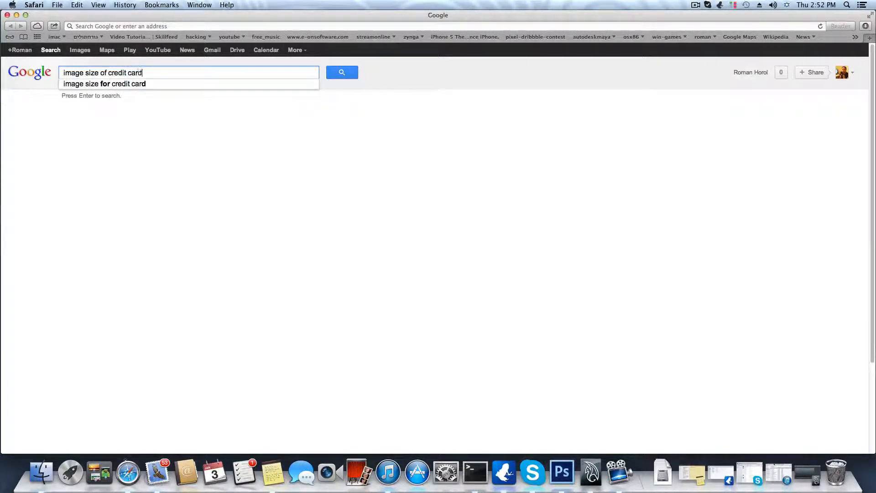
pyautogui.press('Return')
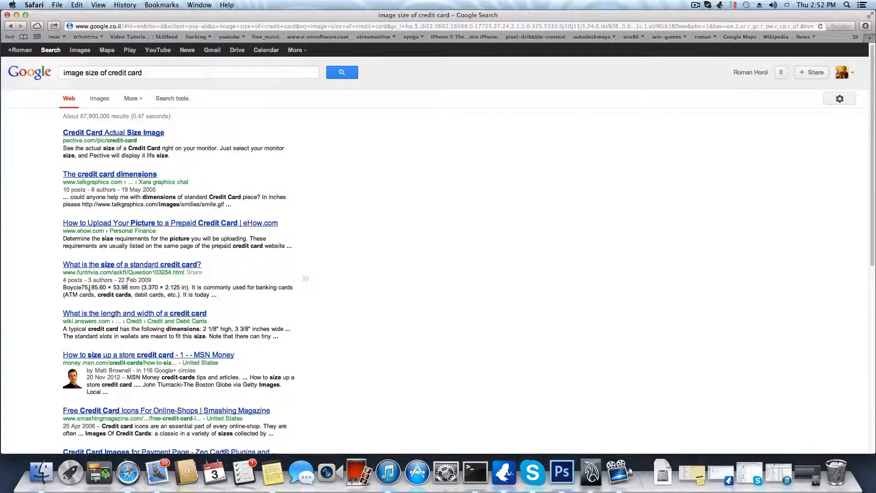
# Step: Examine the standard credit card dimensions in millimetres given in the "What is the size of a standard credit card?" result
pyautogui.moveTo(92, 287); pyautogui.dragTo(136, 288)
pyautogui.click(93, 289)
pyautogui.moveTo(92, 287); pyautogui.dragTo(100, 286)
pyautogui.moveTo(109, 286); pyautogui.dragTo(115, 287)
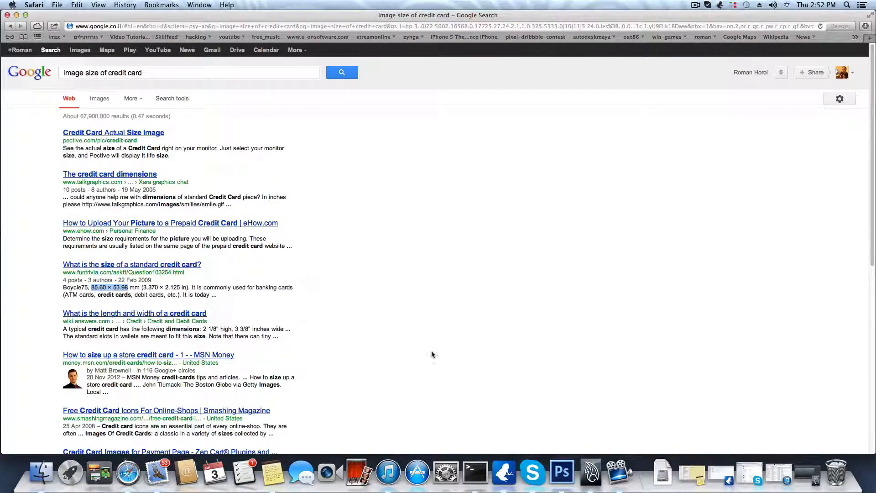
# Step: Switch to Photoshop and create a white RGB document, 85.55 mm wide and 53.98 mm high, at 143.99 pixels/inch
pyautogui.click(560, 472)
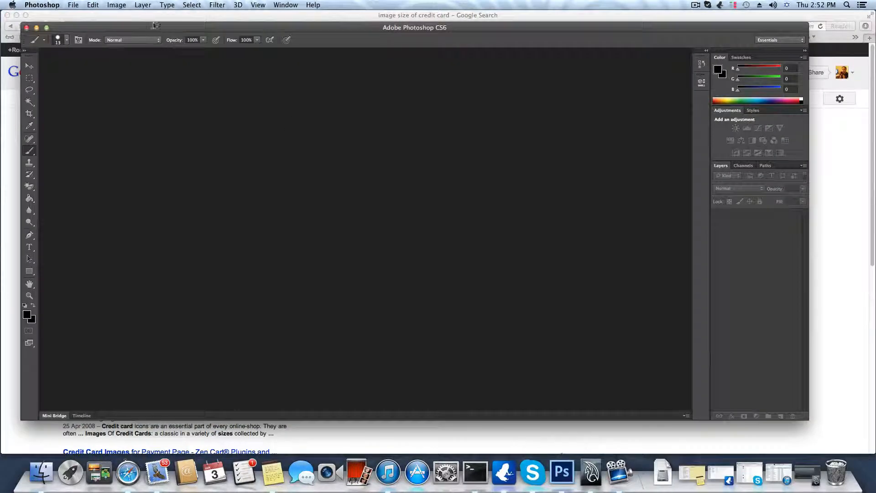
pyautogui.moveTo(150, 31); pyautogui.dragTo(133, 29)
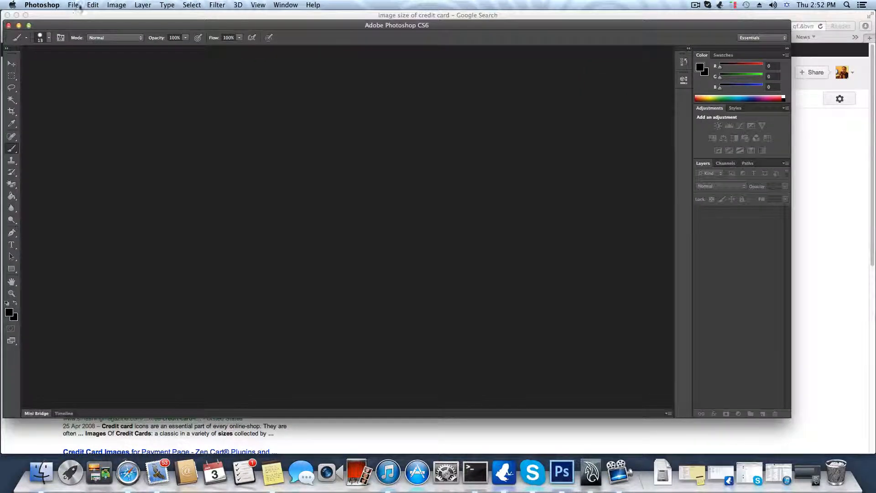
pyautogui.click(73, 5)
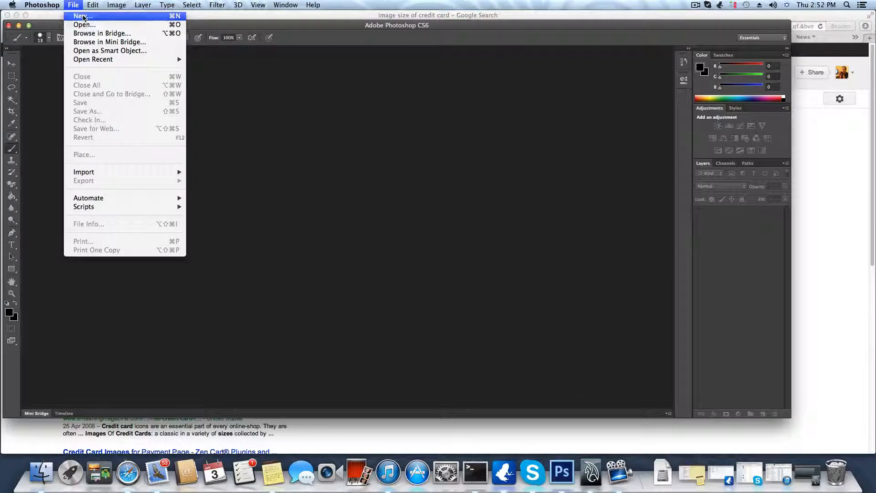
pyautogui.click(83, 17)
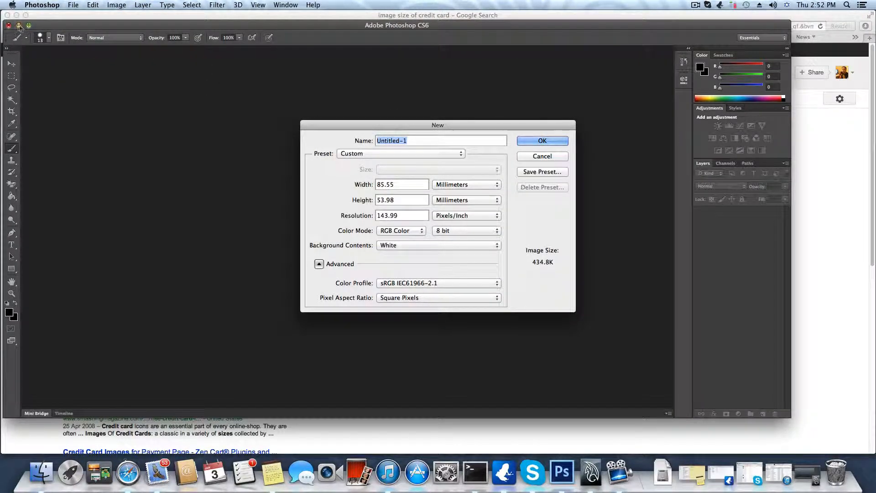
pyautogui.click(41, 18)
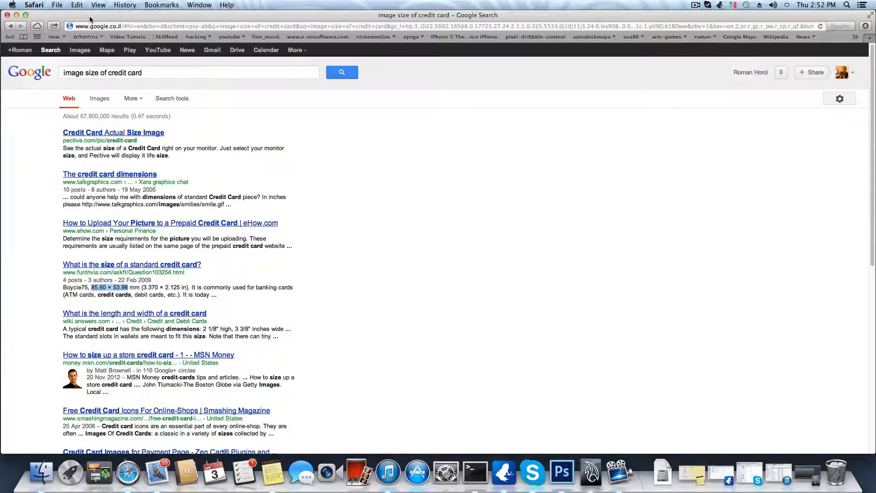
pyautogui.click(563, 472)
pyautogui.press('super+n')
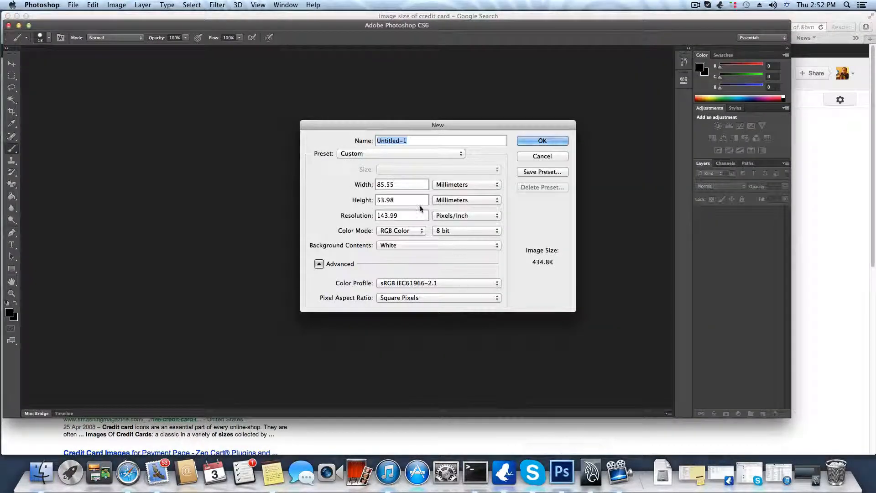
pyautogui.click(436, 185)
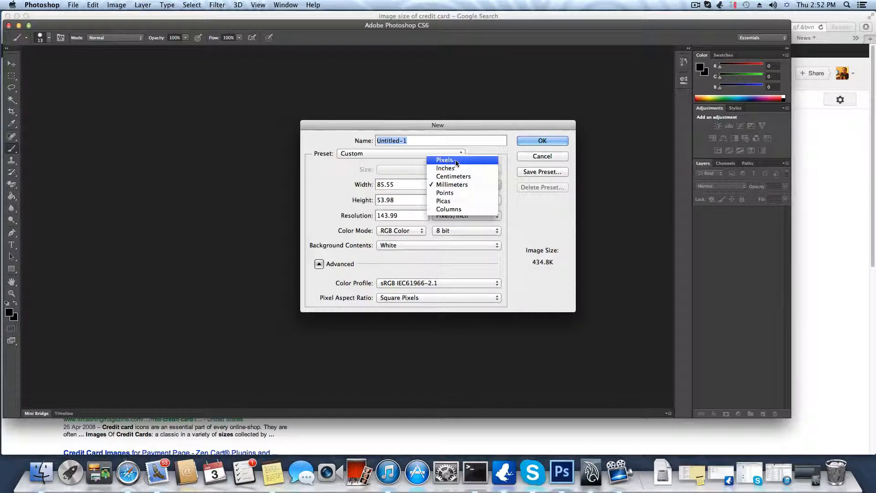
pyautogui.click(450, 185)
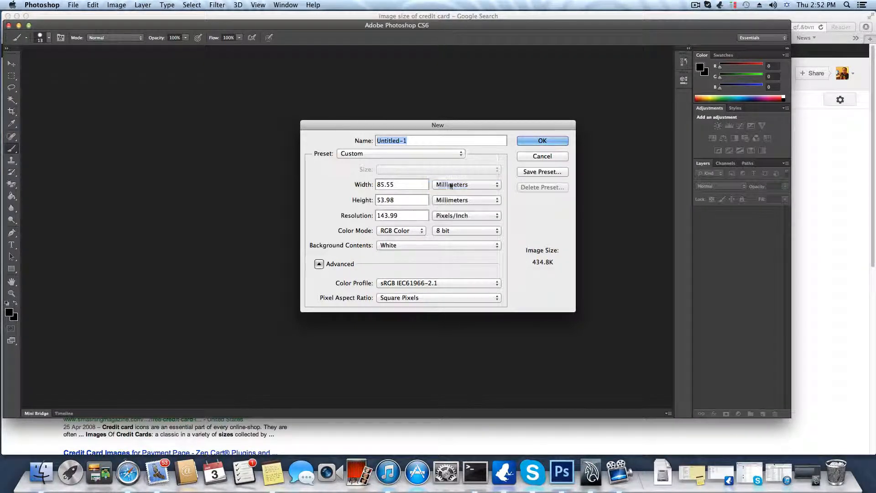
pyautogui.press('Tab')
pyautogui.press('Tab')
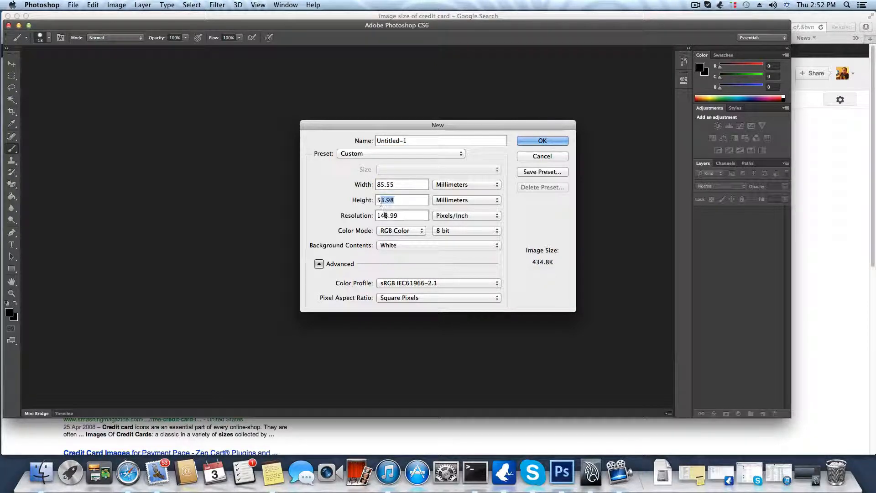
pyautogui.click(529, 143)
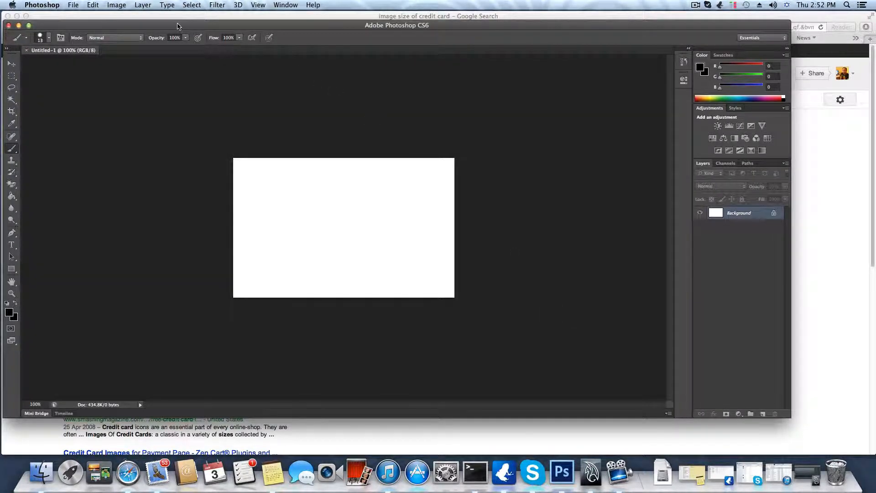
# Step: Minimize the browser window and reposition the Photoshop window over the desktop
pyautogui.moveTo(177, 26); pyautogui.dragTo(217, 29)
pyautogui.click(17, 17)
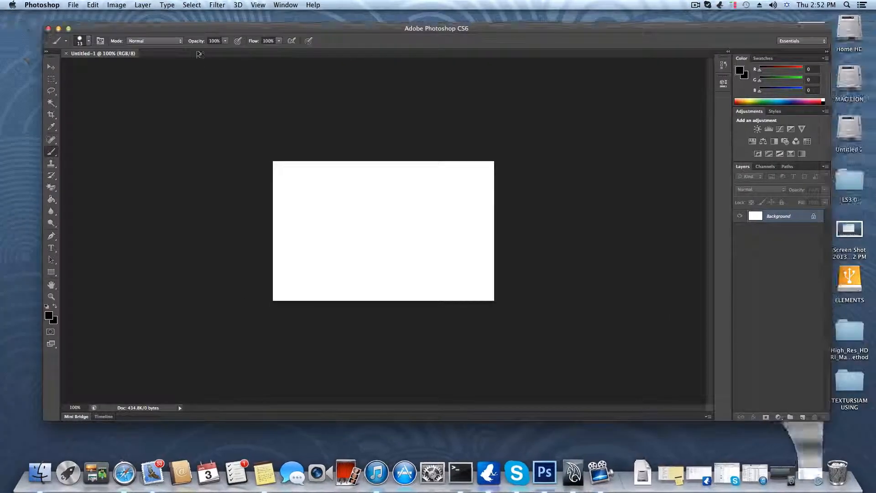
pyautogui.press('F11')
pyautogui.moveTo(344, 116); pyautogui.dragTo(181, 34)
# Step: Turn snapping off and back on for the document
pyautogui.click(286, 5)
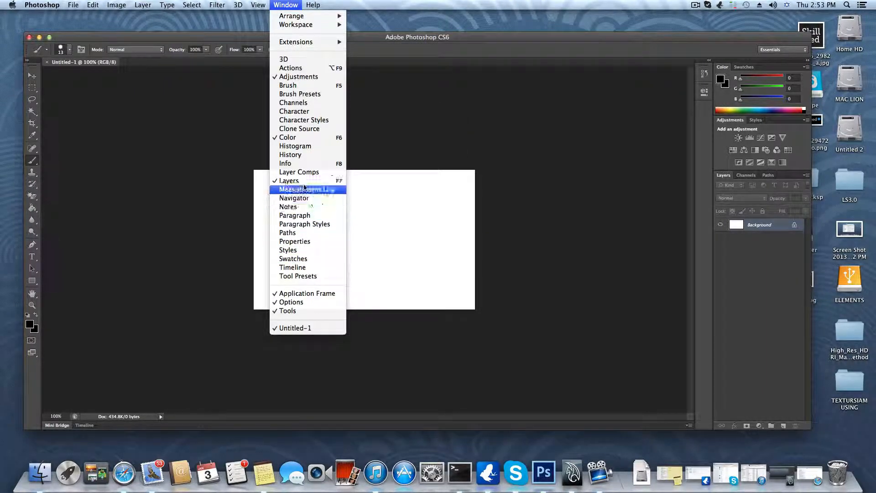
pyautogui.moveTo(257, 4)
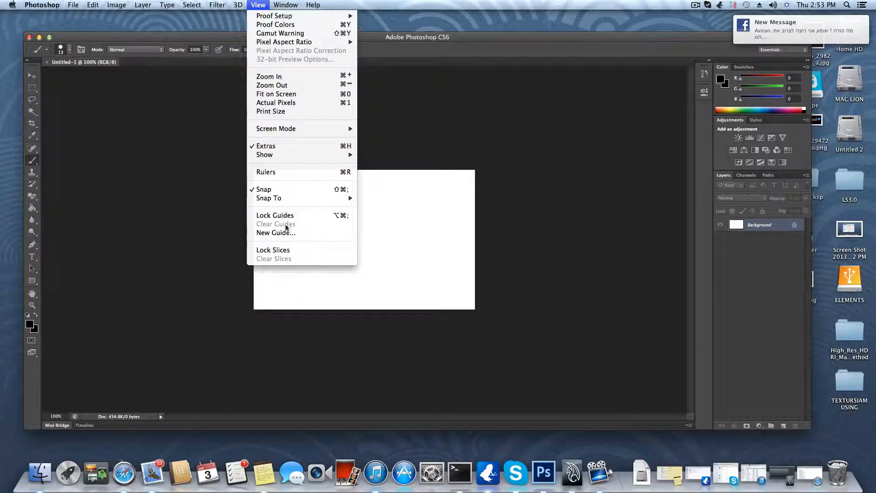
pyautogui.click(286, 189)
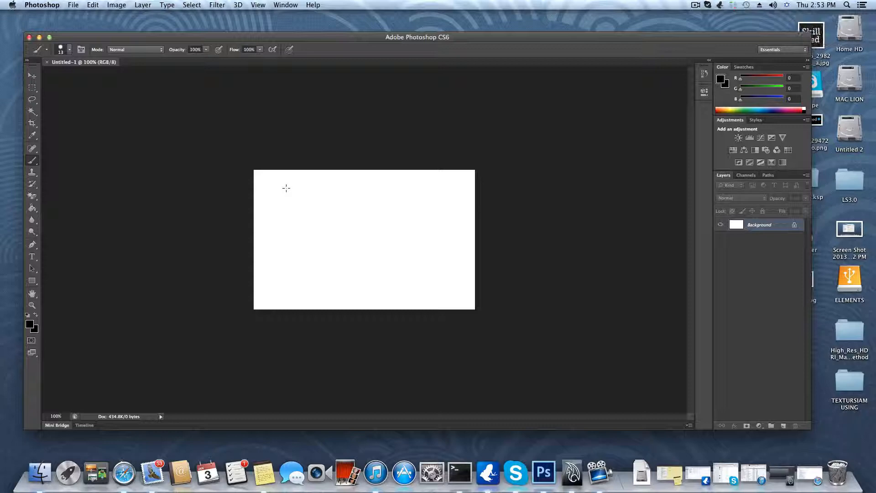
pyautogui.click(258, 4)
pyautogui.click(263, 189)
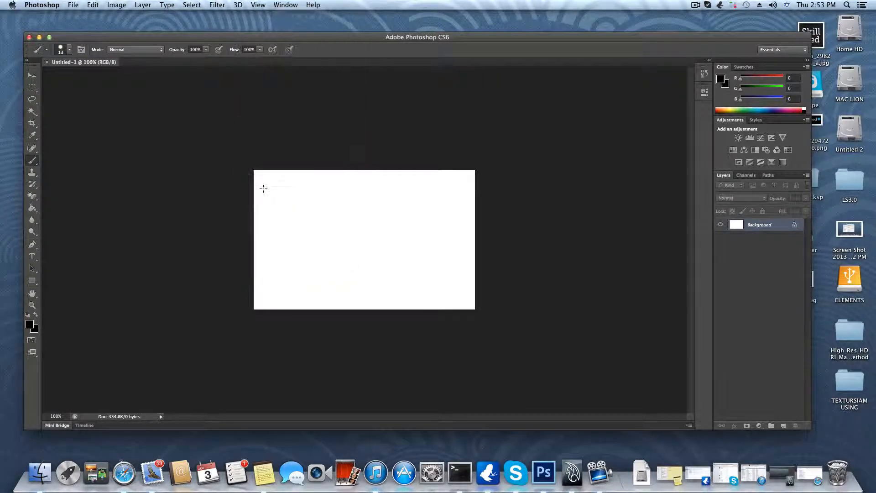
# Step: Switch the display to Full Screen Mode With Menu Bar and check the other screen mode options
pyautogui.click(258, 4)
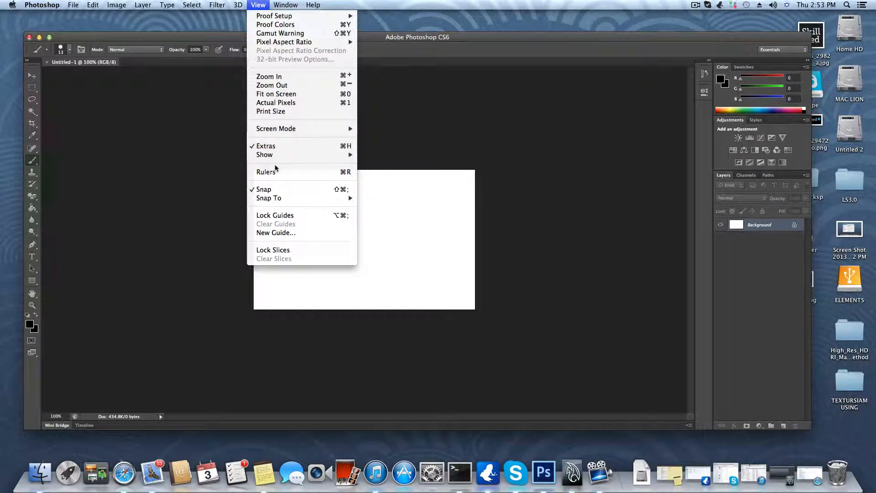
pyautogui.moveTo(280, 128)
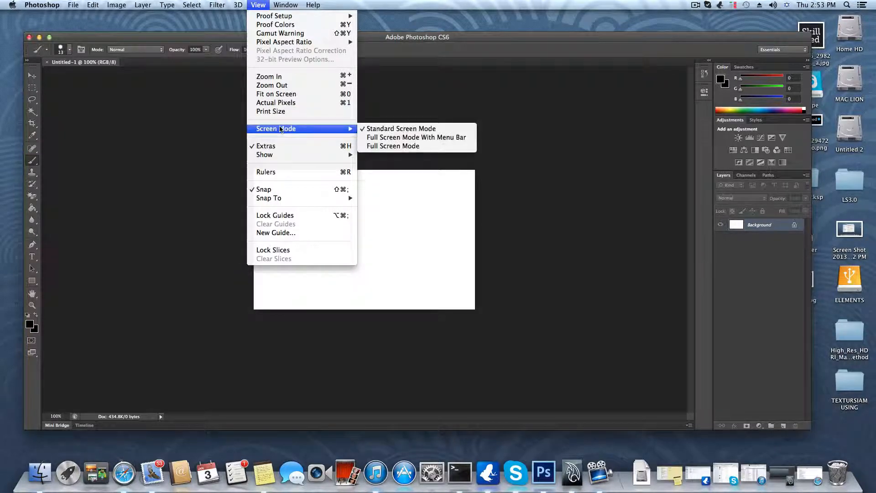
pyautogui.click(397, 138)
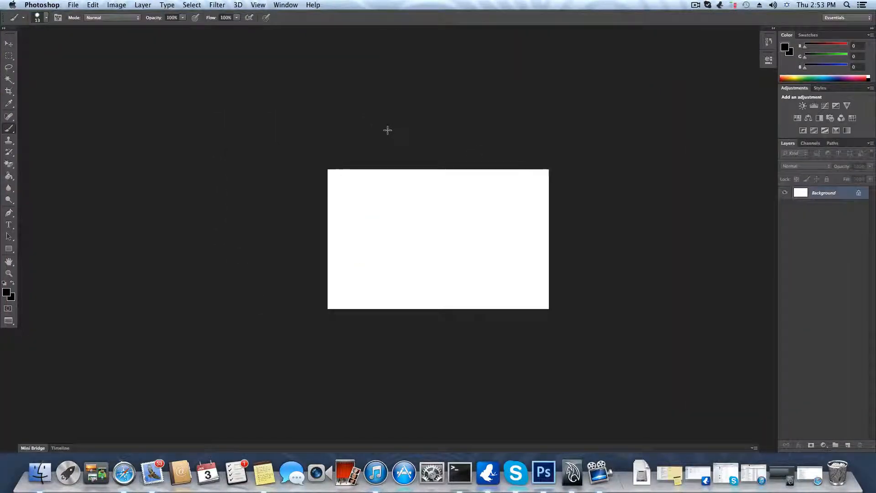
pyautogui.click(281, 6)
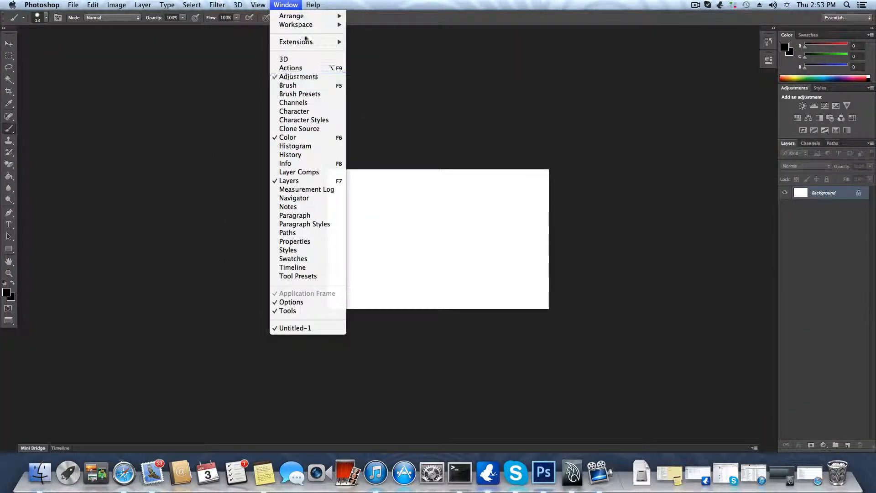
pyautogui.moveTo(258, 5)
pyautogui.moveTo(283, 42)
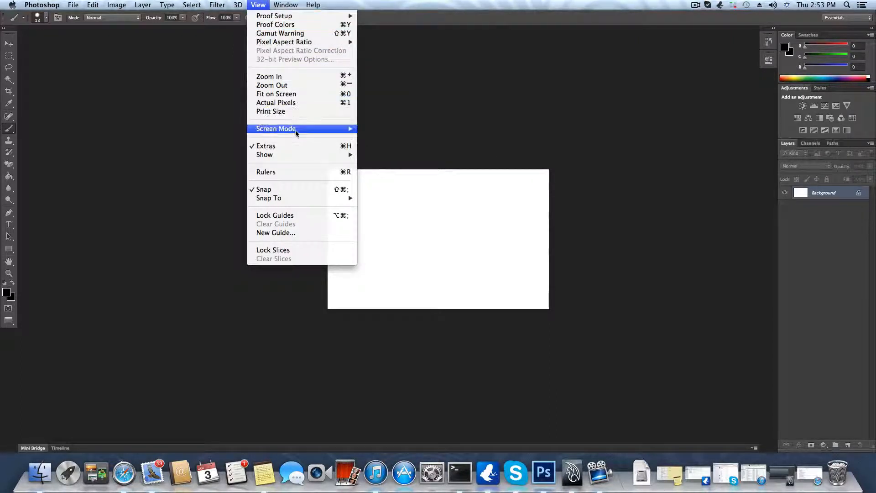
pyautogui.moveTo(299, 129)
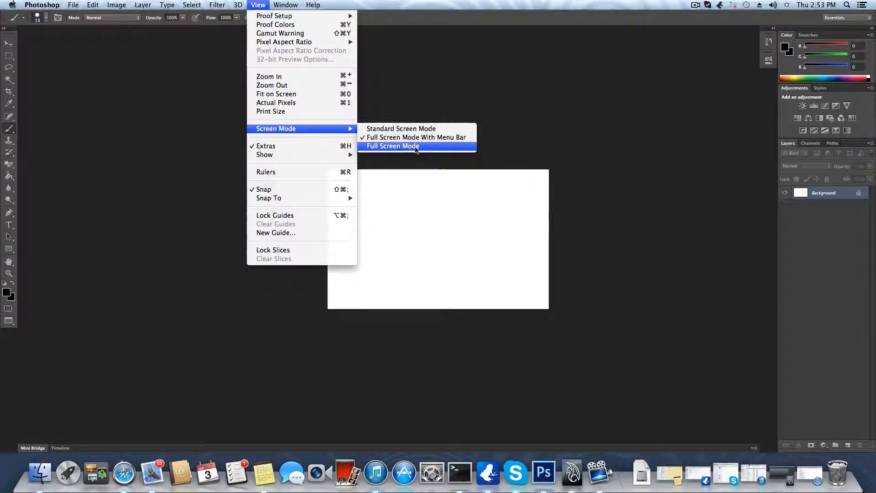
pyautogui.click(391, 89)
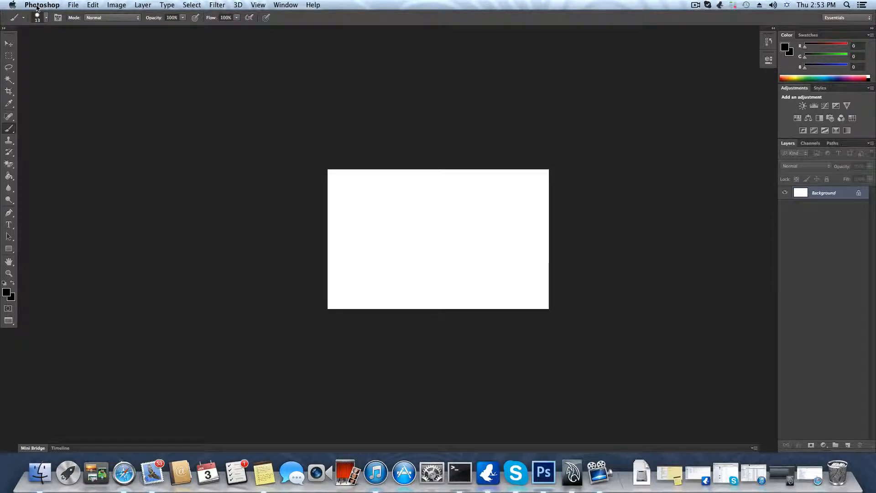
# Step: Return the display to Standard Screen Mode
pyautogui.click(259, 5)
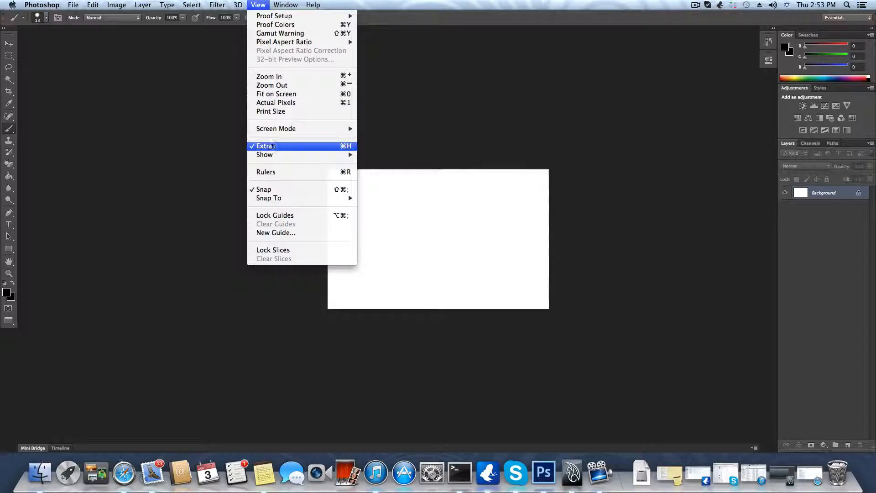
pyautogui.moveTo(282, 128)
pyautogui.click(373, 128)
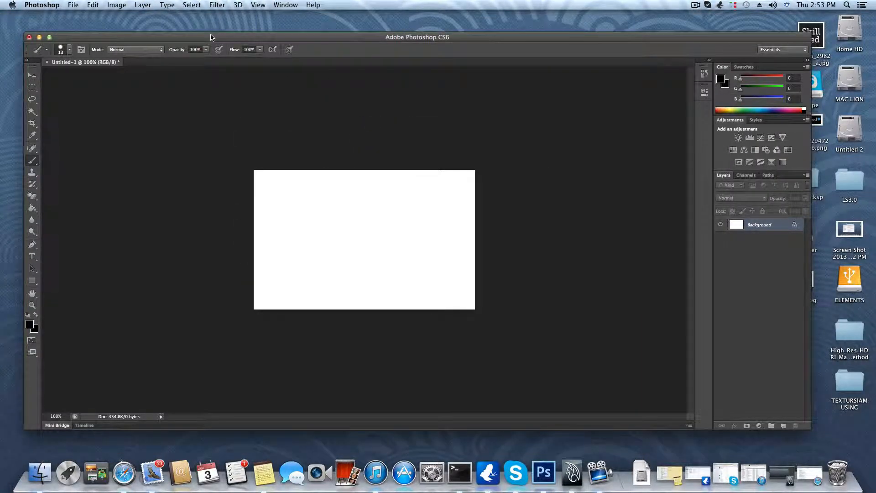
# Step: Place the Batman logo file from the desktop into the card document and enlarge the Photoshop window to fill the screen
pyautogui.moveTo(210, 37); pyautogui.dragTo(217, 117)
pyautogui.moveTo(350, 109); pyautogui.dragTo(370, 313)
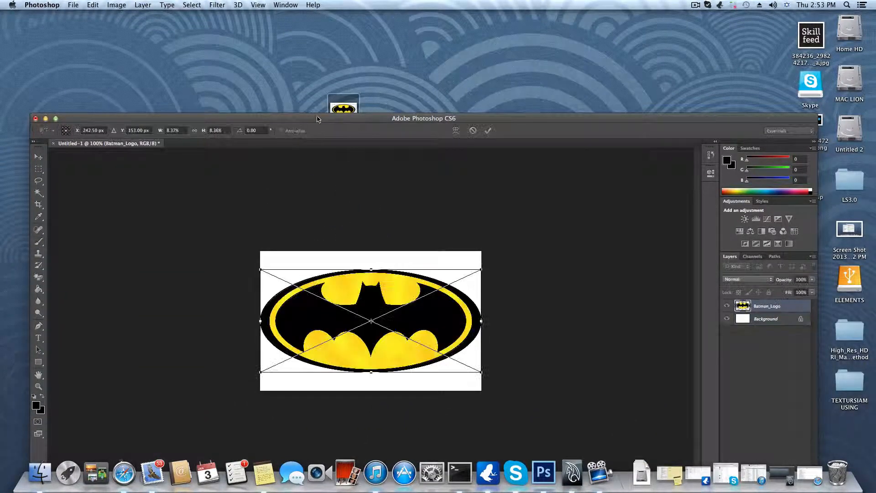
pyautogui.moveTo(314, 118); pyautogui.dragTo(314, 3)
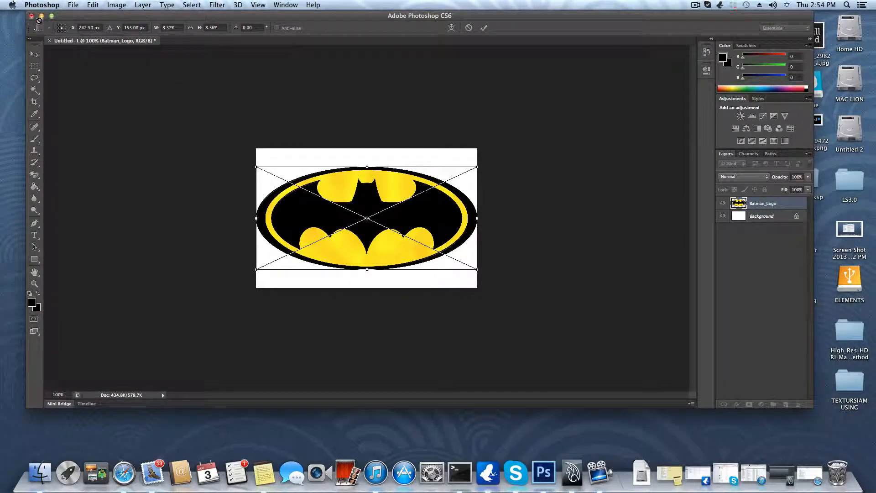
pyautogui.click(52, 17)
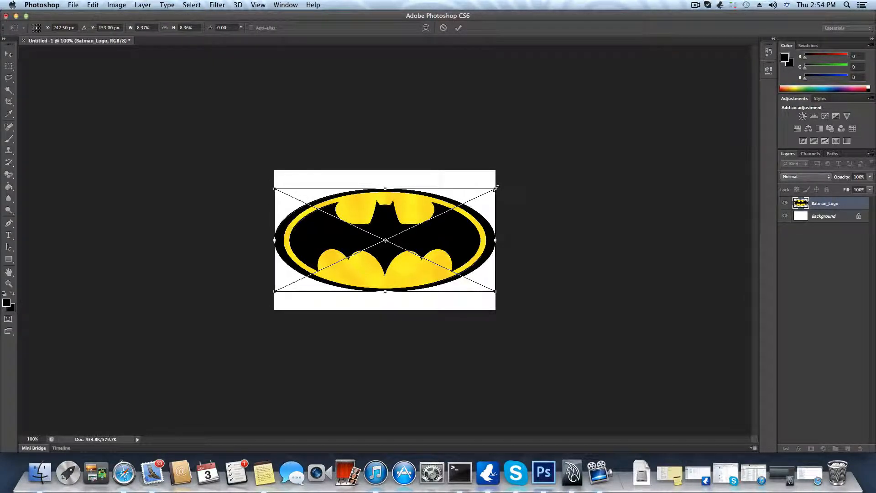
# Step: Scale the placed logo down to about 5.4% and move it to the centre of the card
pyautogui.moveTo(496, 187); pyautogui.dragTo(432, 224)
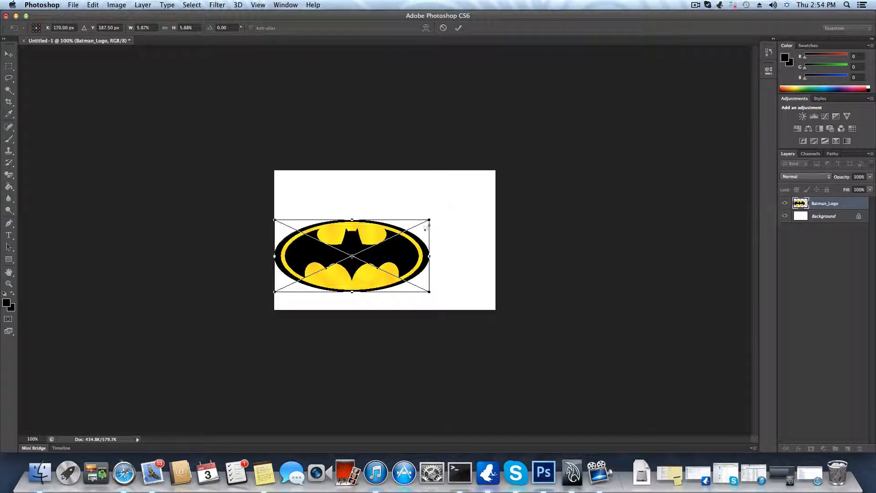
pyautogui.moveTo(375, 230); pyautogui.dragTo(449, 209)
pyautogui.moveTo(398, 218); pyautogui.dragTo(401, 215)
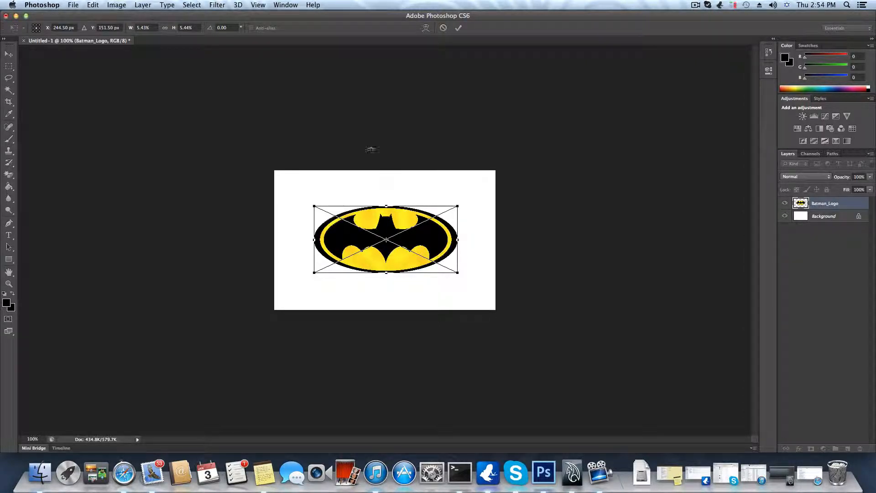
# Step: Check the logo's horizontal centring with the rulers and a vertical guide, and commit its placement
pyautogui.click(257, 5)
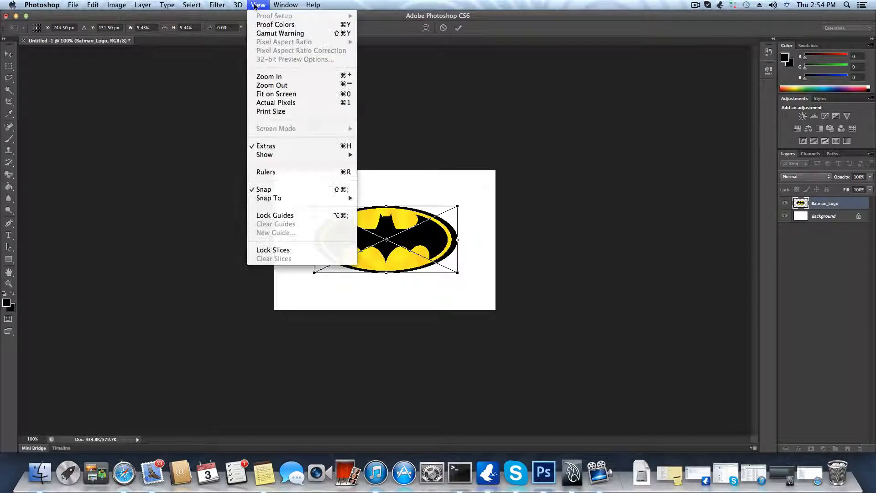
pyautogui.click(266, 172)
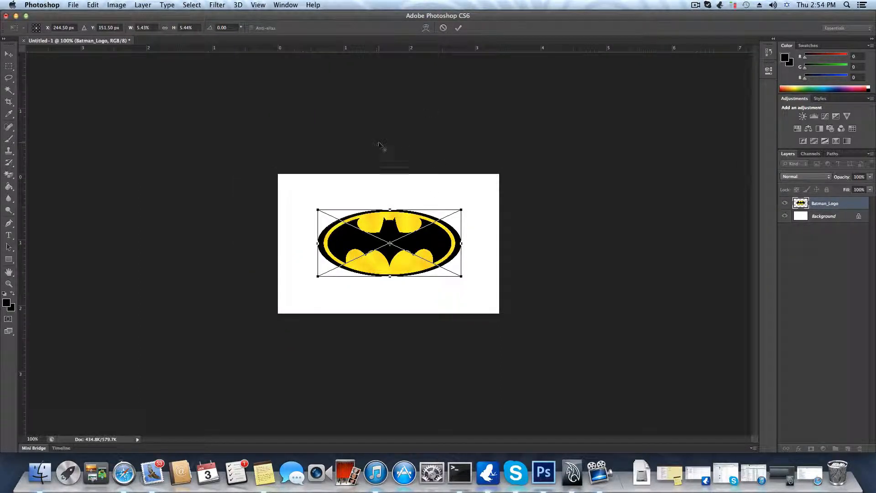
pyautogui.keyDown('alt'); pyautogui.scroll(-3, 379, 143); pyautogui.keyUp('alt')
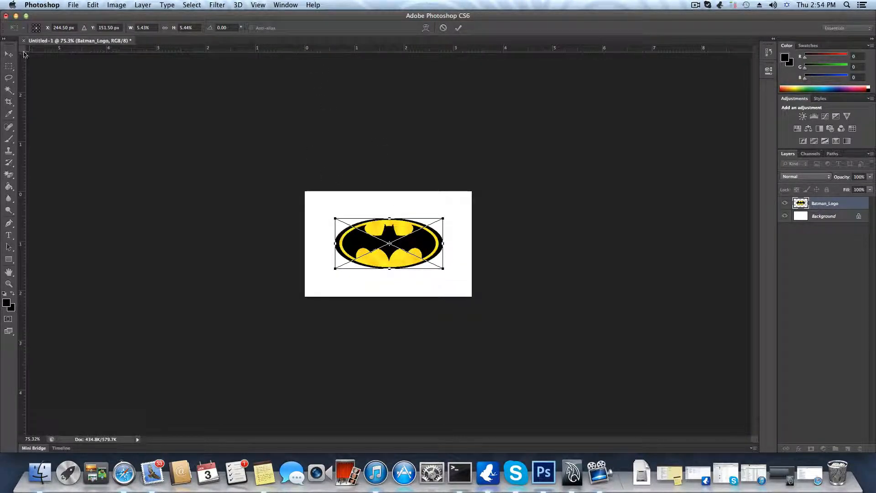
pyautogui.moveTo(24, 50); pyautogui.dragTo(390, 46)
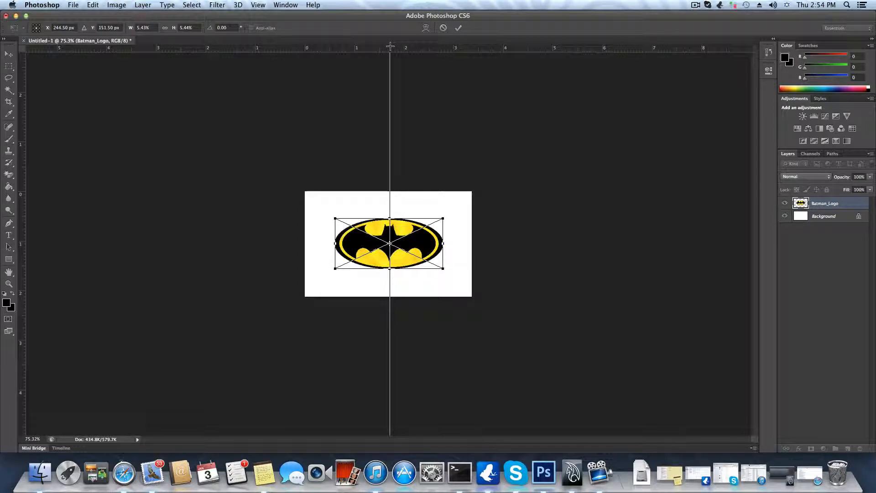
pyautogui.moveTo(390, 46)
pyautogui.mouseDown()
pyautogui.moveTo(381, 47)
pyautogui.moveTo(400, 47)
pyautogui.moveTo(389, 46)
pyautogui.mouseUp()
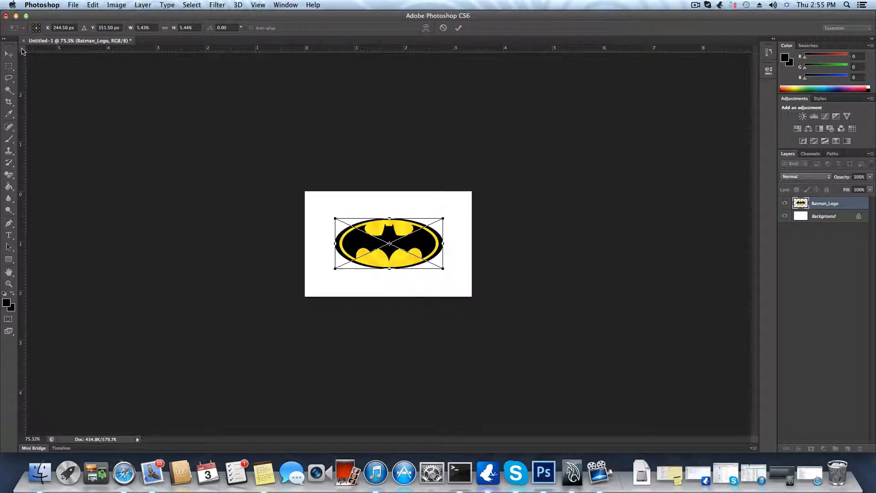
pyautogui.moveTo(21, 73); pyautogui.dragTo(389, 44)
pyautogui.press('super+equal')
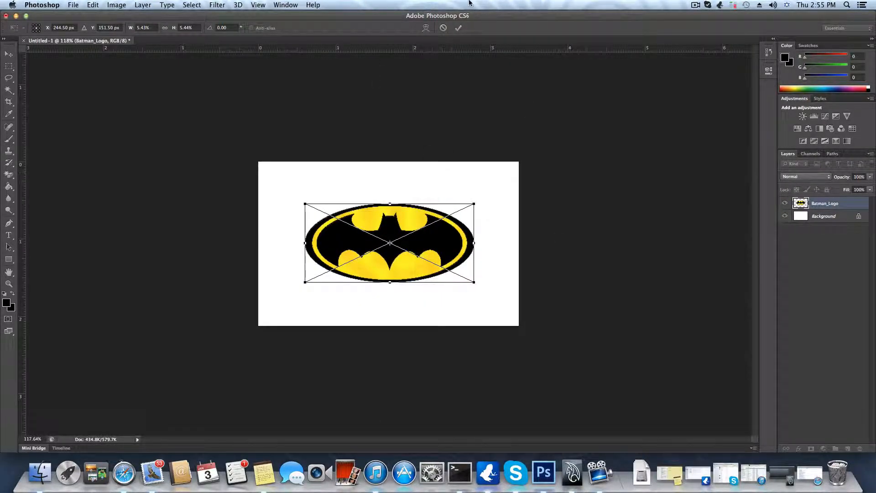
pyautogui.click(459, 29)
pyautogui.press('b')
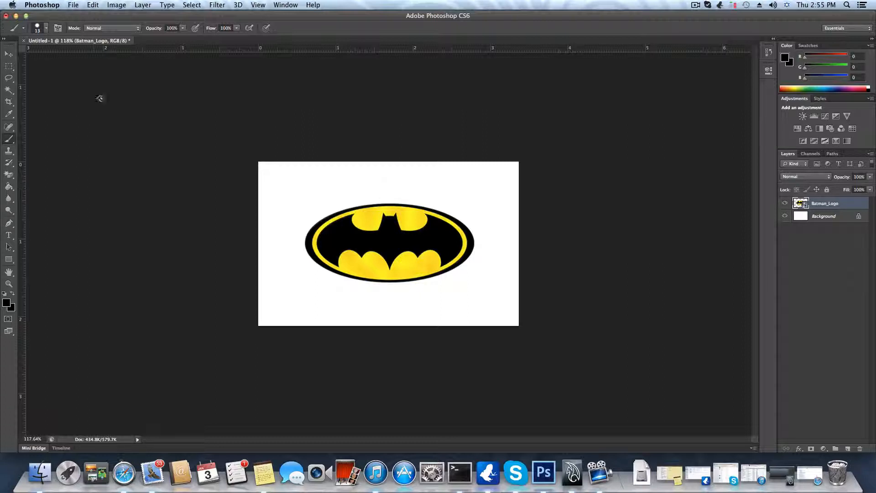
# Step: Rasterize the logo layer and erase its outer black ring and yellow areas with the Magic Eraser Tool
pyautogui.click(9, 175)
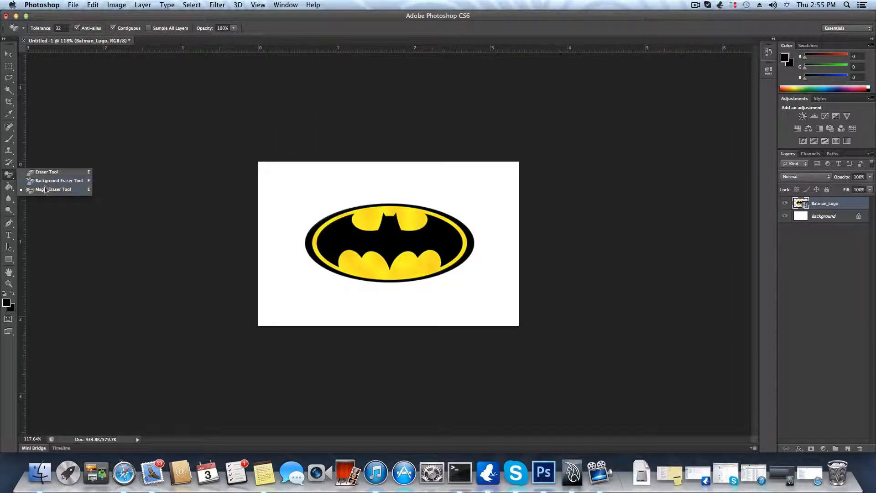
pyautogui.click(49, 189)
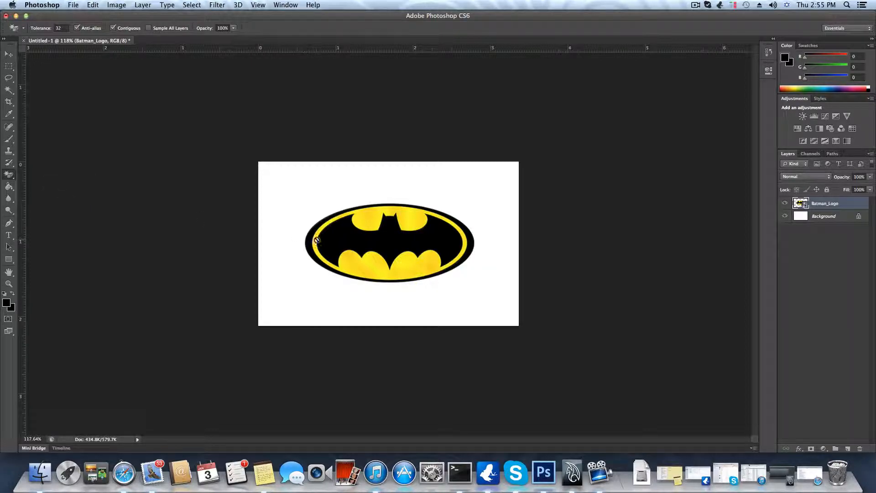
pyautogui.click(306, 243)
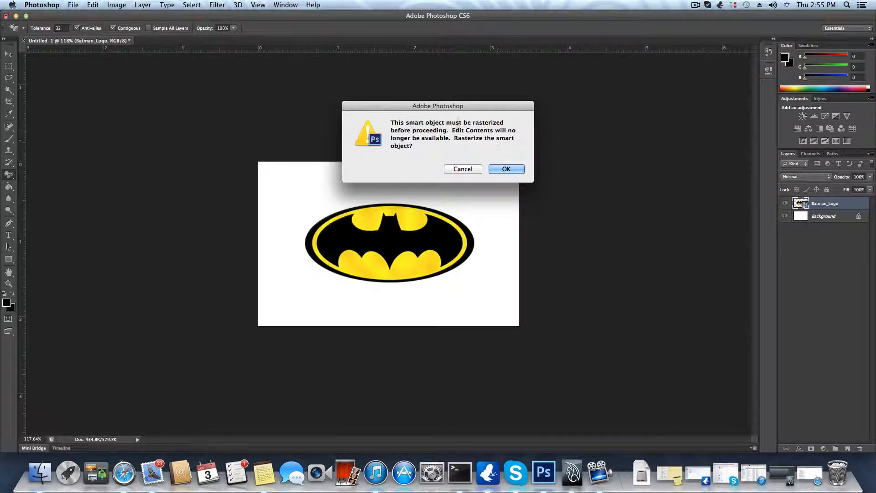
pyautogui.click(502, 169)
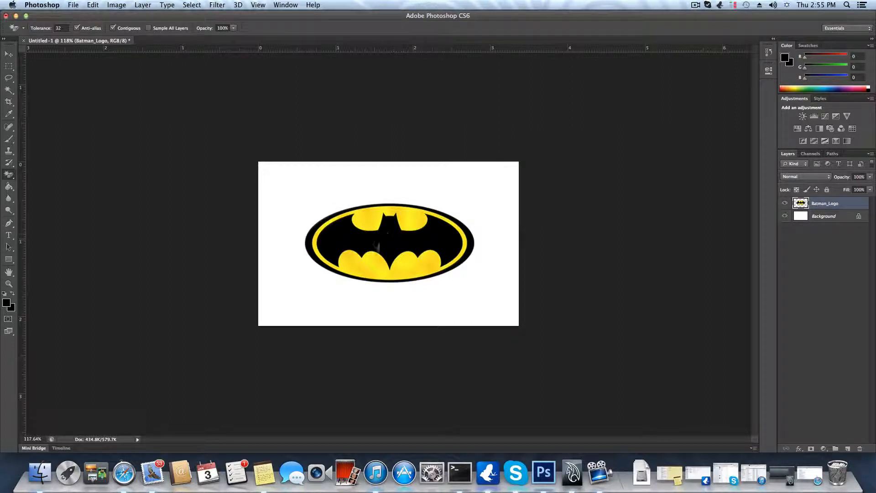
pyautogui.click(311, 232)
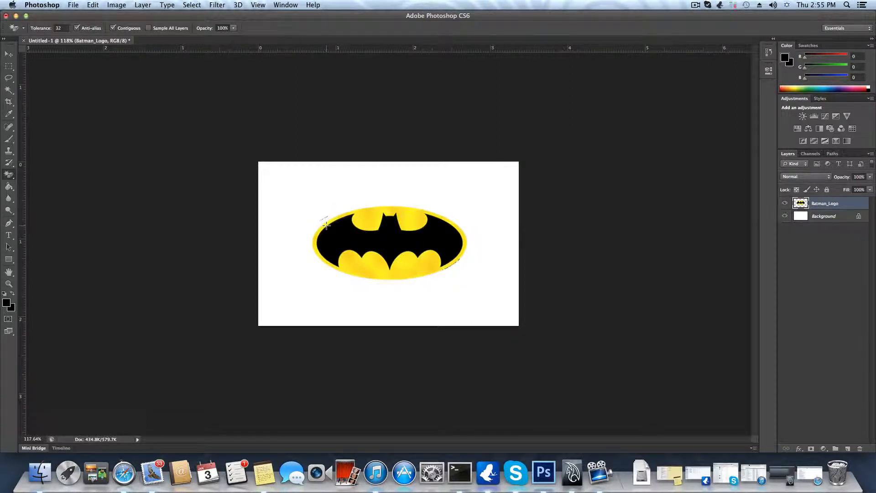
pyautogui.click(373, 215)
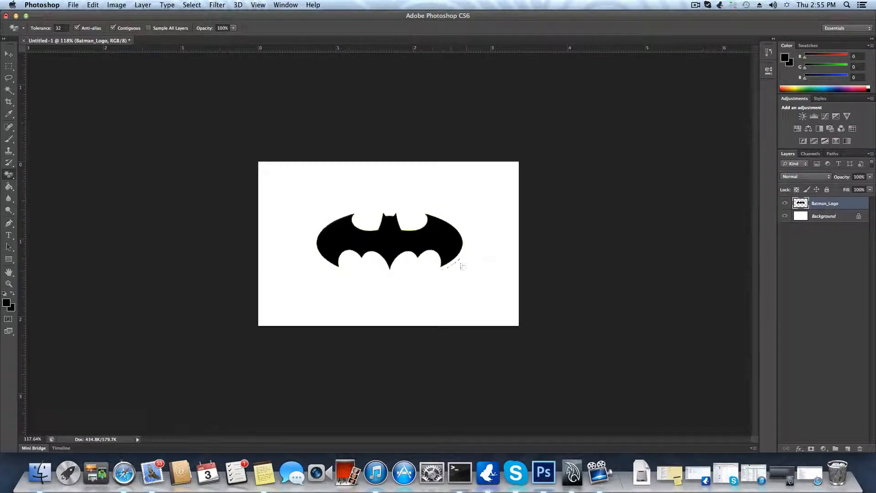
# Step: Set the foreground colour to white and brush over the stray black specks beneath the bat's right wing tip
pyautogui.keyDown('alt'); pyautogui.scroll(5, 455, 266); pyautogui.keyUp('alt')
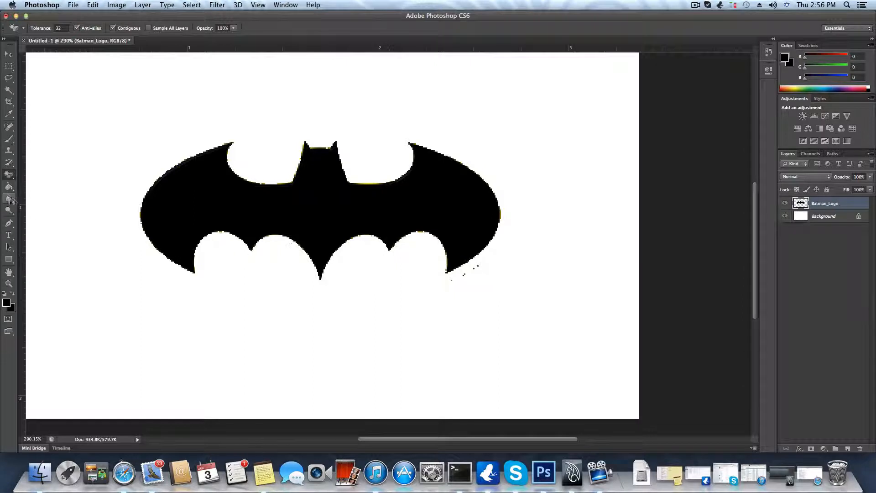
pyautogui.click(8, 140)
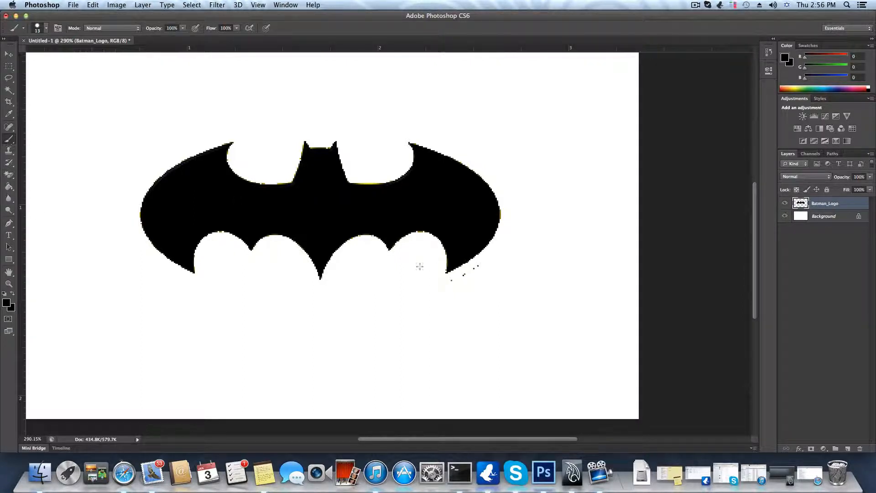
pyautogui.click(7, 303)
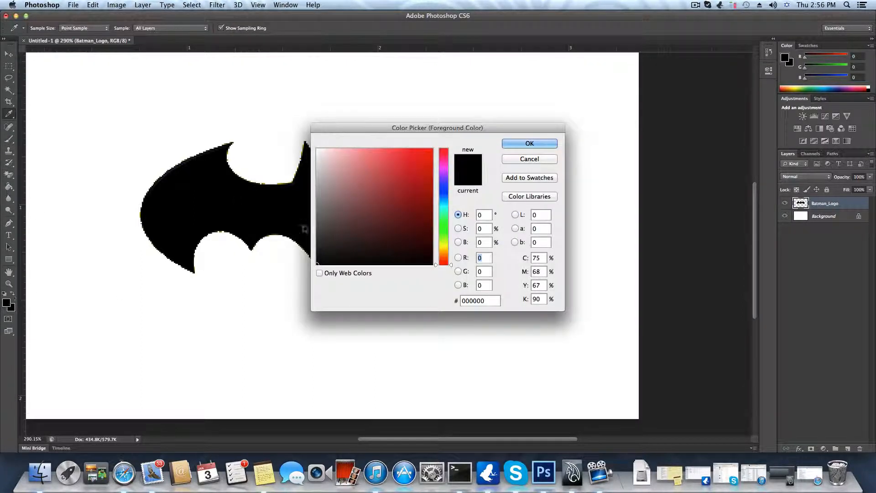
pyautogui.click(530, 144)
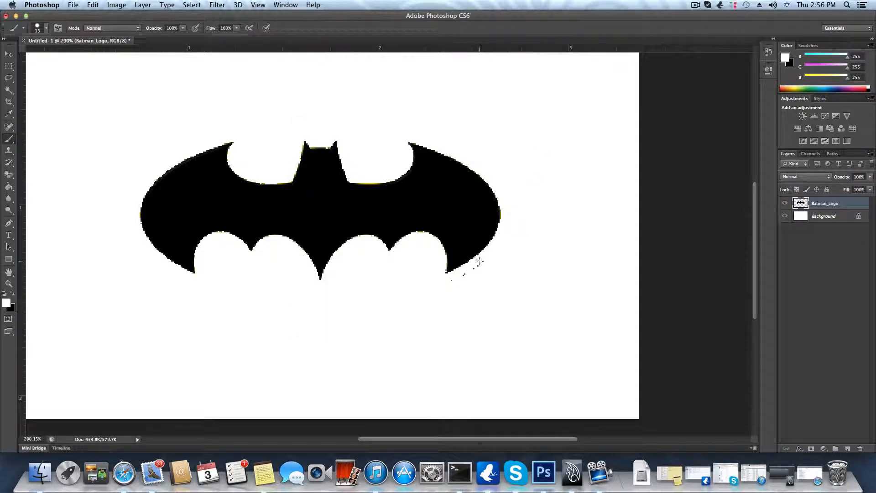
pyautogui.press('super+z')
pyautogui.press('h')
pyautogui.moveTo(275, 266); pyautogui.dragTo(278, 267)
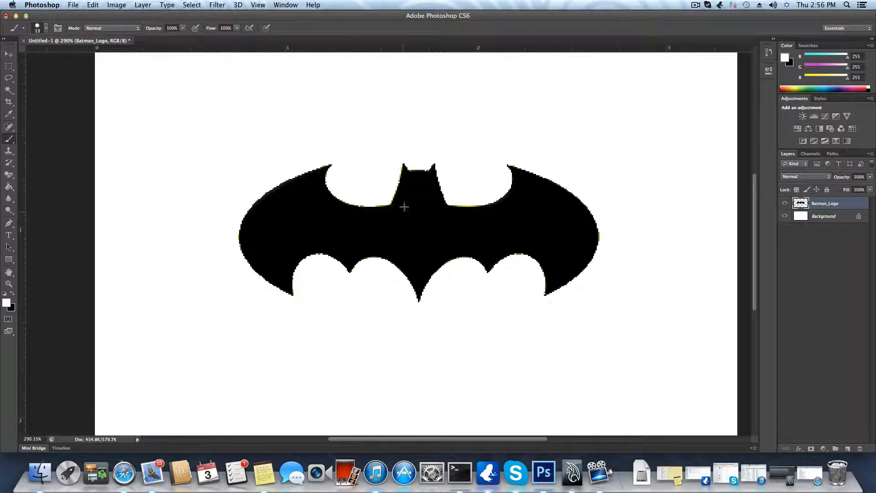
pyautogui.keyDown('alt'); pyautogui.scroll(-3, 415, 226); pyautogui.keyUp('alt')
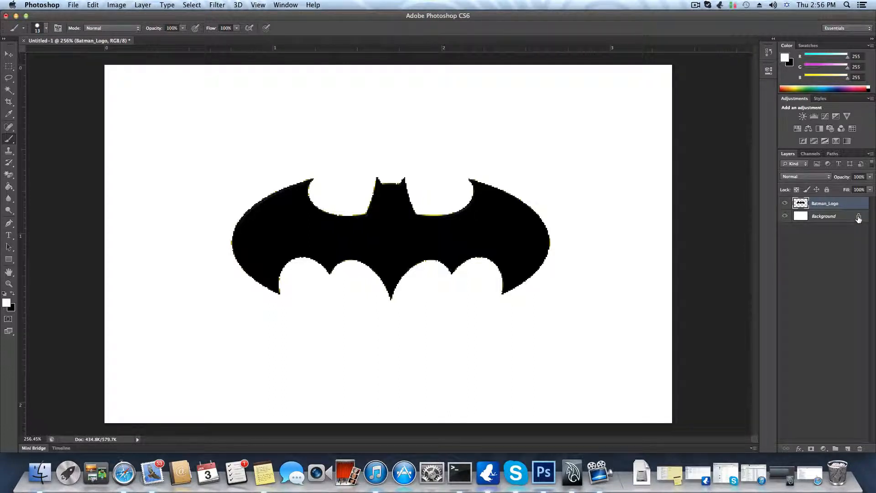
# Step: Unlock the white Background layer and hide it
pyautogui.moveTo(858, 219); pyautogui.dragTo(860, 449)
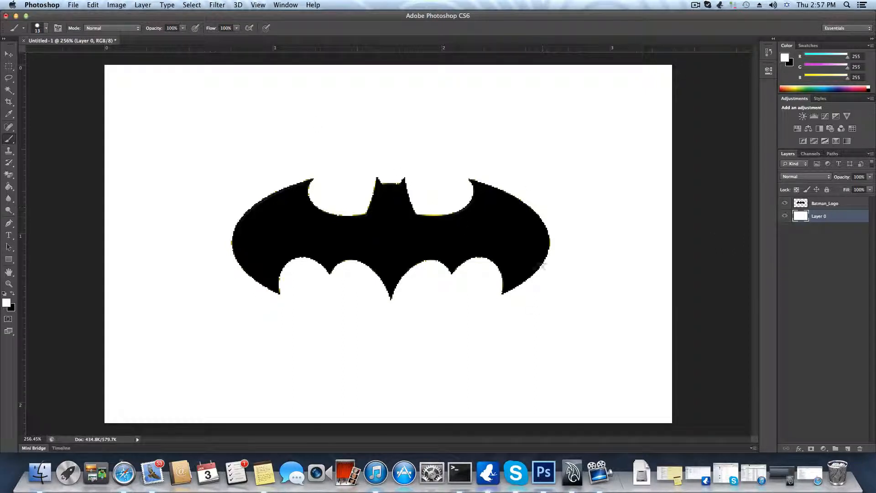
pyautogui.keyDown('alt'); pyautogui.scroll(-1, 437, 274); pyautogui.keyUp('alt')
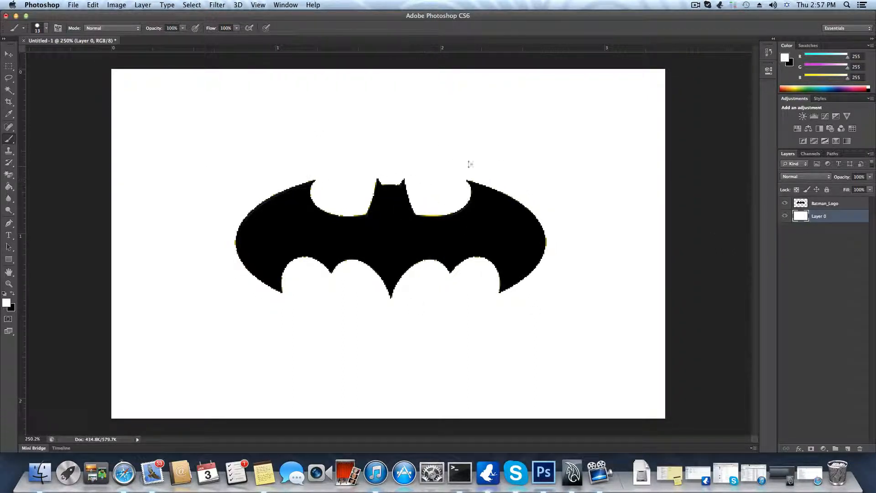
pyautogui.click(785, 217)
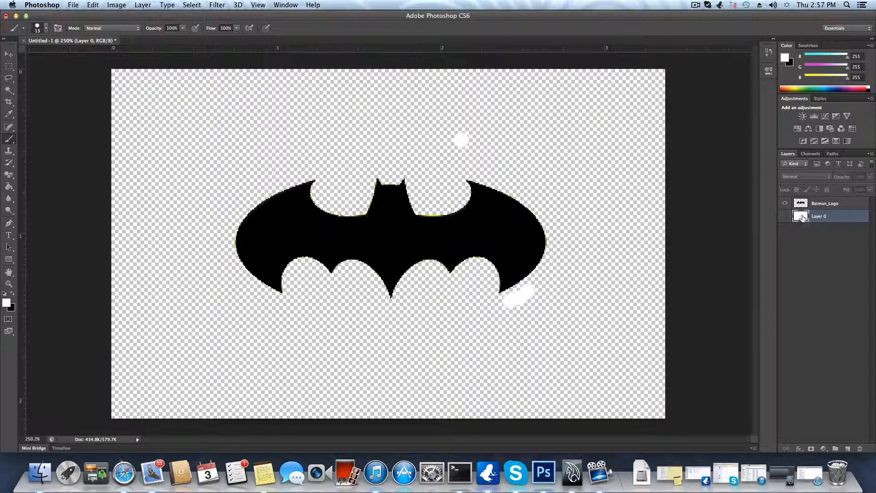
# Step: Erase the white brush marks below and above the bat's right wing on the Batman_Logo layer with the Eraser Tool
pyautogui.keyDown('alt'); pyautogui.scroll(10, 449, 290); pyautogui.keyUp('alt')
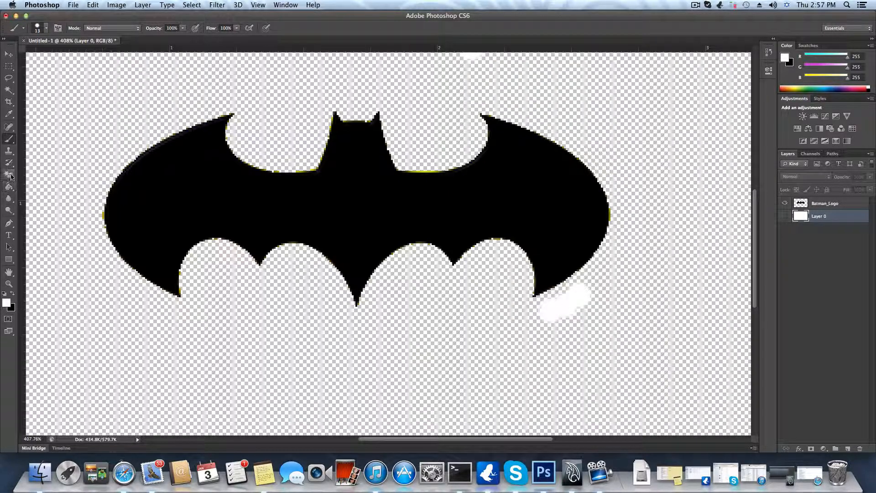
pyautogui.moveTo(8, 174); pyautogui.dragTo(36, 173)
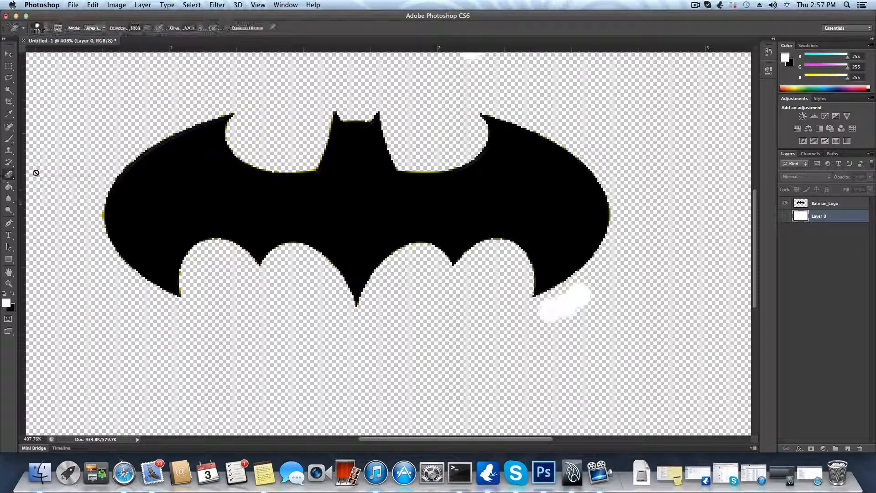
pyautogui.click(592, 305)
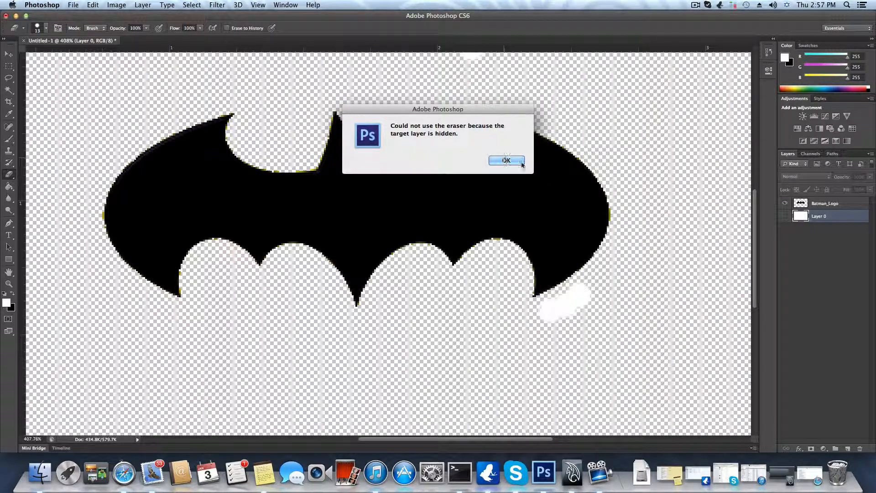
pyautogui.click(506, 160)
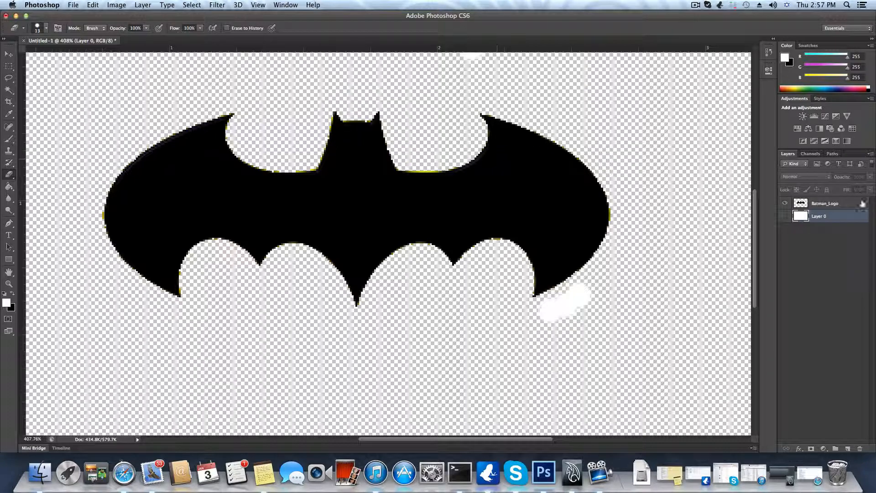
pyautogui.click(824, 203)
pyautogui.moveTo(576, 305)
pyautogui.mouseDown()
pyautogui.moveTo(573, 287)
pyautogui.moveTo(540, 315)
pyautogui.mouseUp()
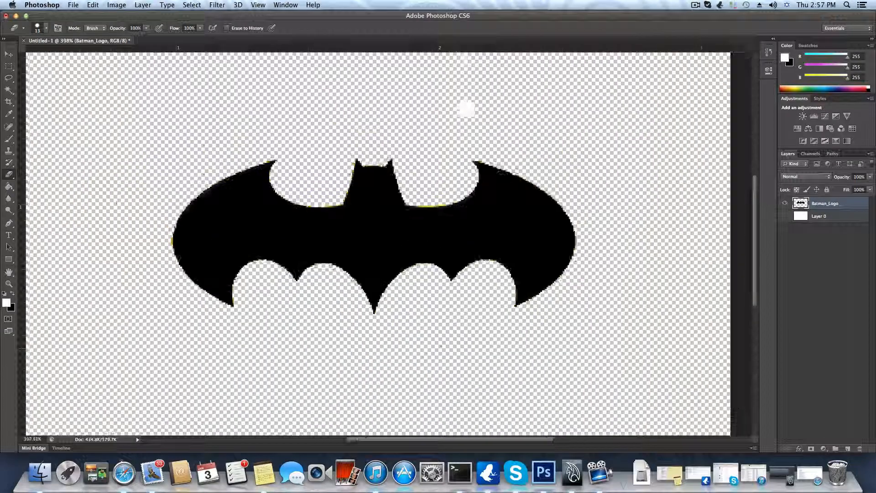
pyautogui.keyDown('alt'); pyautogui.scroll(-5, 467, 108); pyautogui.keyUp('alt')
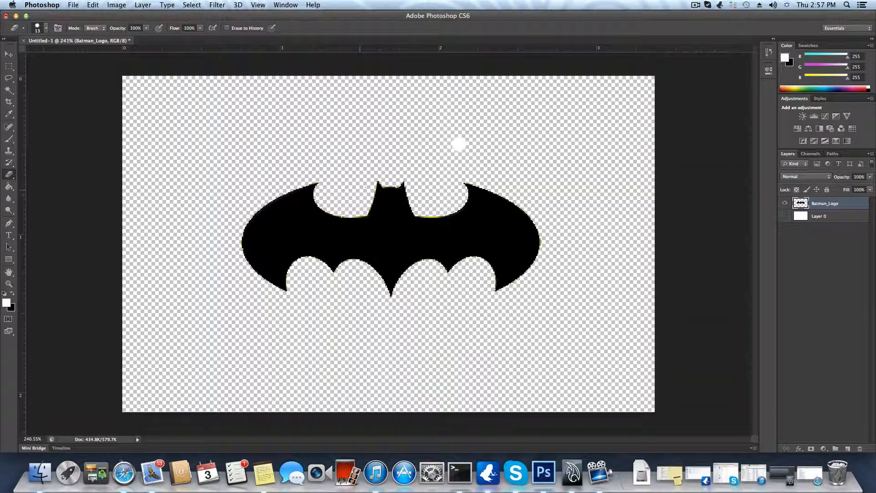
pyautogui.moveTo(447, 143); pyautogui.dragTo(408, 149)
pyautogui.keyDown('alt'); pyautogui.scroll(10, 235, 255); pyautogui.keyUp('alt')
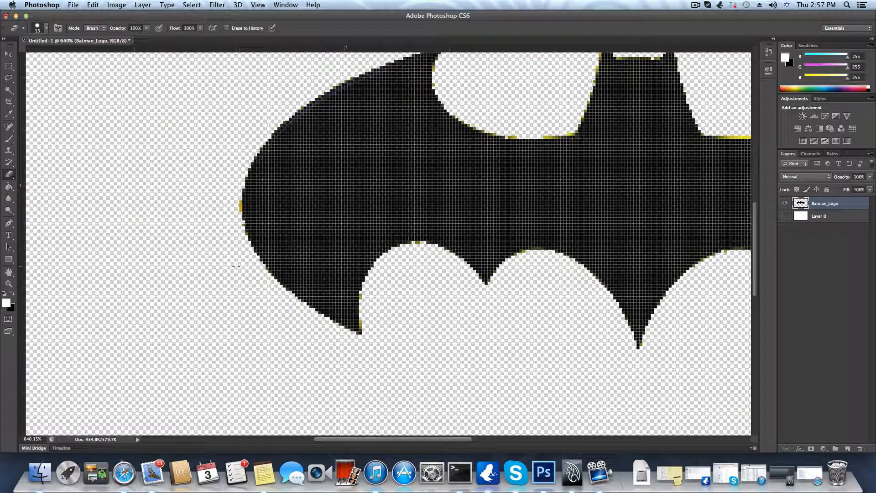
pyautogui.keyDown('alt'); pyautogui.scroll(-15, 235, 262); pyautogui.keyUp('alt')
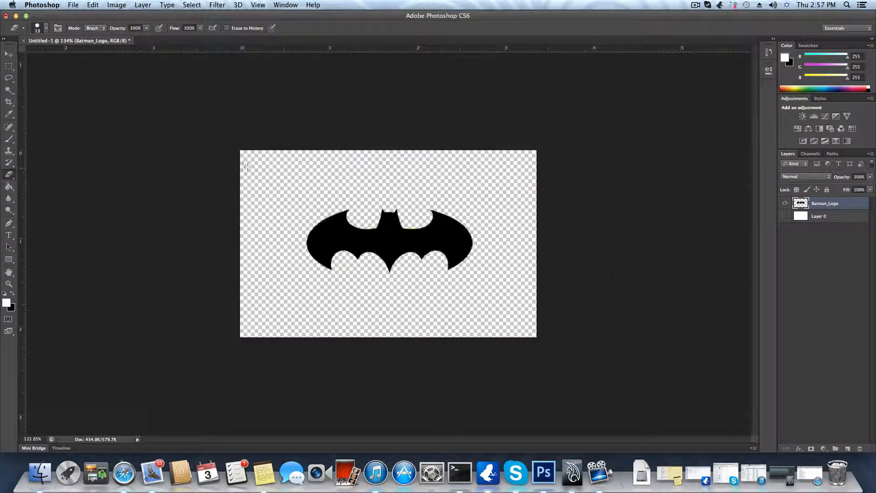
# Step: Set the text colour to black and add the horizontal text BATMAN on its own layer above the bat
pyautogui.keyDown('alt'); pyautogui.scroll(2, 39, 85); pyautogui.keyUp('alt')
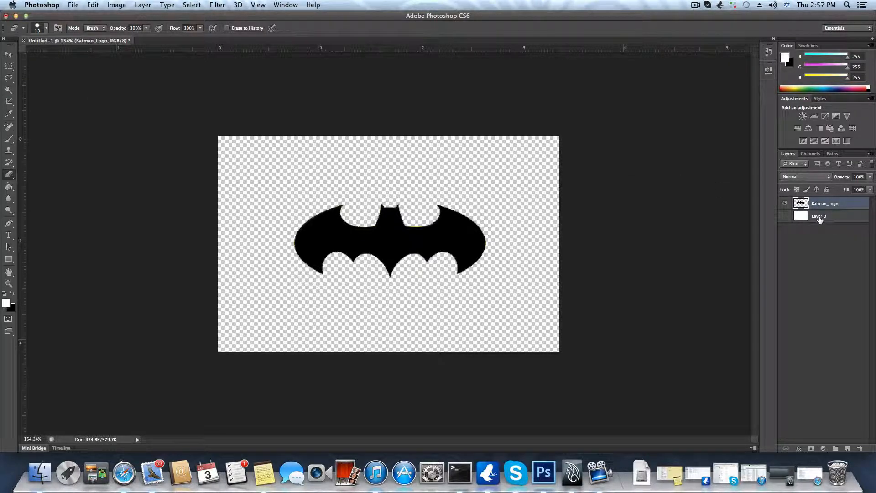
pyautogui.click(8, 235)
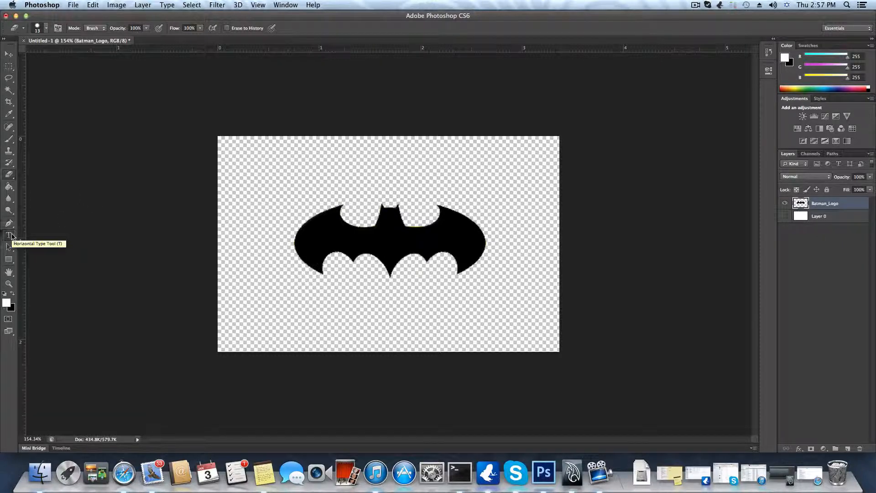
pyautogui.click(258, 176)
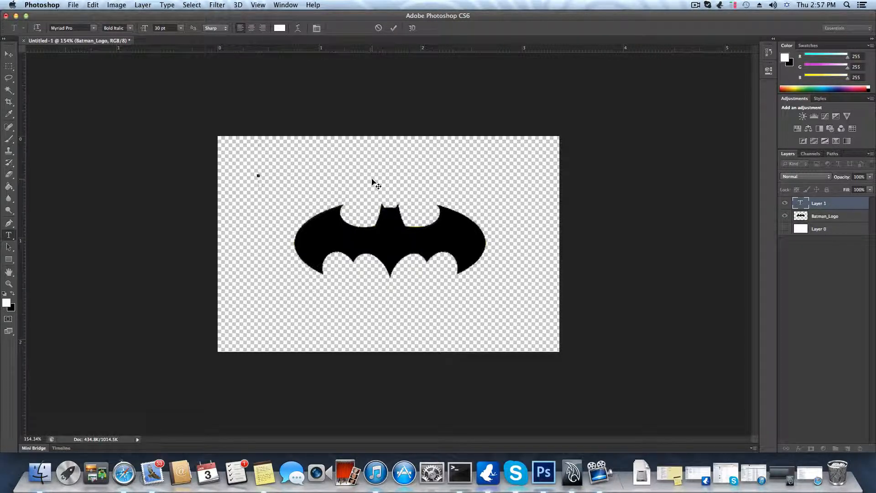
pyautogui.write('B')
pyautogui.press('BackSpace')
pyautogui.click(6, 302)
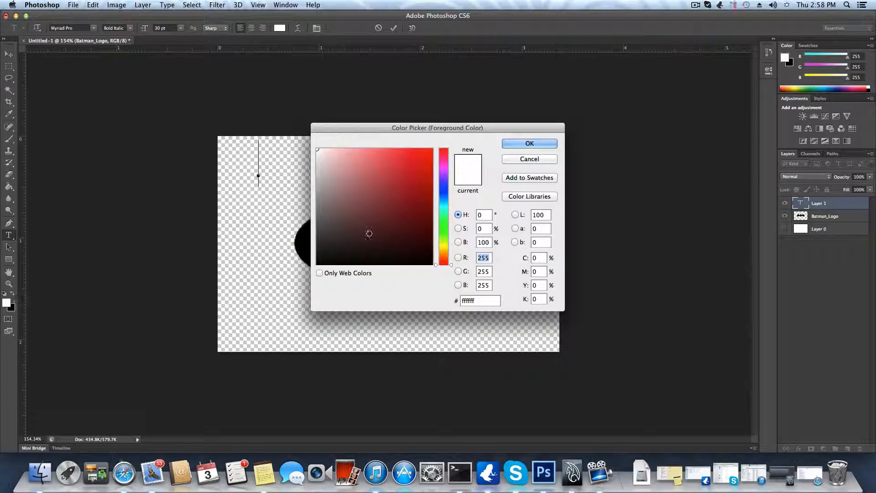
pyautogui.moveTo(367, 234); pyautogui.dragTo(319, 265)
pyautogui.press('Return')
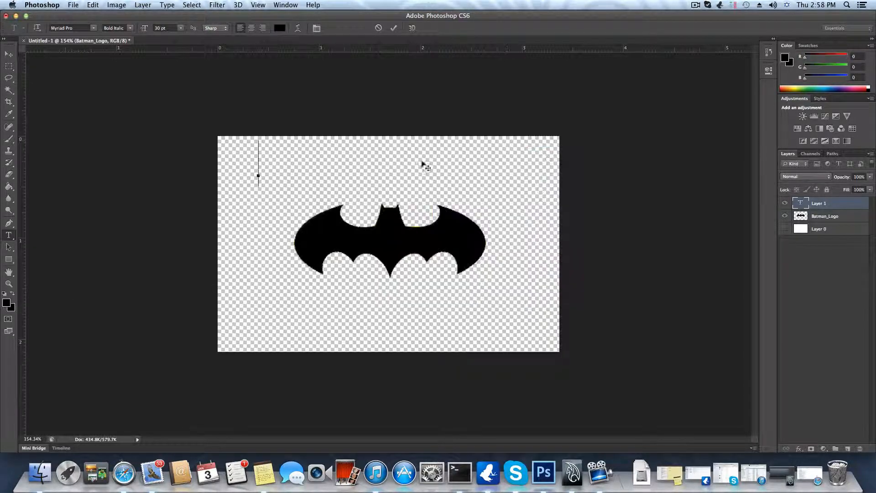
pyautogui.write('BAT')
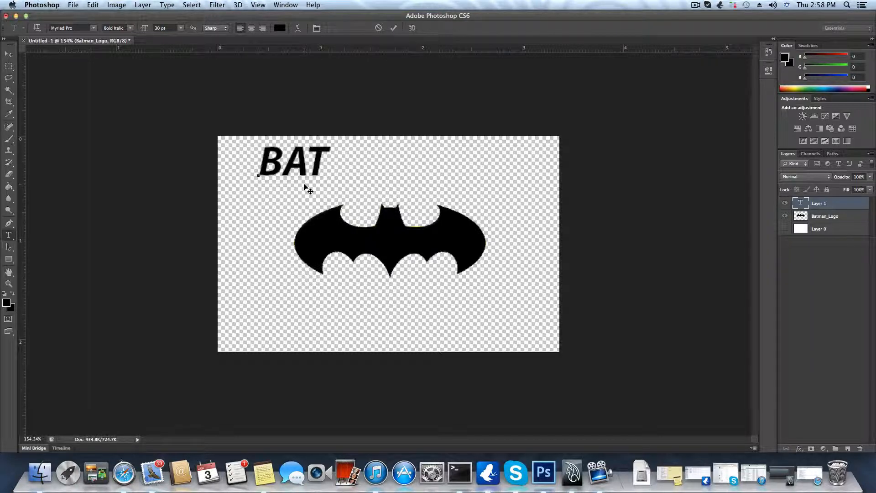
pyautogui.write('MAN')
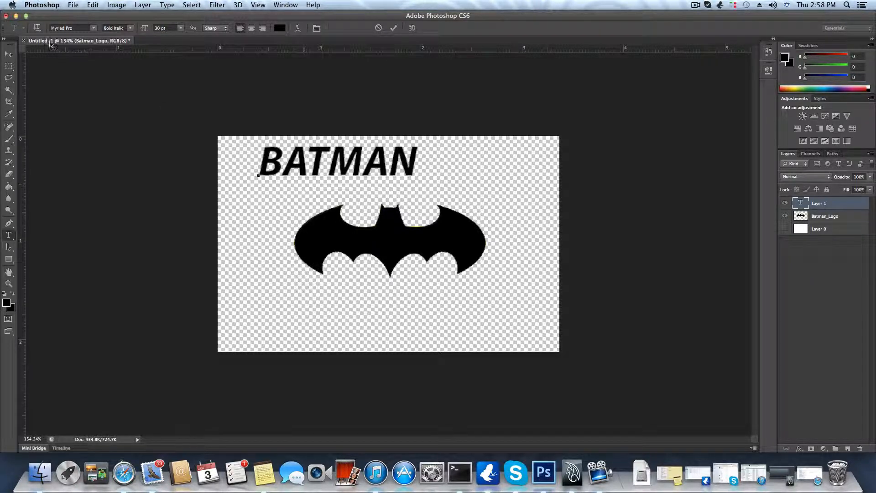
# Step: Move the BATMAN text into the upper-left corner of the card
pyautogui.click(9, 54)
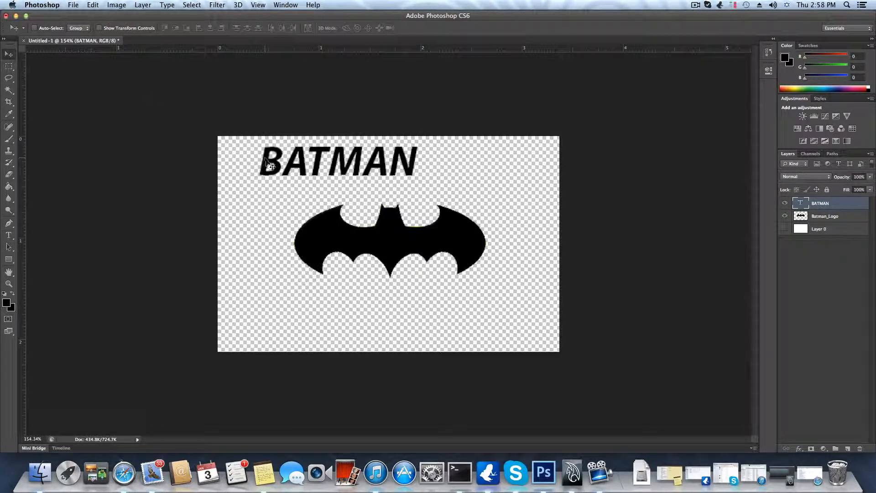
pyautogui.moveTo(270, 164); pyautogui.dragTo(235, 163)
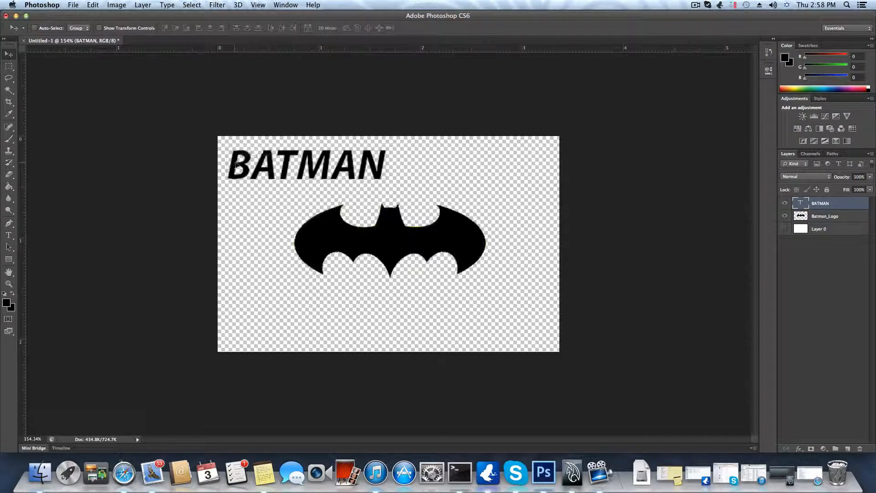
pyautogui.moveTo(288, 165); pyautogui.dragTo(285, 163)
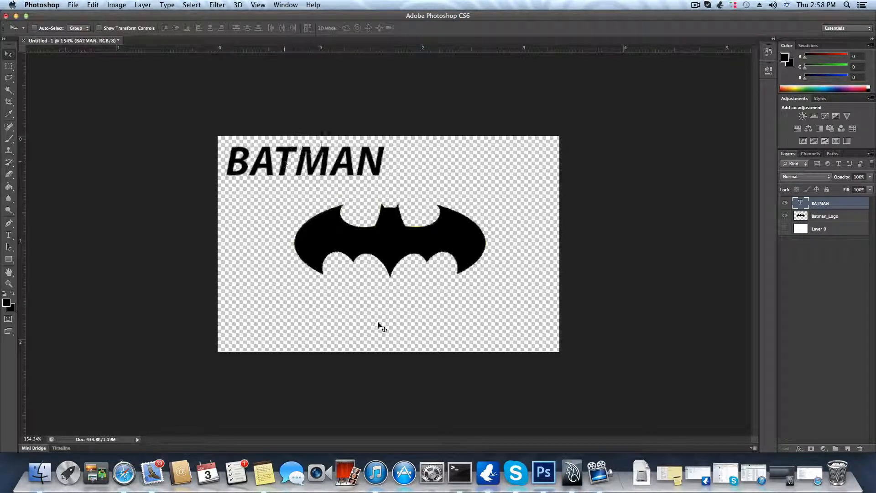
# Step: Add the text Valid below the bat and move it up close beneath the bat's left wing
pyautogui.click(12, 235)
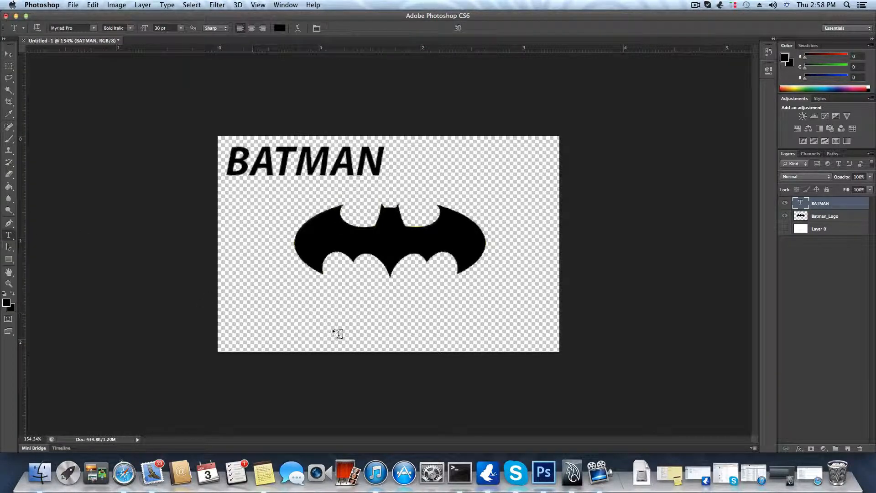
pyautogui.click(334, 325)
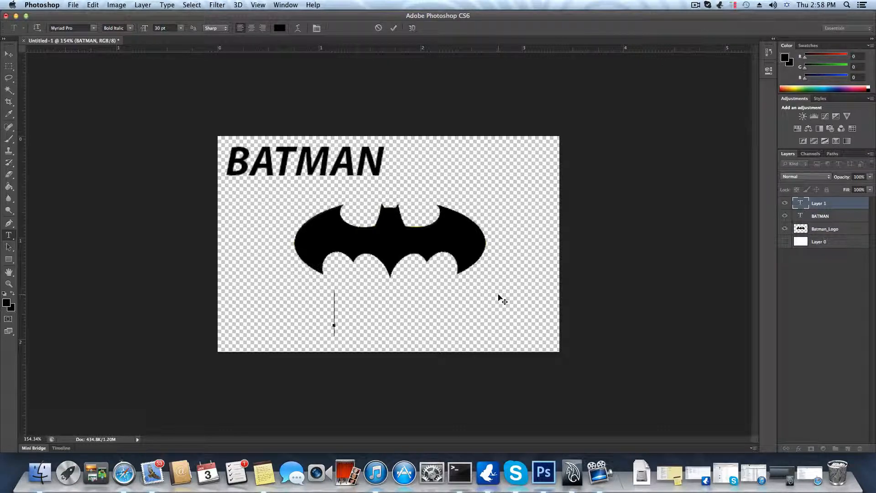
pyautogui.write('vaa')
pyautogui.press('BackSpace')
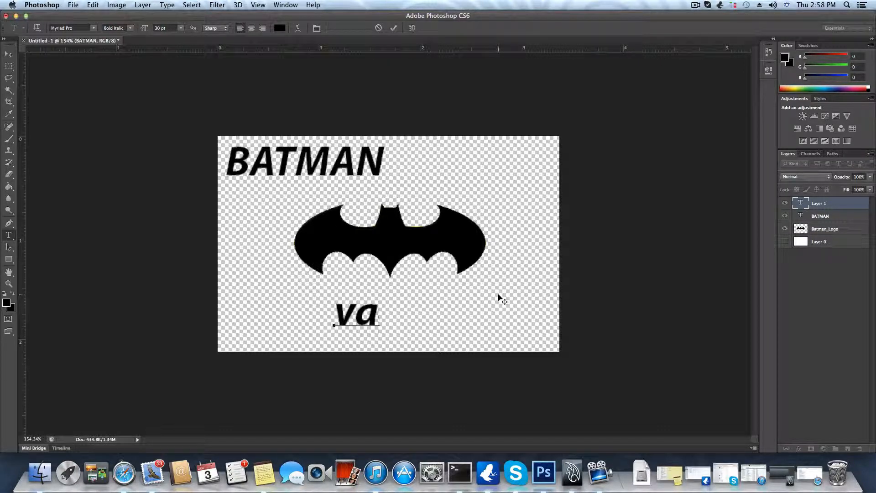
pyautogui.write('l')
pyautogui.press('BackSpace')
pyautogui.press('BackSpace')
pyautogui.press('BackSpace')
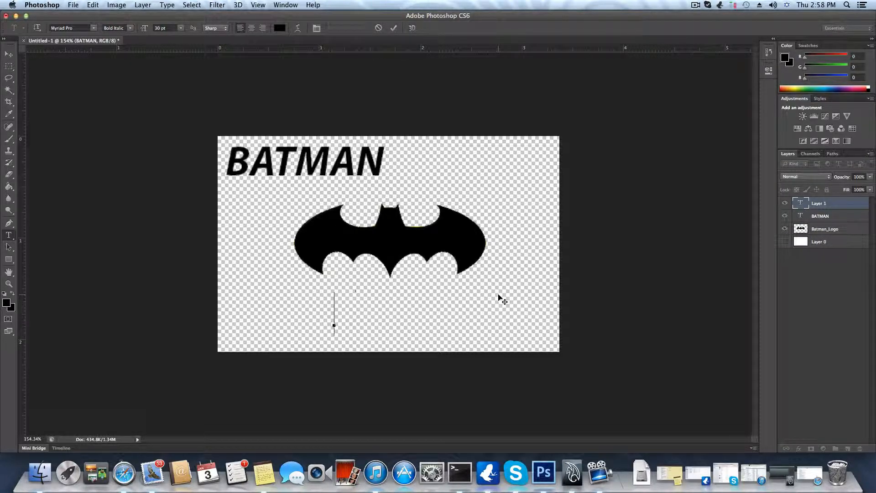
pyautogui.write('V')
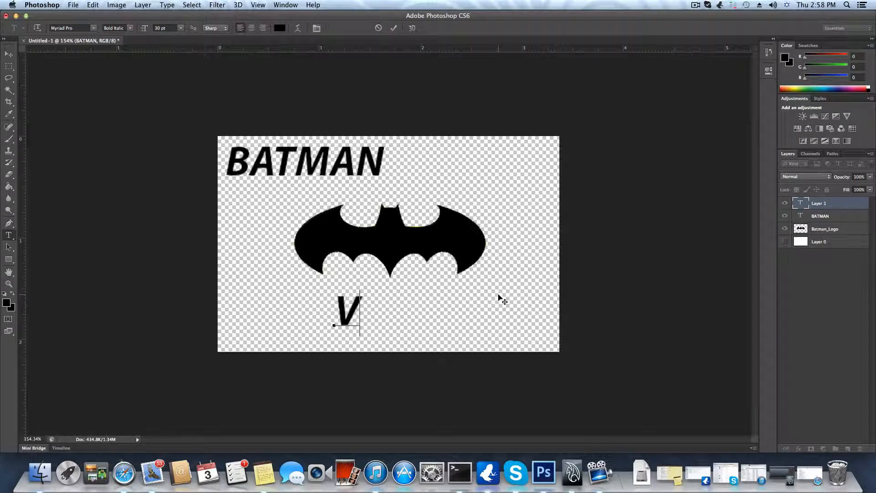
pyautogui.write('alid')
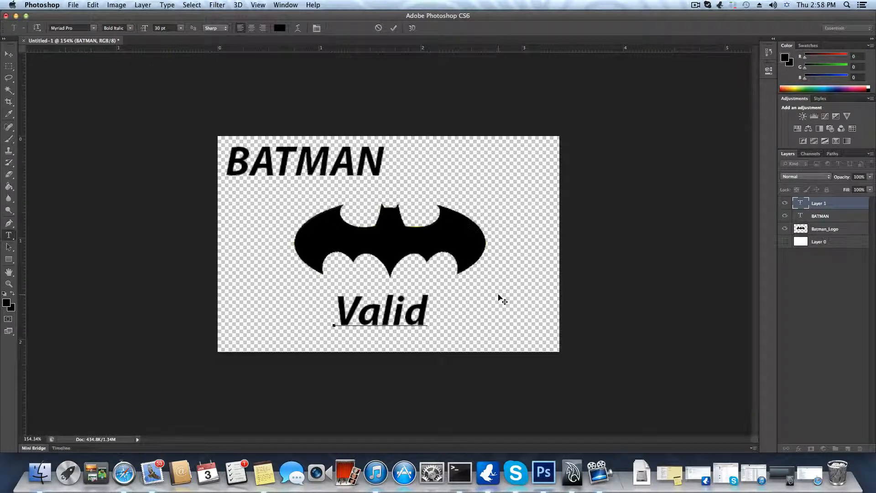
pyautogui.click(9, 54)
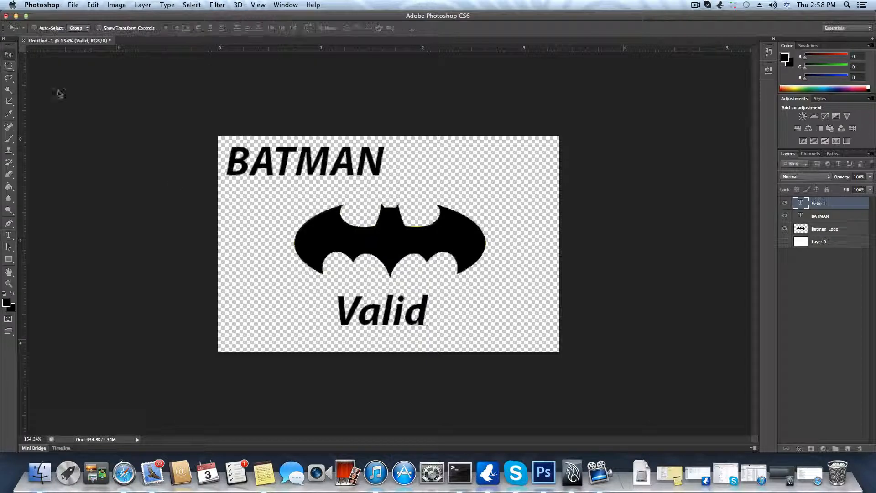
pyautogui.moveTo(347, 317); pyautogui.dragTo(313, 298)
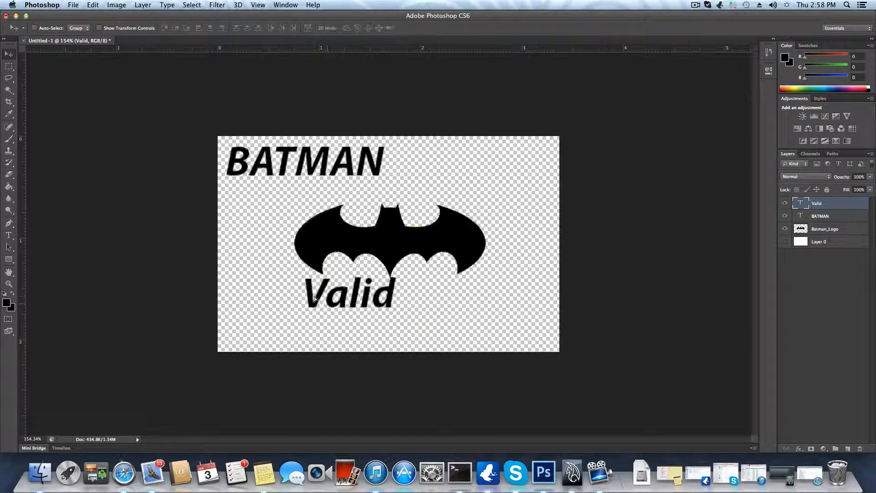
# Step: Add a separate text layer reading thru and position it directly beneath the word Valid
pyautogui.click(9, 235)
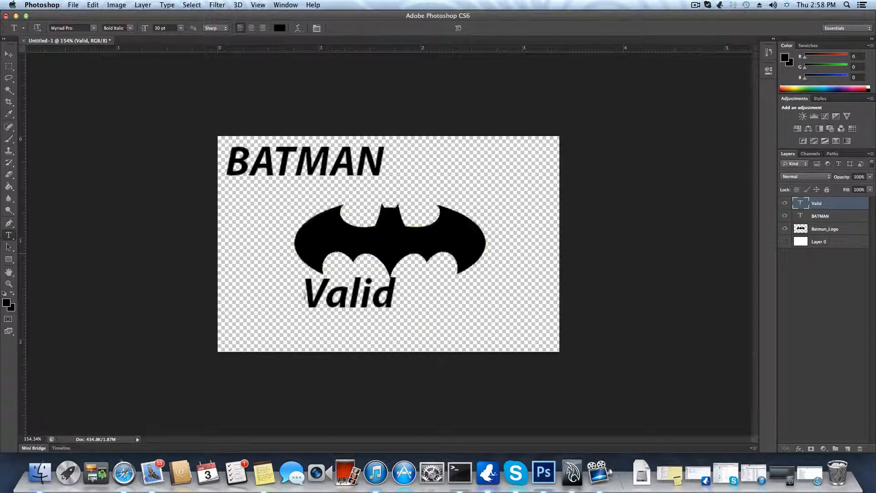
pyautogui.click(315, 329)
pyautogui.write('th')
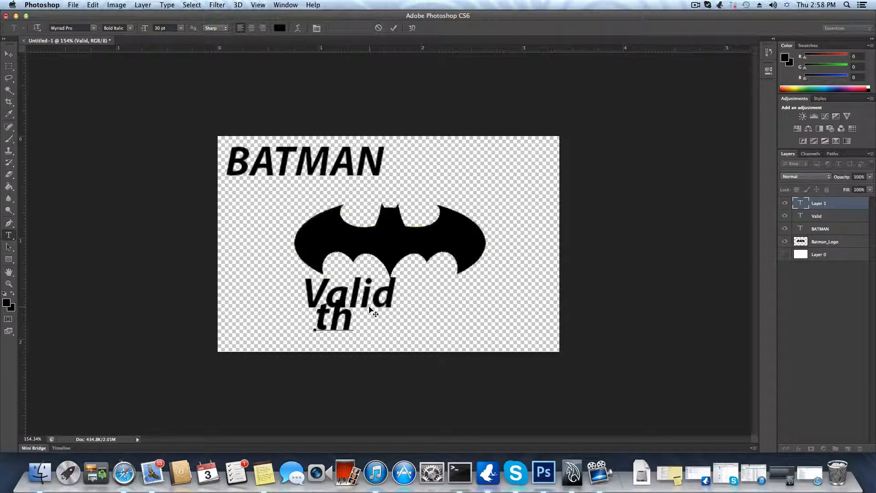
pyautogui.write('ru')
pyautogui.click(9, 54)
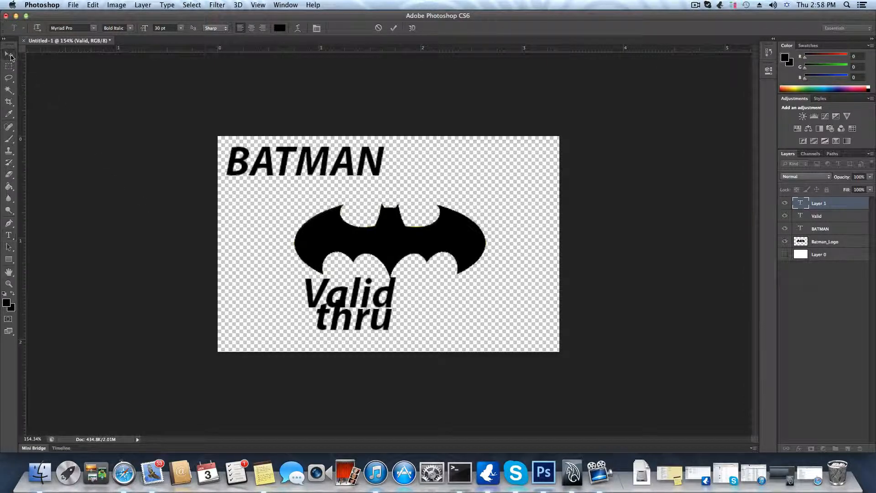
pyautogui.moveTo(319, 329); pyautogui.dragTo(315, 335)
# Step: Add a colon as its own text layer just to the right of the Valid thru wording
pyautogui.click(9, 235)
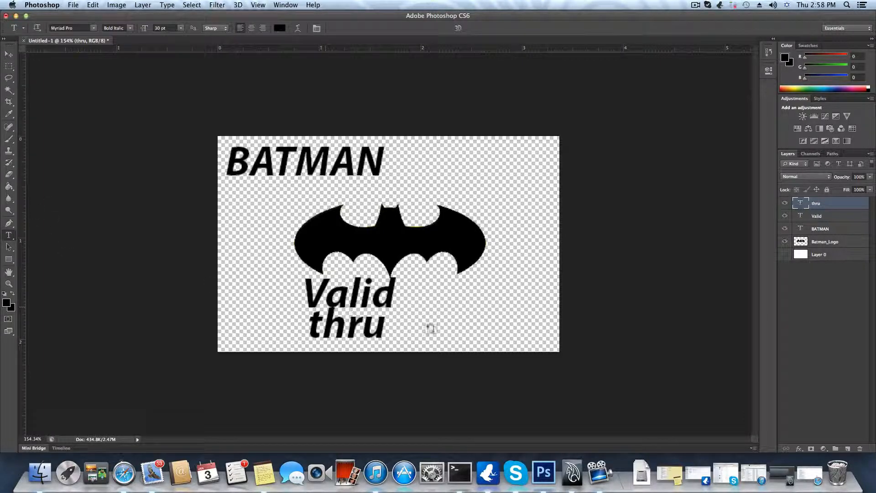
pyautogui.click(412, 314)
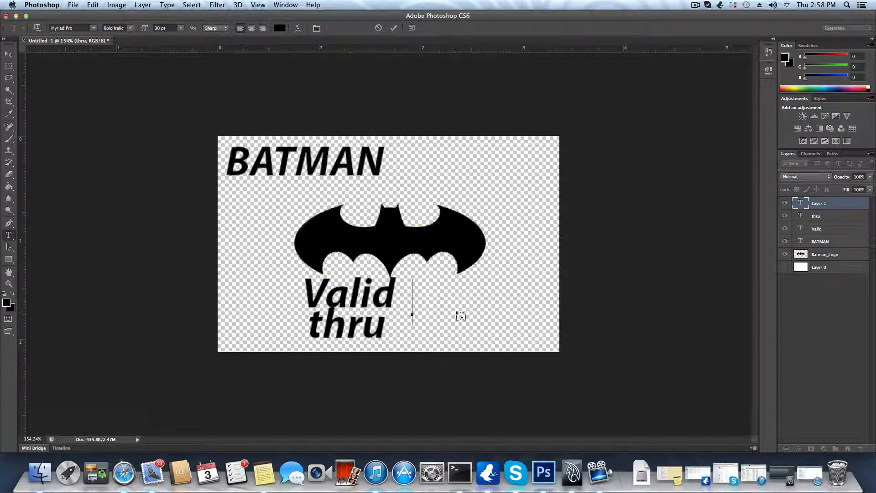
pyautogui.write(':')
pyautogui.click(8, 54)
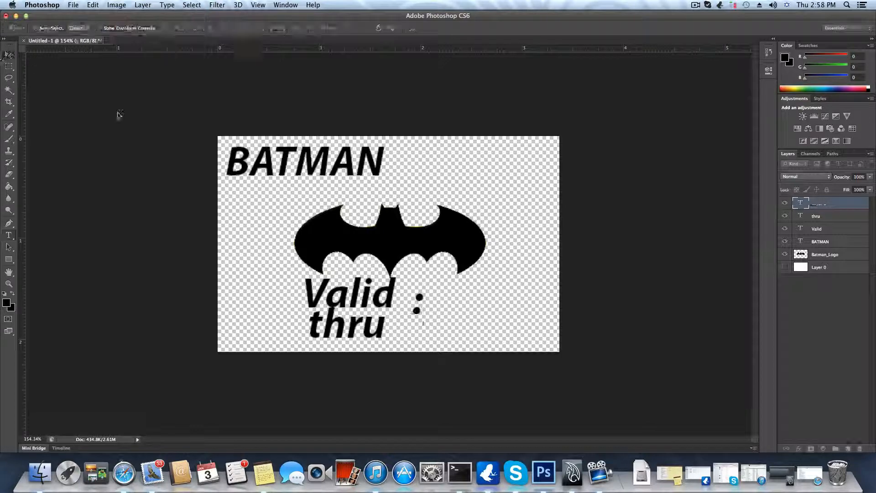
# Step: Add the text FOREVER on a new layer and move it beside the colon in the card's lower right
pyautogui.click(10, 236)
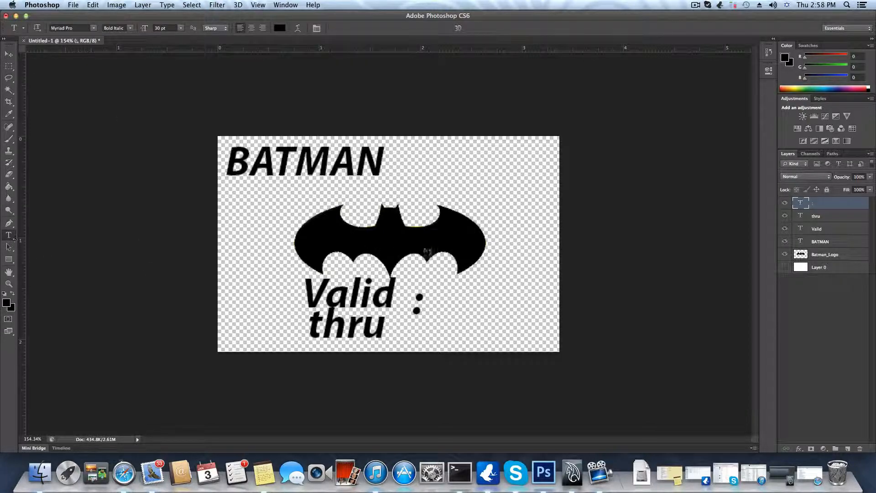
pyautogui.click(433, 175)
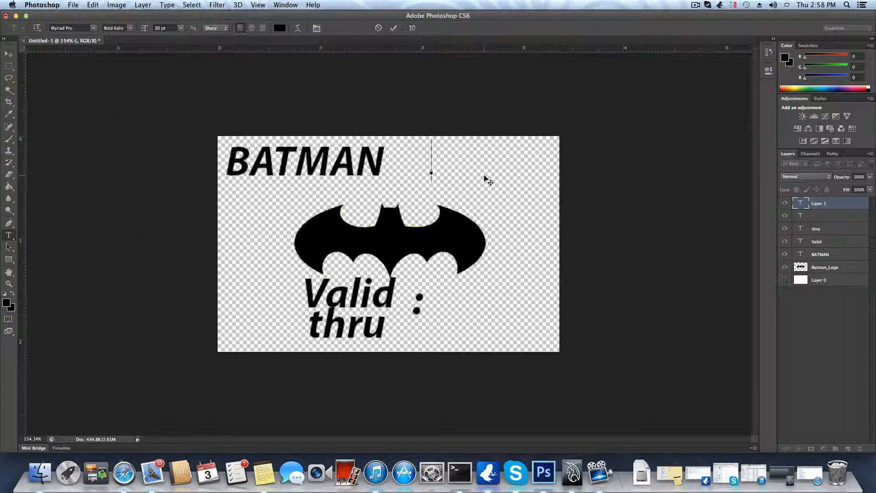
pyautogui.write('FO')
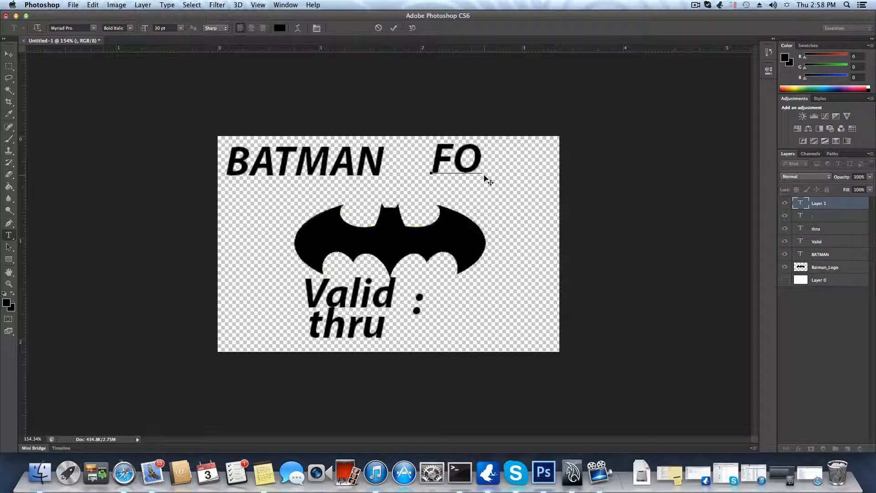
pyautogui.write('REVER')
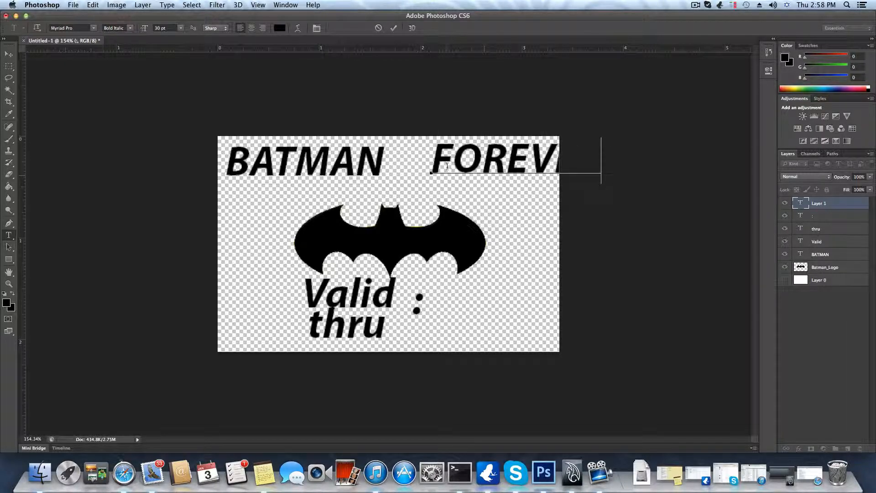
pyautogui.click(9, 53)
pyautogui.moveTo(461, 162); pyautogui.dragTo(442, 317)
pyautogui.moveTo(355, 301)
pyautogui.mouseDown()
pyautogui.moveTo(345, 301)
pyautogui.moveTo(354, 301)
pyautogui.mouseUp()
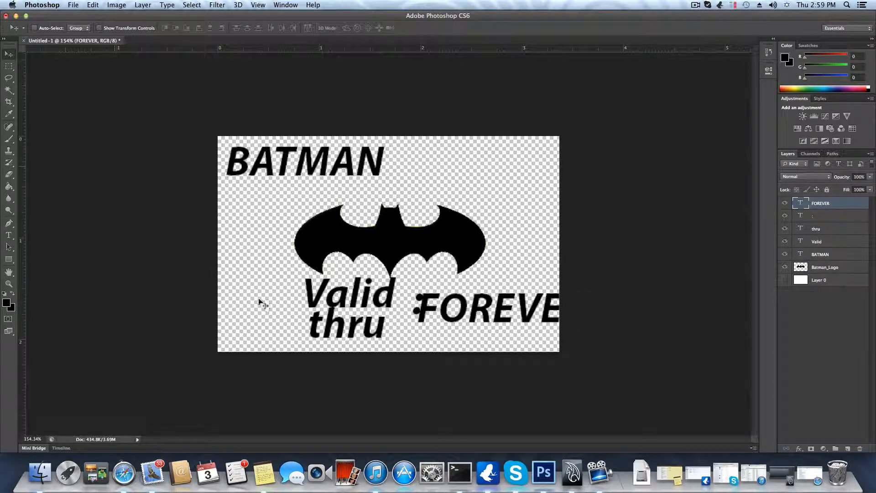
# Step: Select the word Valid on its text layer and set its font size to 18 pt
pyautogui.click(823, 245)
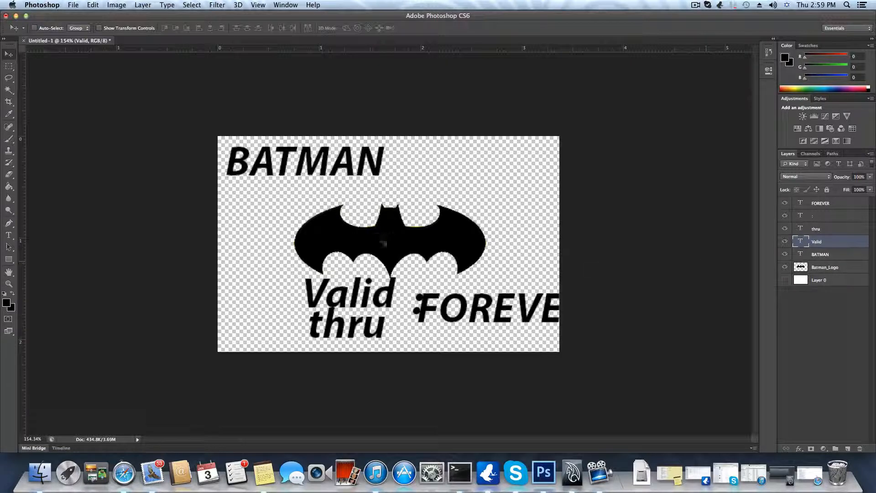
pyautogui.click(9, 235)
pyautogui.moveTo(303, 299); pyautogui.dragTo(396, 301)
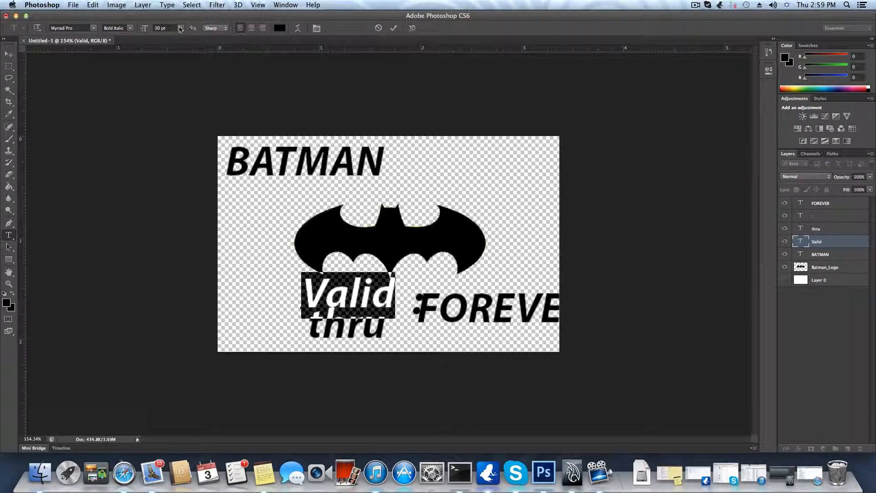
pyautogui.click(180, 28)
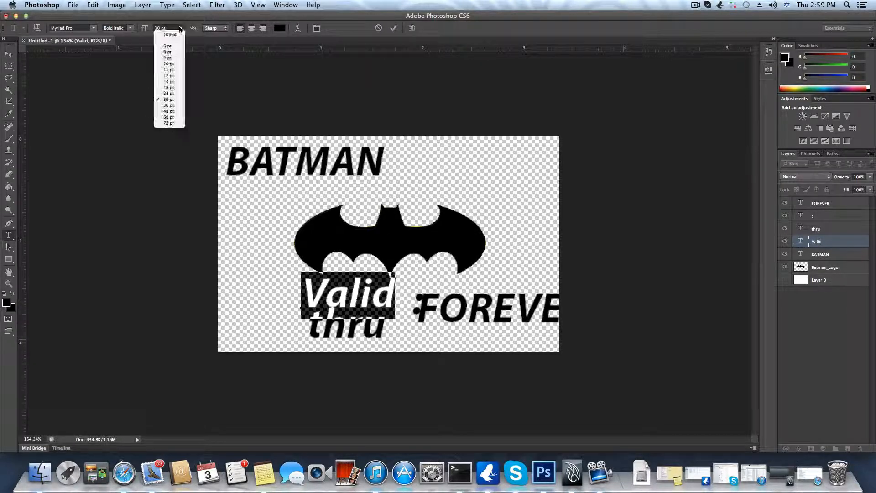
pyautogui.click(174, 81)
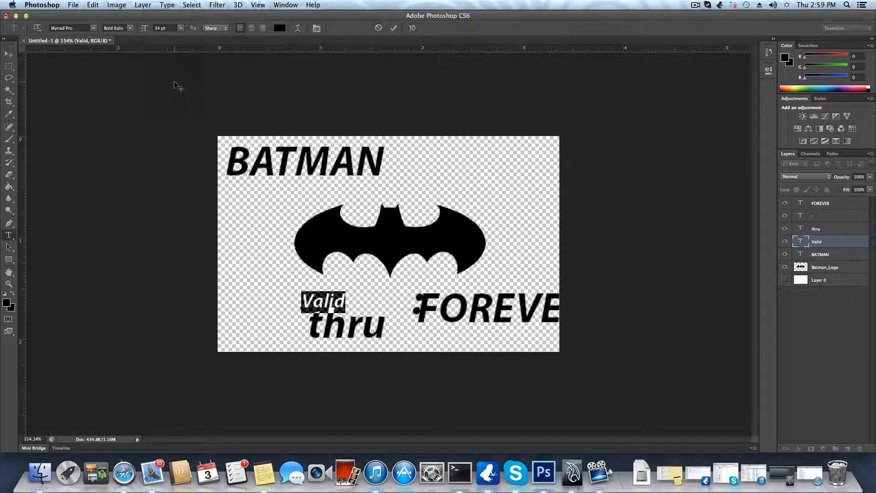
pyautogui.click(180, 29)
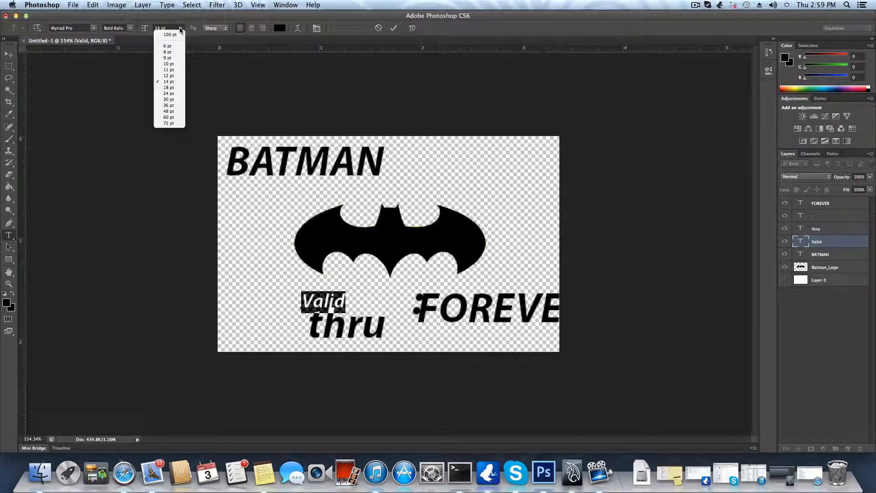
pyautogui.click(173, 89)
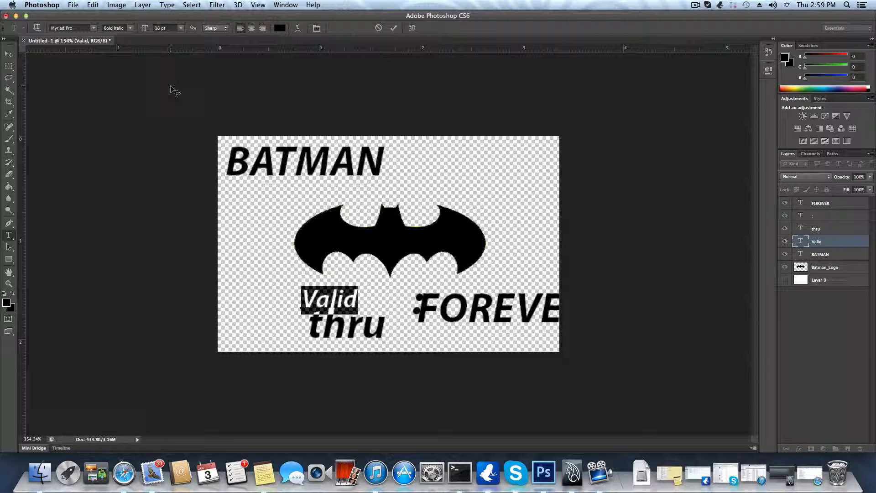
# Step: Reduce the selected word Valid to 14 pt and nudge it slightly up and to the right above thru
pyautogui.click(181, 30)
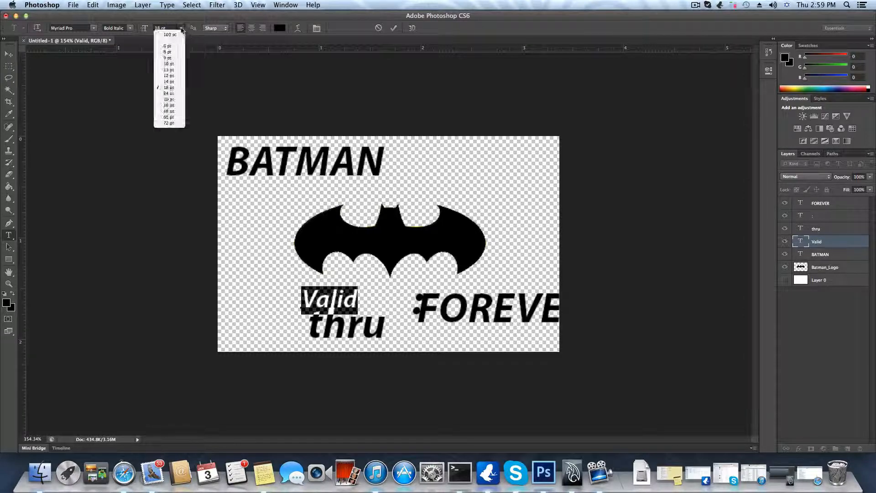
pyautogui.click(172, 82)
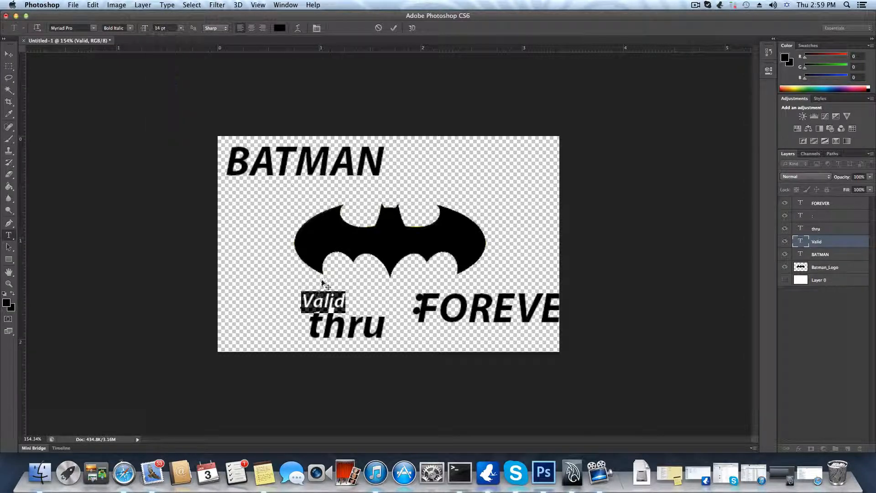
pyautogui.click(9, 55)
pyautogui.moveTo(314, 304); pyautogui.dragTo(317, 300)
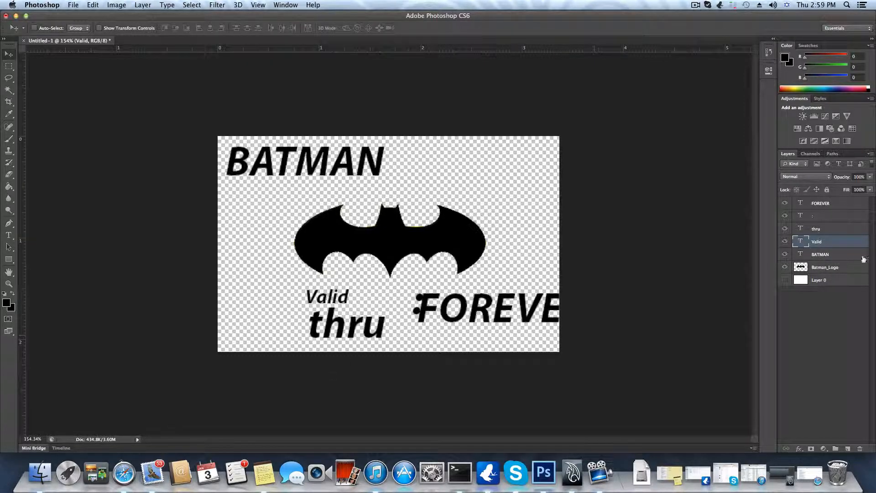
# Step: Make the thru text layer active and ready the Type tool for editing it
pyautogui.click(834, 230)
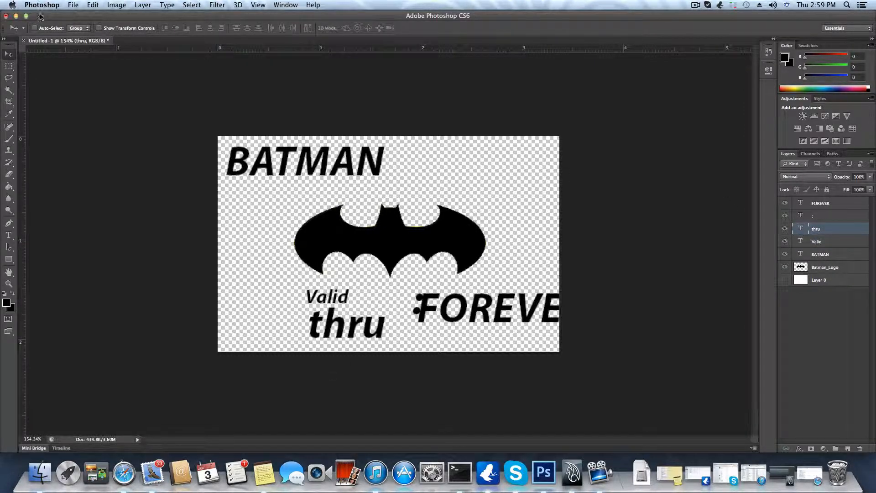
pyautogui.click(9, 235)
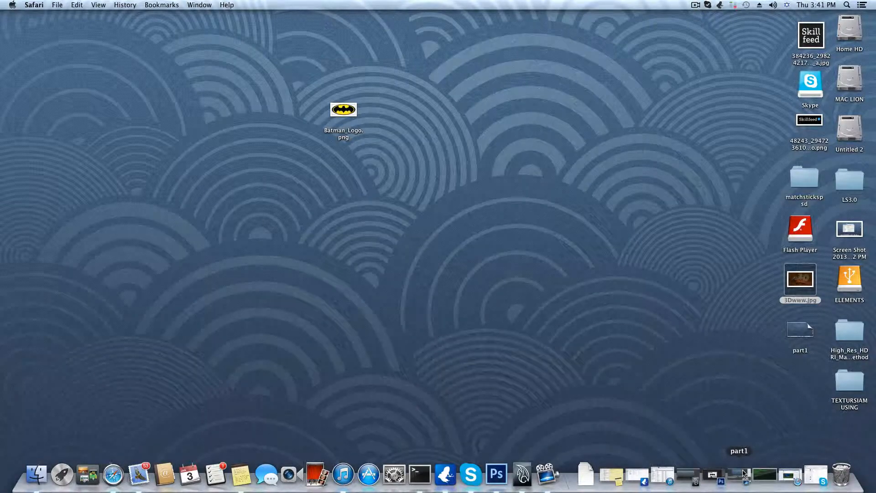
pyautogui.click(743, 474)
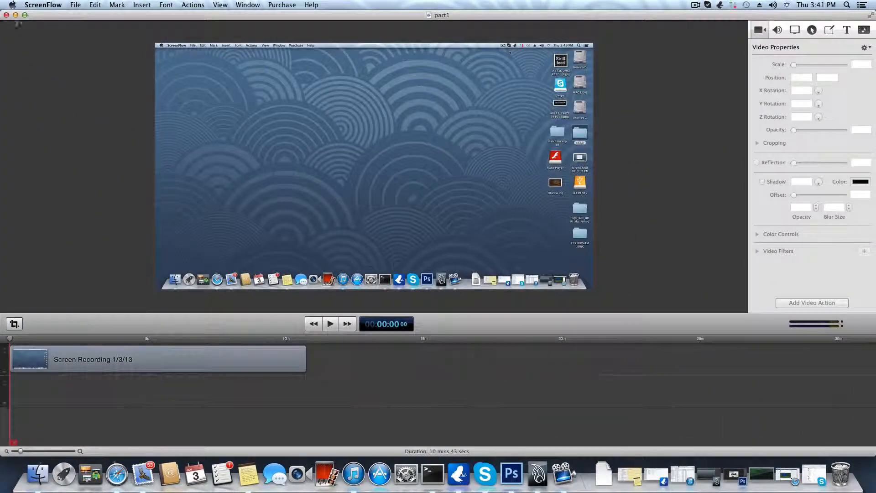
pyautogui.click(16, 15)
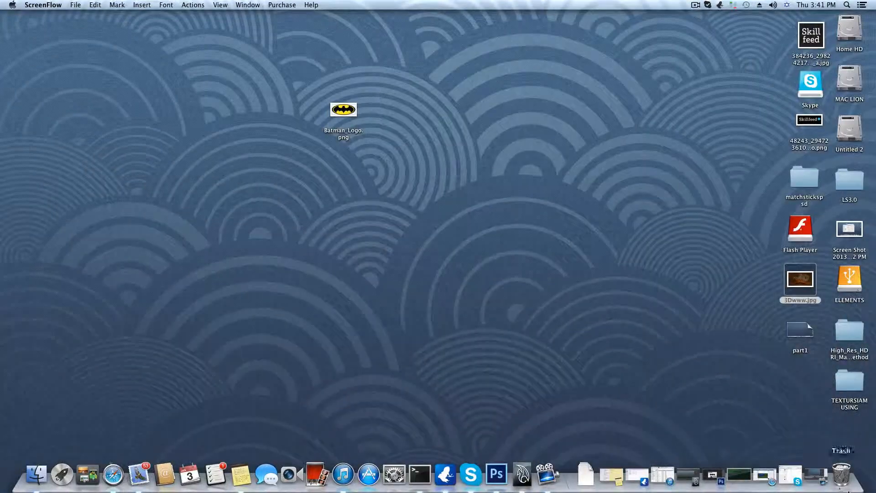
pyautogui.click(813, 474)
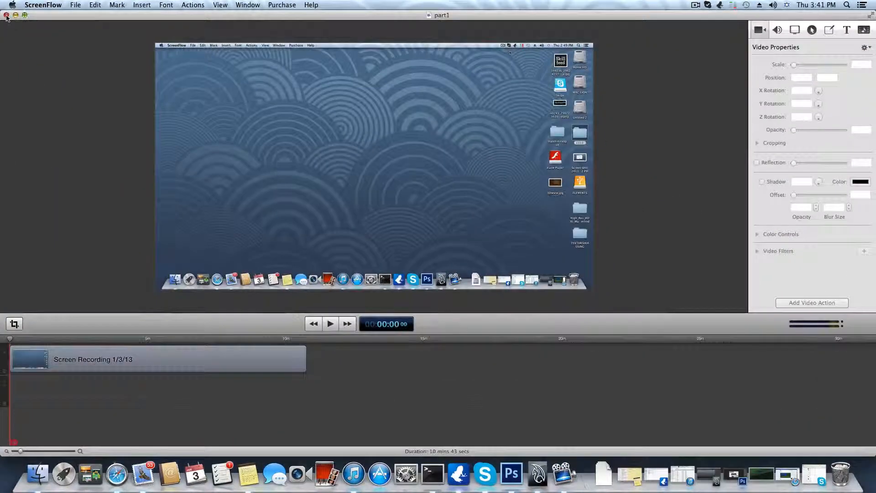
pyautogui.click(6, 15)
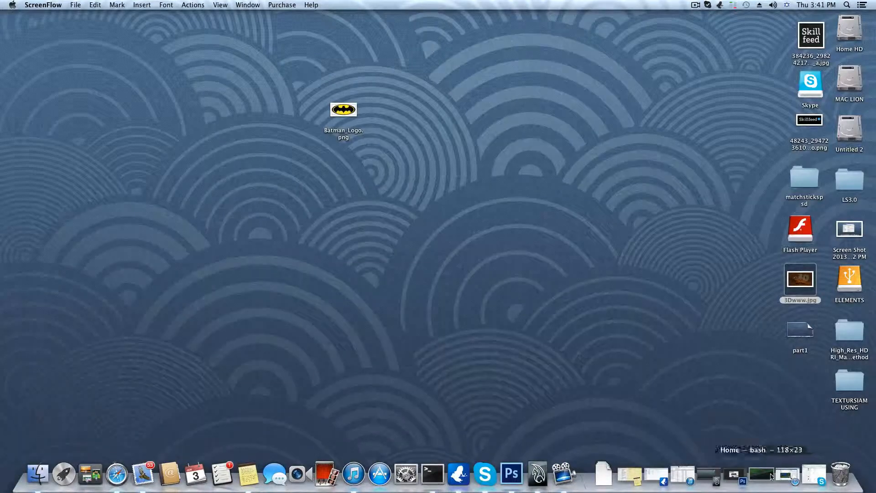
# Step: Switch back to the Photoshop card document and set the whole word thru to 14 pt
pyautogui.click(736, 474)
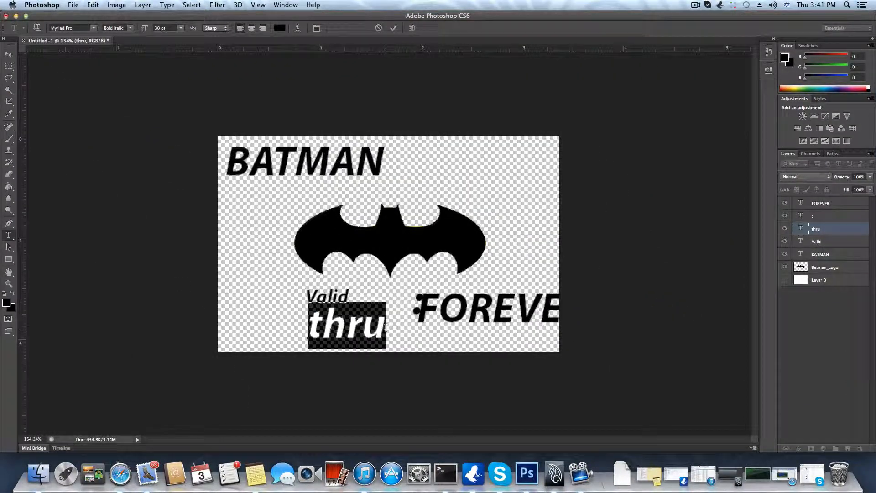
pyautogui.moveTo(386, 328); pyautogui.dragTo(302, 329)
pyautogui.click(179, 27)
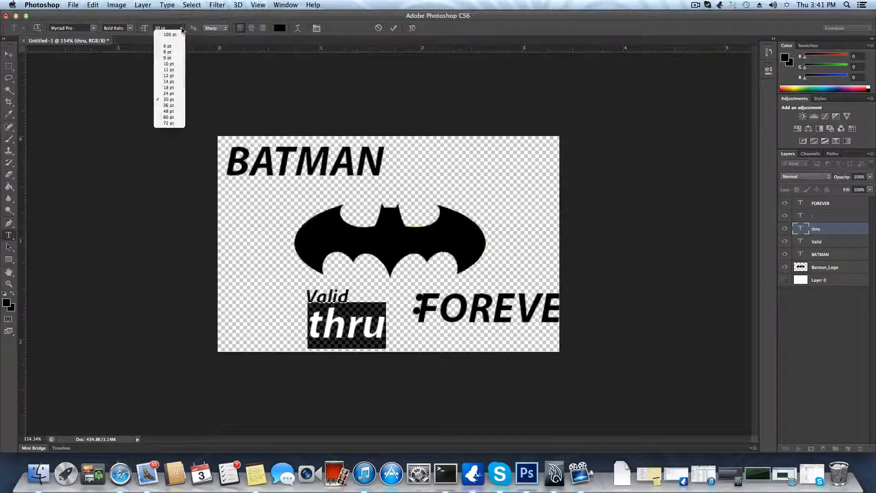
pyautogui.click(169, 82)
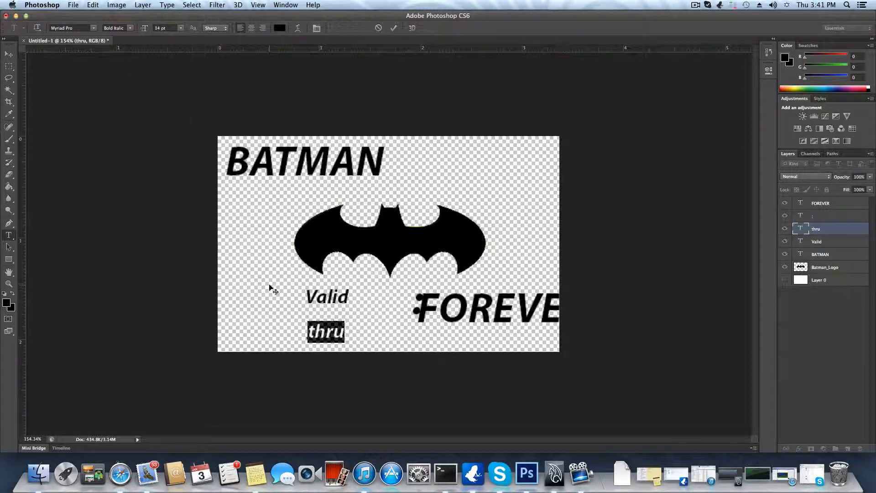
# Step: Try 18 pt on the word thru and return it to 14 pt
pyautogui.click(181, 28)
pyautogui.click(168, 88)
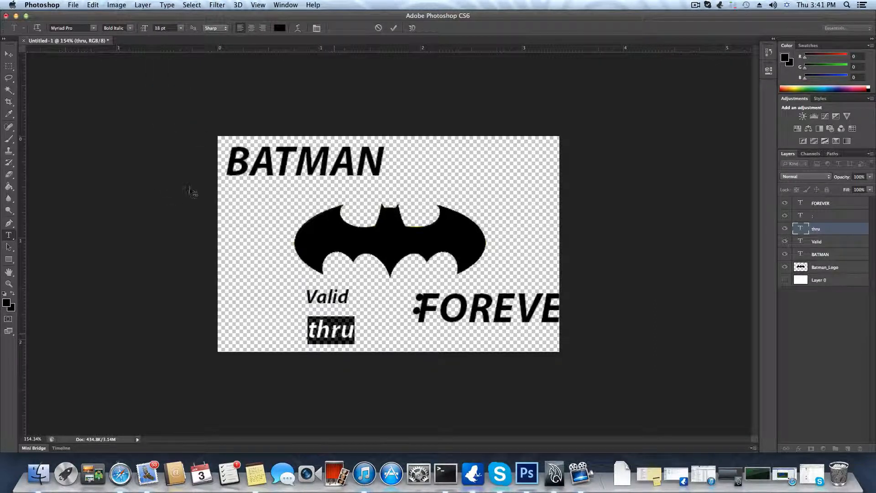
pyautogui.click(180, 28)
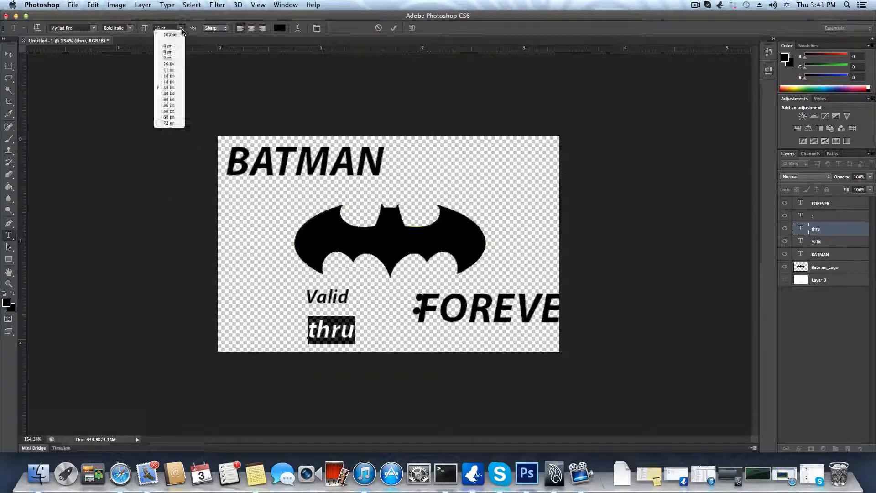
pyautogui.click(168, 82)
# Step: Arrange Valid and thru as two staggered lines below the bat's left wing, with thru offset to the right underneath Valid
pyautogui.click(8, 54)
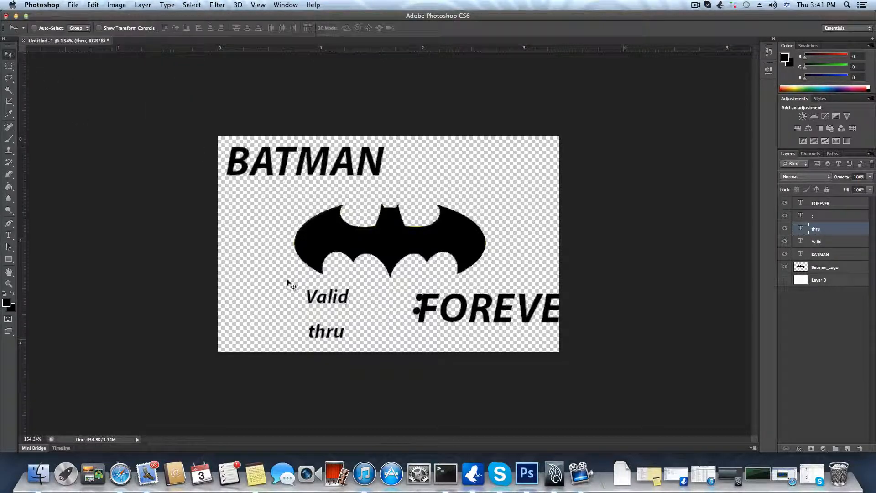
pyautogui.moveTo(321, 333); pyautogui.dragTo(326, 323)
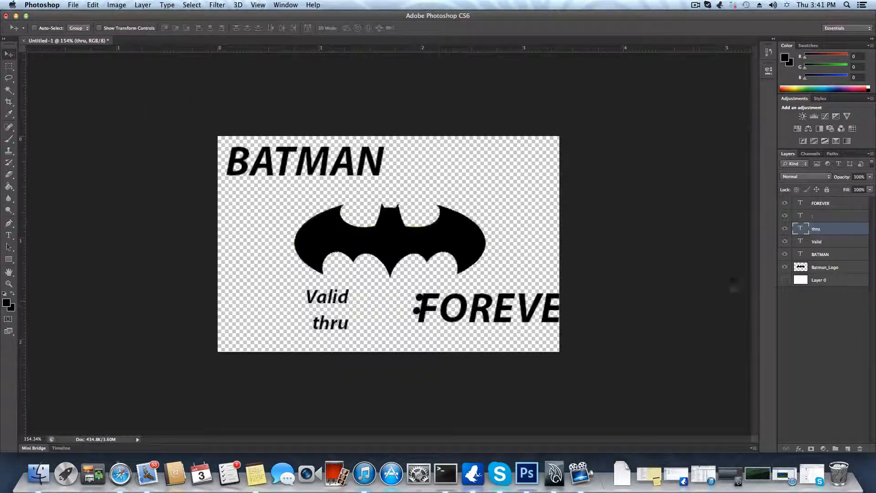
pyautogui.click(818, 241)
pyautogui.moveTo(340, 303); pyautogui.dragTo(327, 326)
pyautogui.click(818, 228)
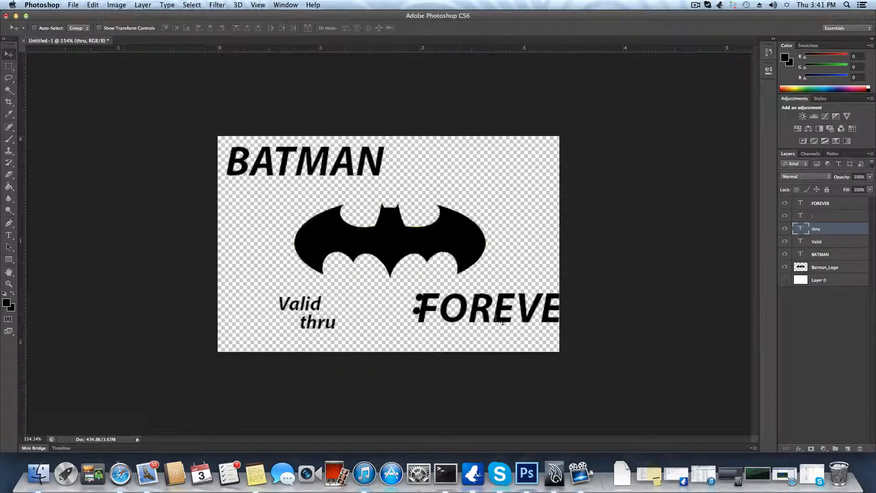
# Step: Move the colon just right of Valid thru and shift FOREVER left beside it so the whole word fits on the card
pyautogui.click(804, 216)
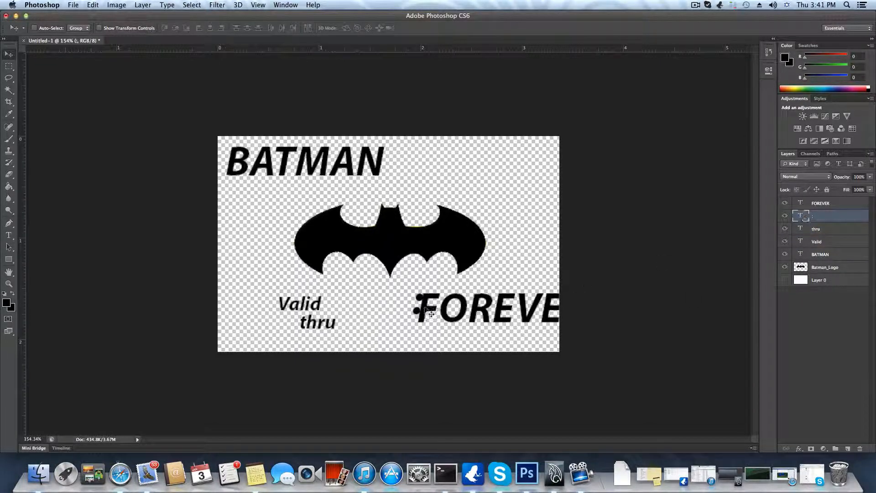
pyautogui.moveTo(416, 311); pyautogui.dragTo(347, 319)
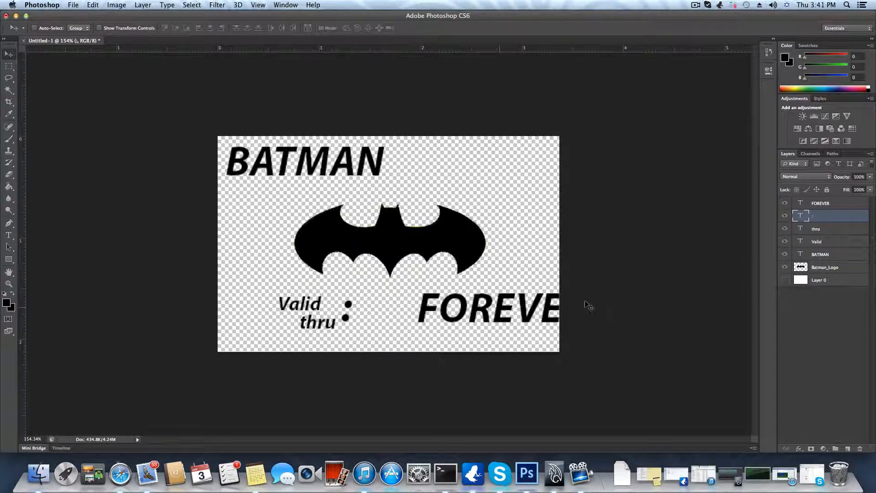
pyautogui.click(820, 203)
pyautogui.moveTo(535, 318); pyautogui.dragTo(476, 318)
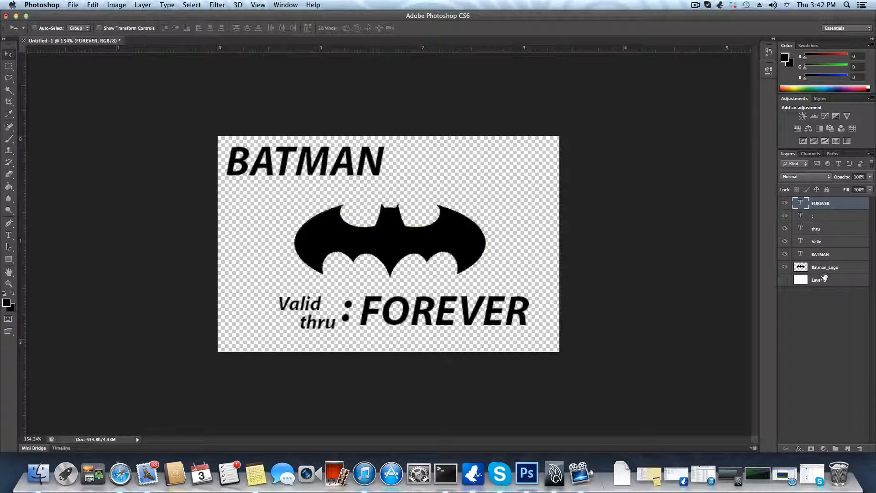
pyautogui.click(829, 218)
pyautogui.click(831, 207)
pyautogui.keyDown('super'); pyautogui.click(830, 218); pyautogui.keyUp('super')
pyautogui.keyDown('super'); pyautogui.click(831, 229); pyautogui.keyUp('super')
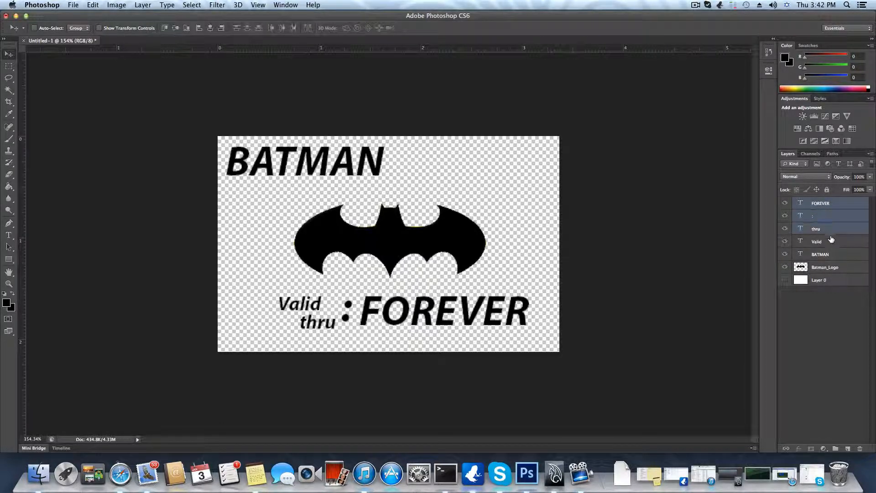
pyautogui.doubleClick(830, 240)
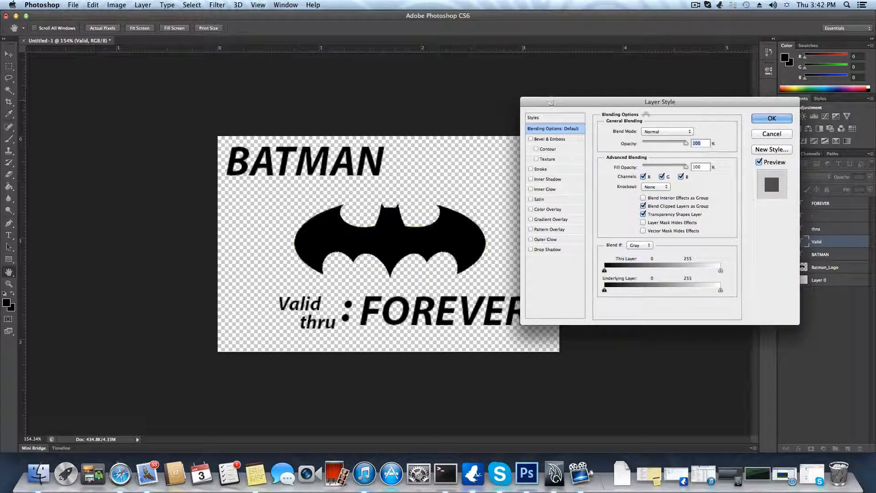
pyautogui.click(773, 139)
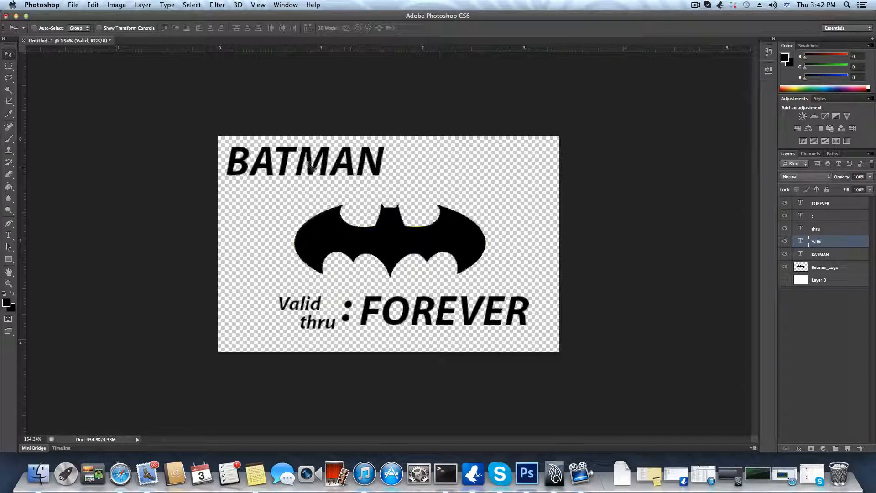
# Step: Load the RGB composite channel as a selection covering the card around the bat logo and lettering
pyautogui.click(811, 154)
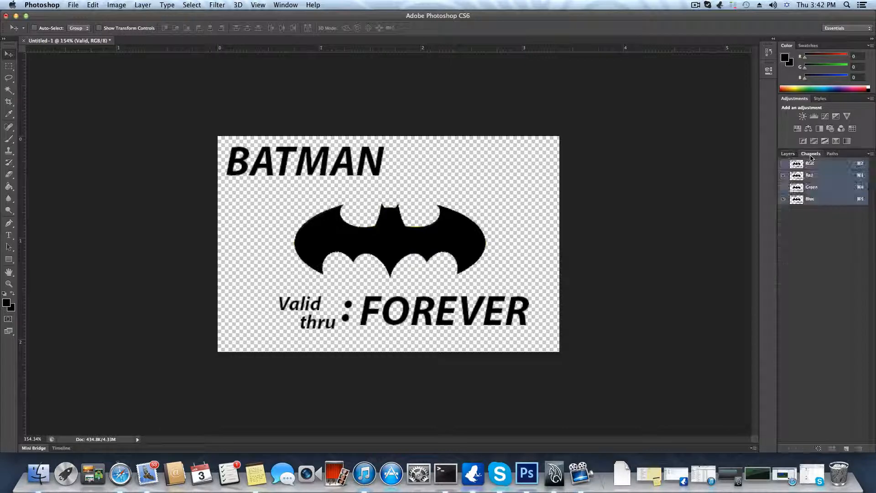
pyautogui.click(818, 448)
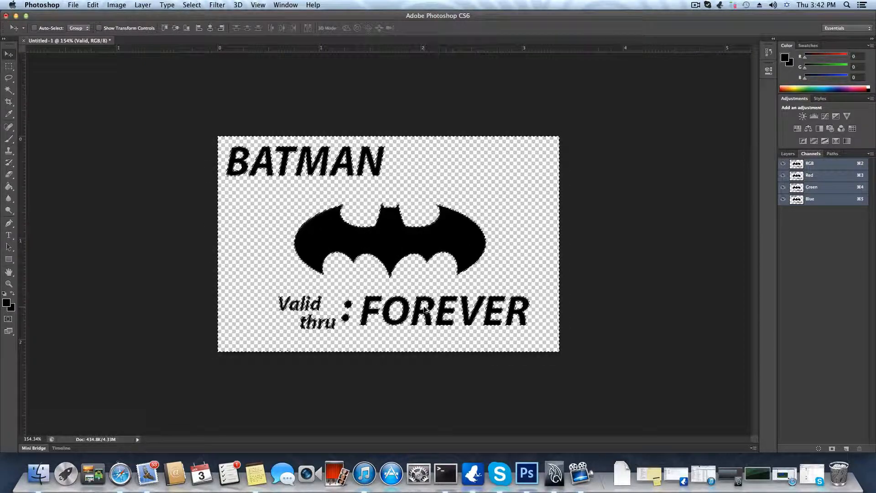
pyautogui.keyDown('alt'); pyautogui.scroll(6, 424, 310); pyautogui.keyUp('alt')
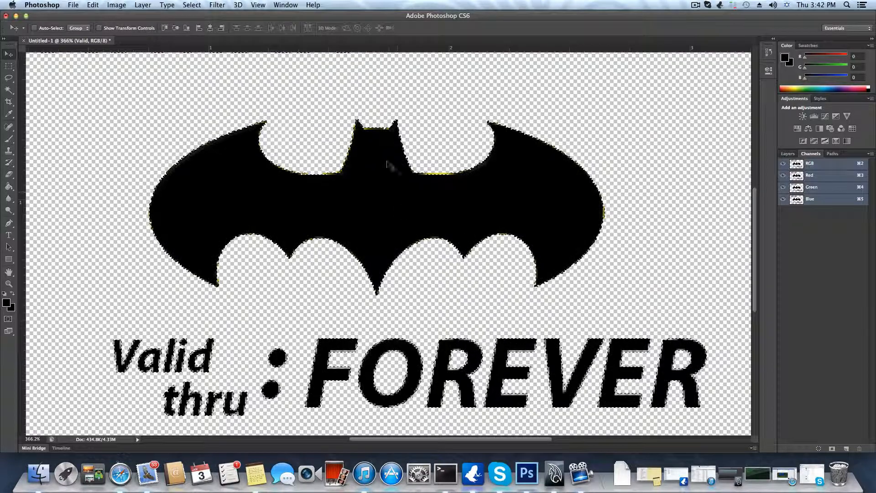
pyautogui.keyDown('alt'); pyautogui.scroll(-3, 387, 163); pyautogui.keyUp('alt')
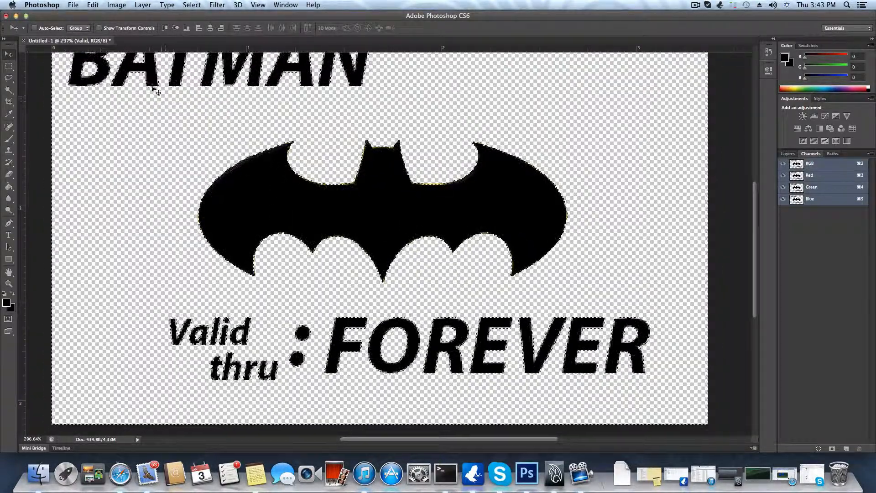
pyautogui.keyDown('alt'); pyautogui.scroll(-2, 153, 89); pyautogui.keyUp('alt')
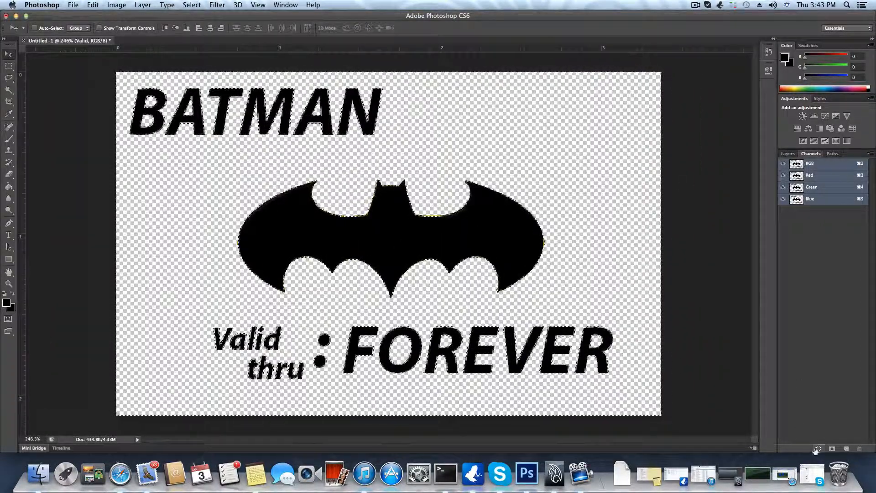
# Step: Create a new empty layer and place it directly beneath the Batman_Logo layer
pyautogui.click(788, 154)
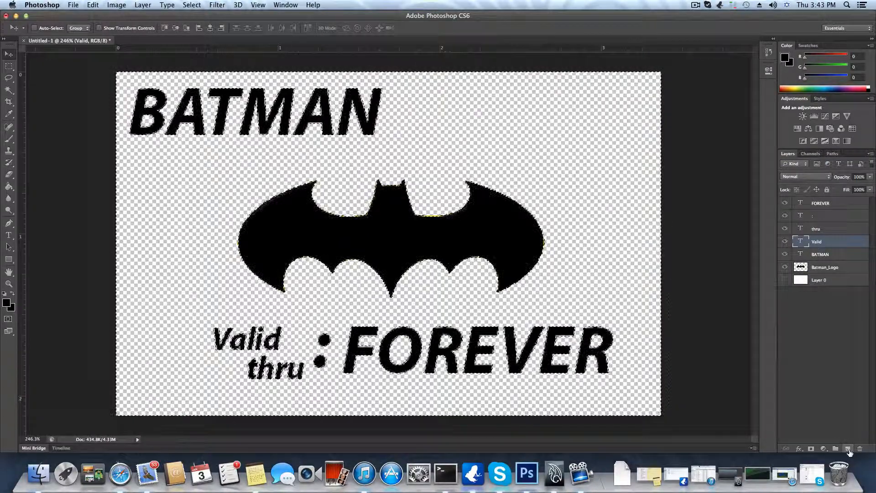
pyautogui.click(848, 449)
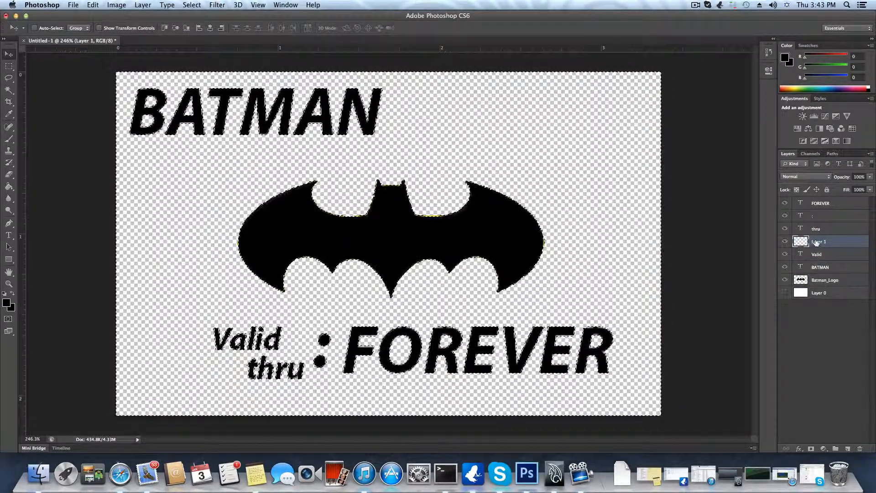
pyautogui.moveTo(816, 242); pyautogui.dragTo(821, 286)
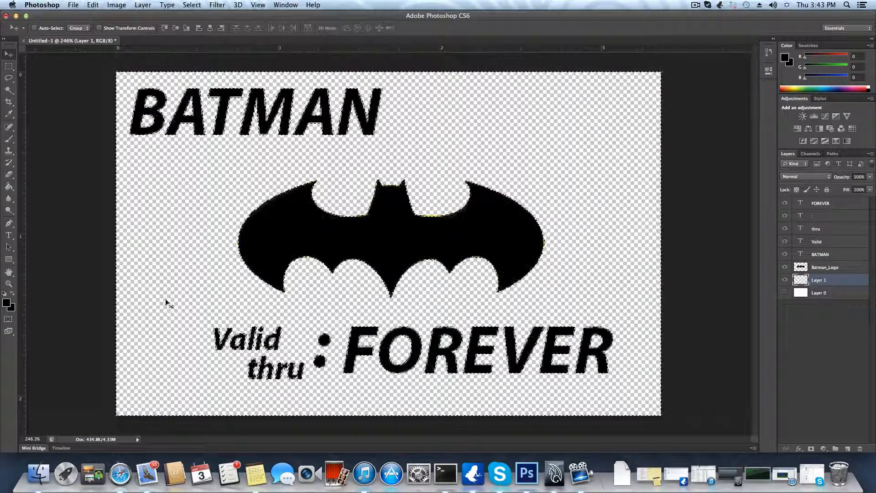
# Step: Fill the selection on the new layer with black (#000000) as the foreground color
pyautogui.click(7, 302)
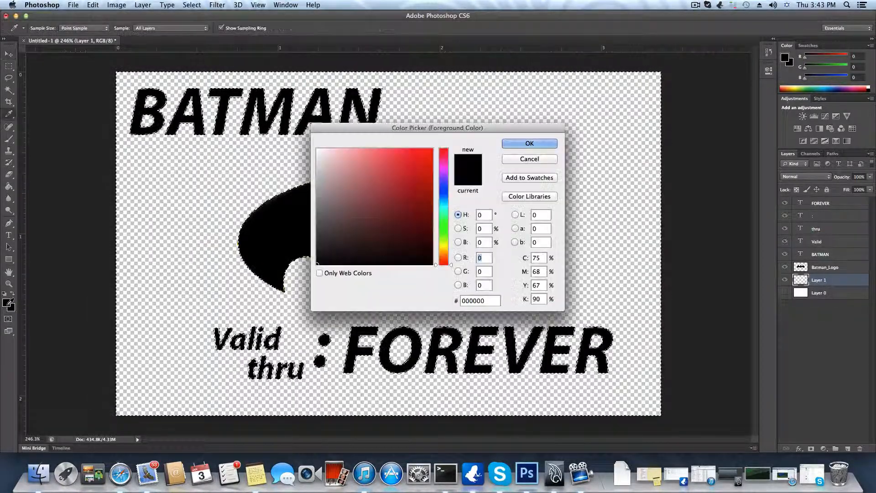
pyautogui.click(528, 144)
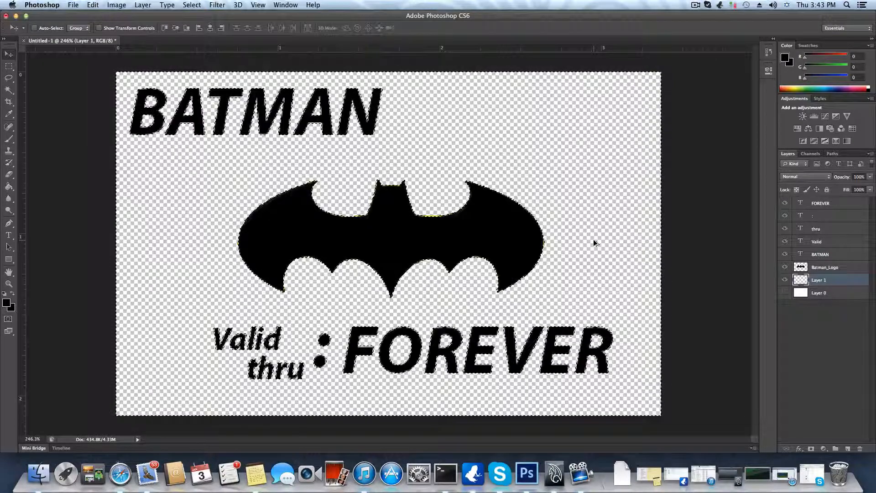
pyautogui.hotkey('alt', 'BackSpace')
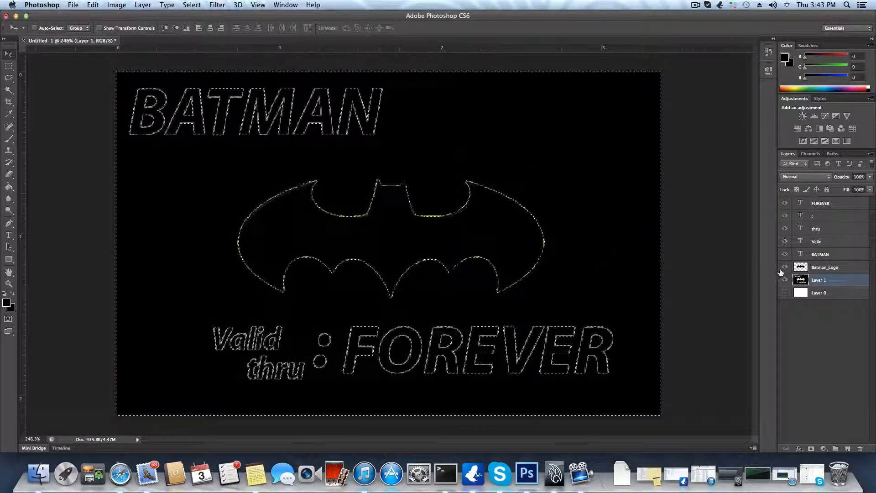
# Step: Hide the Batman_Logo layer and all text layers, and show the white Layer 0 beneath the black cutout layer
pyautogui.click(784, 268)
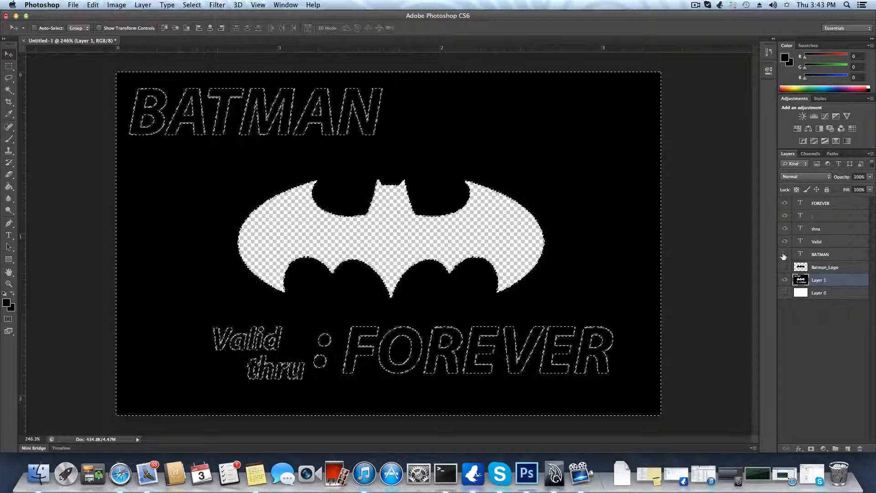
pyautogui.click(785, 241)
pyautogui.click(785, 229)
pyautogui.click(785, 215)
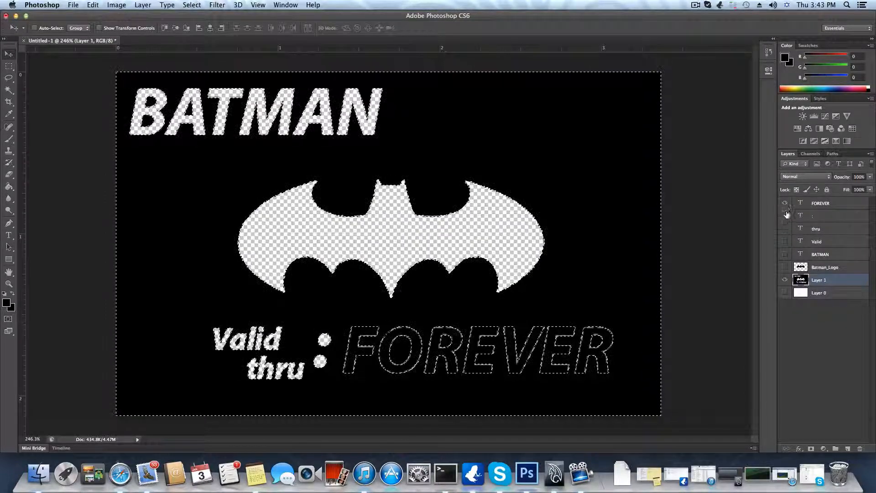
pyautogui.click(785, 203)
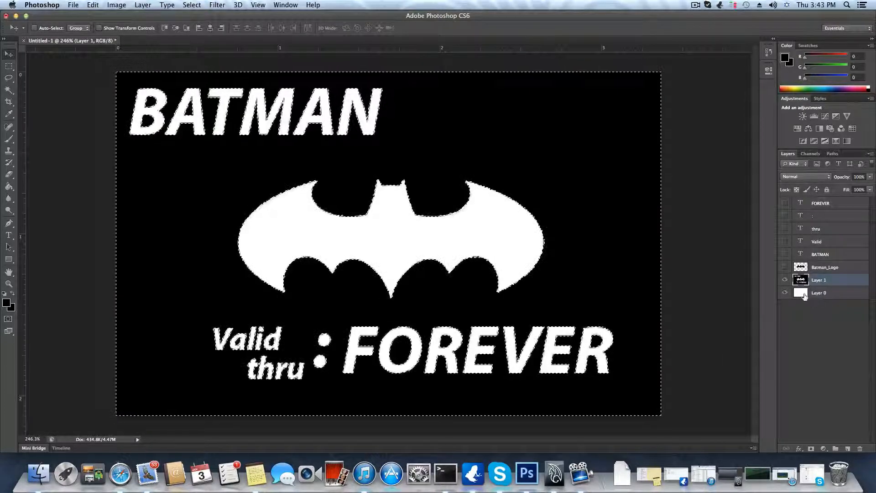
pyautogui.click(821, 350)
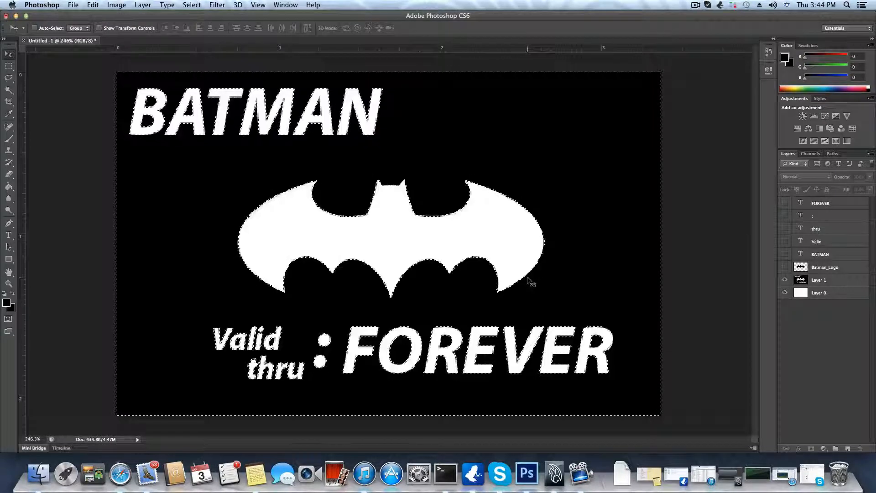
# Step: Save a copy to the Desktop as batmanbump.png in PNG format with no compression and no interlacing
pyautogui.click(73, 5)
pyautogui.click(88, 111)
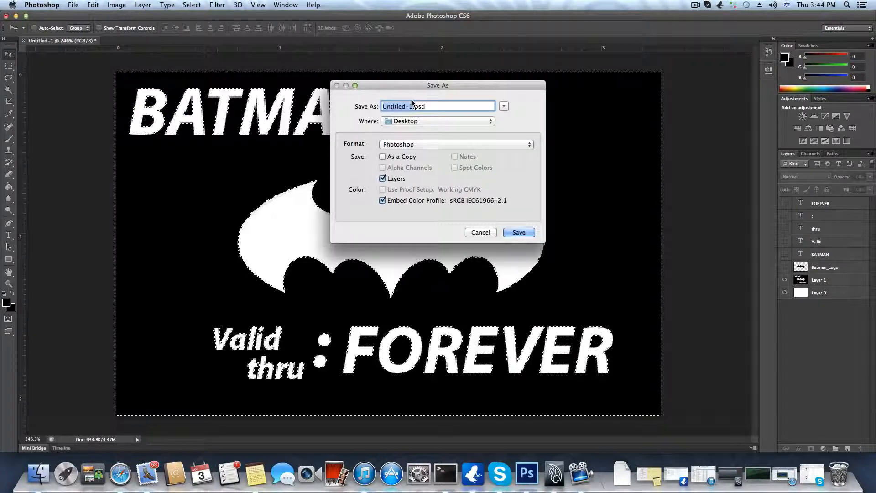
pyautogui.write('batman')
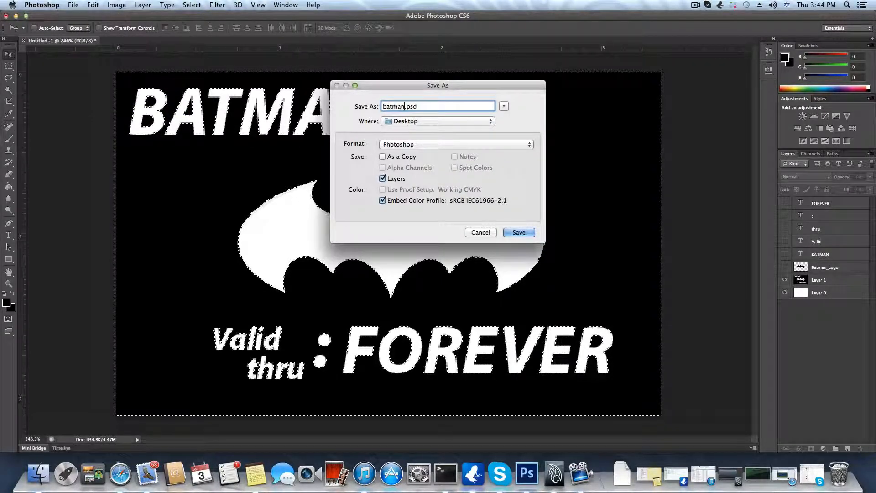
pyautogui.write('bump')
pyautogui.click(406, 144)
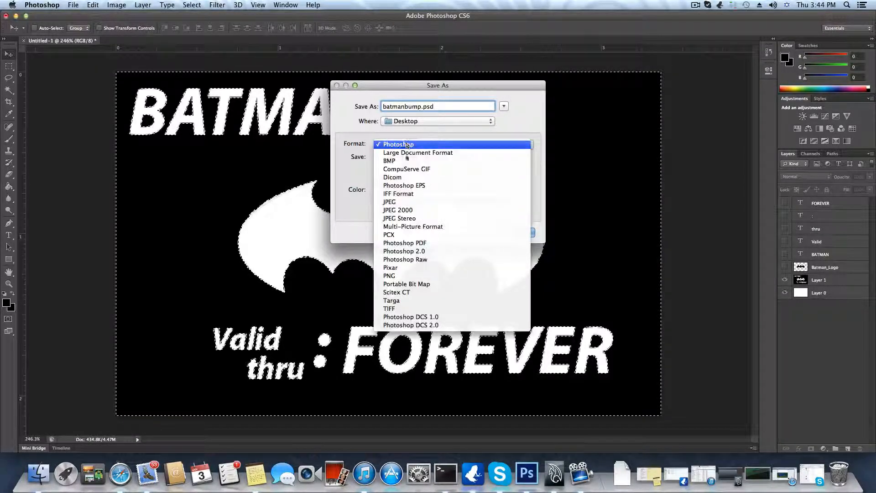
pyautogui.click(397, 276)
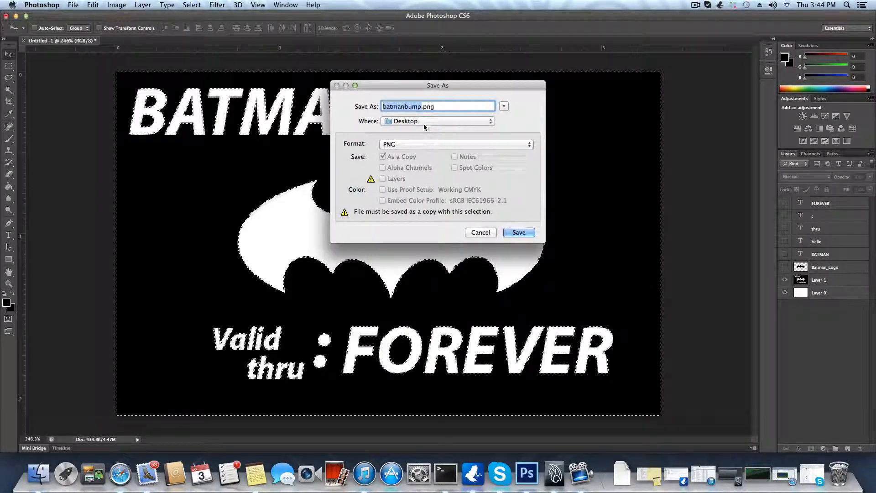
pyautogui.click(519, 232)
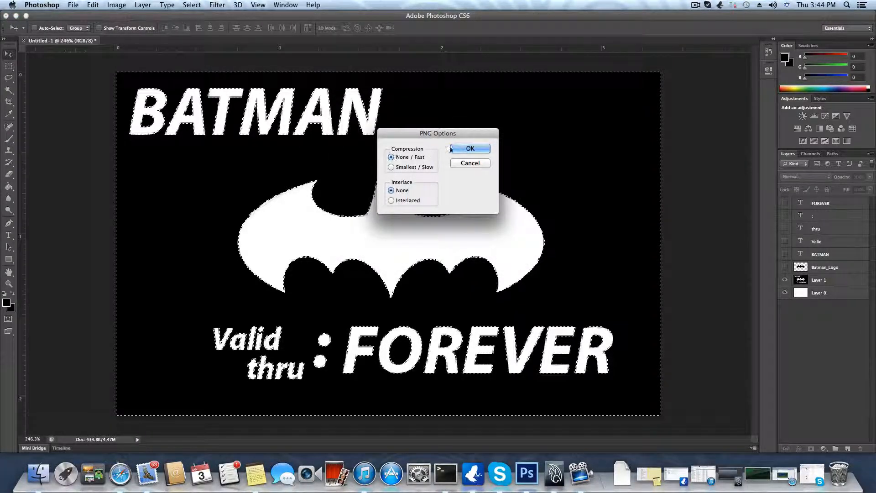
pyautogui.click(473, 150)
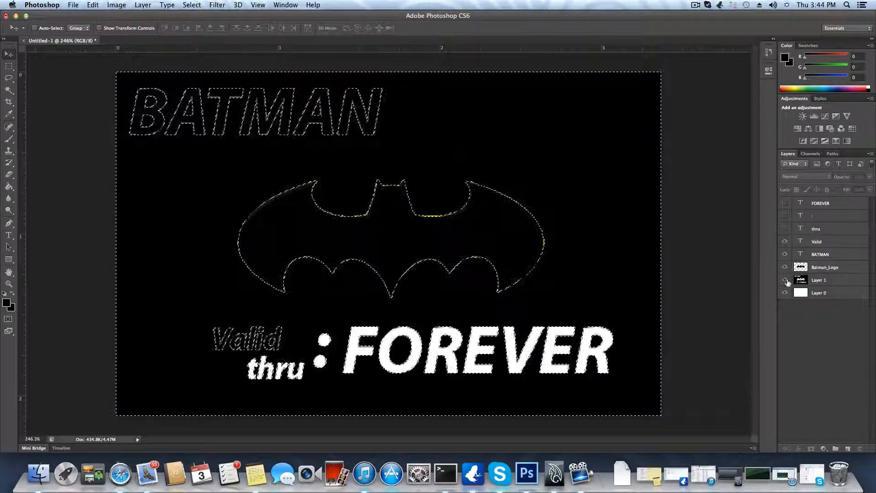
# Step: Show the Batman_Logo and all text layers again and hide the black Layer 1, keeping the white Layer 0 visible
pyautogui.click(785, 228)
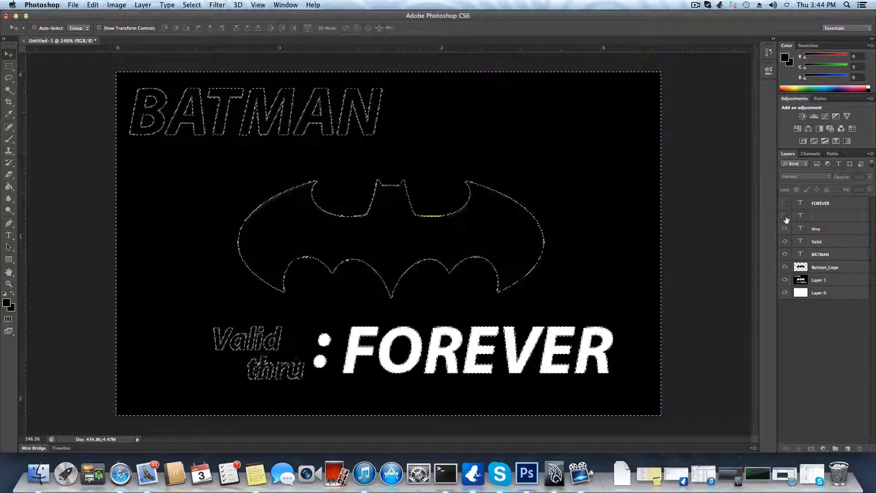
pyautogui.click(784, 215)
pyautogui.click(785, 202)
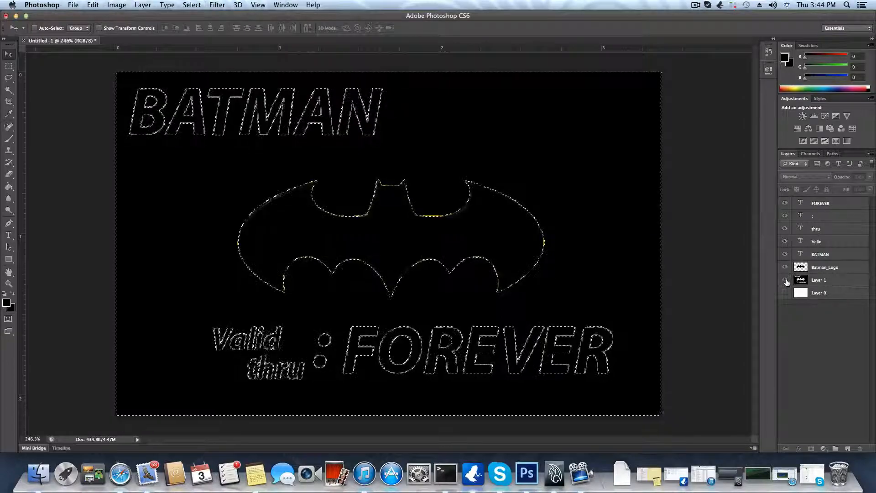
pyautogui.click(784, 280)
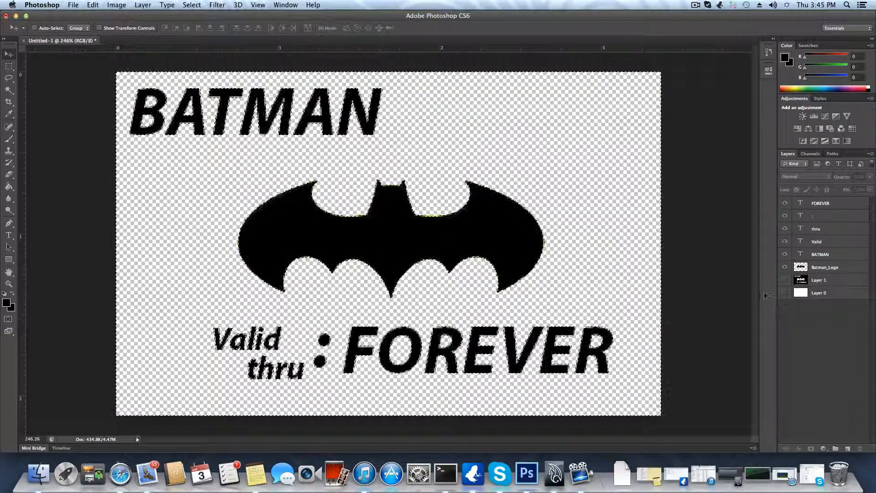
pyautogui.click(785, 292)
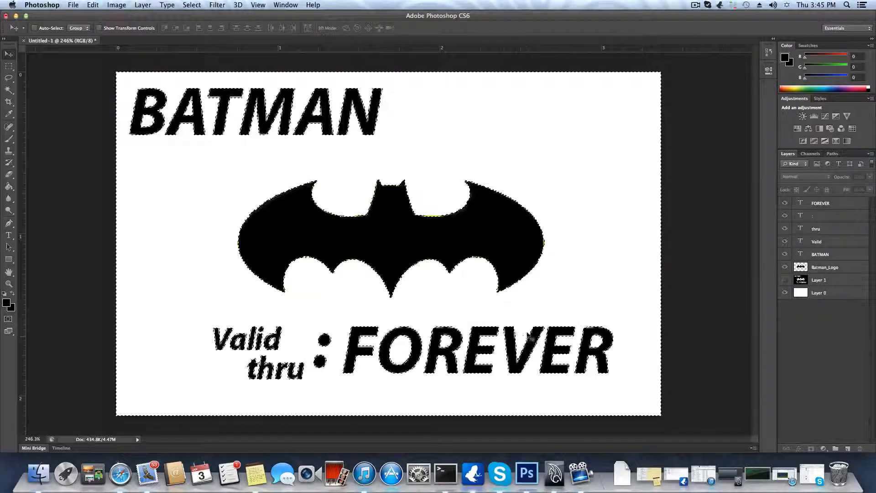
# Step: Make Layer 0 the active layer and drop the selection around the card, logo and lettering
pyautogui.click(824, 293)
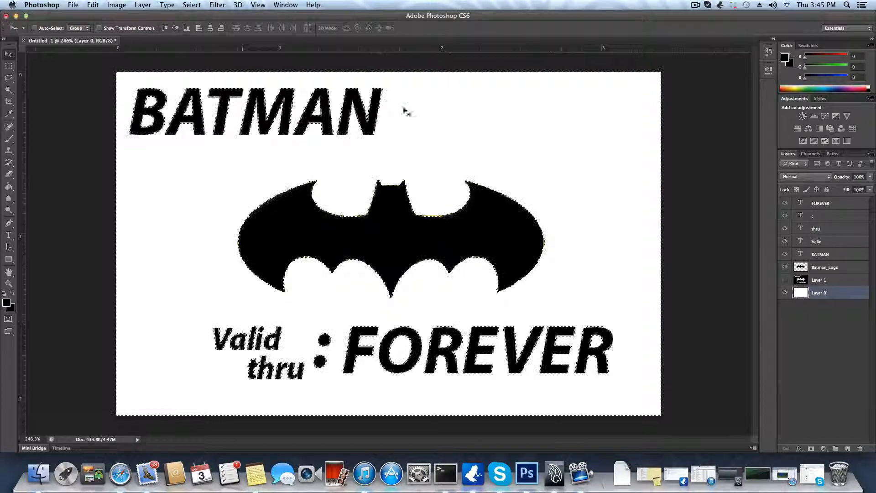
pyautogui.click(9, 79)
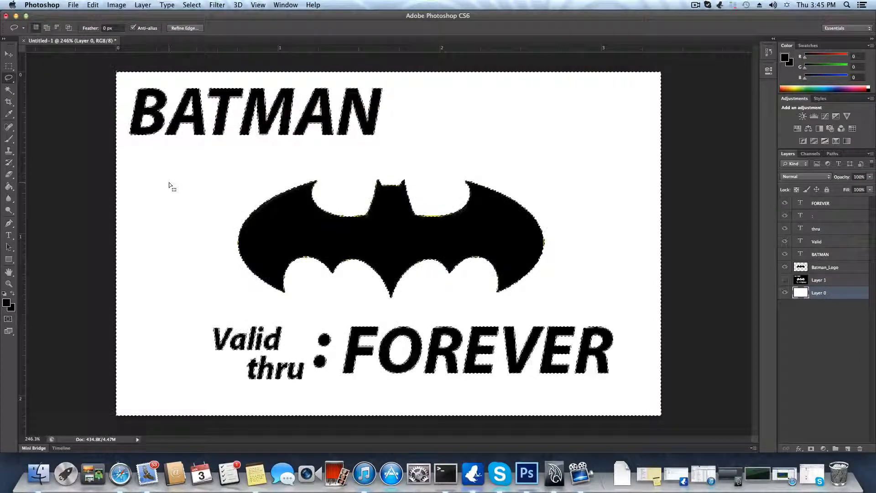
pyautogui.click(92, 182)
pyautogui.click(92, 183)
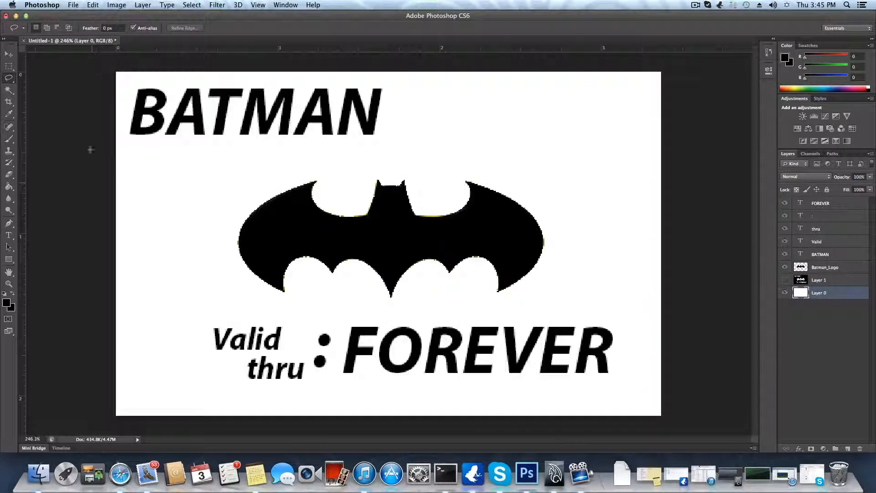
pyautogui.click(5, 55)
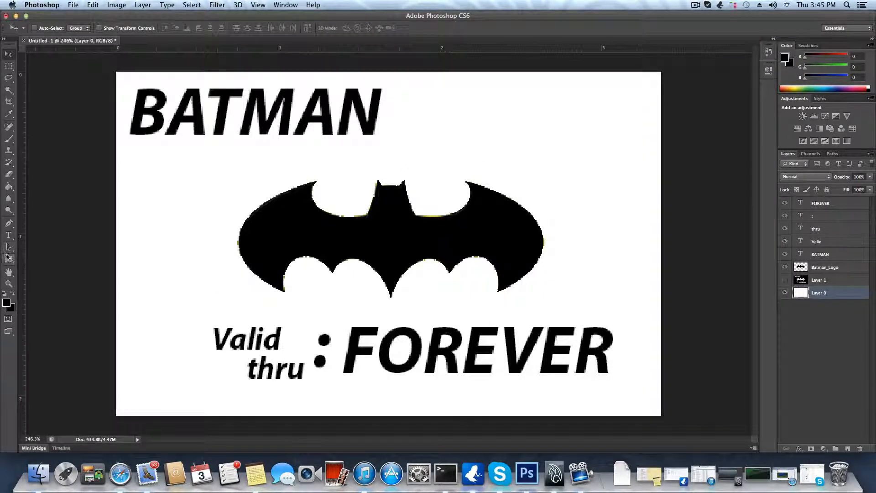
# Step: Set up the Gradient tool with a custom gradient whose first color stop is a lighter blue, running to dark blue
pyautogui.click(9, 187)
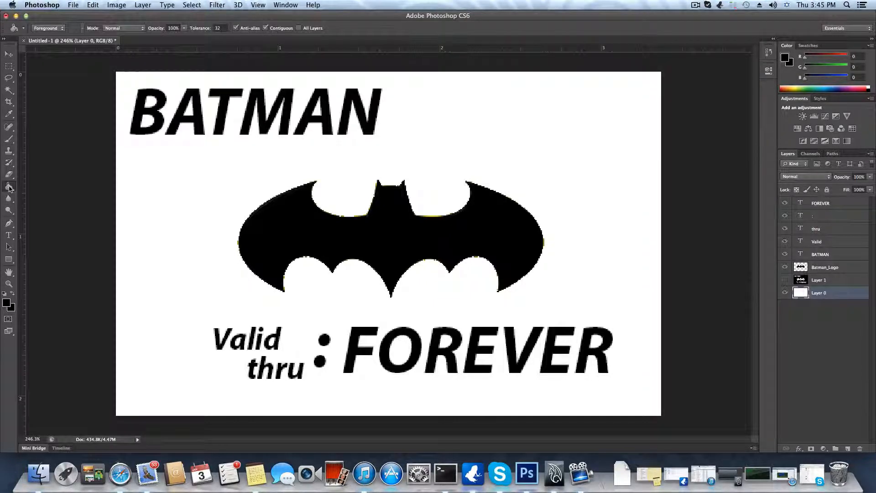
pyautogui.rightClick(9, 187)
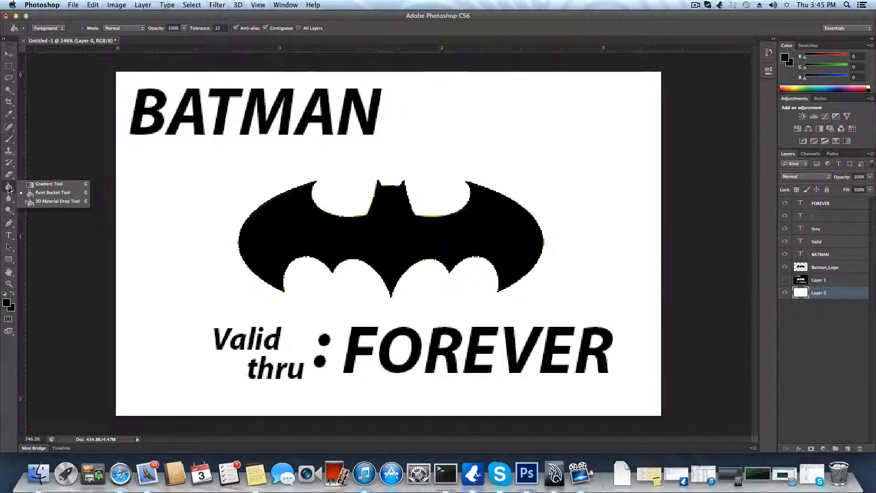
pyautogui.click(43, 185)
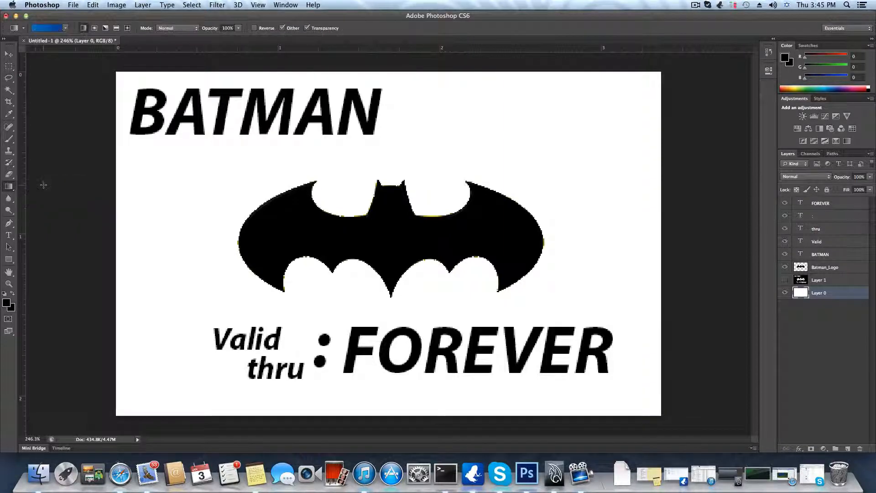
pyautogui.click(50, 29)
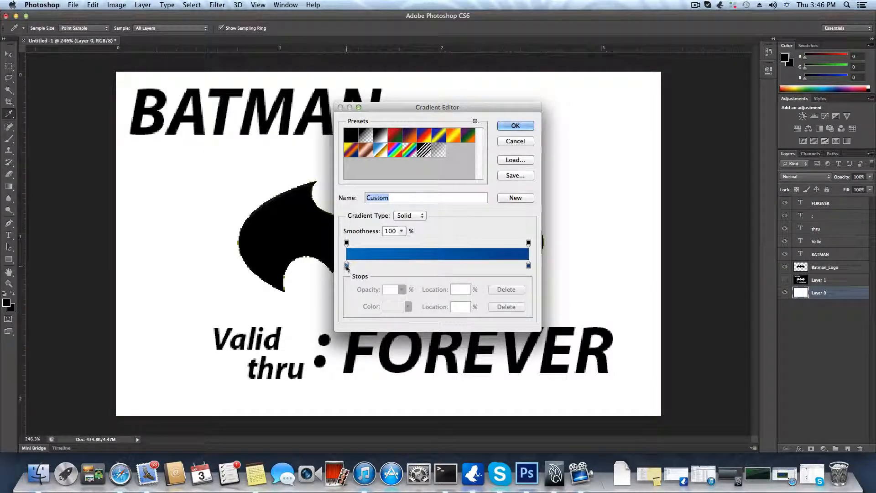
pyautogui.doubleClick(347, 266)
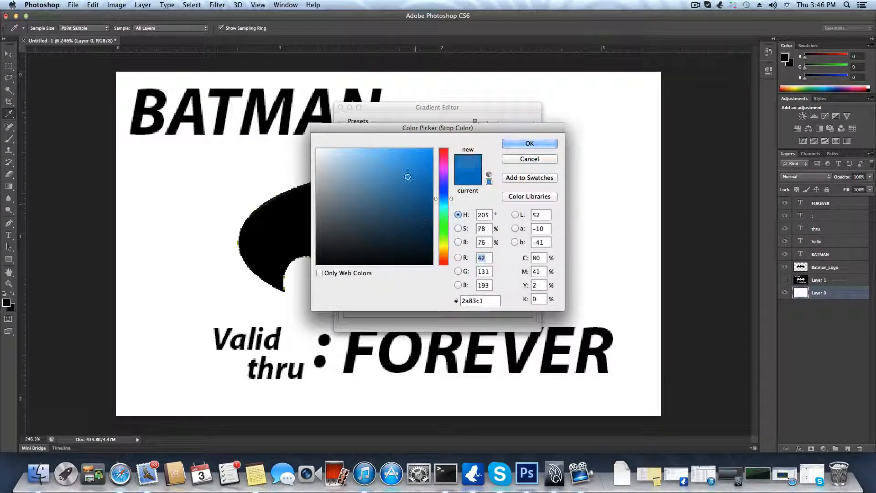
pyautogui.moveTo(409, 176); pyautogui.dragTo(364, 171)
pyautogui.click(529, 143)
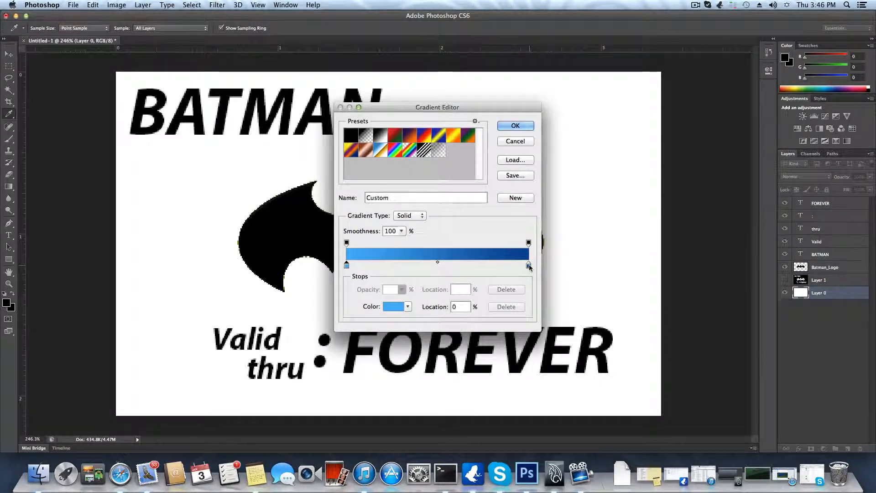
pyautogui.click(520, 127)
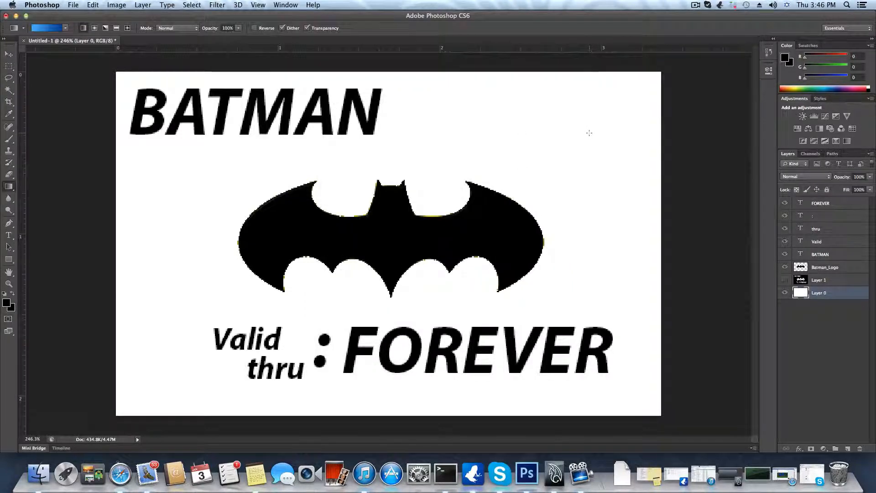
# Step: Fill Layer 0 with the gradient, trying it diagonally before running it vertically from light blue at the card's top to dark blue at its bottom
pyautogui.moveTo(598, 107); pyautogui.dragTo(152, 373)
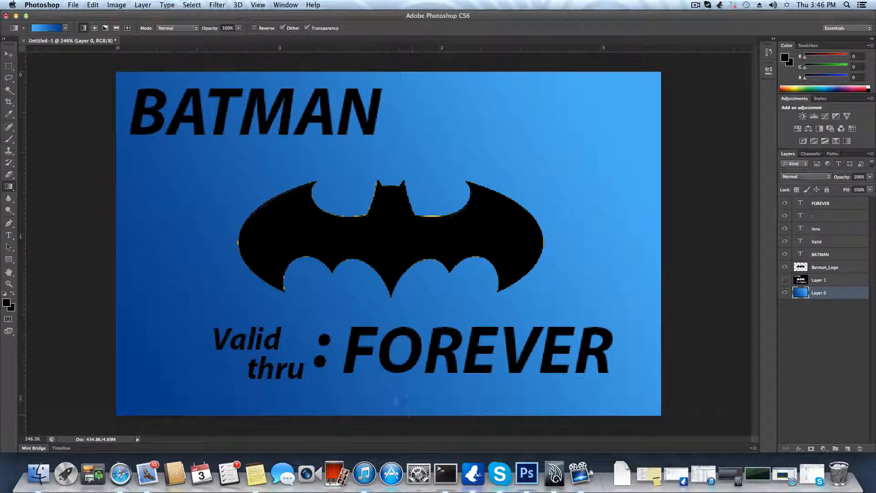
pyautogui.moveTo(385, 74); pyautogui.dragTo(385, 374)
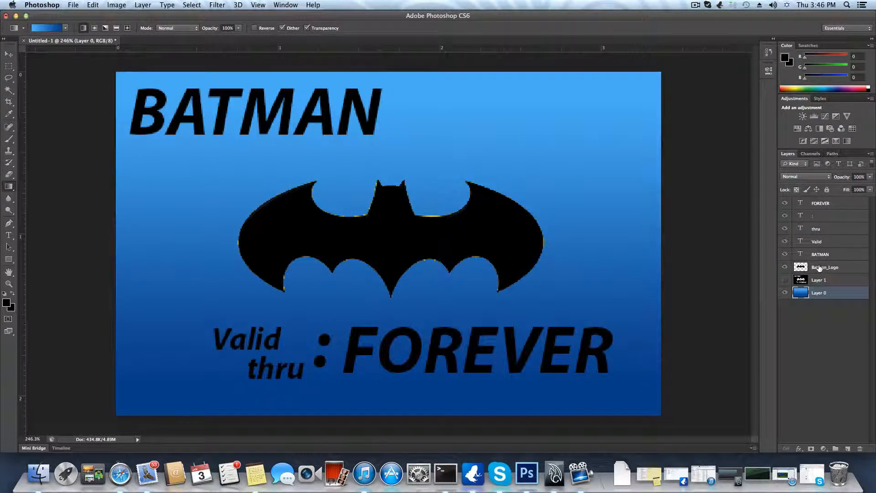
# Step: Try to cover the yellow edge of the bat logo with black using the Paint Bucket, and undo the fill
pyautogui.click(819, 268)
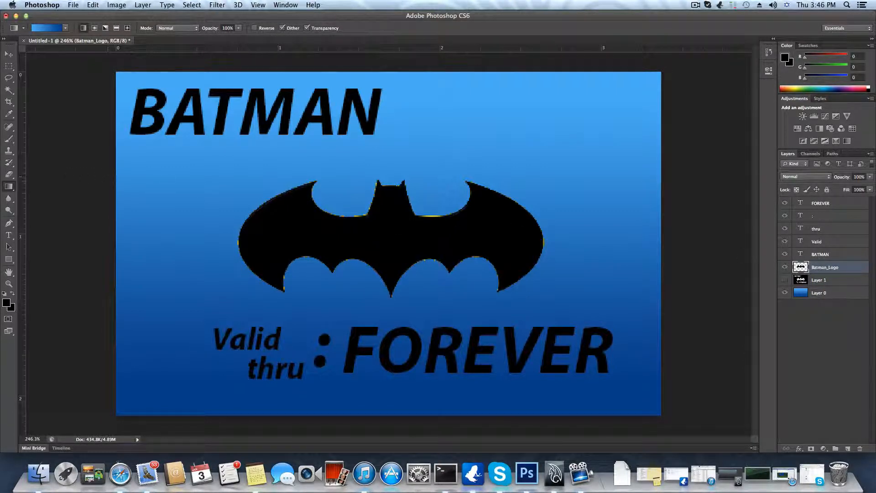
pyautogui.click(8, 188)
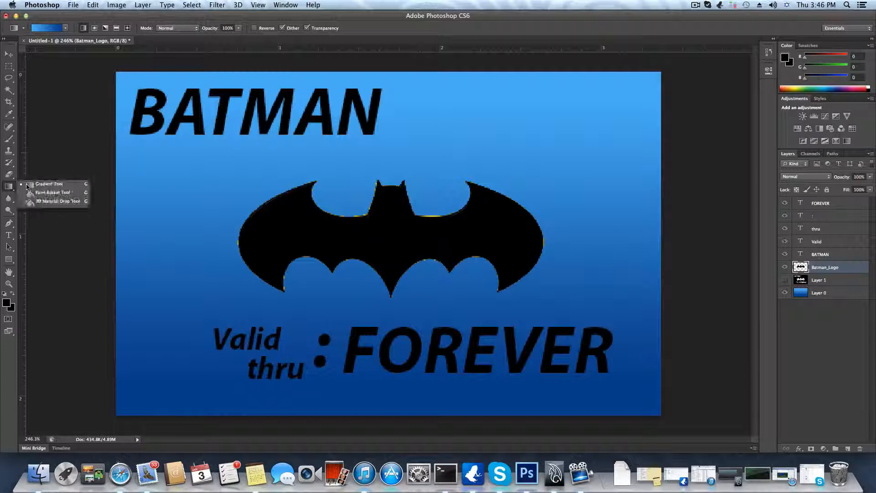
pyautogui.click(48, 193)
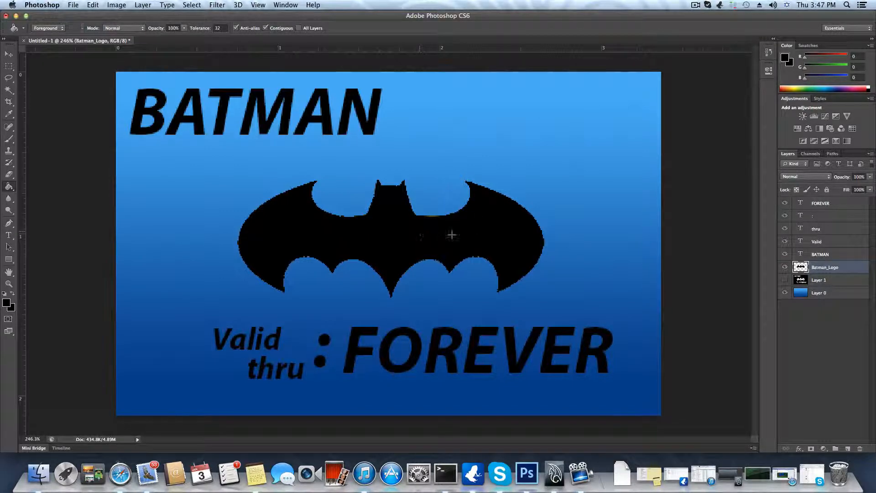
pyautogui.hotkey('alt', 'shift', '[')
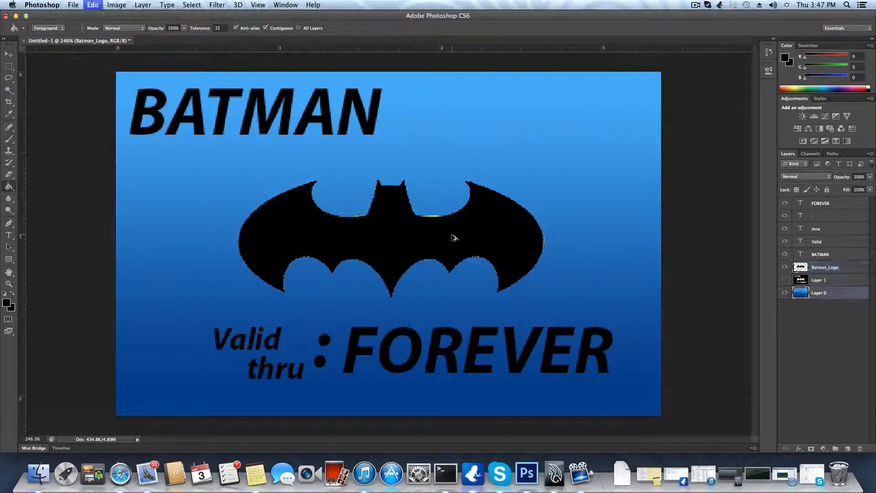
# Step: Add a 3 px black outside stroke at 100% opacity to the Batman_Logo layer
pyautogui.click(814, 269)
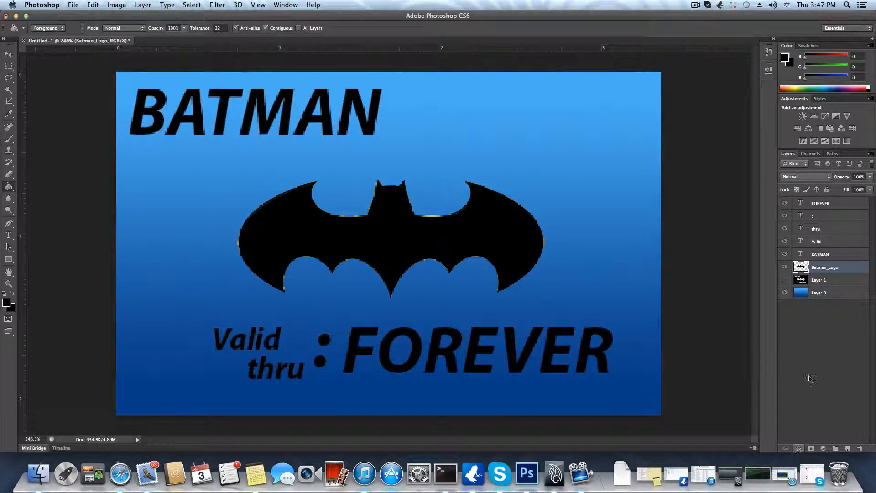
pyautogui.click(797, 450)
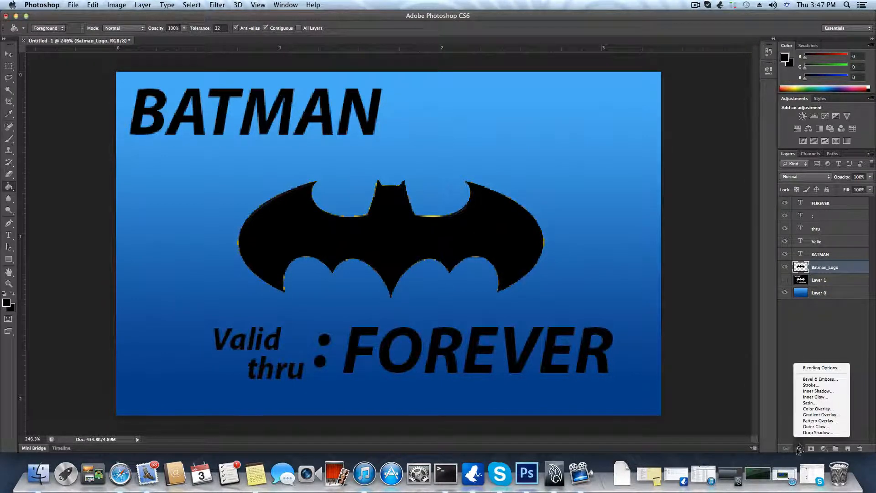
pyautogui.click(811, 388)
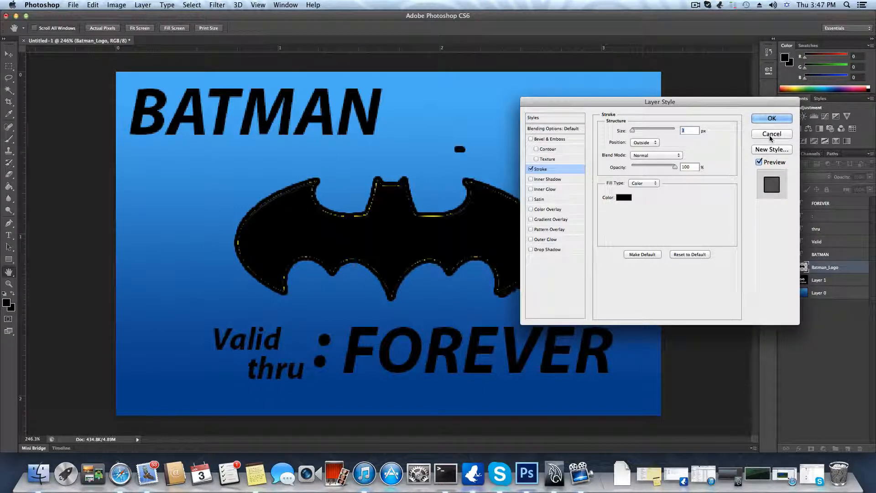
pyautogui.click(772, 119)
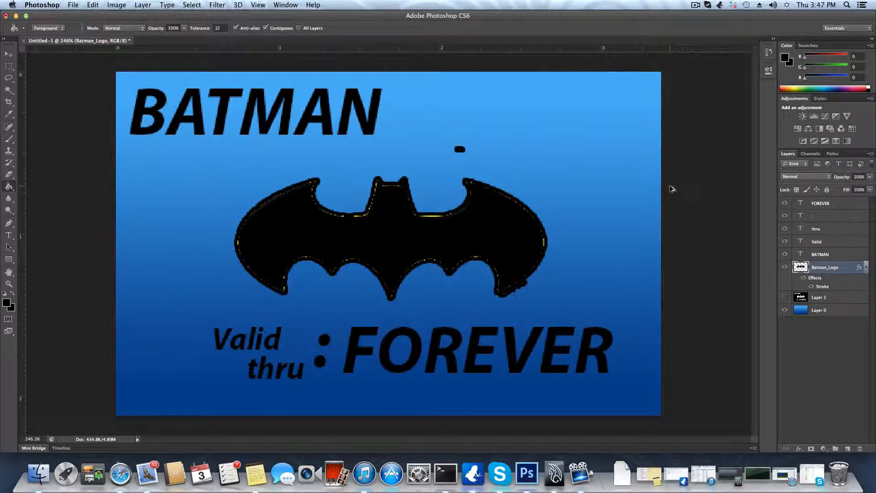
# Step: Undo the stroke on the Batman_Logo layer, and undo a trial black Paint Bucket fill on Layer 0
pyautogui.press('super+z')
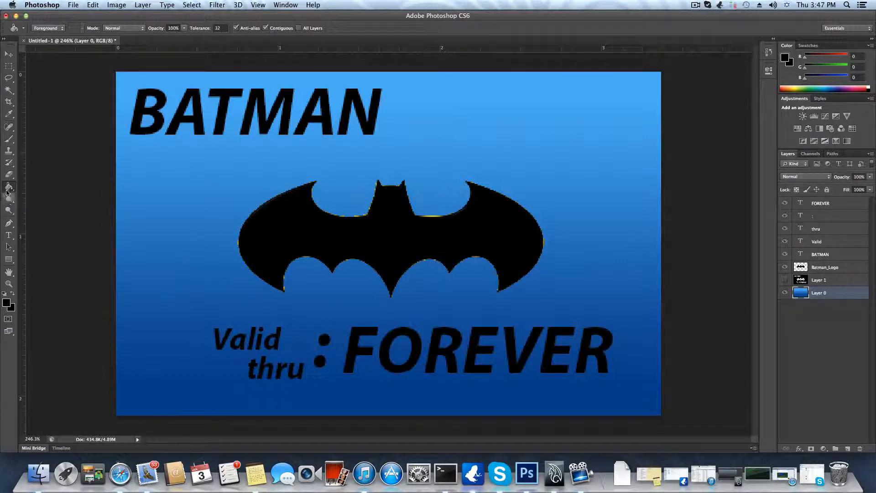
pyautogui.click(435, 215)
pyautogui.press('super+z')
# Step: On the Batman_Logo layer, fill the yellow pixels along the notch between the bat's head and right wing with black using the Paint Bucket
pyautogui.click(811, 269)
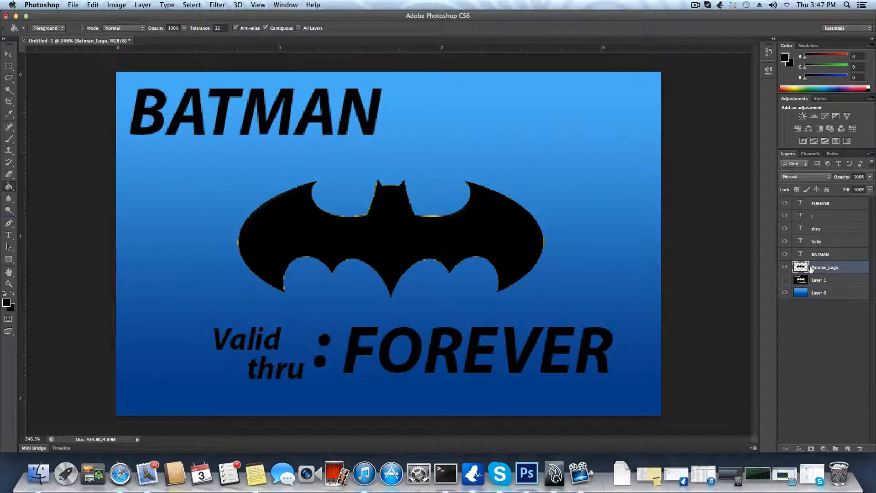
pyautogui.click(428, 215)
pyautogui.keyDown('alt'); pyautogui.scroll(5, 431, 223); pyautogui.keyUp('alt')
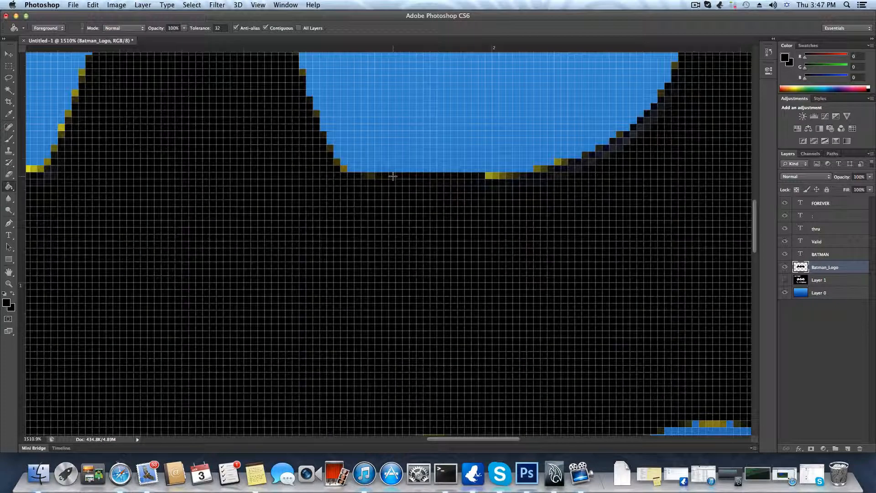
pyautogui.click(343, 169)
pyautogui.click(336, 162)
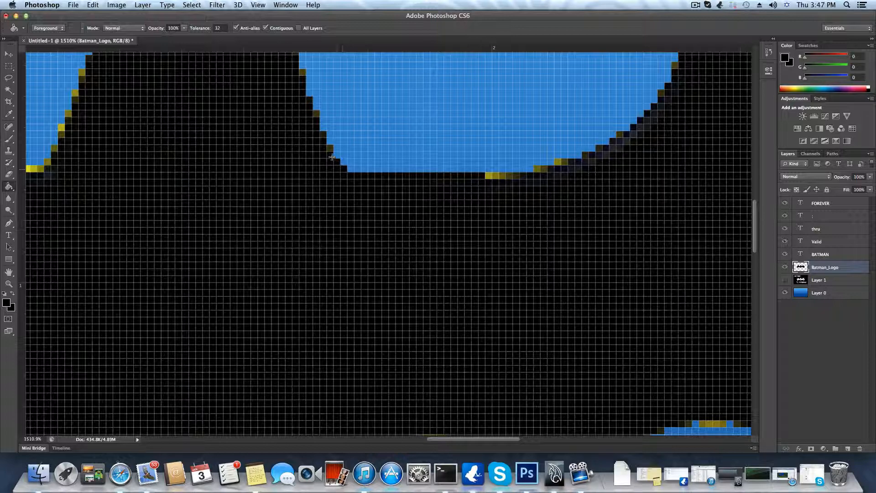
pyautogui.click(331, 155)
pyautogui.click(325, 149)
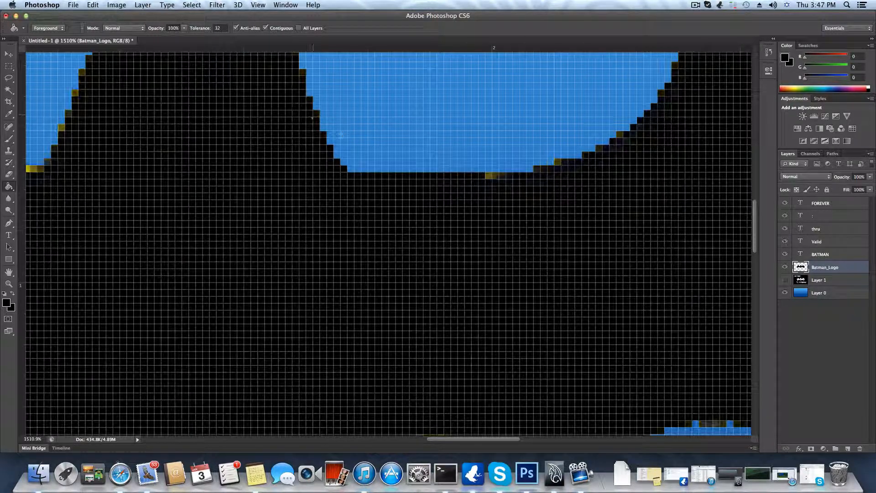
# Step: Try covering the yellow edge beside the bat's head with a black Brush dab, and undo it
pyautogui.scroll(-1, 423, 226)
pyautogui.keyDown('alt'); pyautogui.scroll(-5, 422, 224); pyautogui.keyUp('alt')
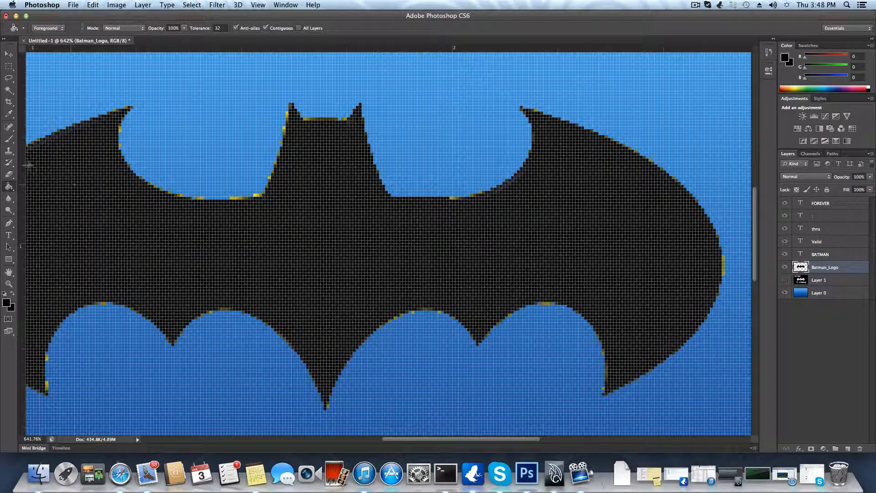
pyautogui.click(9, 138)
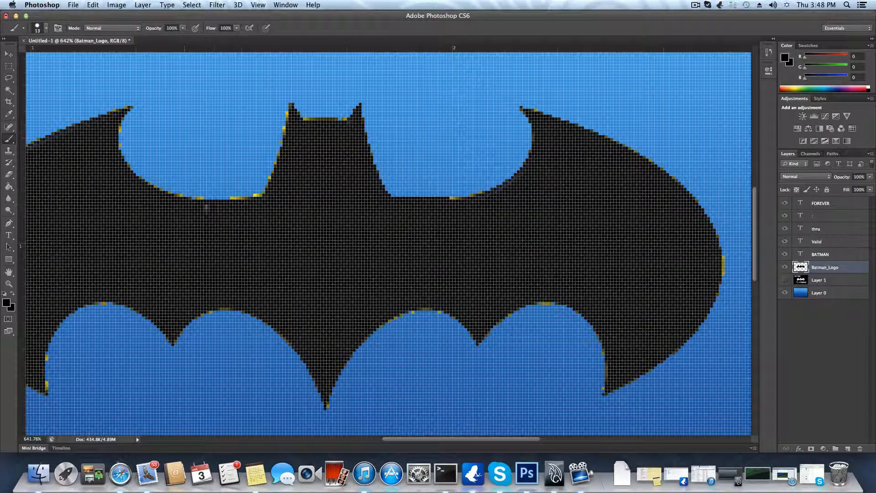
pyautogui.keyDown('alt'); pyautogui.scroll(2, 211, 211); pyautogui.keyUp('alt')
pyautogui.click(234, 194)
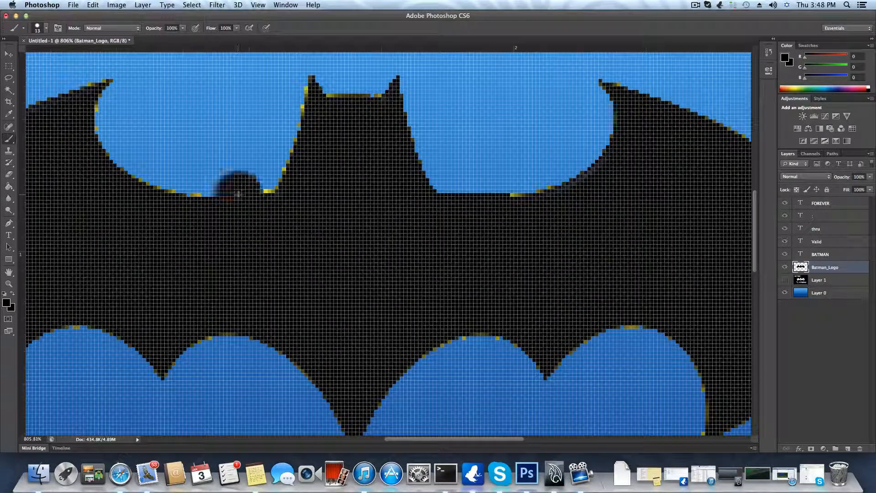
pyautogui.press('super+z')
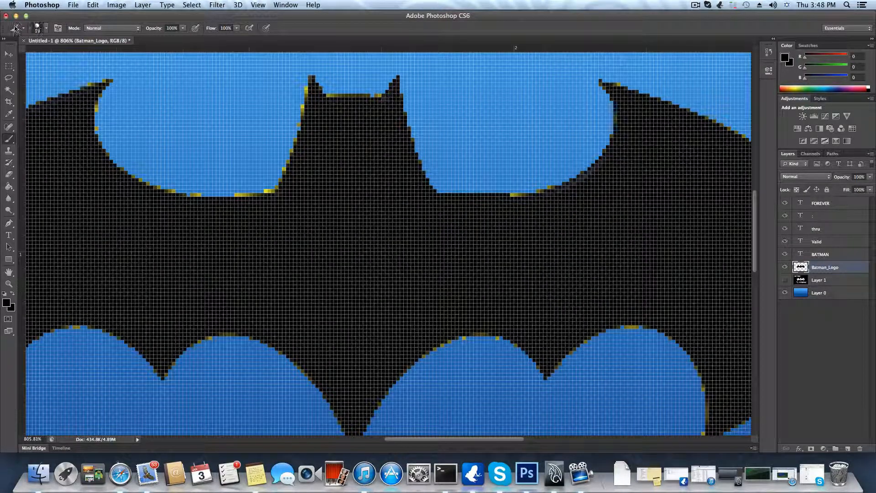
# Step: Try painting over the yellow edge beside the bat's head with a bristle brush preset
pyautogui.click(24, 28)
pyautogui.click(24, 28)
pyautogui.click(46, 29)
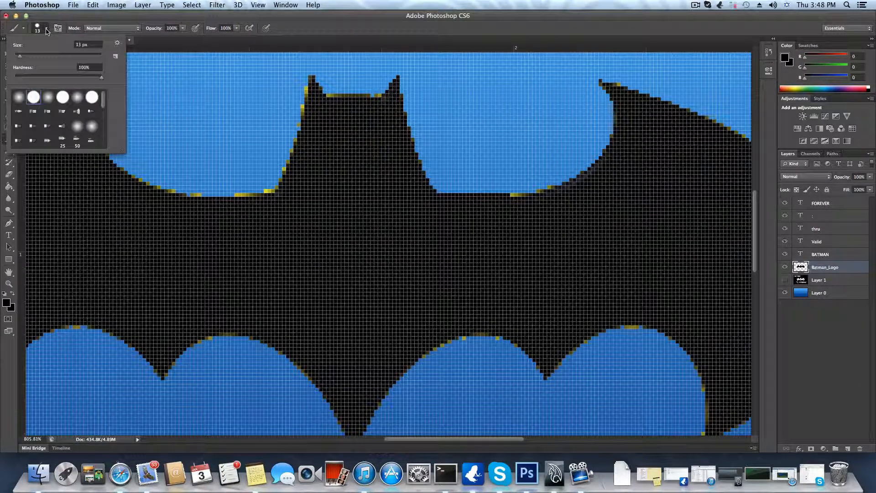
pyautogui.click(18, 113)
pyautogui.click(240, 191)
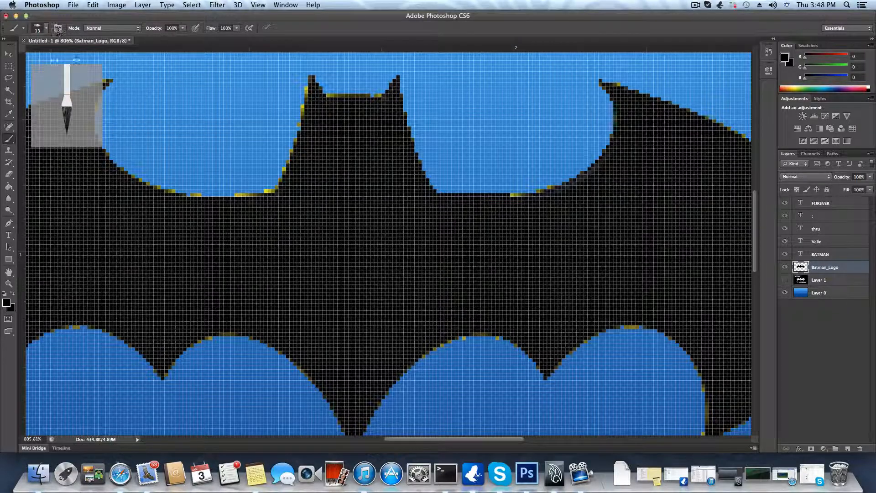
pyautogui.keyDown('alt'); pyautogui.scroll(-5, 382, 147); pyautogui.keyUp('alt')
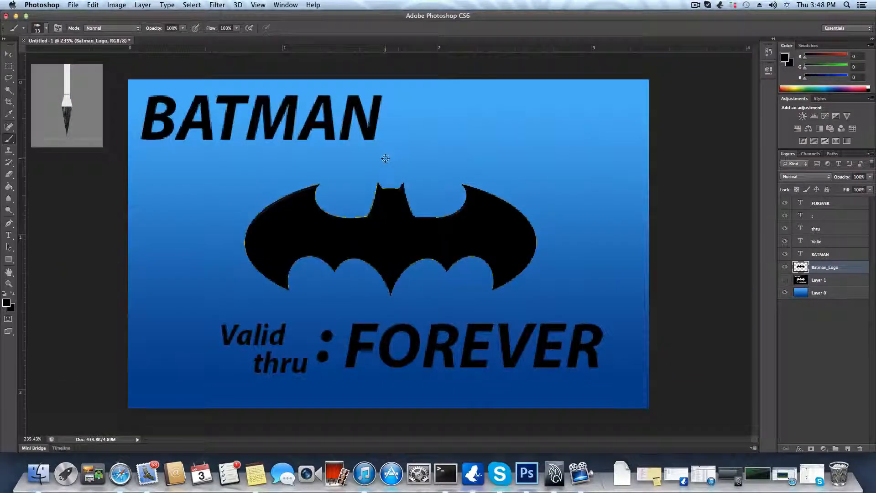
pyautogui.keyDown('alt'); pyautogui.scroll(1, 386, 171); pyautogui.keyUp('alt')
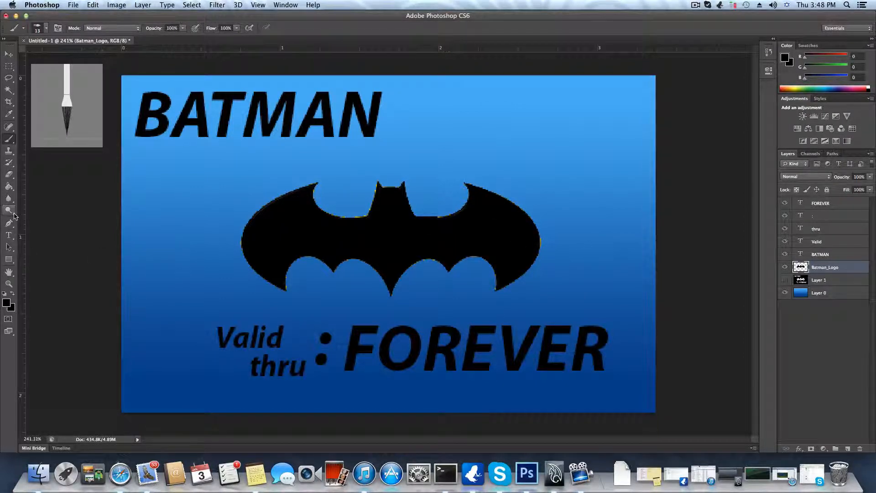
# Step: Try loading the composite RGB channel as a selection to isolate the bat logo
pyautogui.click(811, 153)
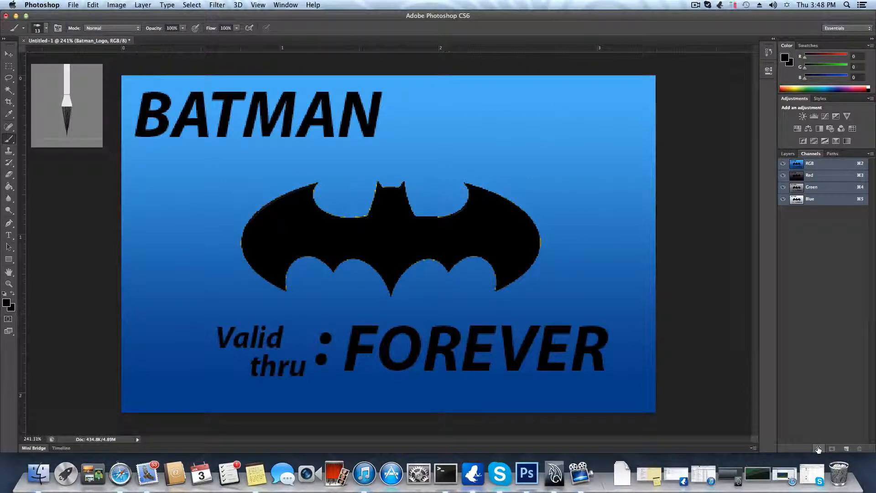
pyautogui.click(818, 449)
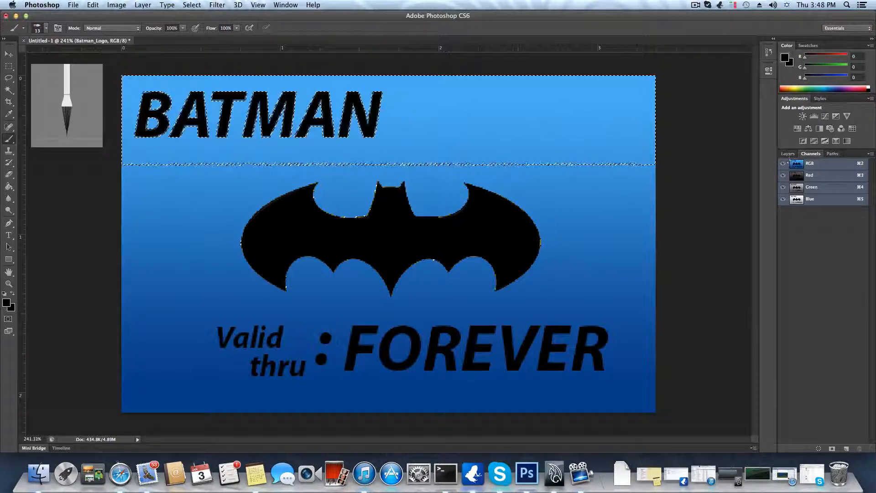
pyautogui.click(786, 154)
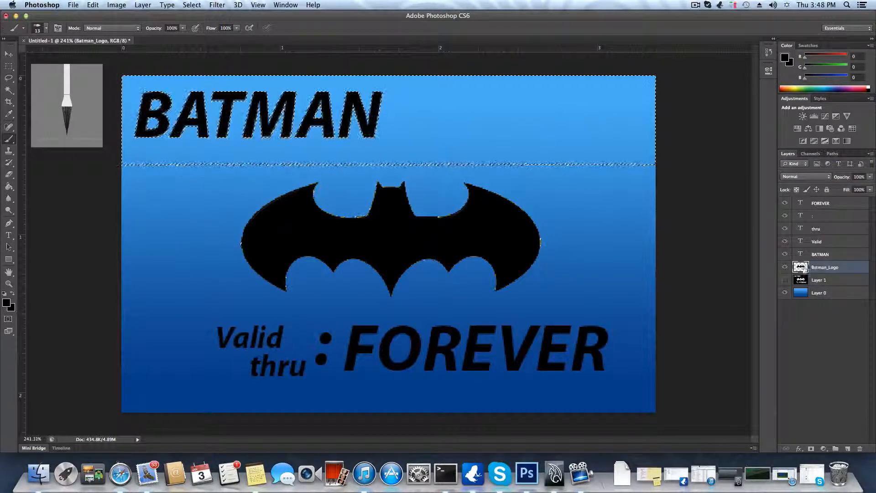
pyautogui.click(811, 153)
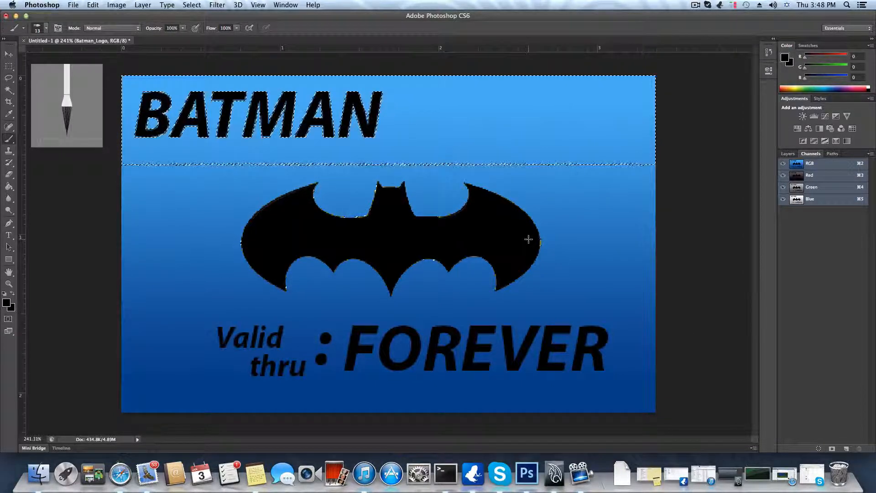
# Step: Try selecting the bat's black area with the Magic Wand at tolerance 32, and clear the selection
pyautogui.keyDown('alt'); pyautogui.scroll(5, 528, 239); pyautogui.keyUp('alt')
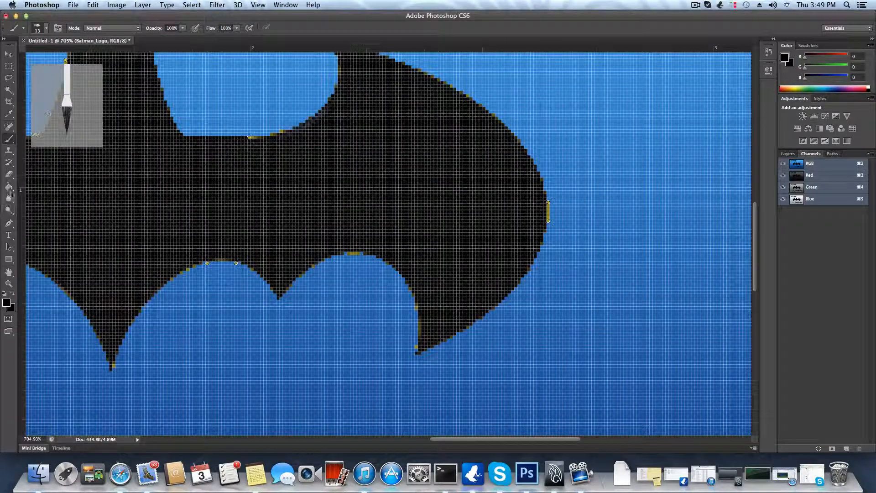
pyautogui.click(11, 187)
pyautogui.click(9, 187)
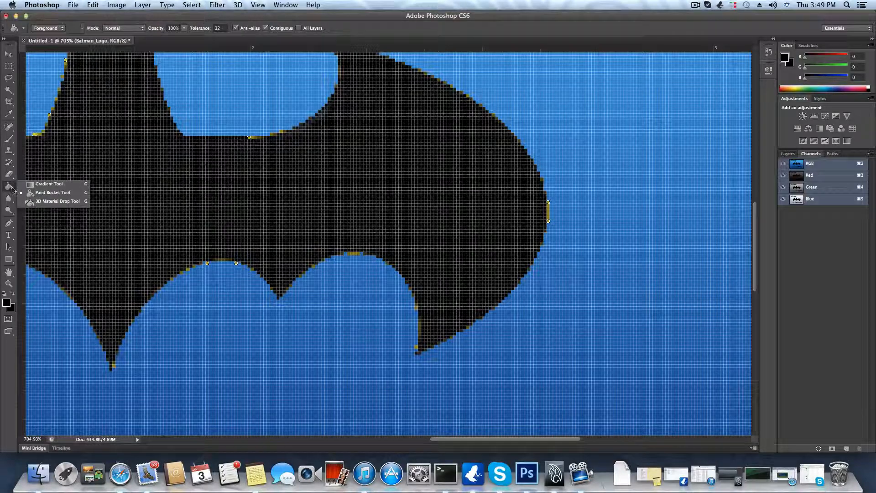
pyautogui.click(37, 193)
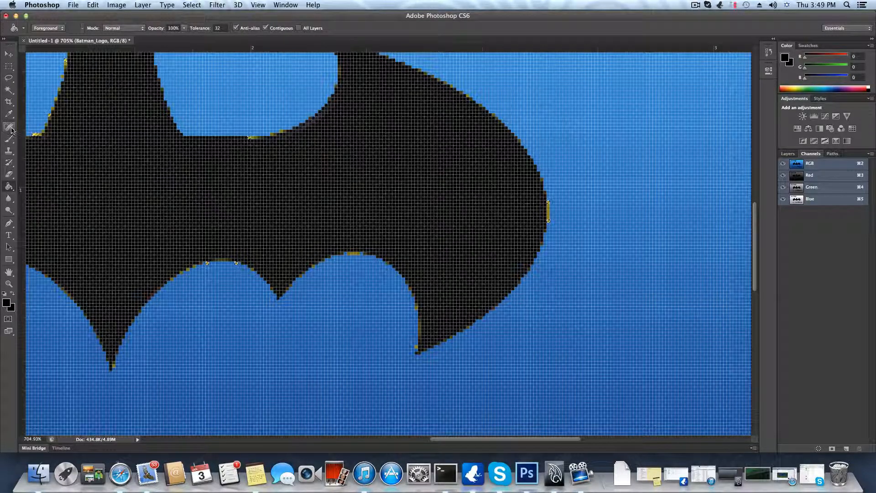
pyautogui.click(8, 89)
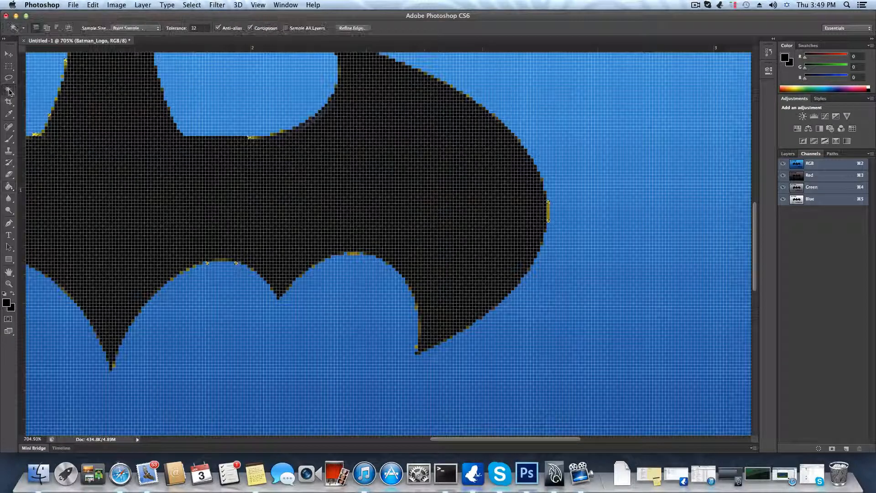
pyautogui.click(201, 207)
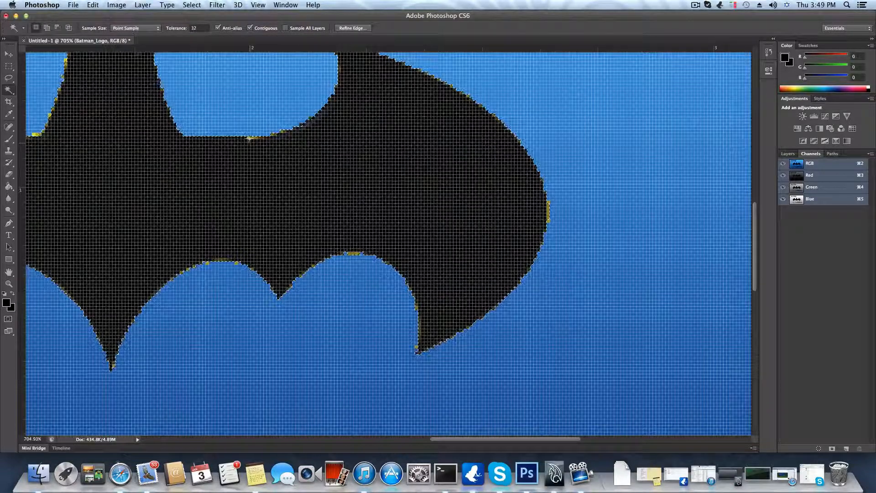
pyautogui.keyDown('alt'); pyautogui.scroll(-1, 279, 201); pyautogui.keyUp('alt')
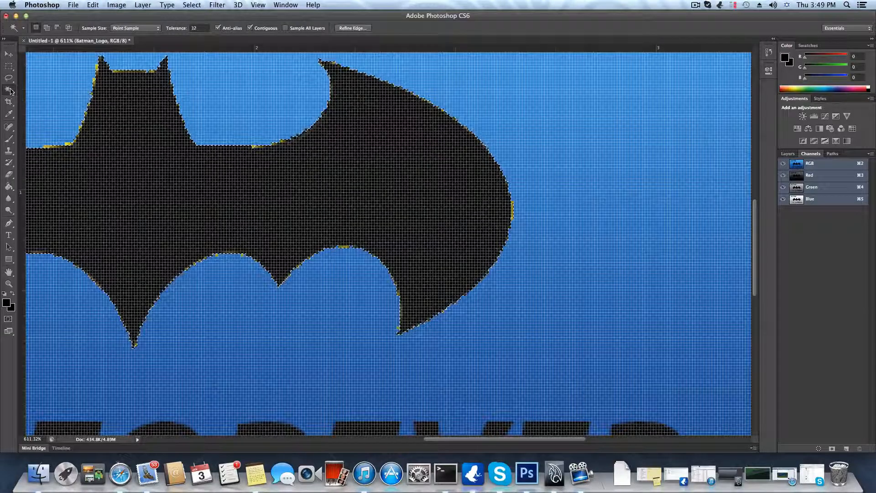
pyautogui.click(11, 92)
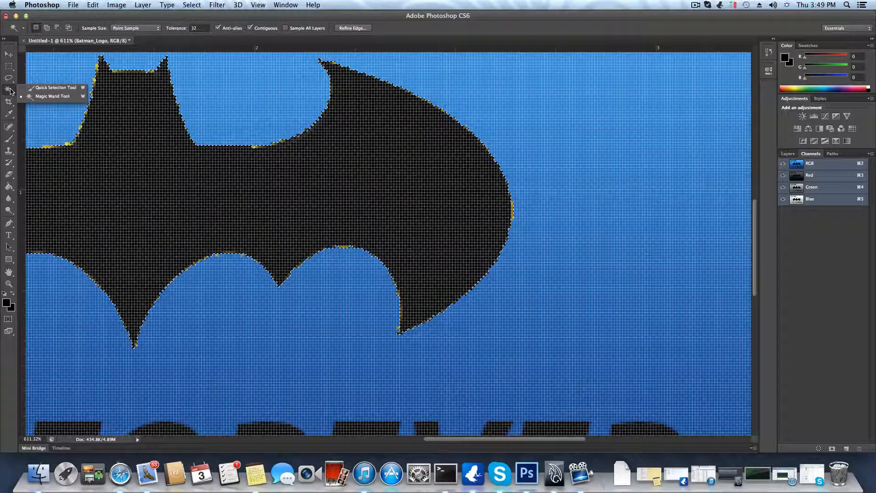
pyautogui.click(102, 122)
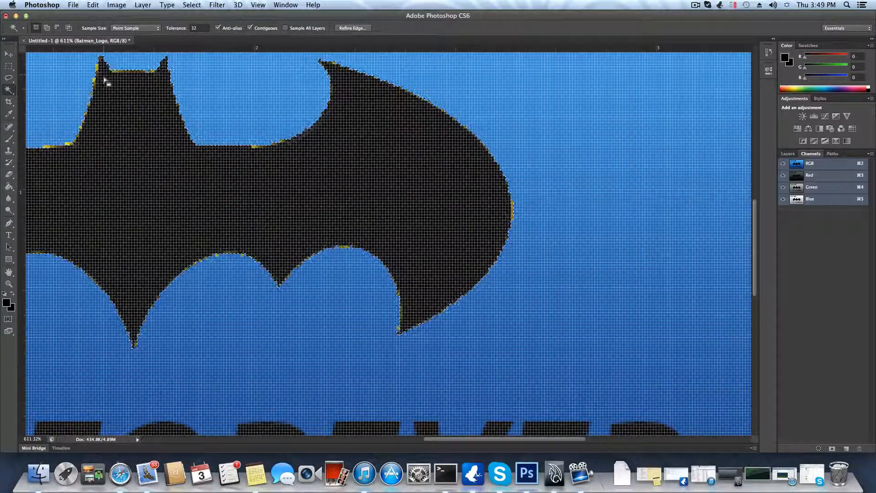
pyautogui.click(104, 106)
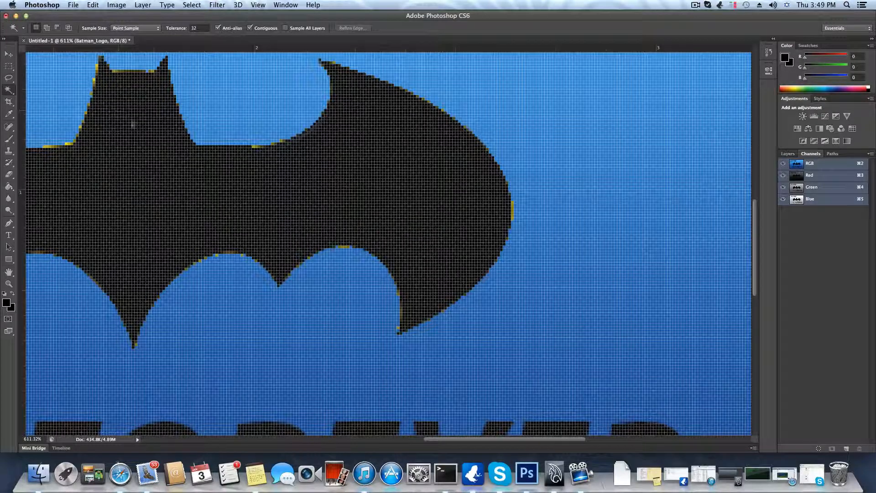
# Step: Select the entire black bat shape on the Batman_Logo layer with the Magic Wand at tolerance 32
pyautogui.keyDown('alt'); pyautogui.scroll(-1, 266, 187); pyautogui.keyUp('alt')
pyautogui.keyDown('alt'); pyautogui.scroll(-4, 266, 187); pyautogui.keyUp('alt')
pyautogui.click(342, 224)
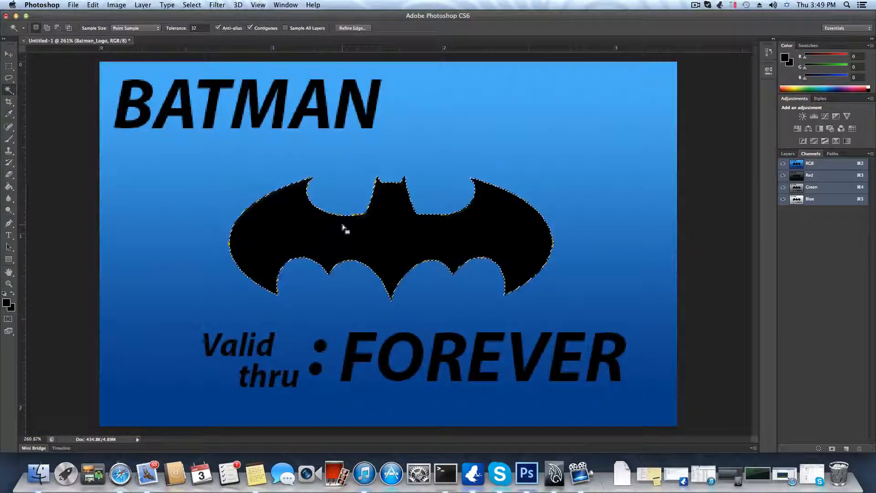
pyautogui.keyDown('alt'); pyautogui.scroll(2, 343, 226); pyautogui.keyUp('alt')
pyautogui.keyDown('alt'); pyautogui.scroll(3, 319, 228); pyautogui.keyUp('alt')
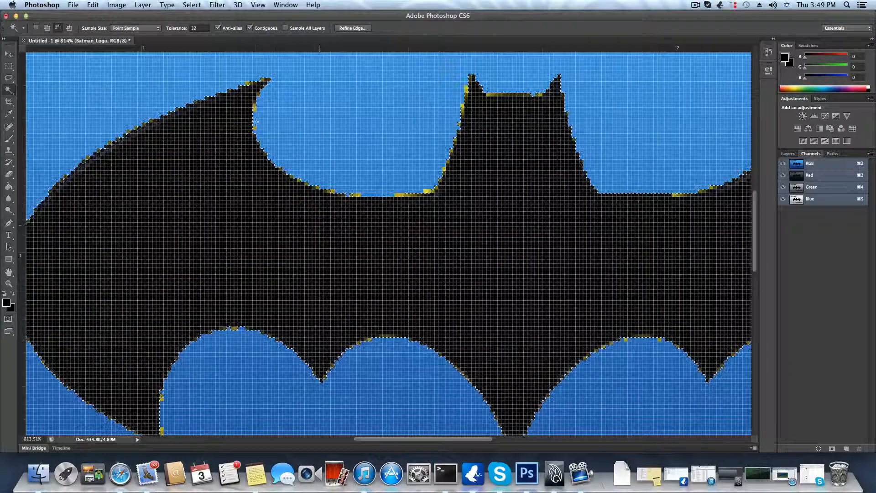
# Step: Try filling the yellow edges of the selected bat with black using the Paint Bucket, and undo the fill
pyautogui.click(8, 189)
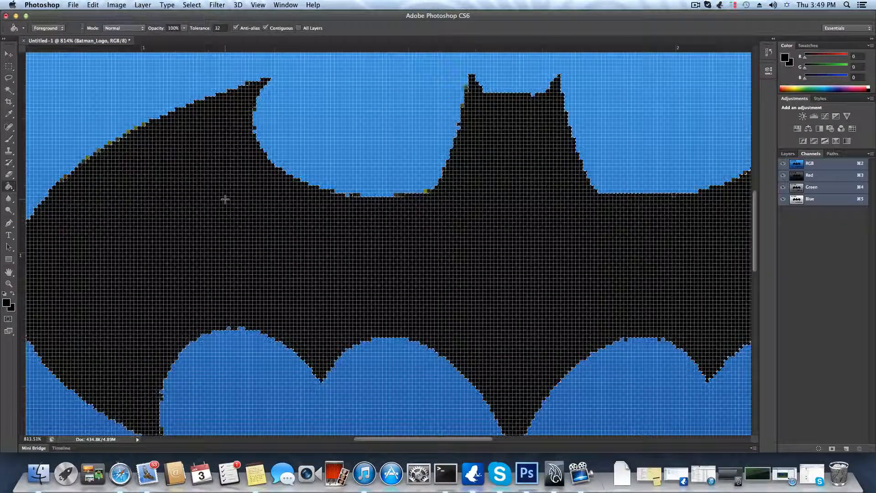
pyautogui.keyDown('alt'); pyautogui.scroll(-1, 381, 239); pyautogui.keyUp('alt')
pyautogui.keyDown('alt'); pyautogui.scroll(-5, 380, 239); pyautogui.keyUp('alt')
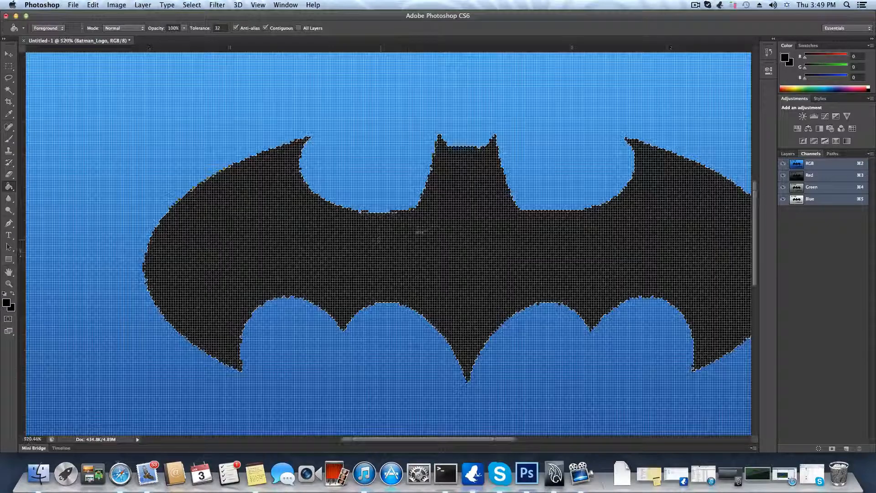
pyautogui.press('super+z')
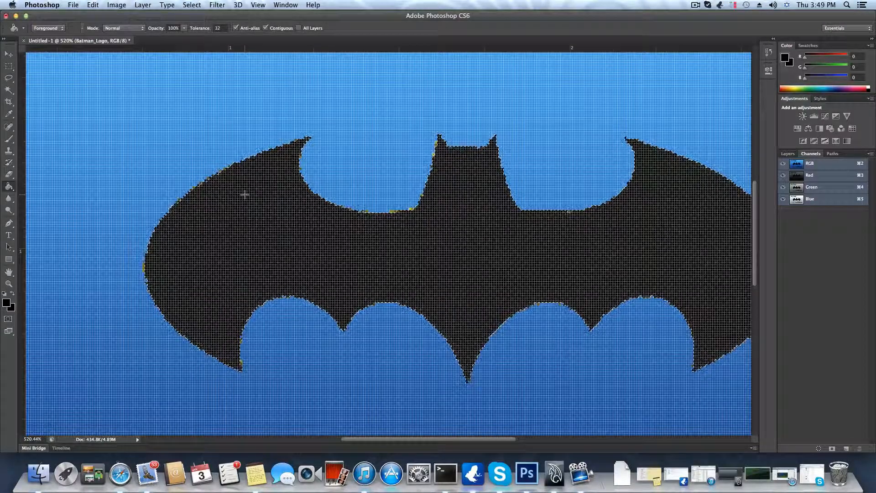
# Step: Copy the selected black bat onto a new layer and delete the original Batman_Logo layer
pyautogui.click(787, 154)
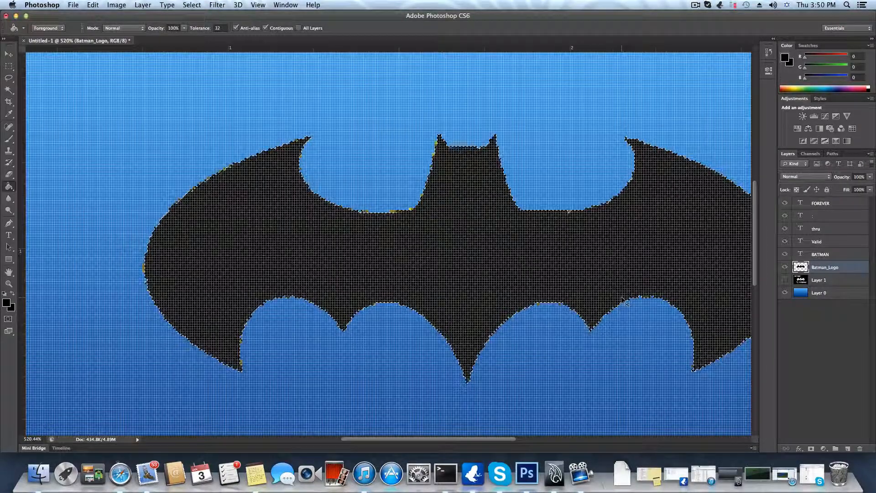
pyautogui.press('super+j')
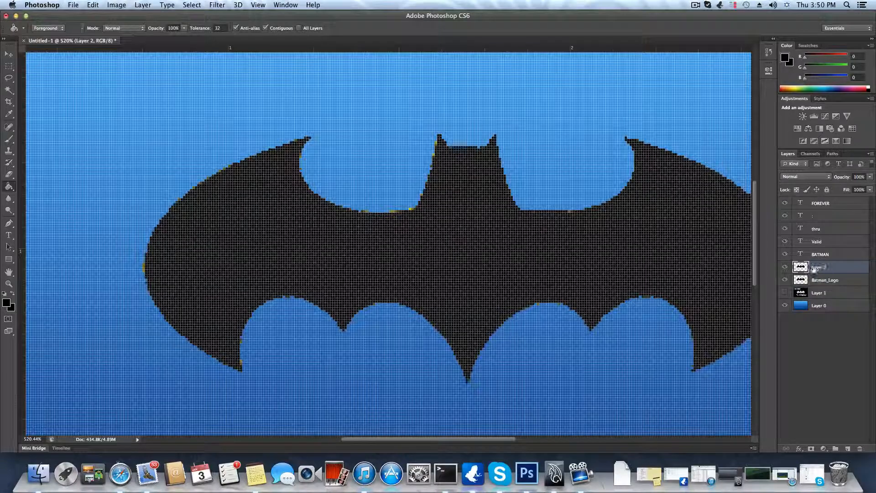
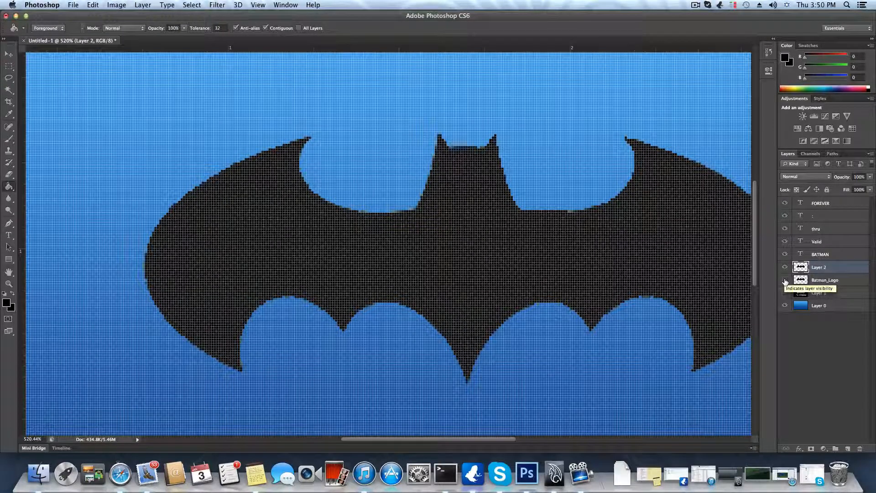
pyautogui.click(785, 280)
pyautogui.click(820, 281)
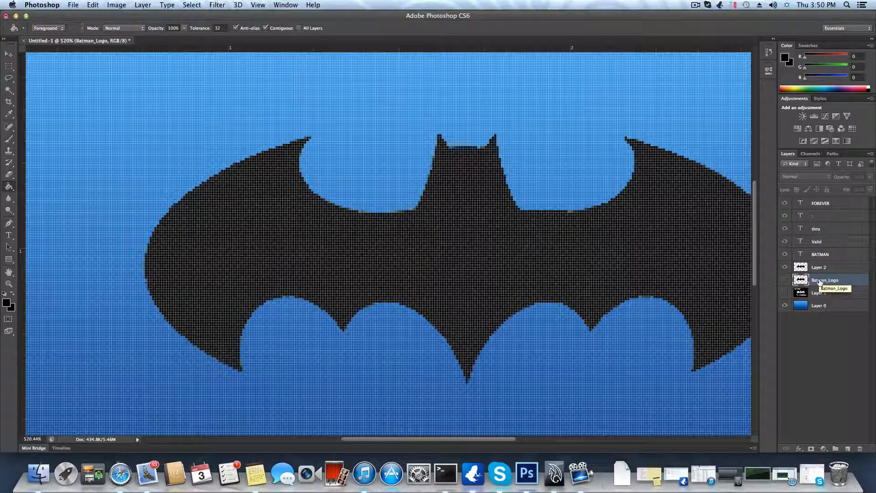
pyautogui.press('Delete')
pyautogui.press('super+0')
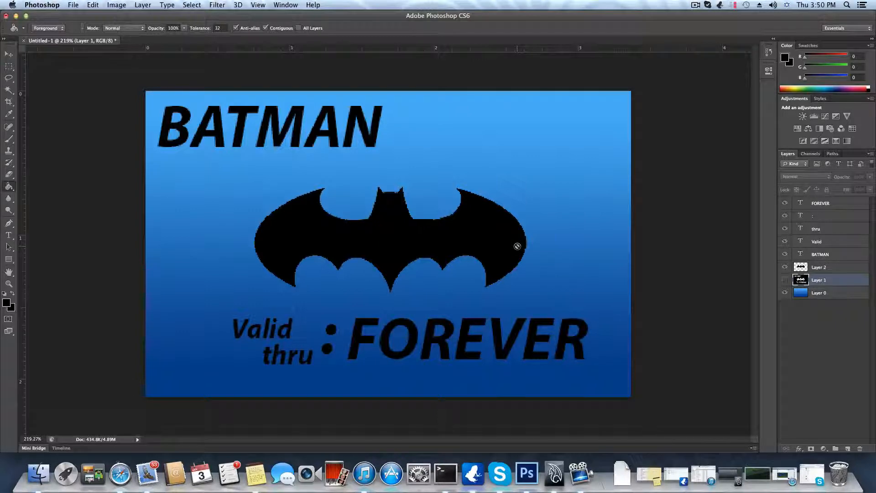
# Step: Duplicate the blue gradient Layer 0 and move the copy to the top of the layer stack, above FOREVER
pyautogui.click(785, 280)
pyautogui.rightClick(827, 295)
pyautogui.click(839, 340)
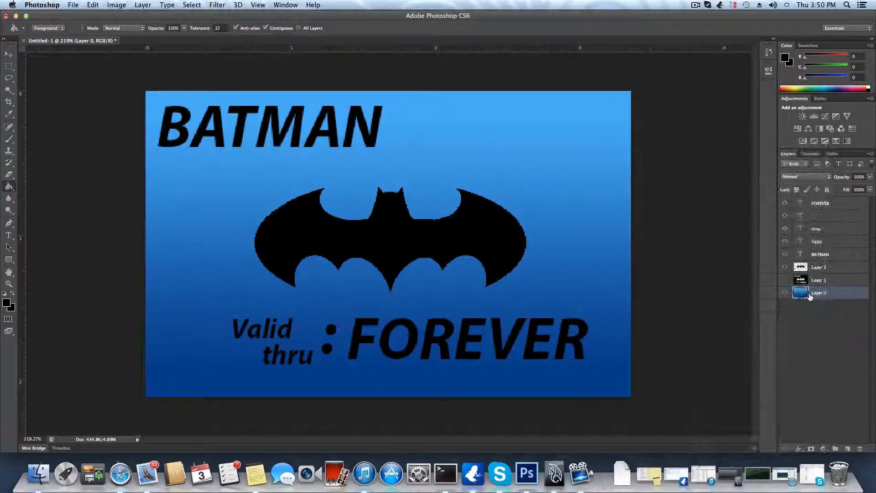
pyautogui.rightClick(809, 293)
pyautogui.click(714, 168)
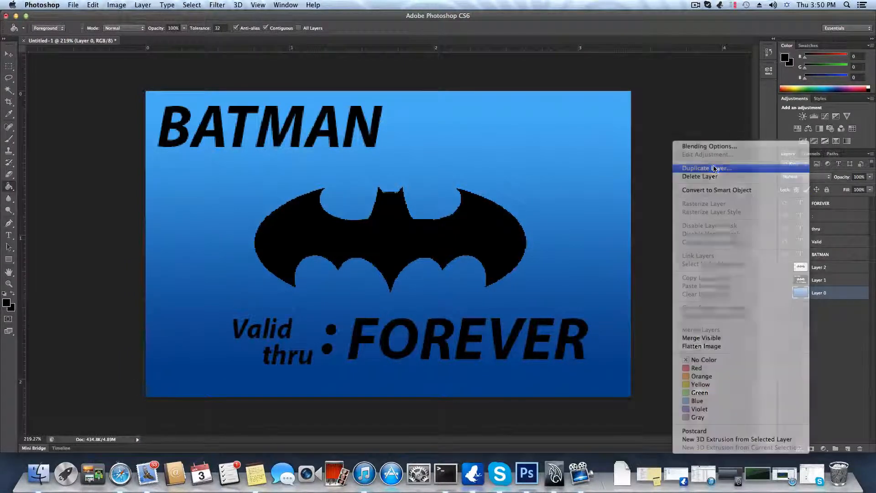
pyautogui.click(530, 193)
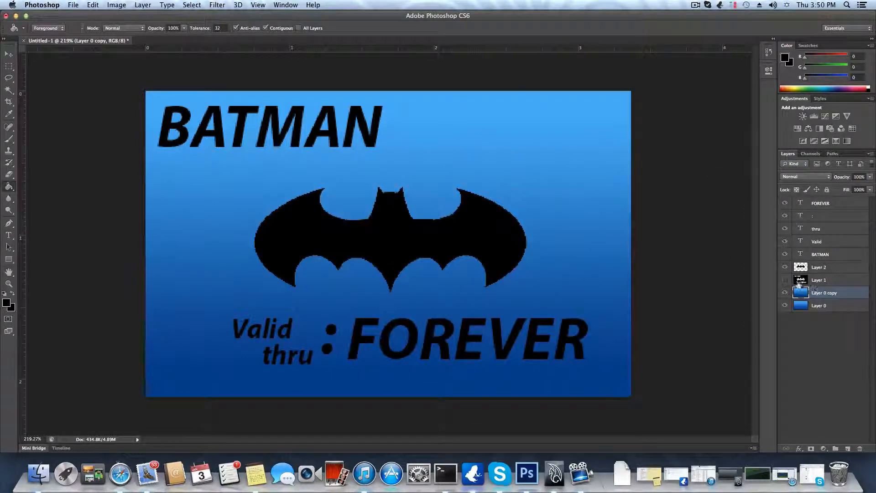
pyautogui.moveTo(819, 292); pyautogui.dragTo(817, 200)
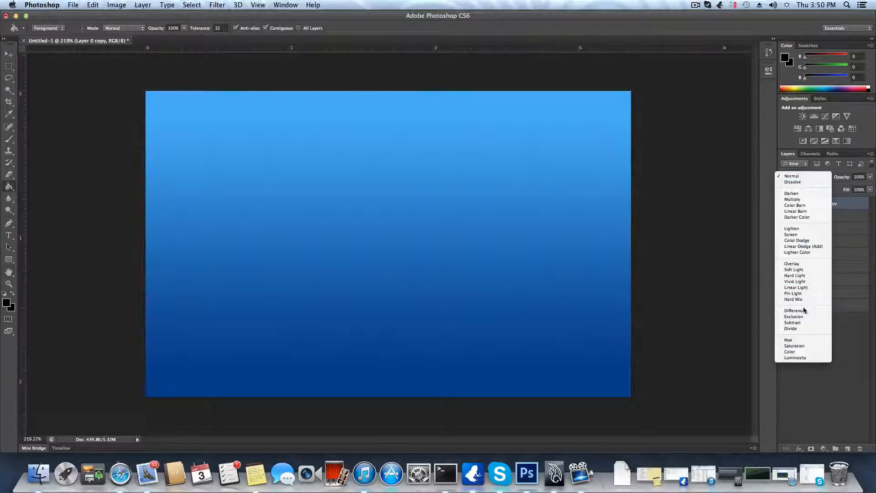
# Step: Set the duplicated gradient layer's blend mode to Overlay and place it beneath the bat logo layer
pyautogui.click(798, 264)
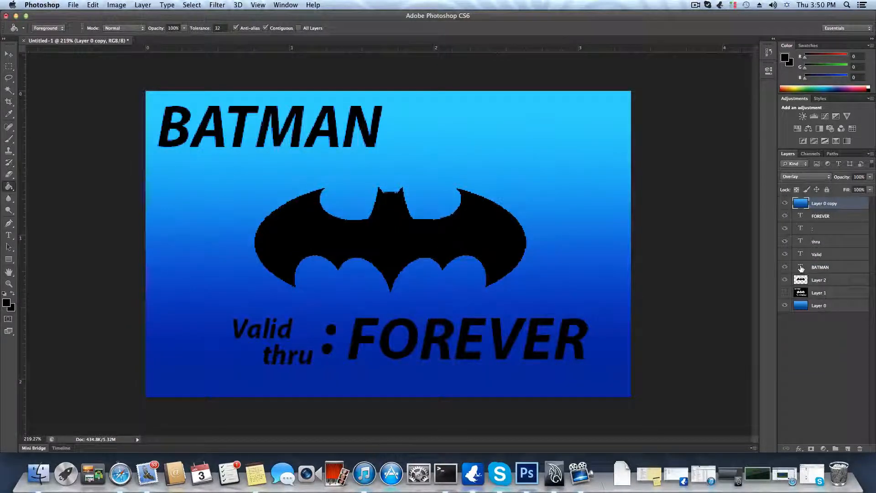
pyautogui.moveTo(812, 204); pyautogui.dragTo(817, 274)
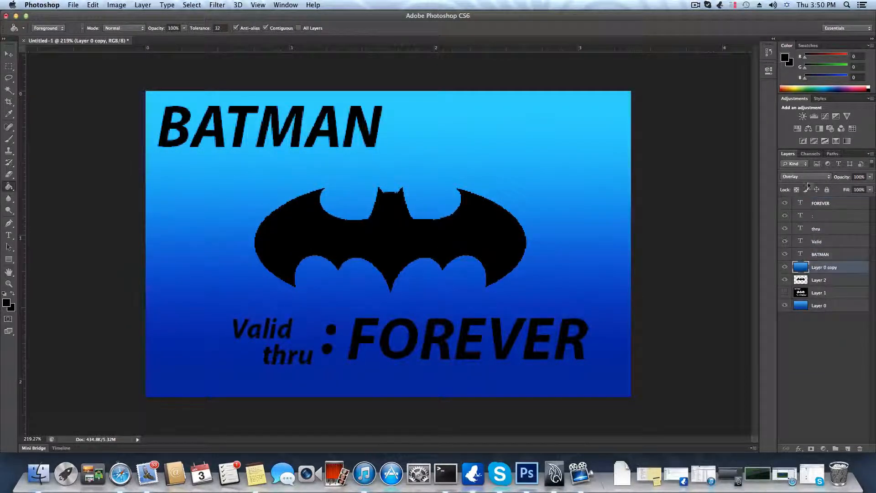
pyautogui.click(803, 177)
pyautogui.click(803, 177)
pyautogui.moveTo(818, 268)
pyautogui.mouseDown()
pyautogui.moveTo(821, 289)
pyautogui.moveTo(818, 254)
pyautogui.moveTo(818, 287)
pyautogui.moveTo(819, 266)
pyautogui.mouseUp()
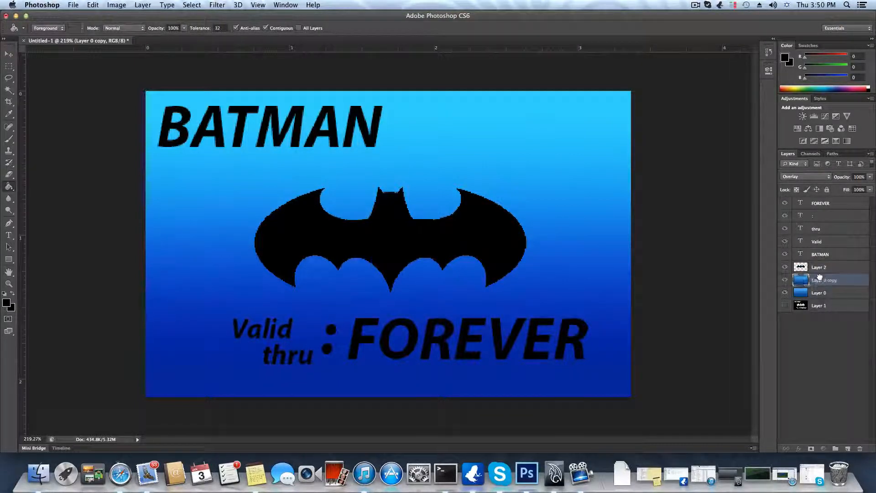
# Step: Set the blend mode of the bat logo layer (Layer 2) to Overlay
pyautogui.click(819, 266)
pyautogui.click(803, 176)
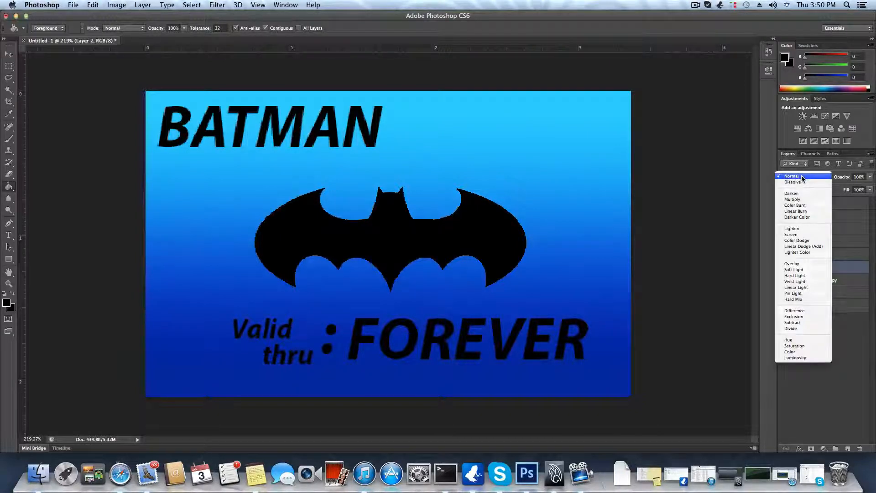
pyautogui.click(805, 265)
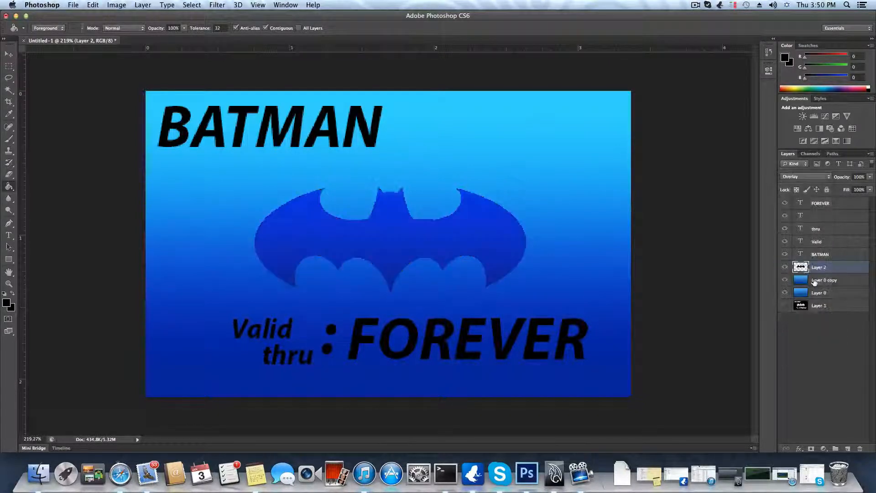
# Step: Set the blend mode of the duplicated gradient layer (Layer 0 copy) back to Normal
pyautogui.click(821, 283)
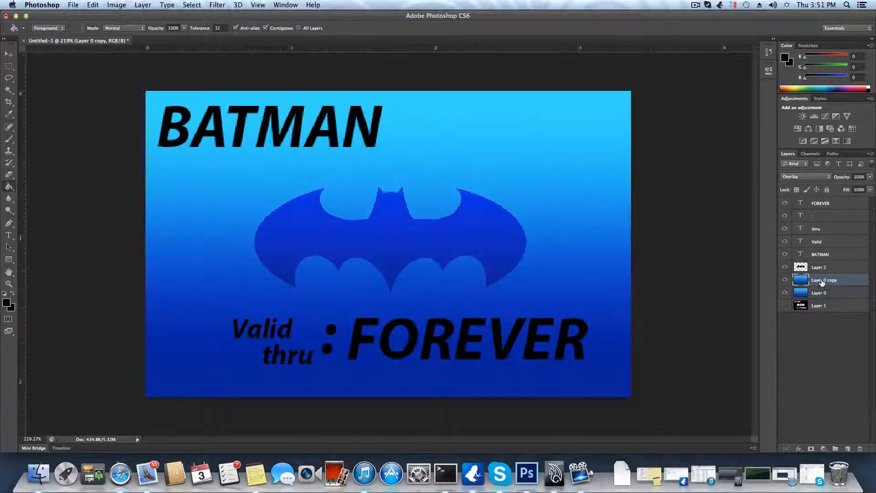
pyautogui.click(794, 178)
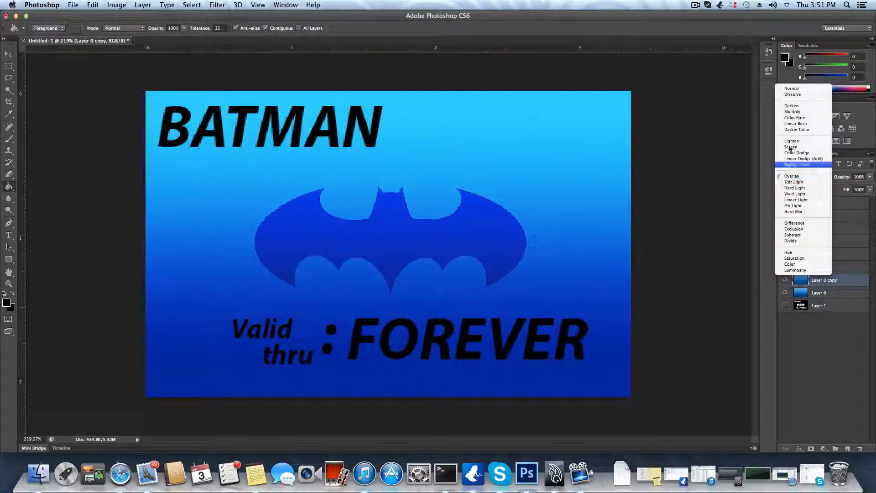
pyautogui.click(792, 89)
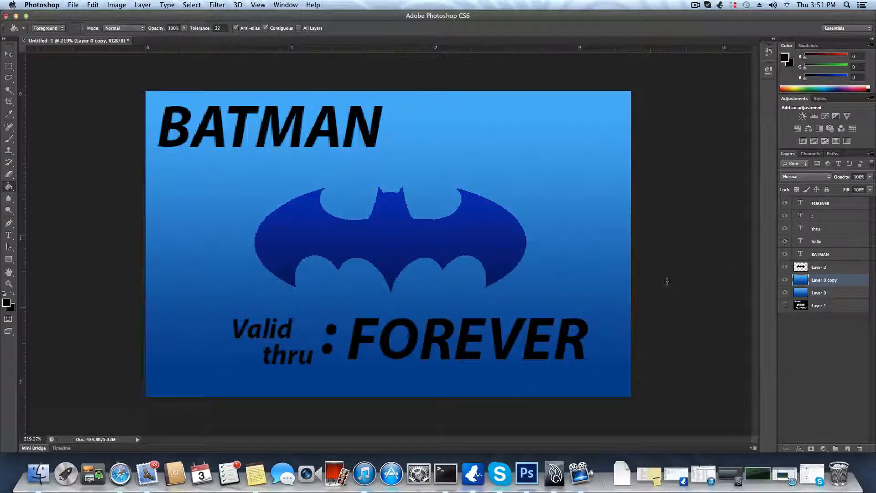
pyautogui.keyDown('alt'); pyautogui.scroll(-1, 523, 274); pyautogui.keyUp('alt')
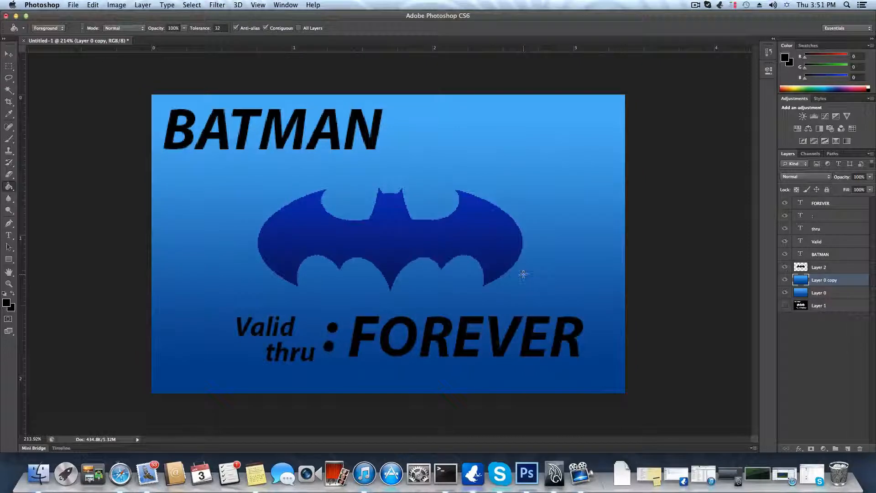
# Step: Duplicate the bat logo layer (Layer 2) within the same document, keeping the default copy name
pyautogui.click(809, 267)
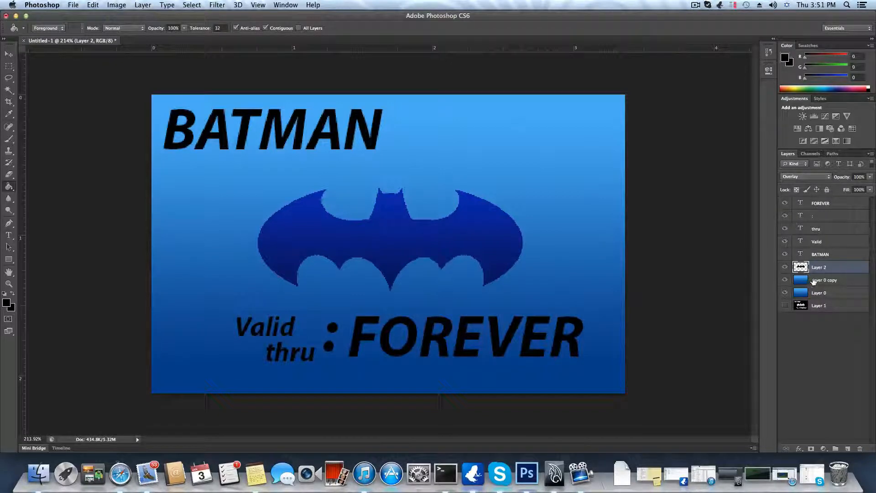
pyautogui.moveTo(813, 281)
pyautogui.mouseDown()
pyautogui.moveTo(809, 261)
pyautogui.moveTo(819, 284)
pyautogui.mouseUp()
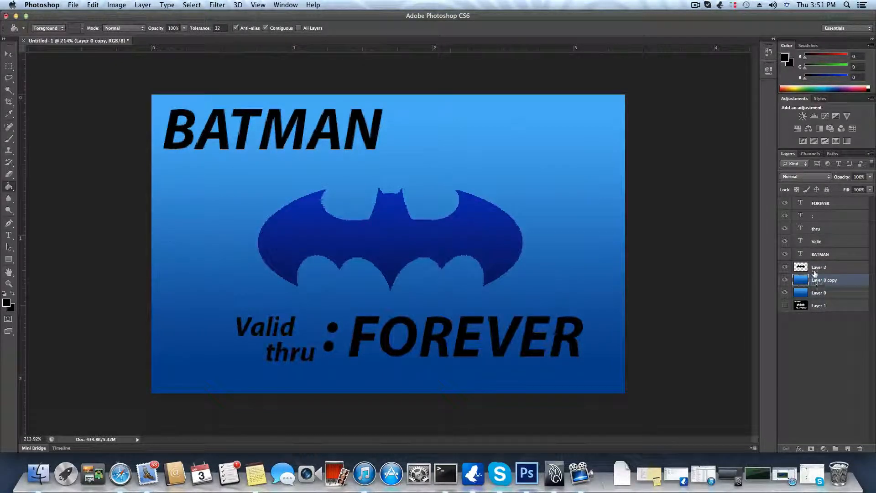
pyautogui.click(813, 270)
pyautogui.rightClick(814, 269)
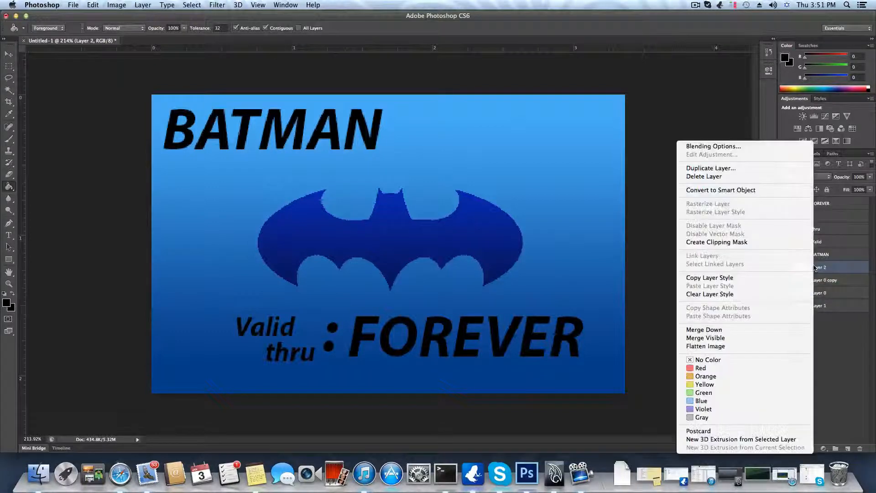
pyautogui.click(707, 168)
pyautogui.click(528, 192)
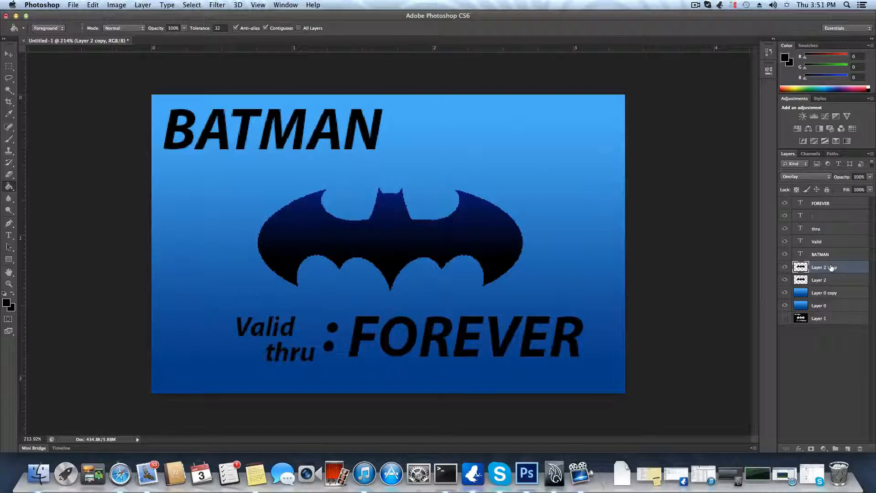
# Step: Try the Hard Light and Screen blend modes on the bat logo copy, then return it to Overlay
pyautogui.click(800, 177)
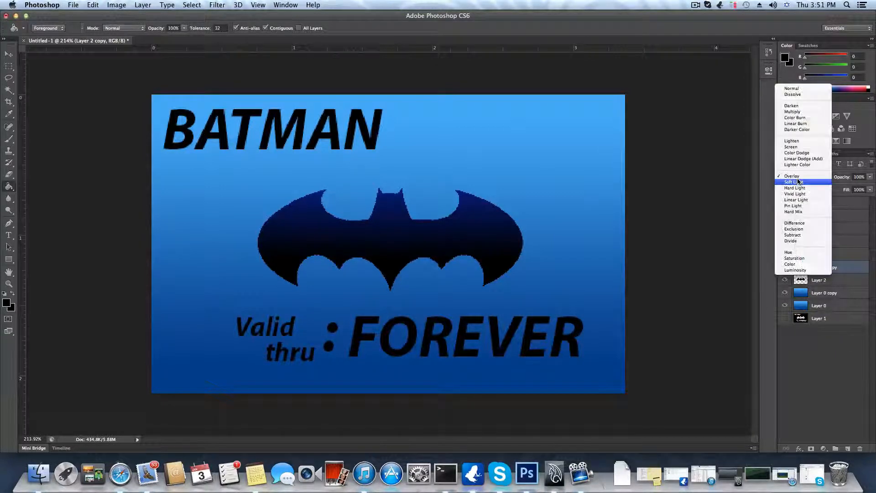
pyautogui.click(799, 188)
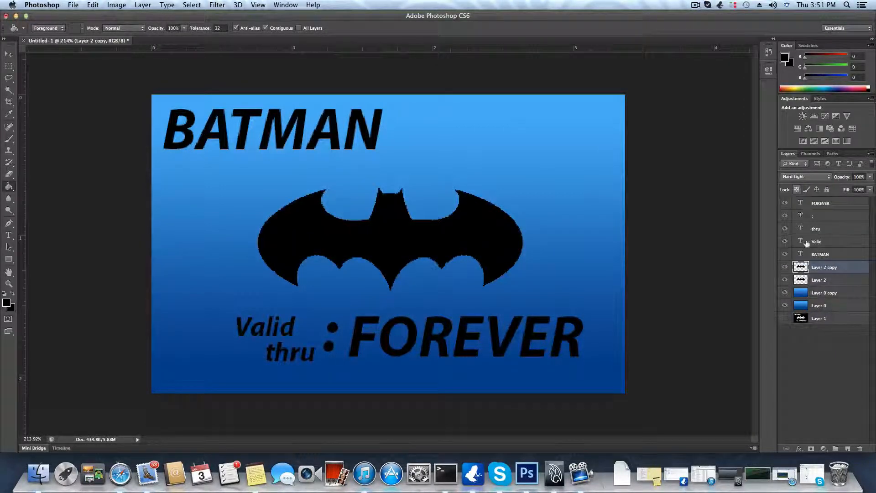
pyautogui.click(801, 177)
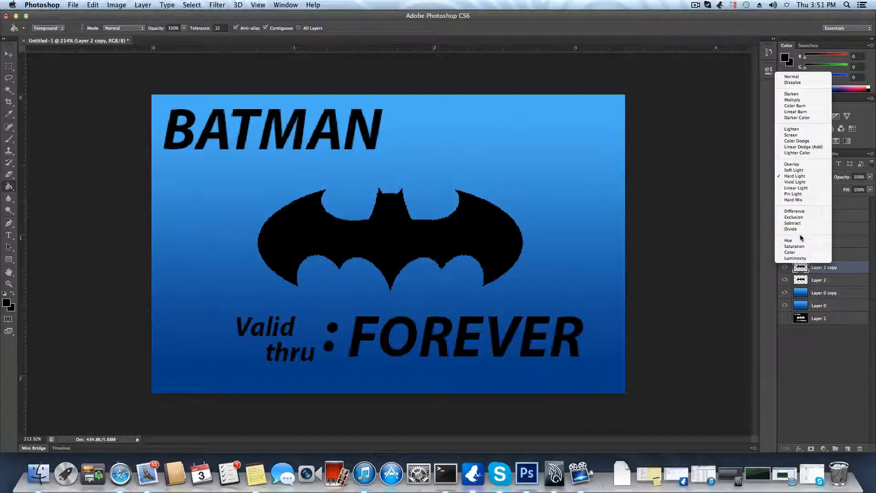
pyautogui.click(794, 135)
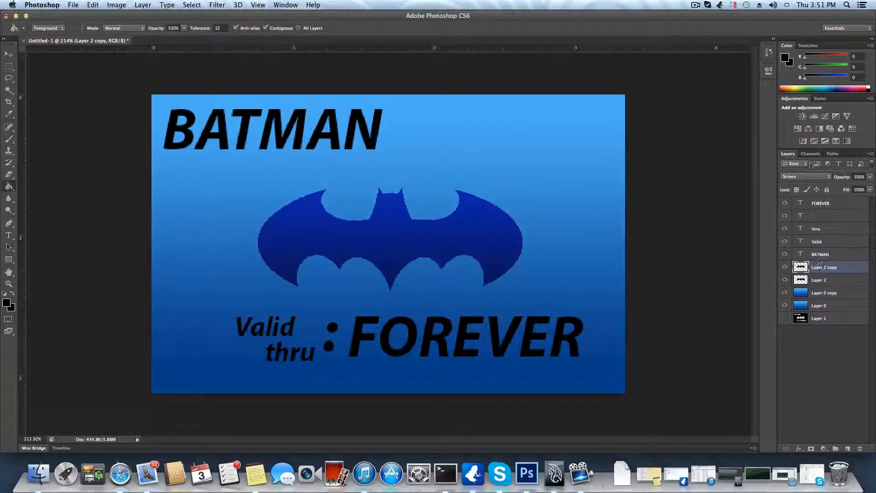
pyautogui.click(805, 177)
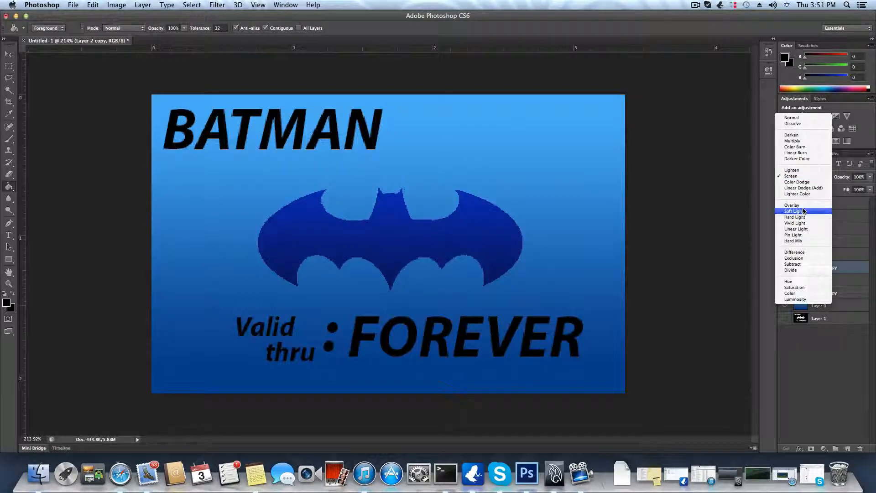
pyautogui.click(802, 205)
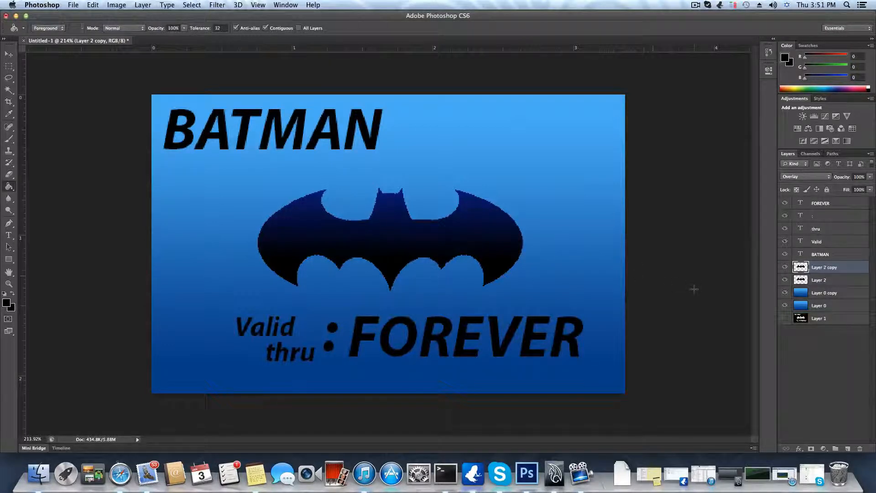
# Step: Draw a black rectangle about 250 by 65 px overlapping the card's upper-right corner with the Rectangle Tool
pyautogui.click(9, 260)
pyautogui.click(9, 260)
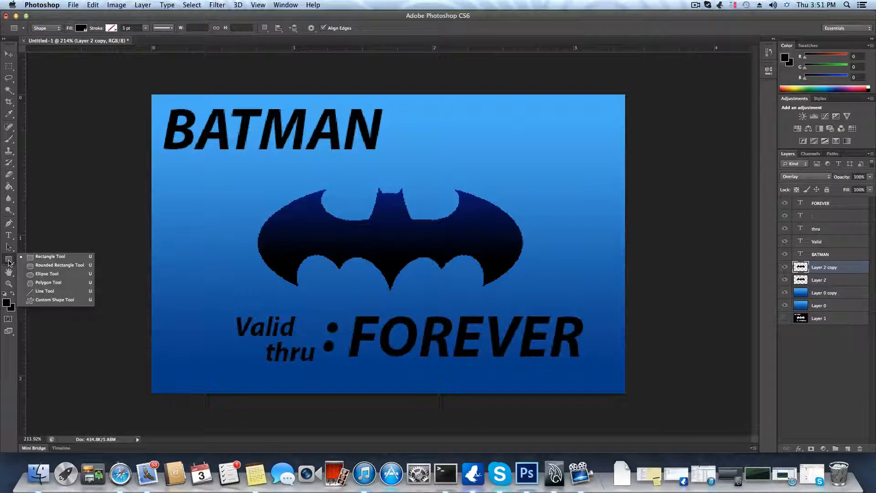
pyautogui.click(46, 258)
pyautogui.moveTo(448, 79); pyautogui.dragTo(690, 142)
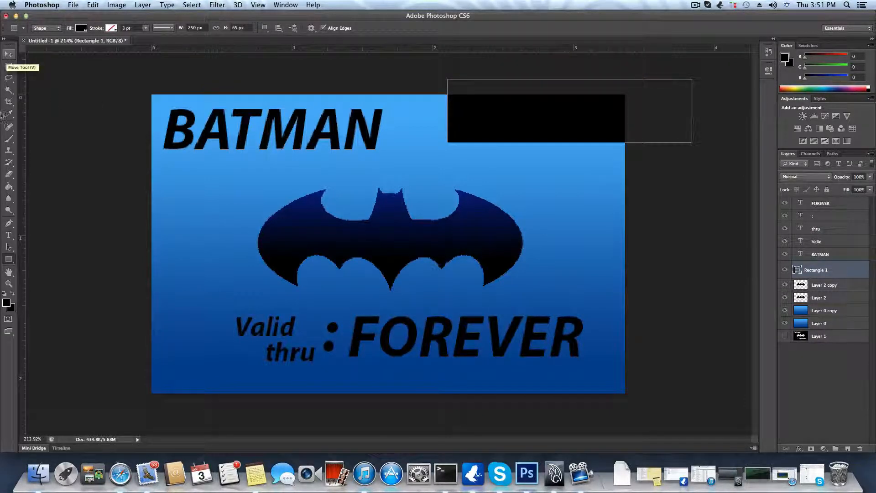
# Step: Free-transform the black rectangle into a diagonal corner stripe, rotated about 37 degrees and narrowed to about 32% height
pyautogui.click(94, 6)
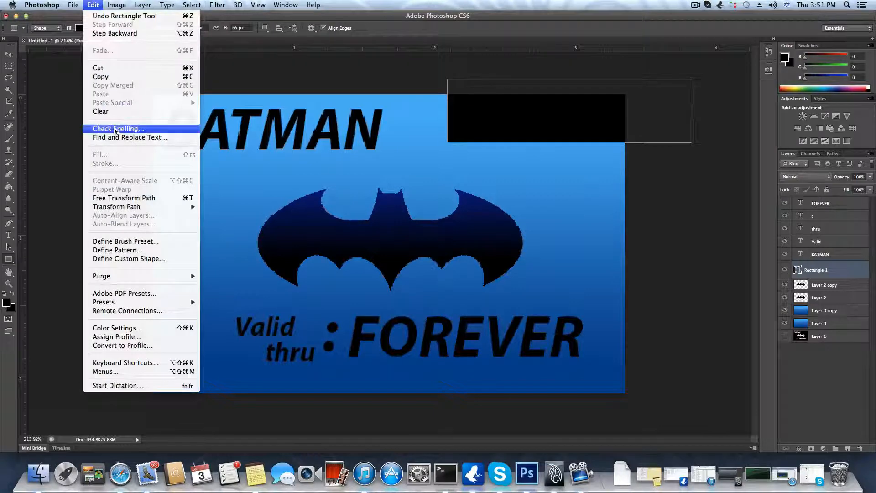
pyautogui.click(128, 202)
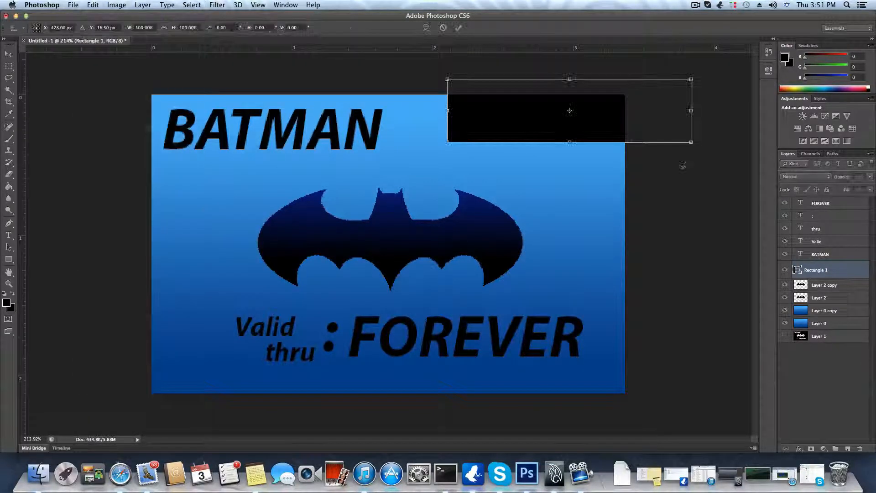
pyautogui.moveTo(704, 151); pyautogui.dragTo(641, 190)
pyautogui.moveTo(594, 126); pyautogui.dragTo(572, 135)
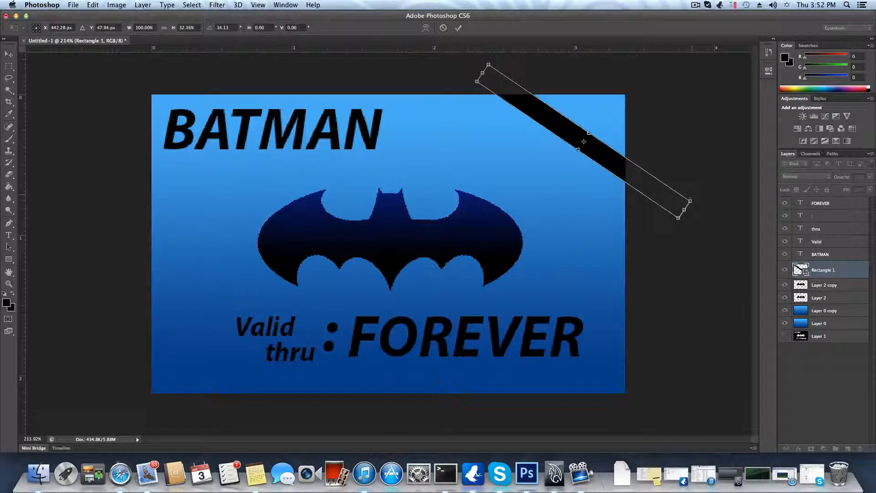
pyautogui.moveTo(690, 224); pyautogui.dragTo(685, 230)
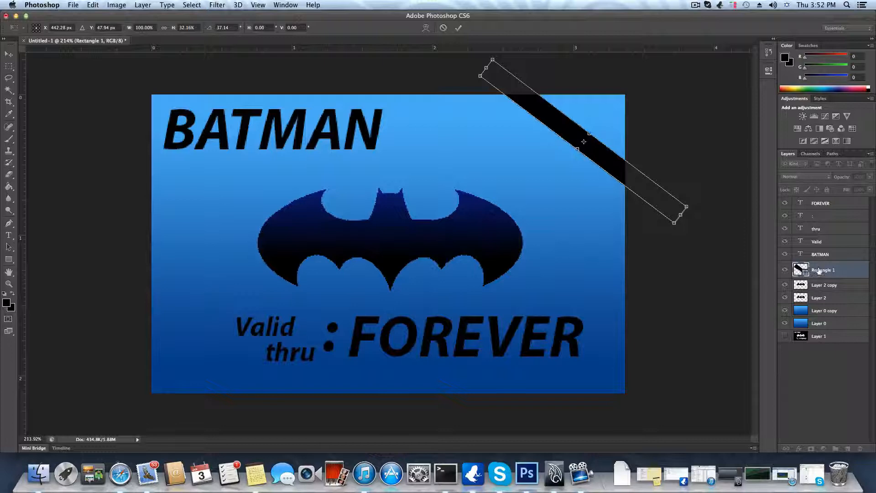
pyautogui.click(459, 27)
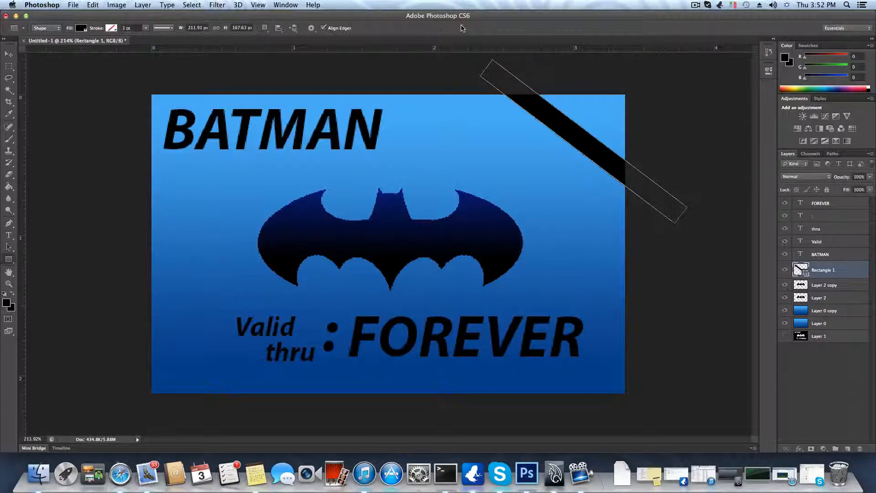
# Step: Move the stripe's layer beneath both bat logo layers and place a duplicate stripe parallel to it, nearer the card's corner
pyautogui.moveTo(817, 268); pyautogui.dragTo(830, 293)
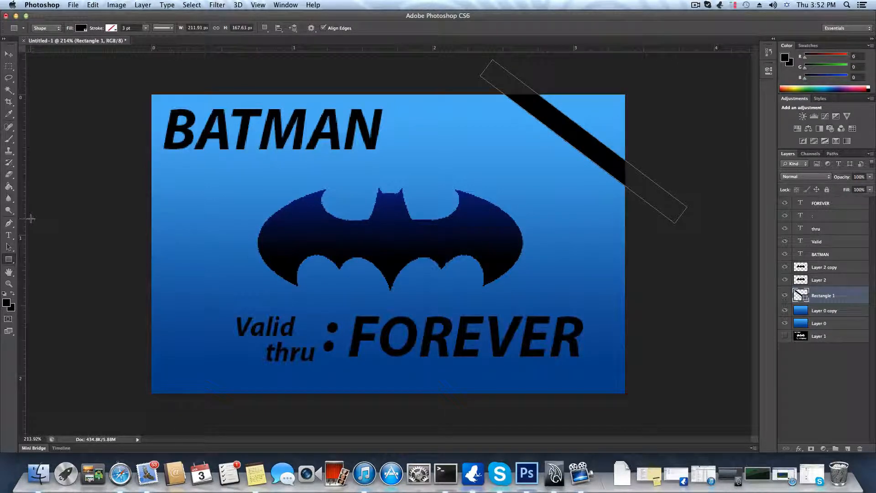
pyautogui.rightClick(831, 296)
pyautogui.click(701, 168)
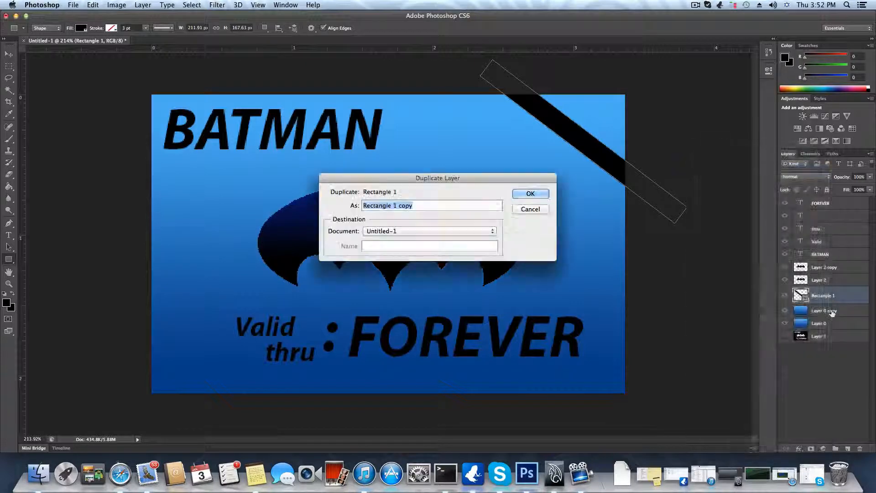
pyautogui.click(532, 194)
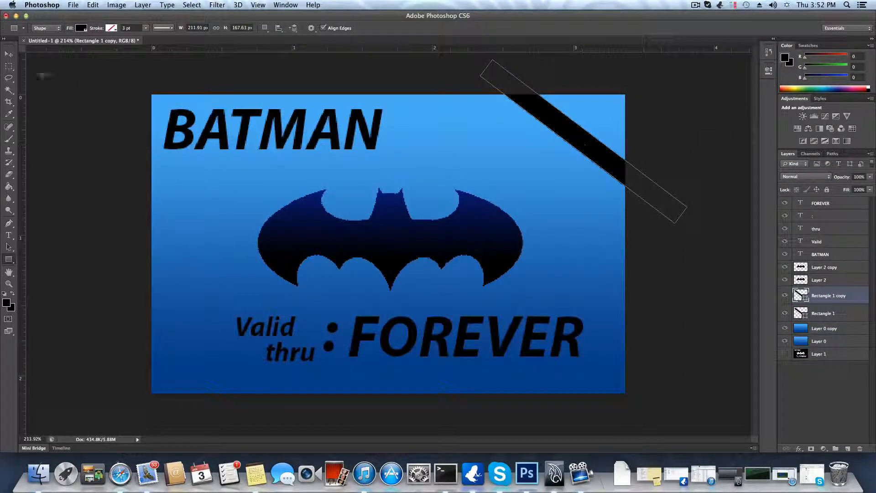
pyautogui.click(9, 54)
pyautogui.moveTo(550, 117); pyautogui.dragTo(590, 119)
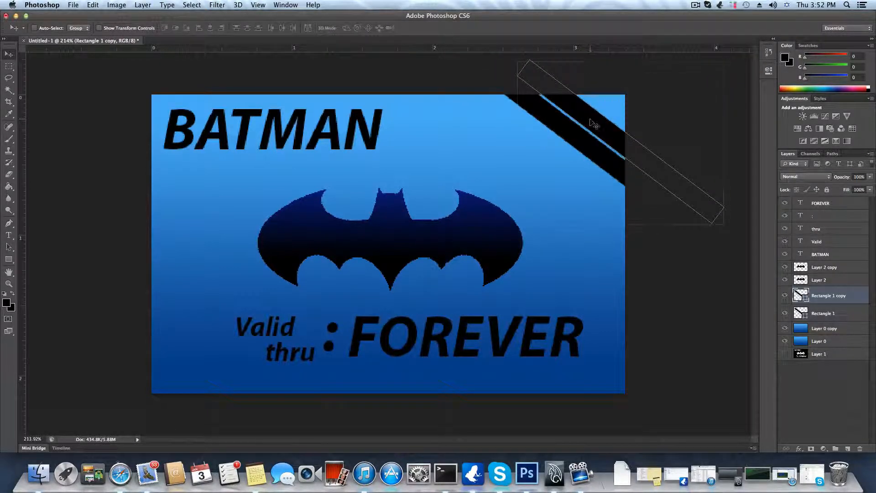
# Step: Duplicate both corner stripes together and move the copies across the card's lower-left corner
pyautogui.keyDown('shift'); pyautogui.click(819, 314); pyautogui.keyUp('shift')
pyautogui.rightClick(819, 315)
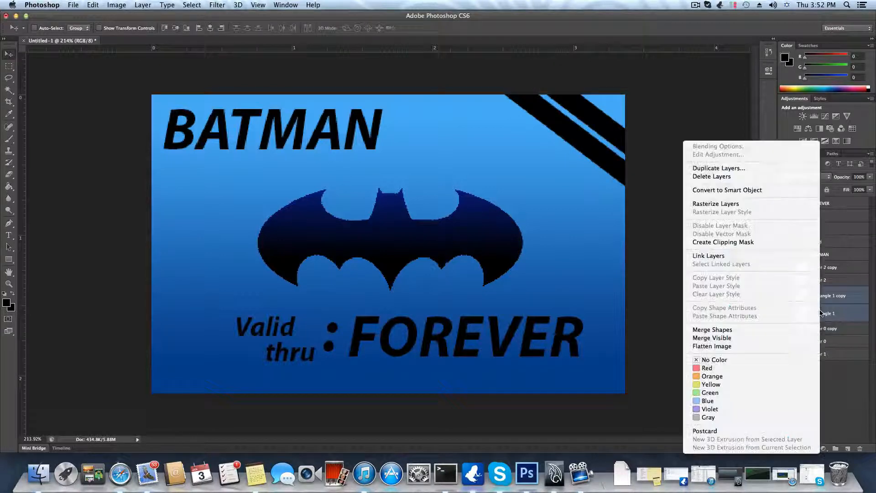
pyautogui.click(705, 169)
pyautogui.click(531, 193)
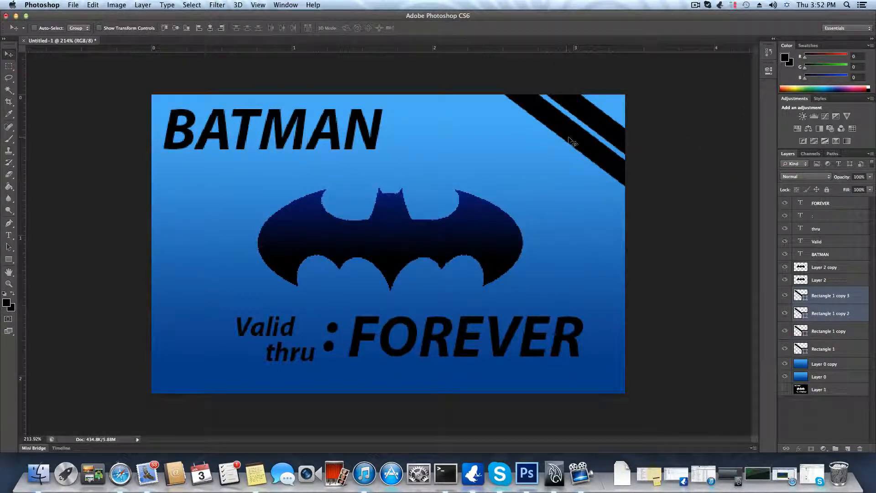
pyautogui.moveTo(576, 146); pyautogui.dragTo(140, 351)
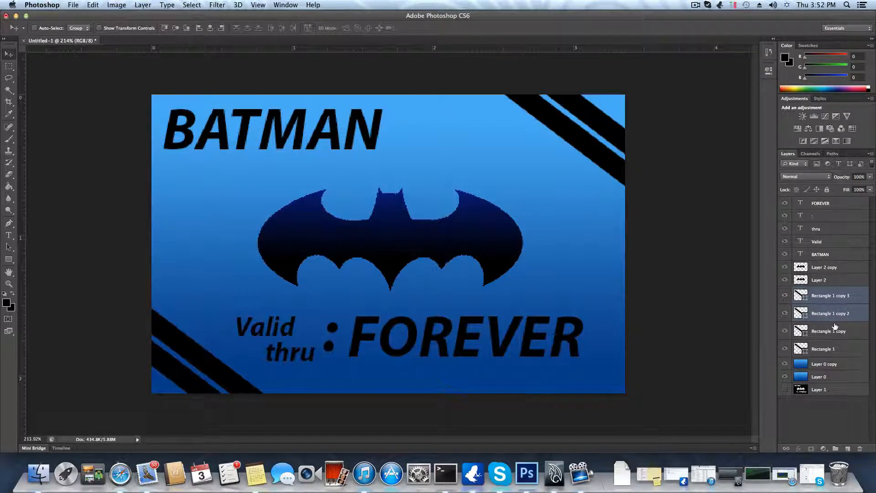
# Step: Try to apply the blue gradient to the corner stripes with the Gradient Tool, starting from the Rectangle 1 copy 3 layer
pyautogui.click(828, 299)
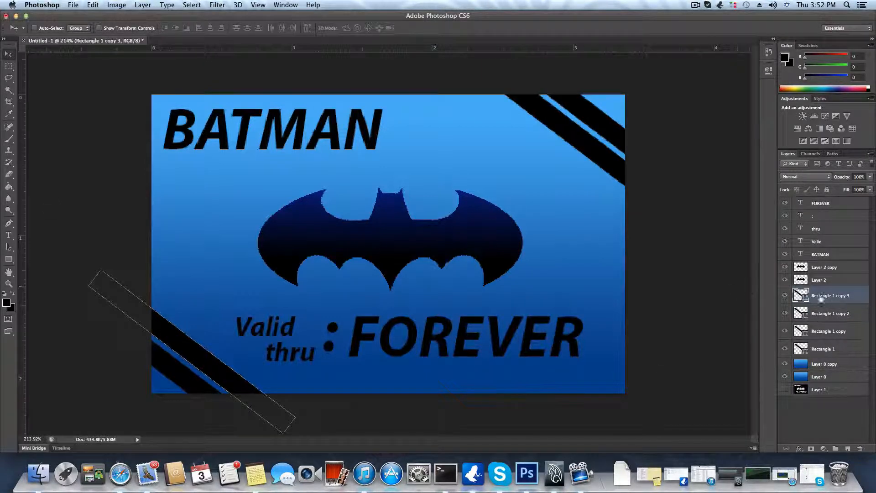
pyautogui.click(8, 186)
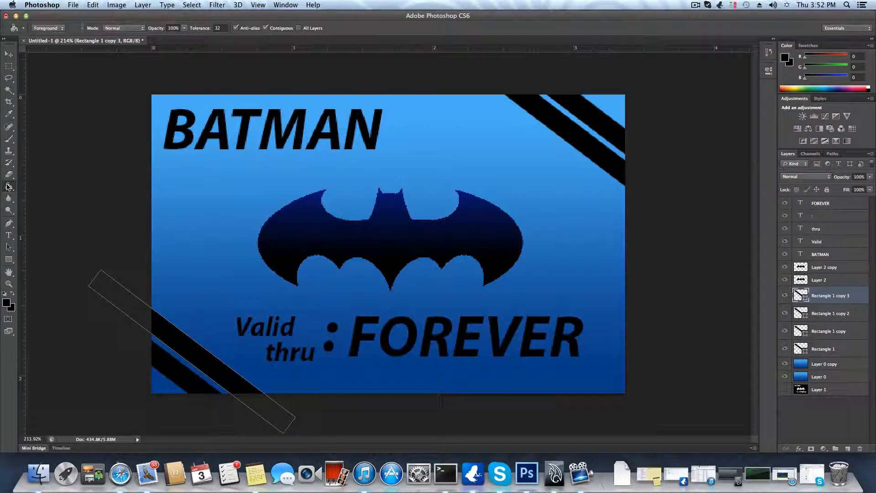
pyautogui.click(9, 186)
pyautogui.click(39, 185)
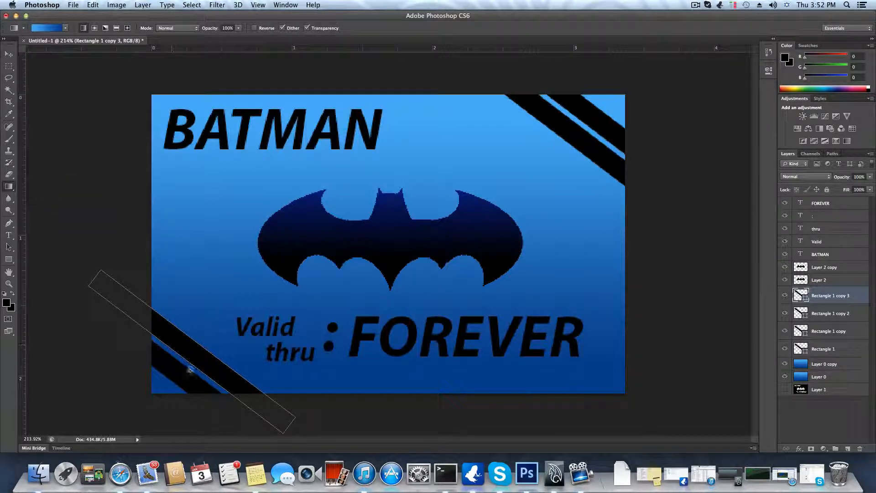
pyautogui.click(199, 351)
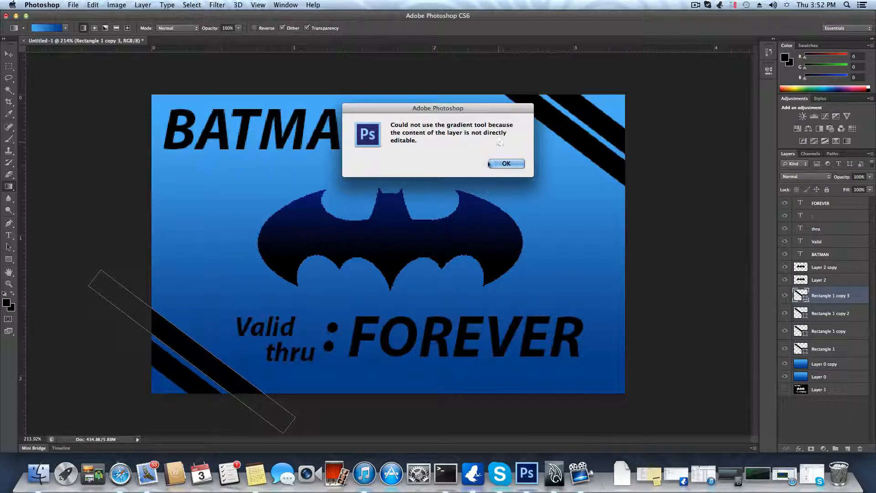
pyautogui.click(506, 164)
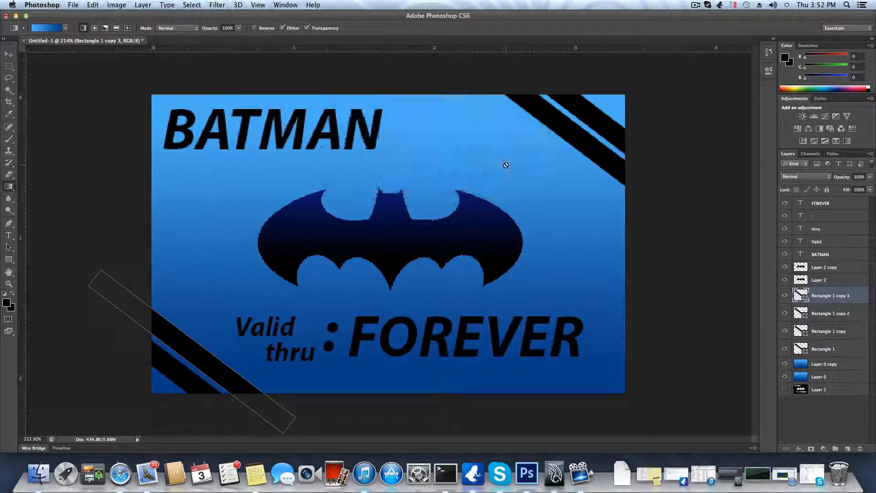
pyautogui.click(182, 385)
pyautogui.click(505, 163)
pyautogui.click(557, 127)
pyautogui.click(505, 163)
pyautogui.click(577, 107)
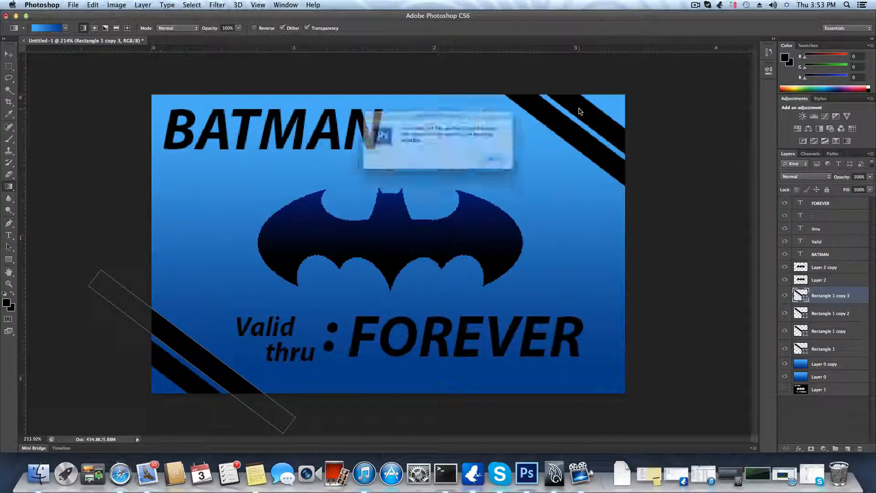
pyautogui.click(506, 162)
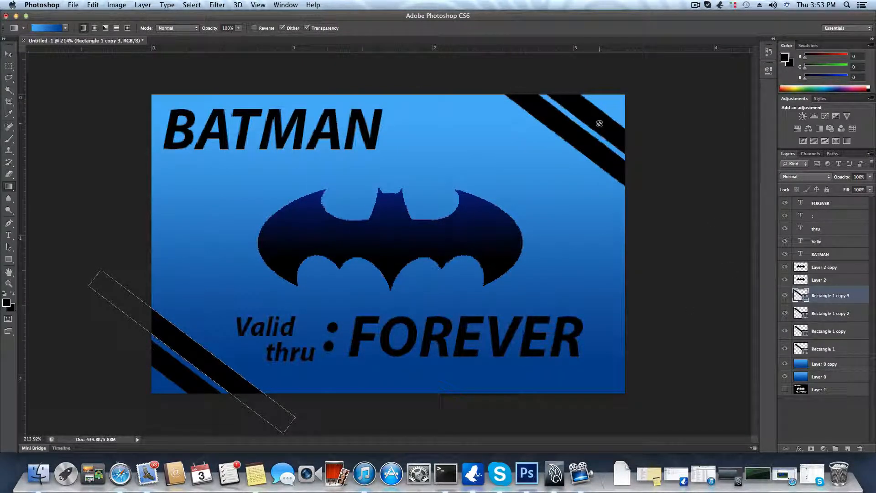
pyautogui.click(220, 369)
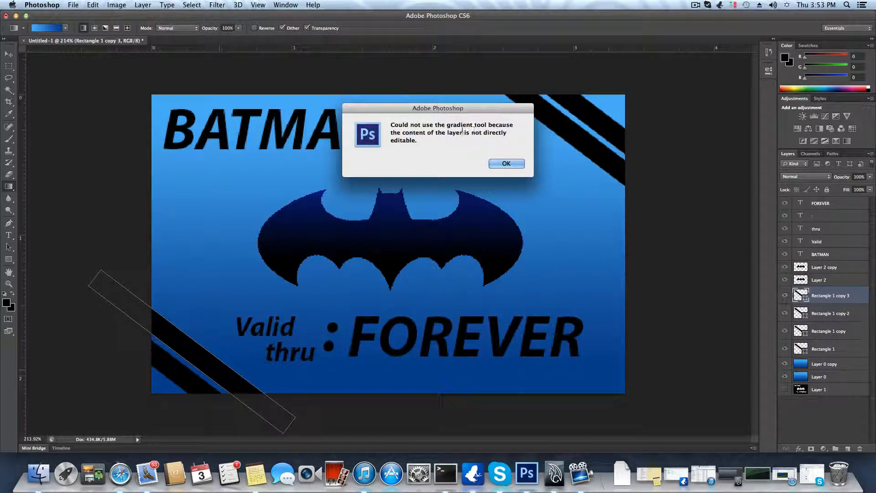
pyautogui.click(506, 164)
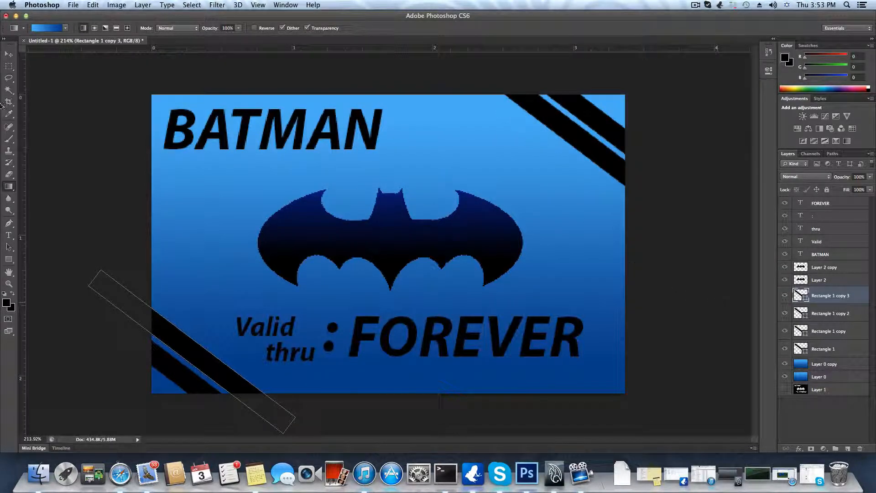
# Step: Rasterize all four stripe layers: Rectangle 1 copy 3, Rectangle 1 copy 2, Rectangle 1 copy and Rectangle 1
pyautogui.click(9, 53)
pyautogui.rightClick(823, 302)
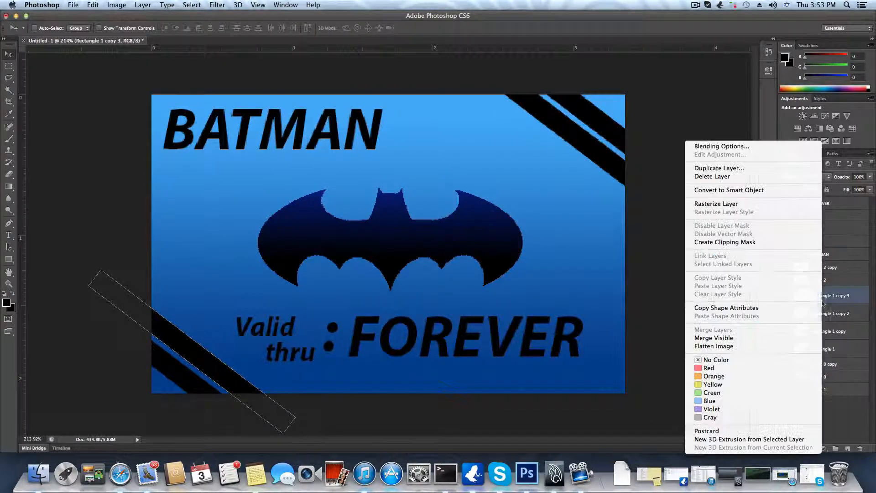
pyautogui.click(760, 205)
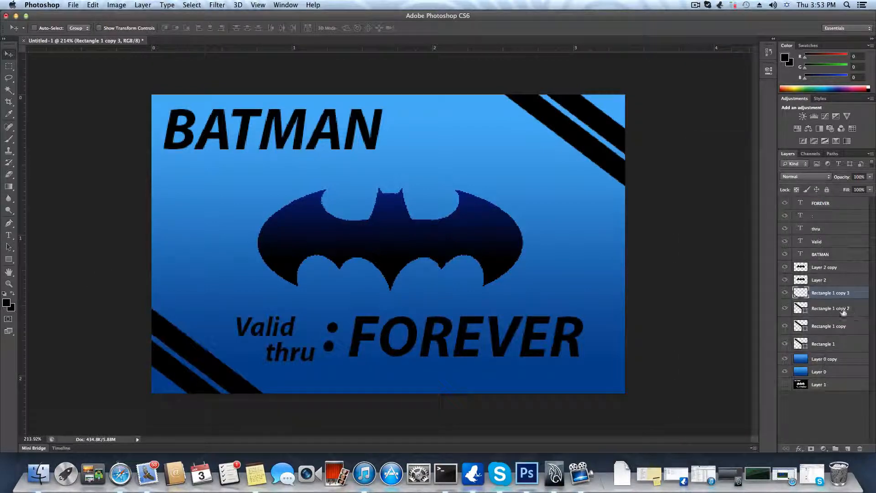
pyautogui.rightClick(839, 309)
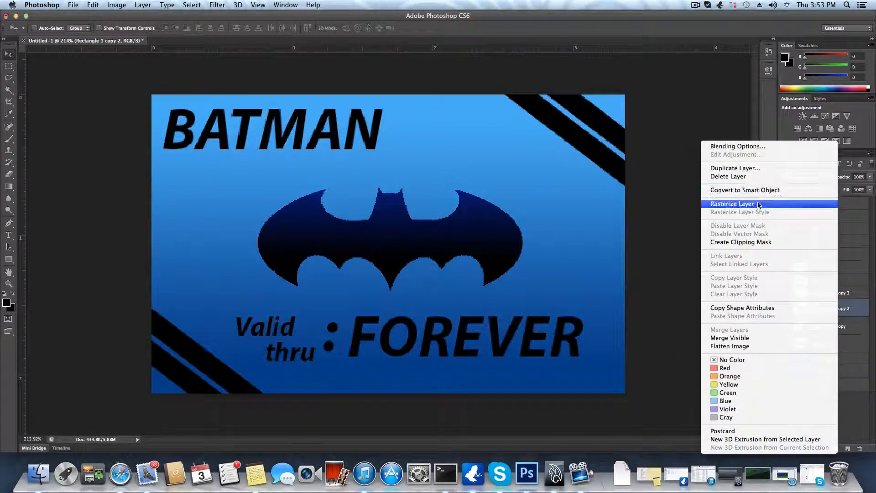
pyautogui.click(730, 202)
pyautogui.rightClick(825, 322)
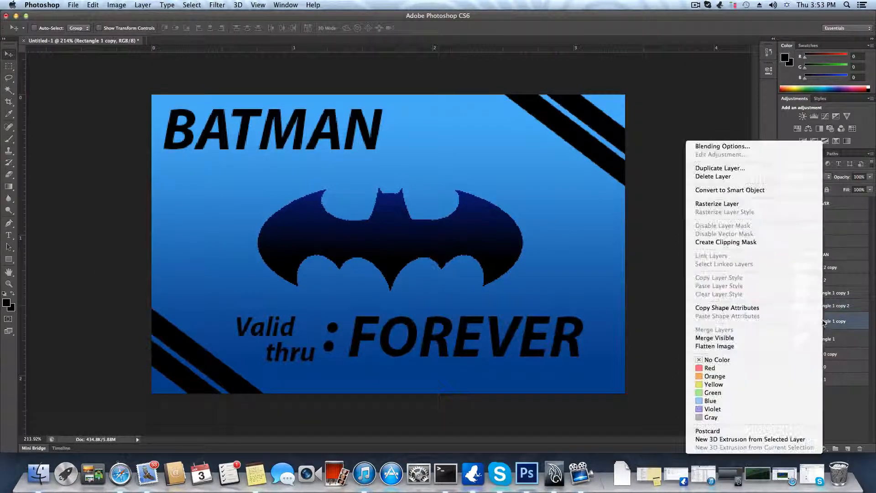
pyautogui.click(741, 205)
pyautogui.rightClick(826, 335)
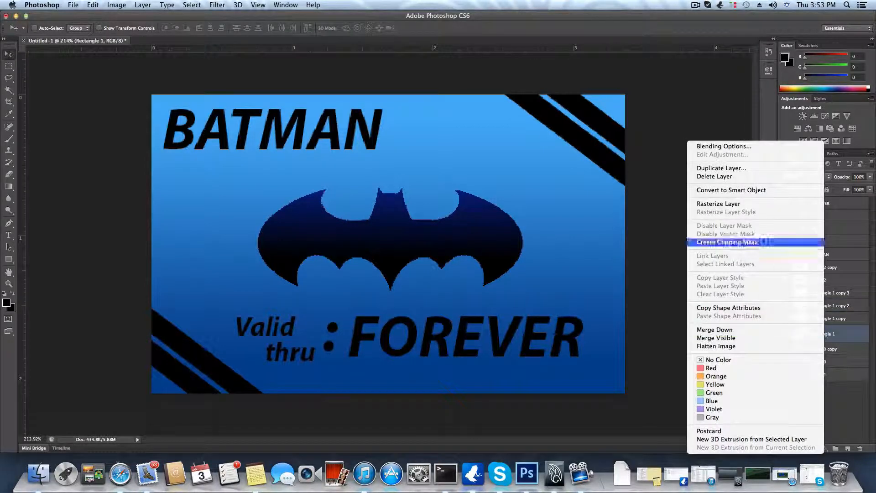
pyautogui.click(748, 205)
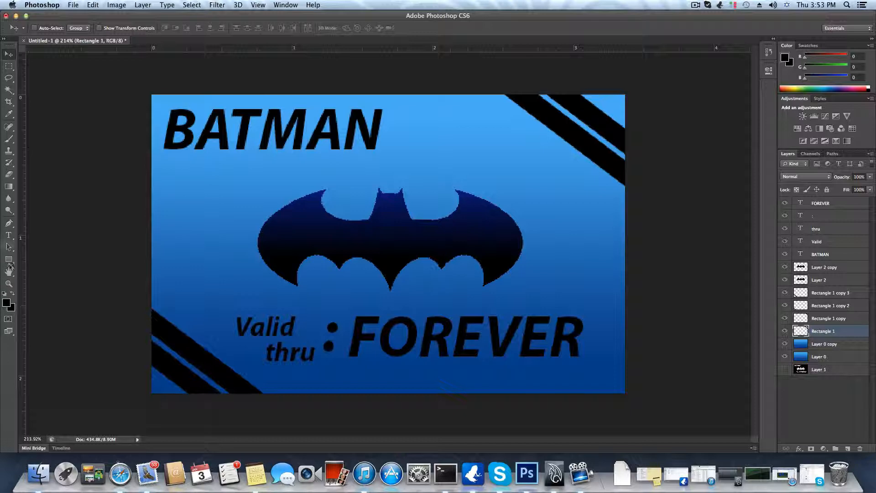
# Step: Try the blue gradient on the Rectangle 1 layer without a selection, and undo it
pyautogui.click(8, 186)
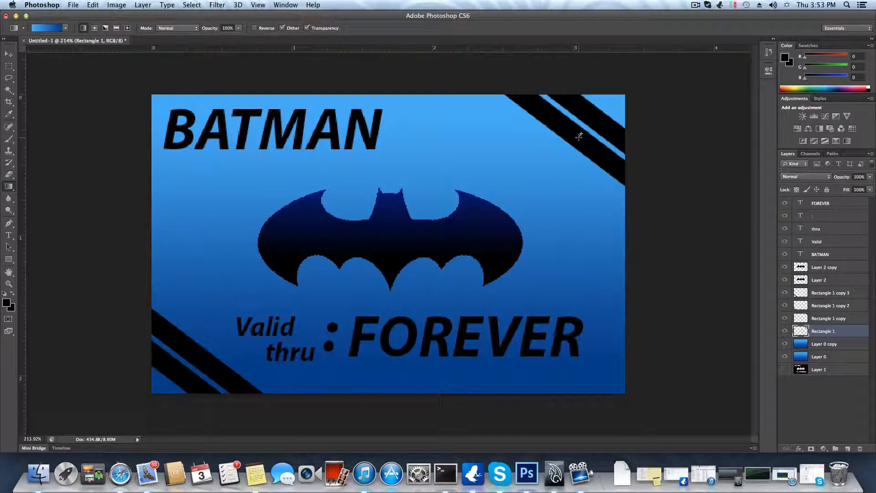
pyautogui.moveTo(579, 136); pyautogui.dragTo(579, 136)
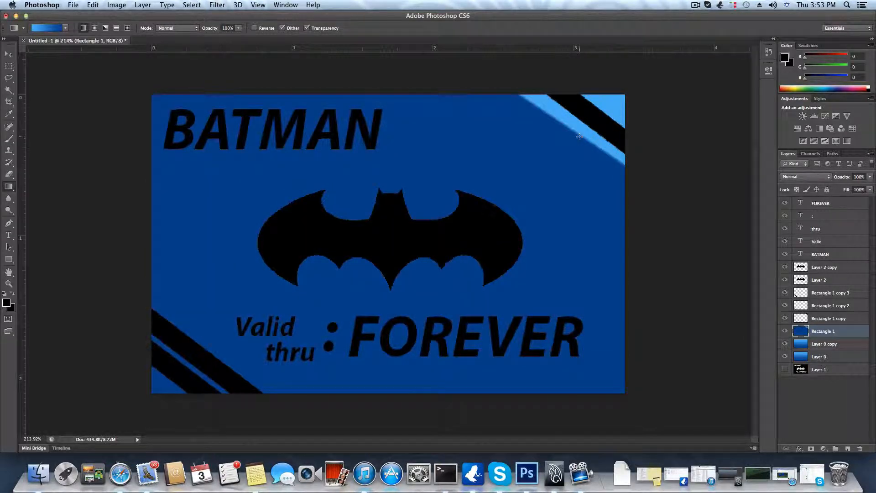
pyautogui.press('super+z')
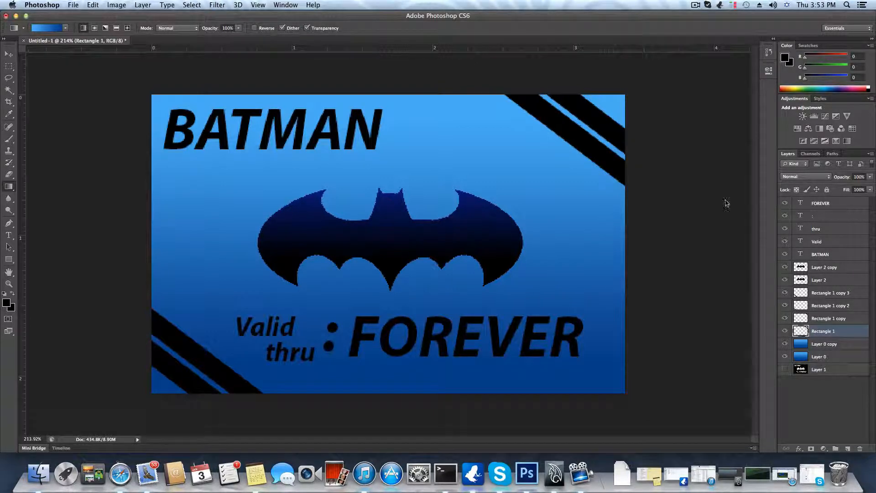
# Step: Select the inner upper-right stripe on the Rectangle 1 layer with the Magic Wand and fill it with the blue gradient
pyautogui.click(10, 90)
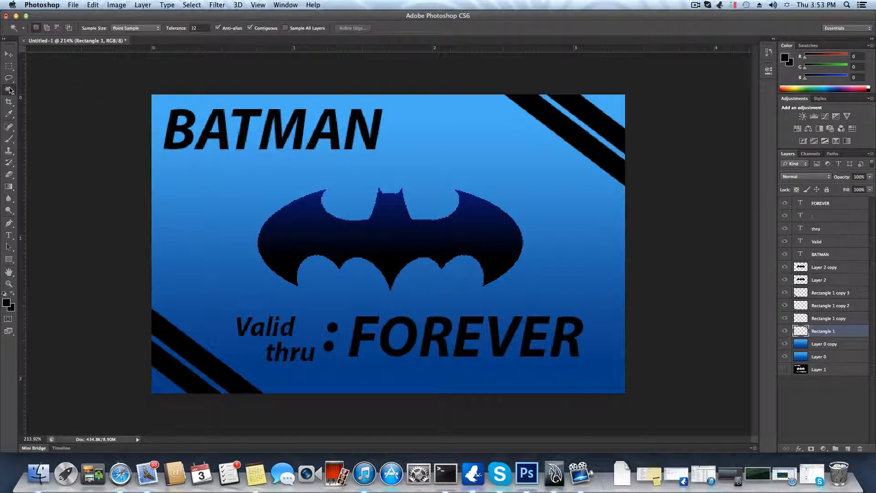
pyautogui.click(589, 112)
pyautogui.click(603, 127)
pyautogui.click(599, 115)
pyautogui.click(609, 108)
pyautogui.click(626, 112)
pyautogui.click(584, 140)
pyautogui.click(8, 186)
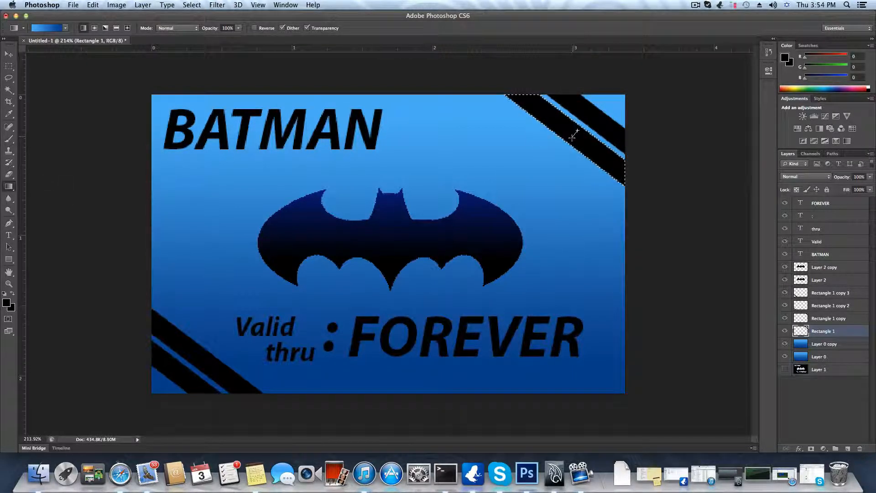
pyautogui.moveTo(573, 133)
pyautogui.mouseDown()
pyautogui.moveTo(582, 124)
pyautogui.moveTo(577, 140)
pyautogui.moveTo(572, 129)
pyautogui.moveTo(583, 122)
pyautogui.moveTo(578, 132)
pyautogui.mouseUp()
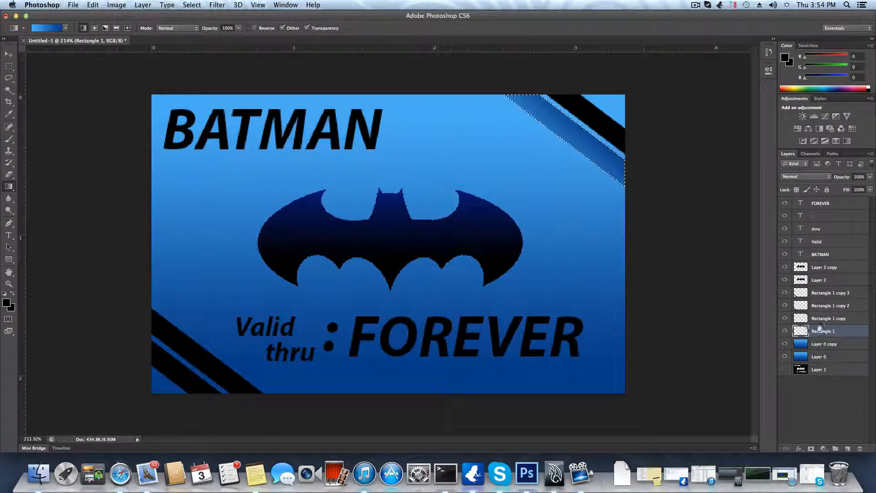
# Step: Select the outer upper-right stripe on the Rectangle 1 copy layer and fill it with a diagonal blue gradient
pyautogui.click(817, 317)
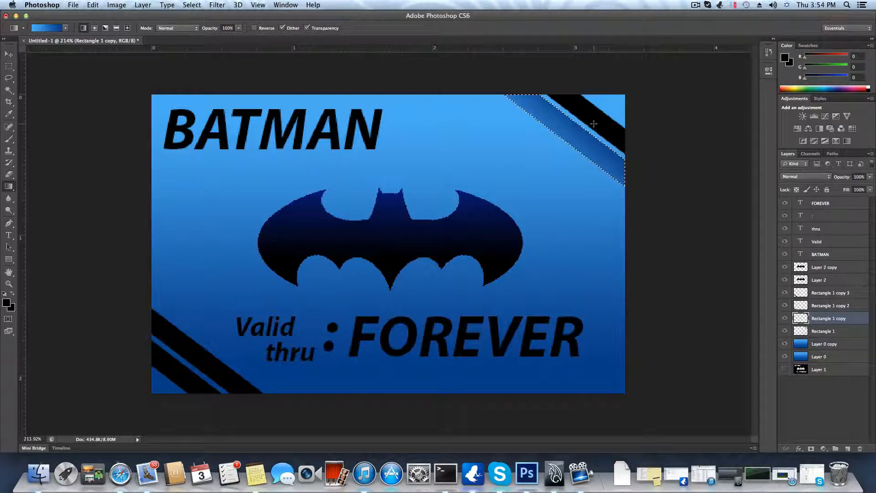
pyautogui.click(9, 90)
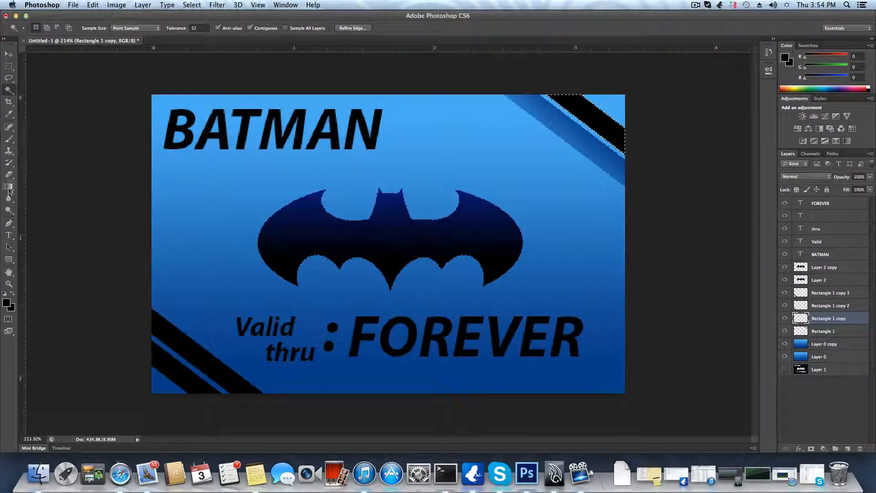
pyautogui.click(9, 187)
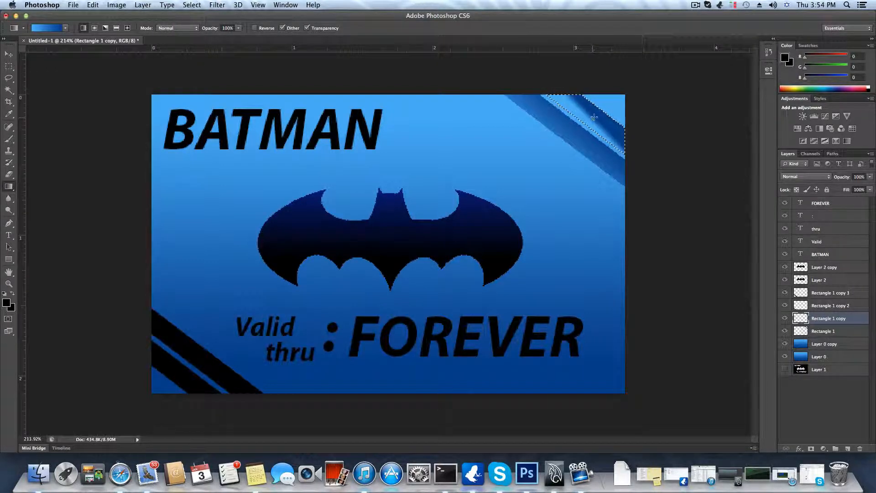
pyautogui.moveTo(594, 116); pyautogui.dragTo(596, 115)
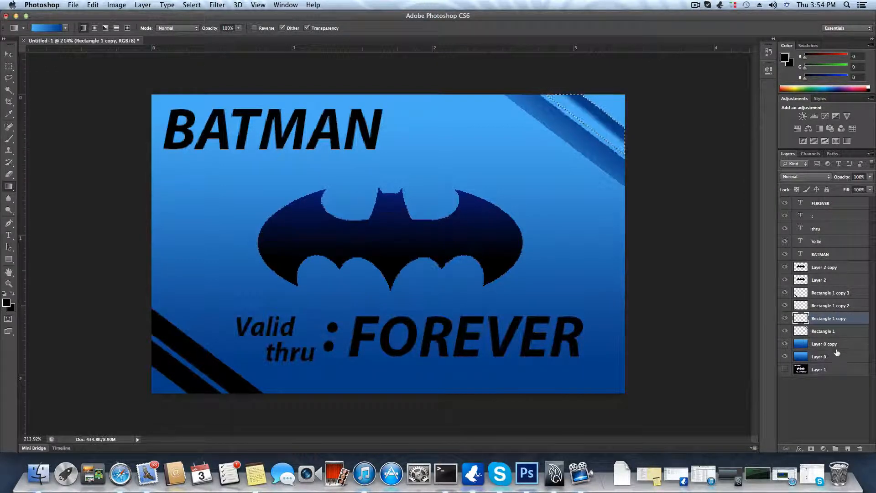
pyautogui.moveTo(556, 156); pyautogui.dragTo(631, 78)
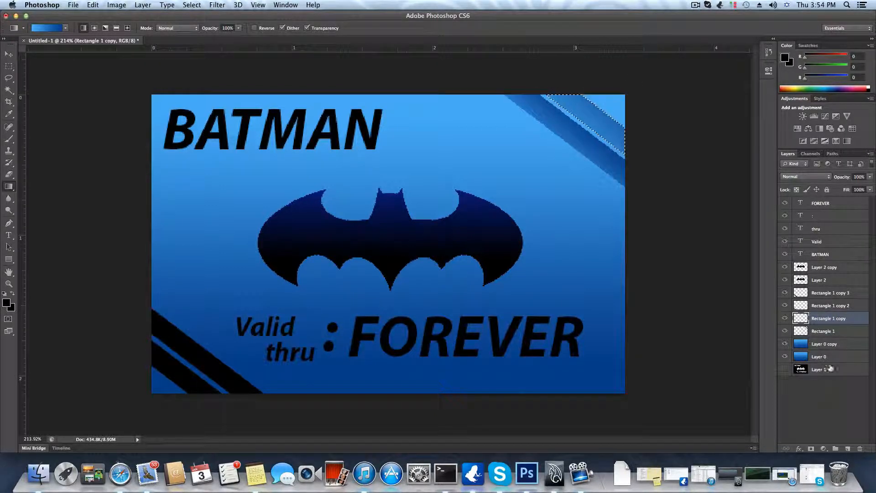
# Step: Select the outer lower-left stripe on the Rectangle 1 copy 2 layer and fill it with the blue gradient
pyautogui.click(816, 307)
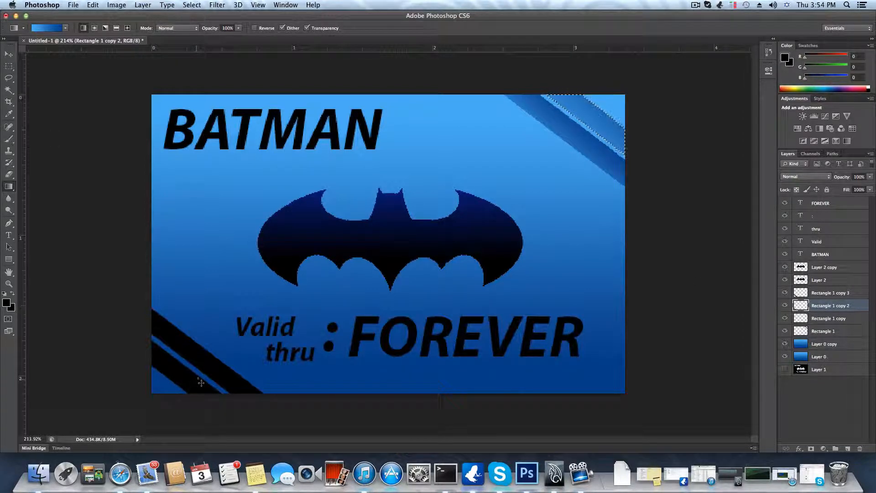
pyautogui.click(8, 89)
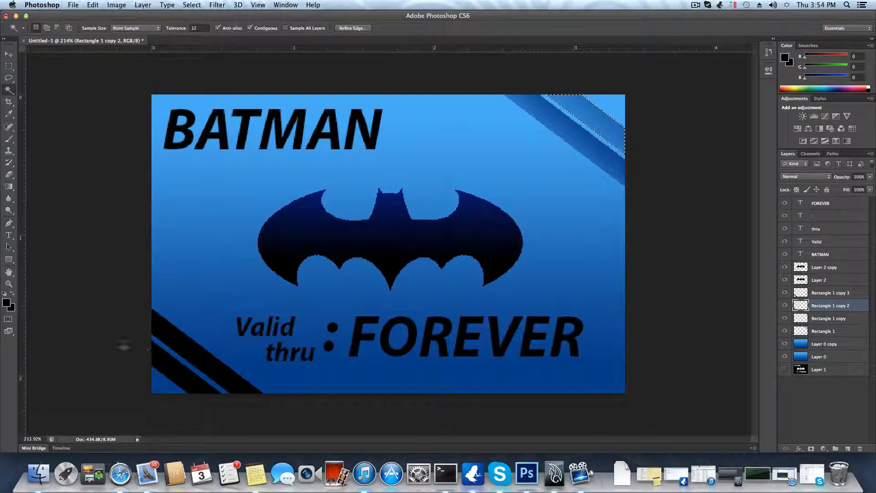
pyautogui.click(171, 366)
pyautogui.click(9, 186)
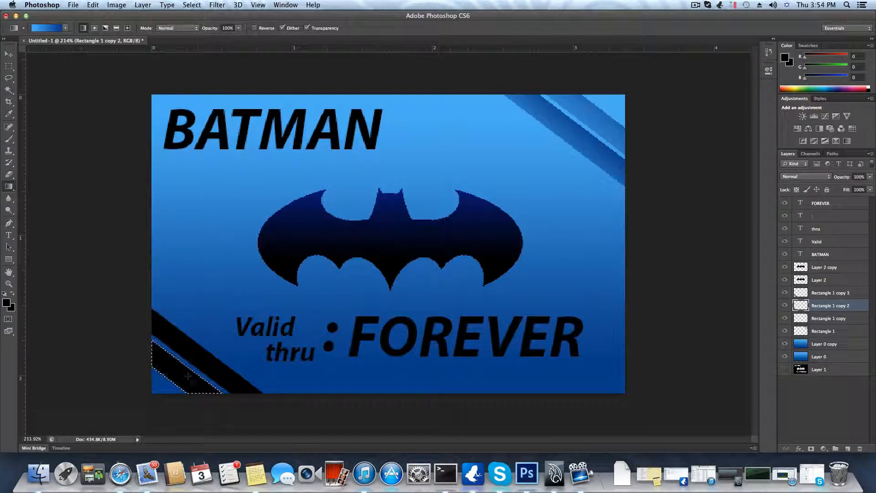
pyautogui.moveTo(182, 375); pyautogui.dragTo(210, 325)
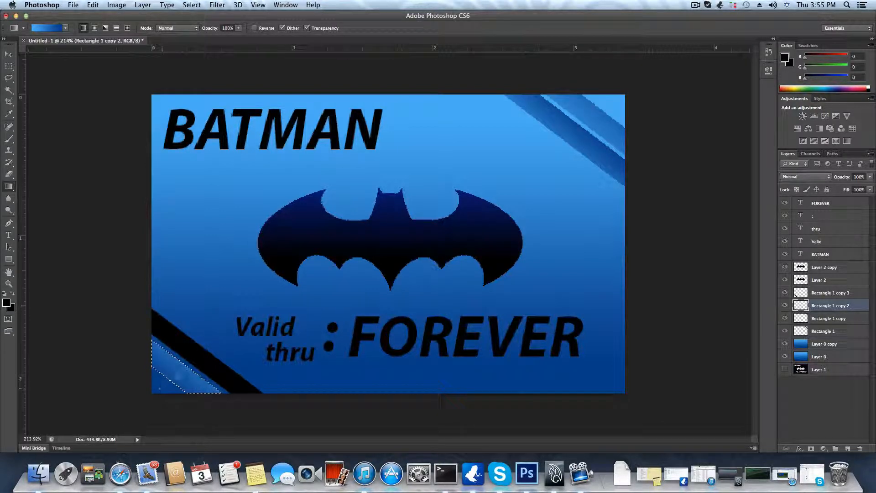
pyautogui.moveTo(174, 375)
pyautogui.mouseDown()
pyautogui.moveTo(183, 369)
pyautogui.moveTo(175, 381)
pyautogui.mouseUp()
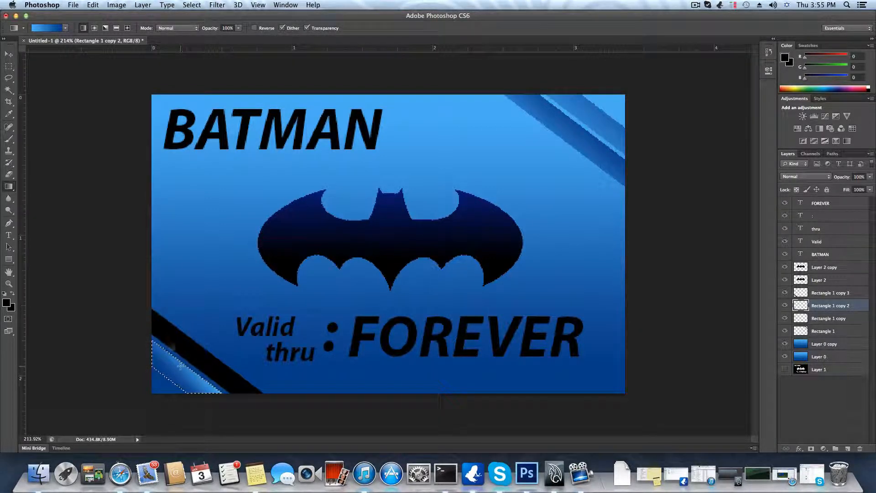
# Step: Select the inner lower-left stripe on the Rectangle 1 copy 3 layer and fill it with the blue gradient
pyautogui.click(8, 90)
pyautogui.click(813, 292)
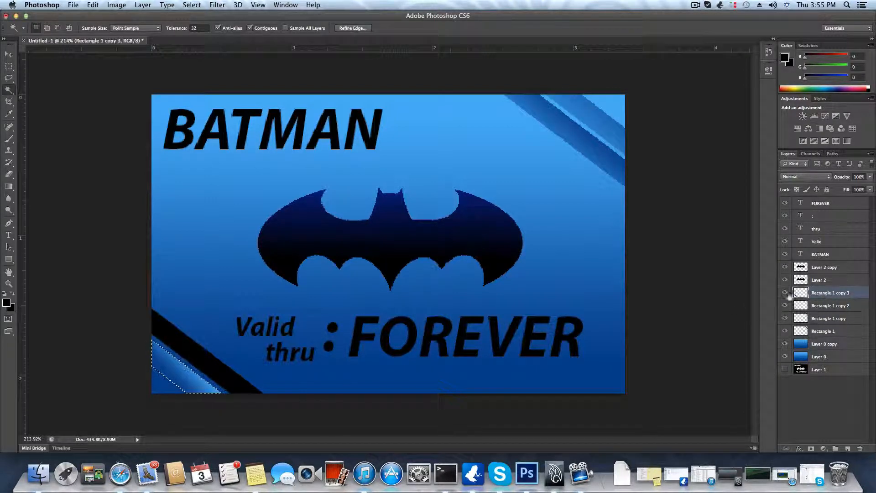
pyautogui.click(9, 187)
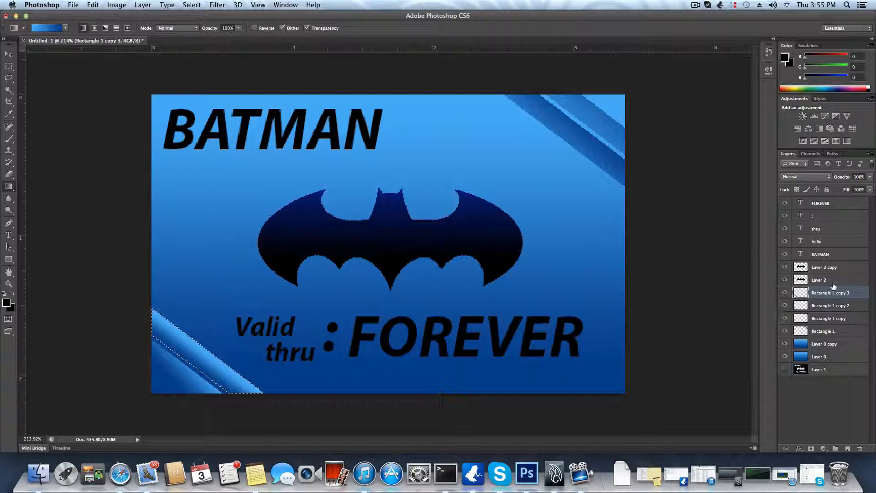
# Step: Try to convert the BATMAN text layer to a smart object and apply a gradient to it
pyautogui.click(824, 254)
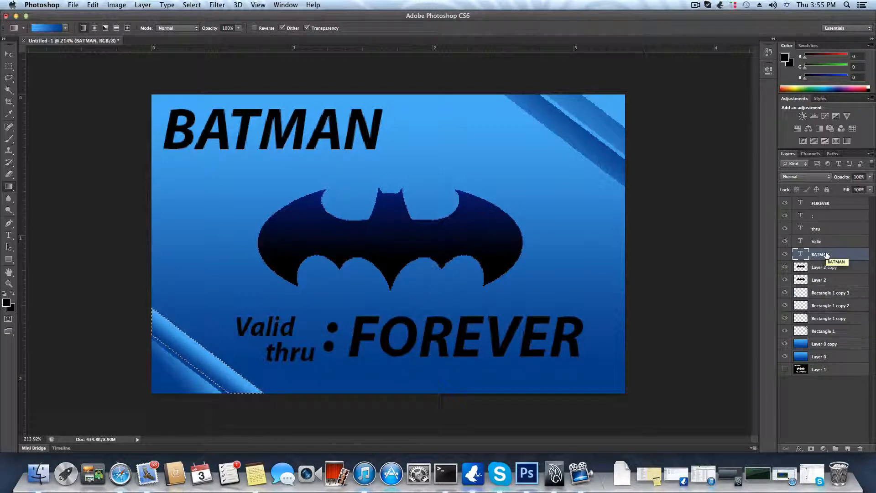
pyautogui.rightClick(827, 255)
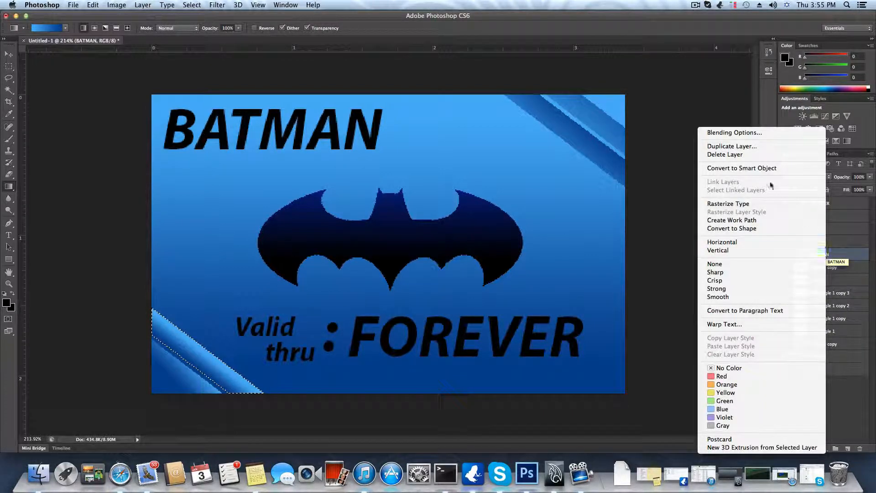
pyautogui.click(763, 169)
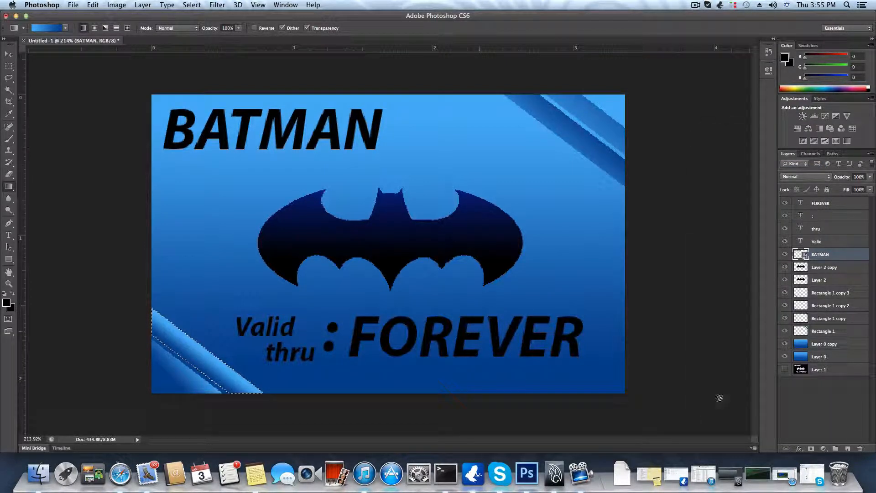
pyautogui.click(799, 448)
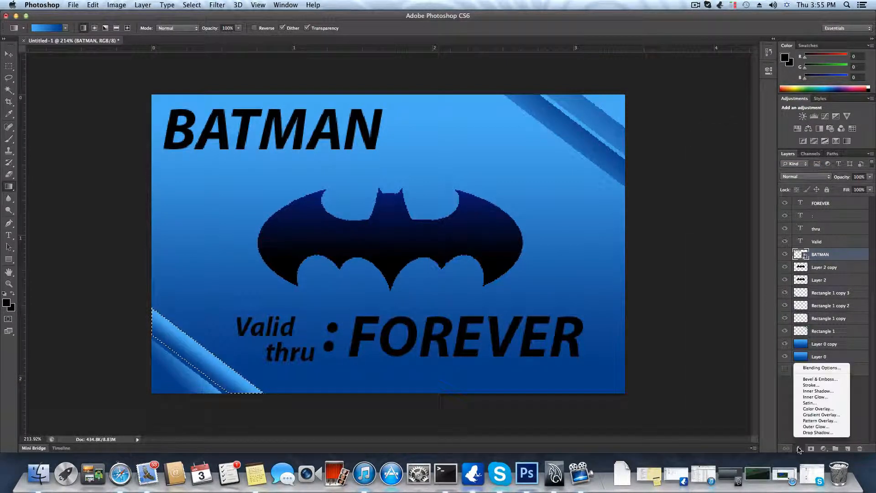
pyautogui.click(825, 403)
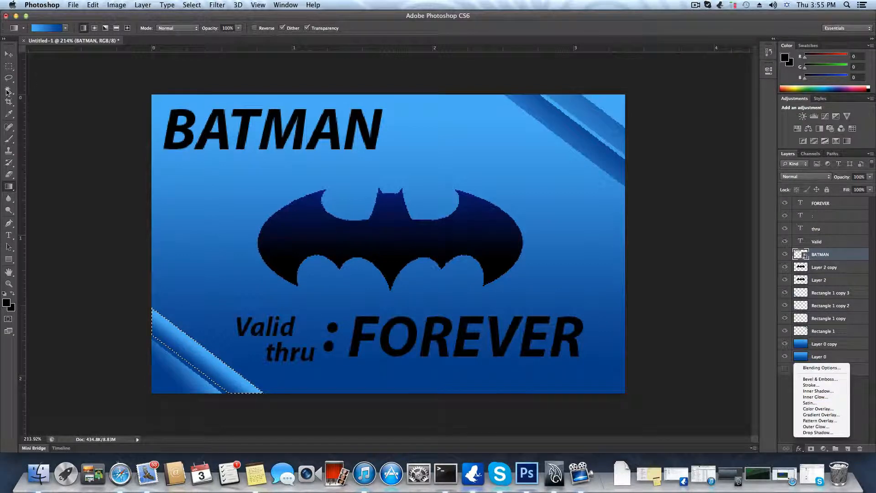
pyautogui.click(8, 88)
pyautogui.click(443, 288)
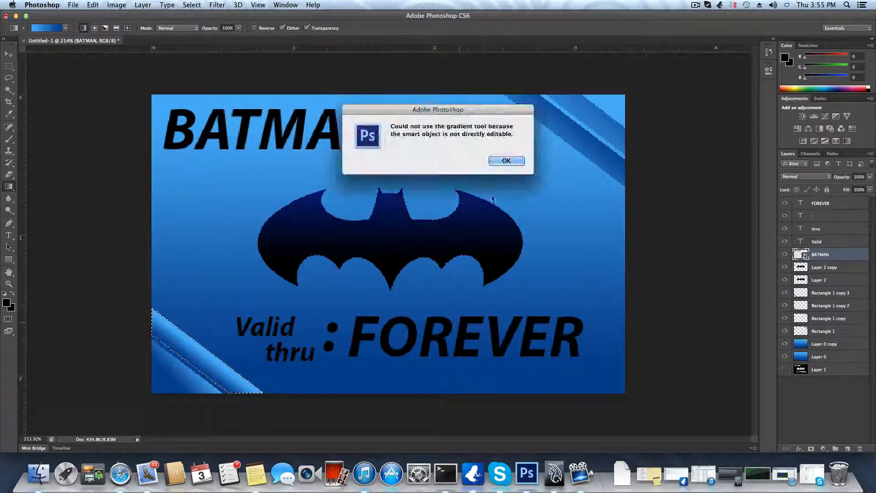
pyautogui.click(506, 161)
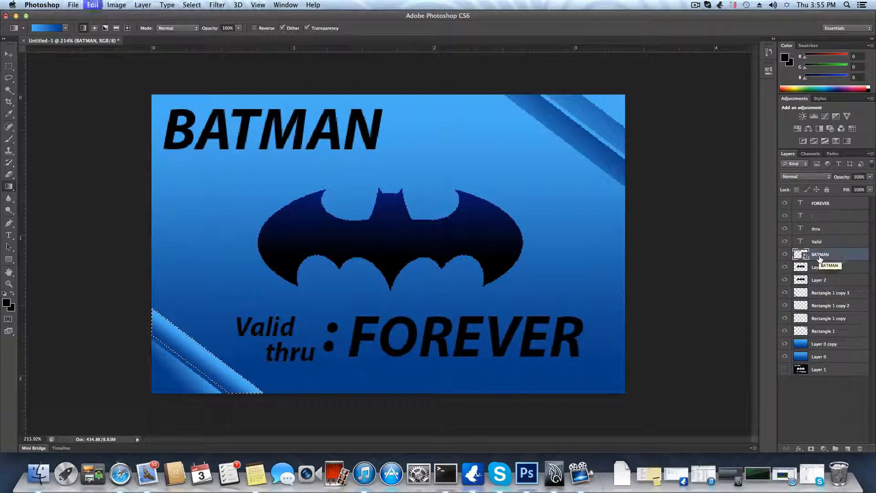
pyautogui.press('super+z')
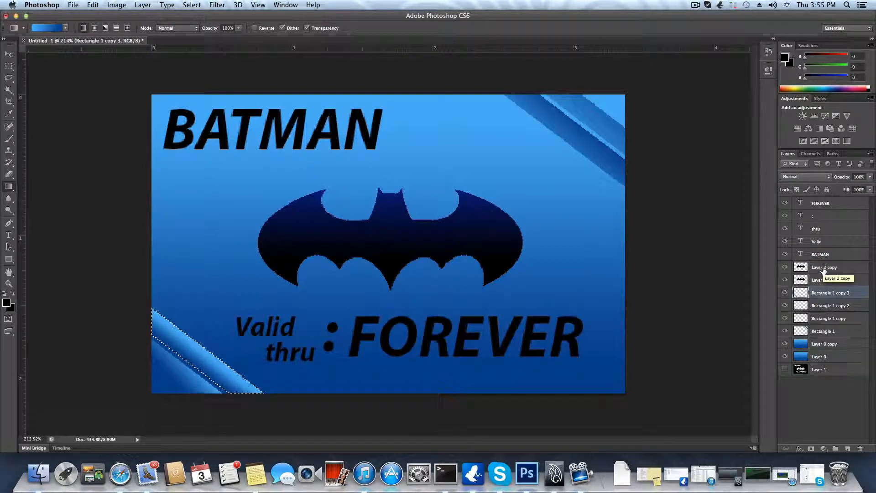
# Step: Try to select the BATMAN lettering with the Magic Wand while its layer is still live text
pyautogui.click(822, 255)
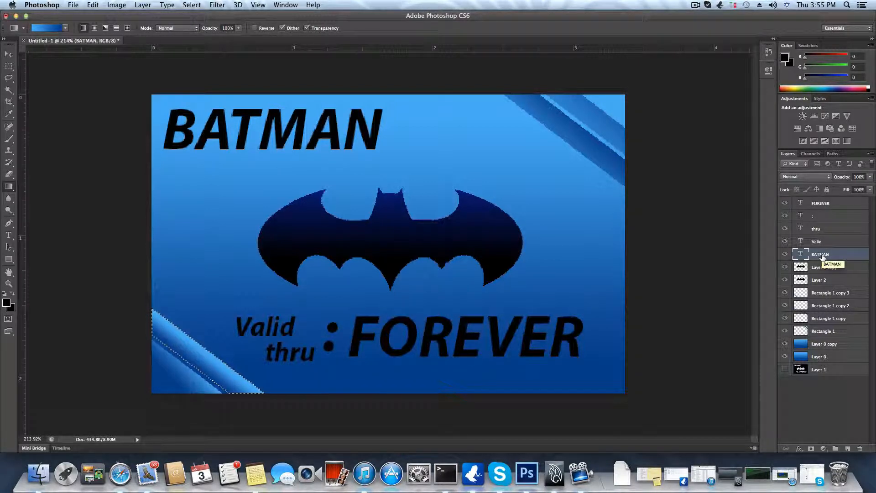
pyautogui.click(9, 90)
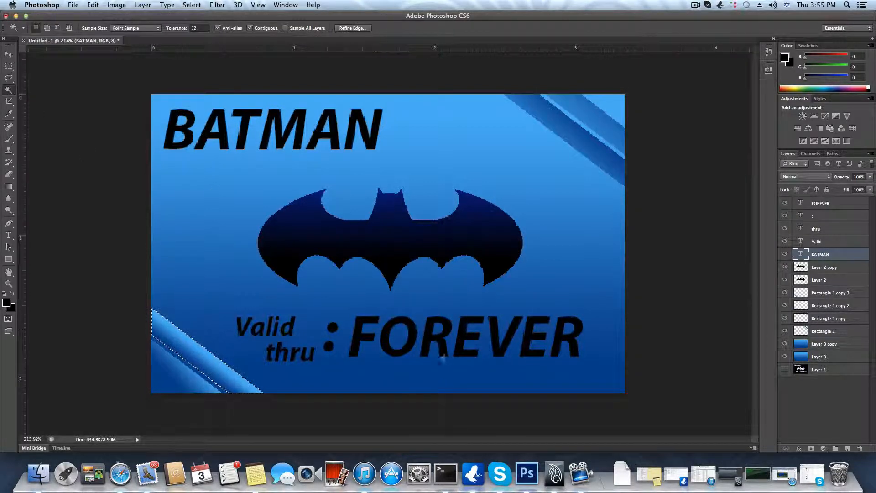
pyautogui.click(439, 341)
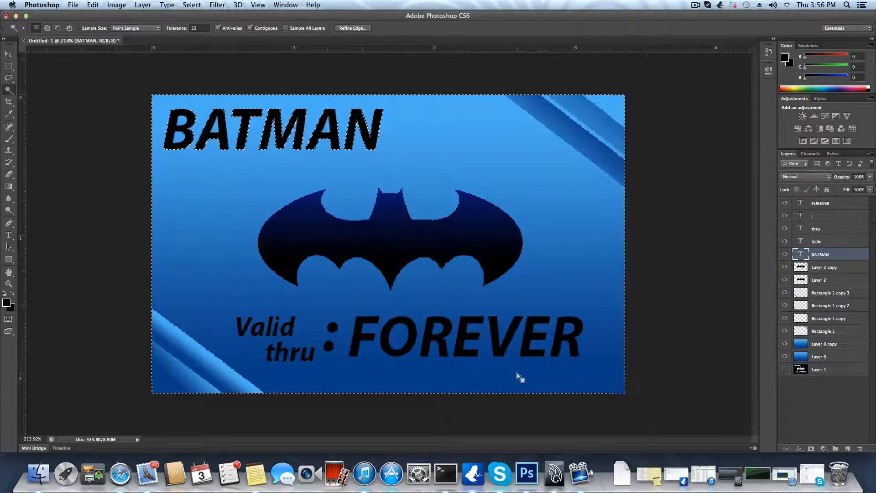
# Step: Clear the current selection and rasterize the BATMAN type layer
pyautogui.press('super+d')
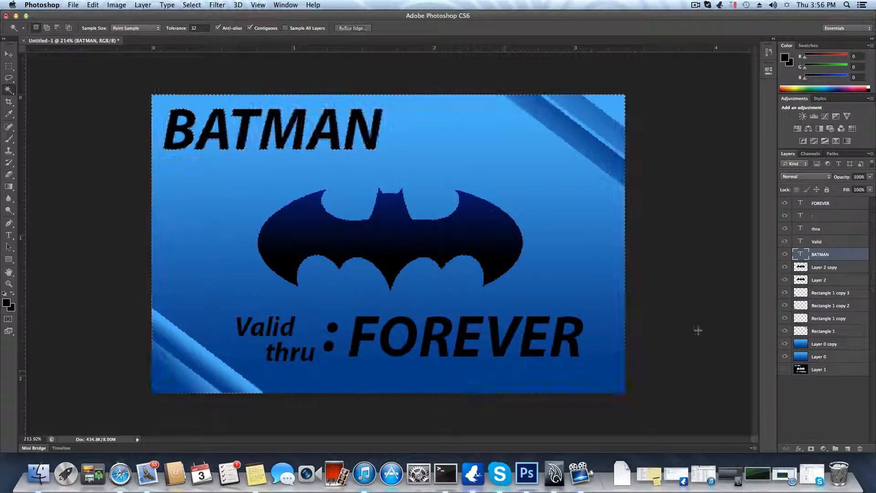
pyautogui.rightClick(805, 254)
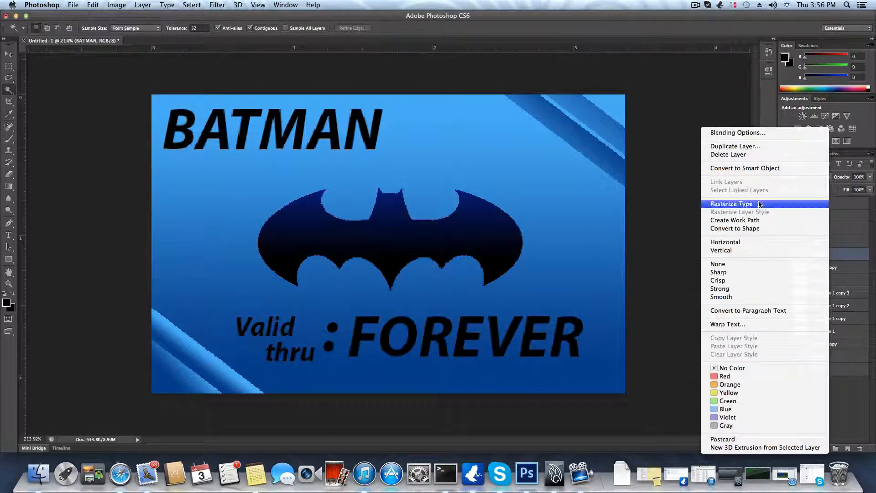
pyautogui.click(759, 204)
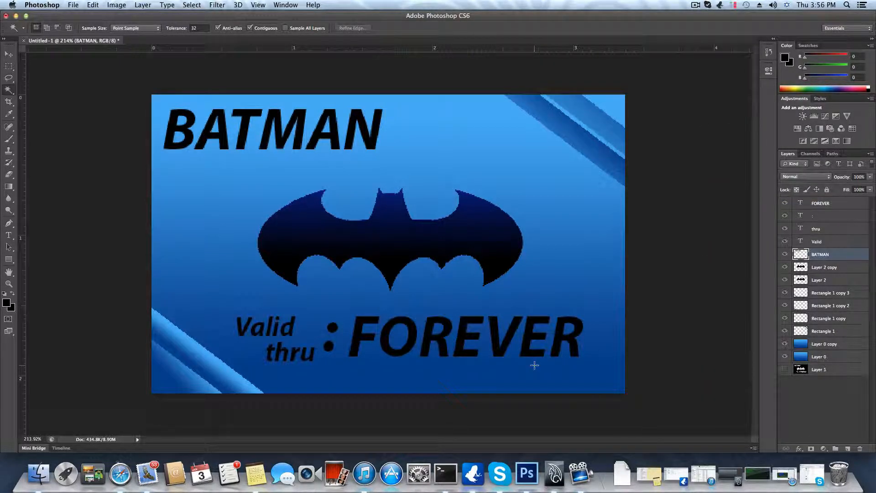
# Step: Try to select the letters at the end of BATMAN with the Magic Wand, and deselect everything
pyautogui.click(274, 121)
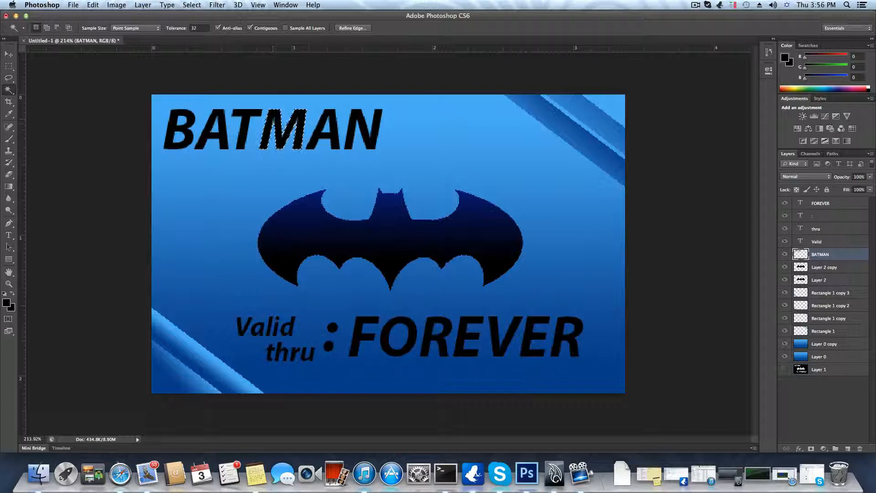
pyautogui.press('shift')
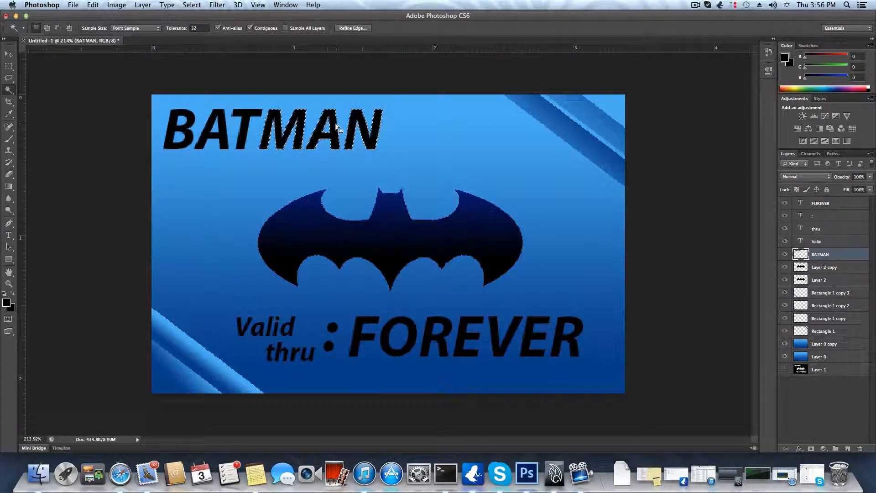
pyautogui.keyDown('shift'); pyautogui.click(368, 132); pyautogui.keyUp('shift')
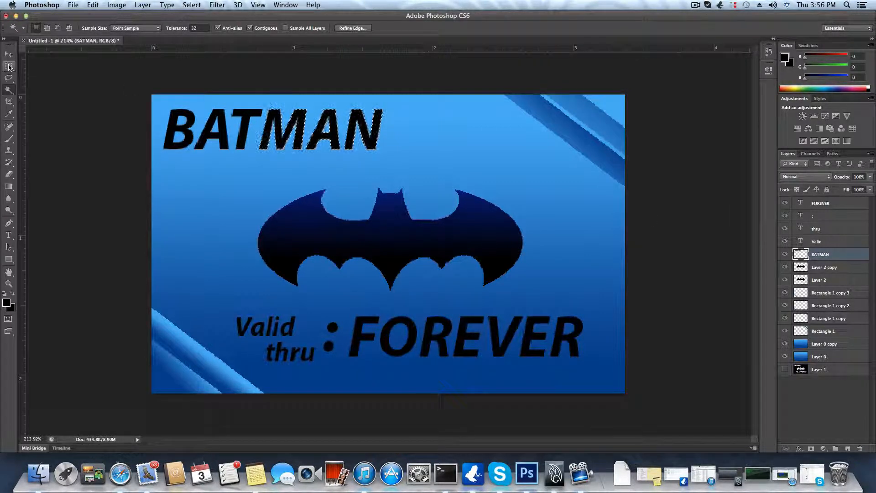
pyautogui.click(192, 170)
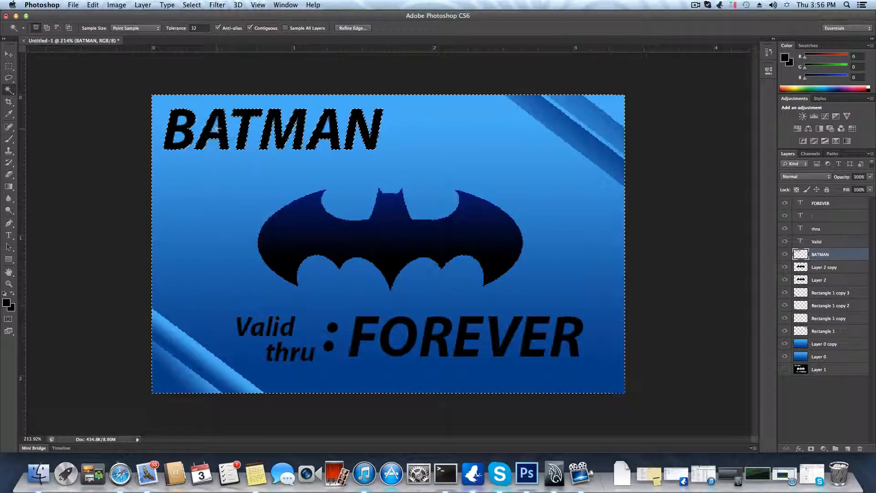
pyautogui.press('super+d')
# Step: Select all six letters on the rasterized BATMAN layer by adding each one to a Magic Wand selection
pyautogui.click(8, 66)
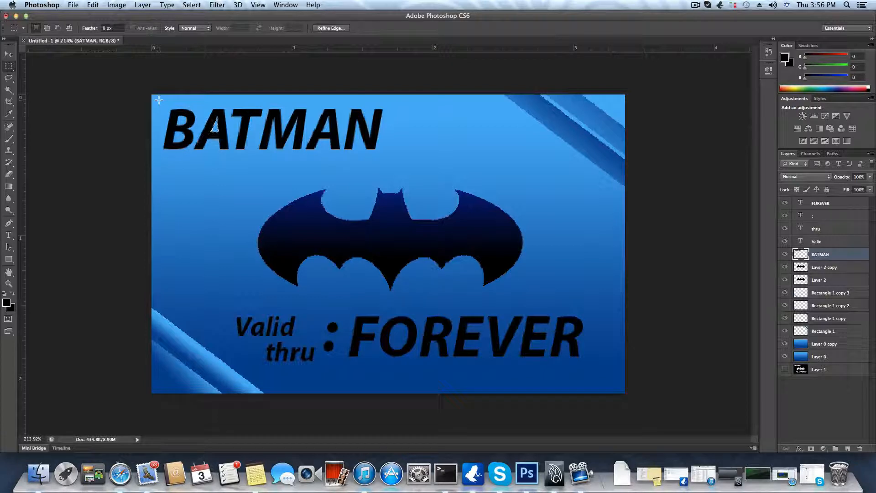
pyautogui.click(8, 90)
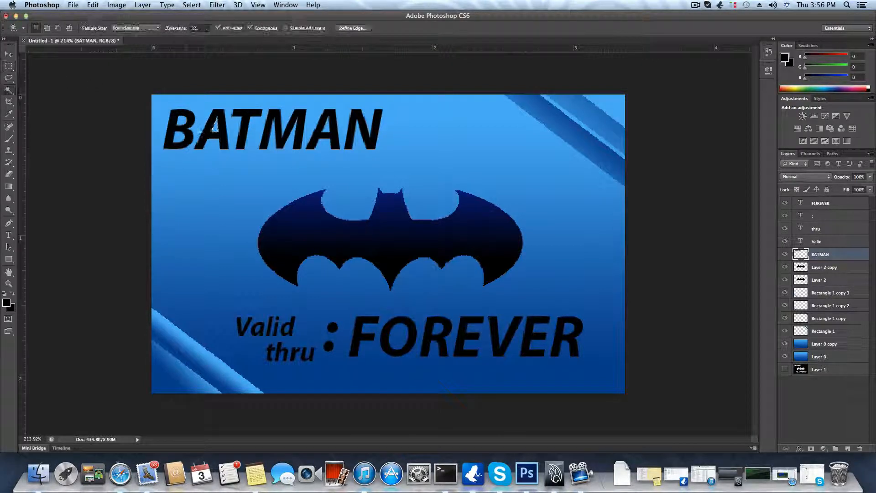
pyautogui.click(185, 125)
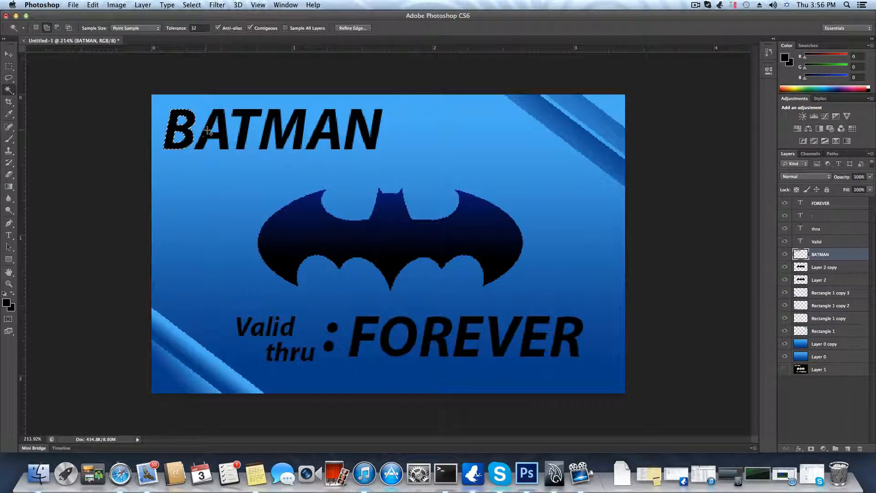
pyautogui.click(206, 137)
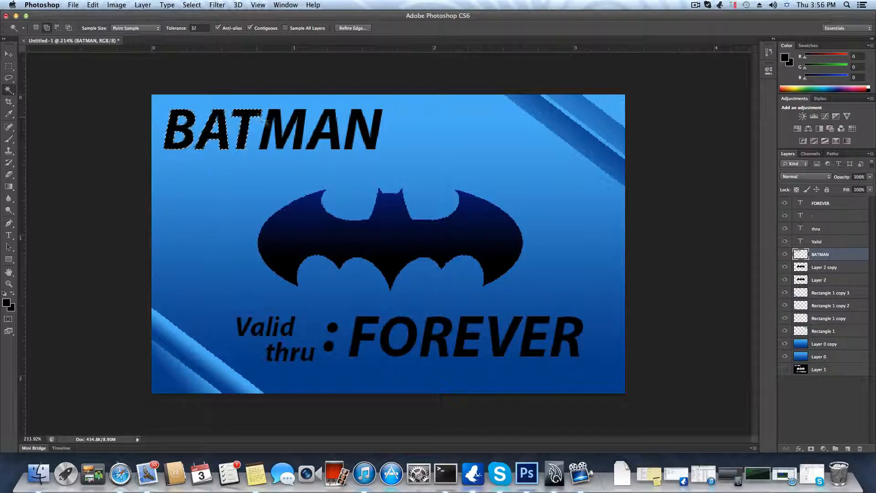
pyautogui.click(269, 122)
pyautogui.click(319, 133)
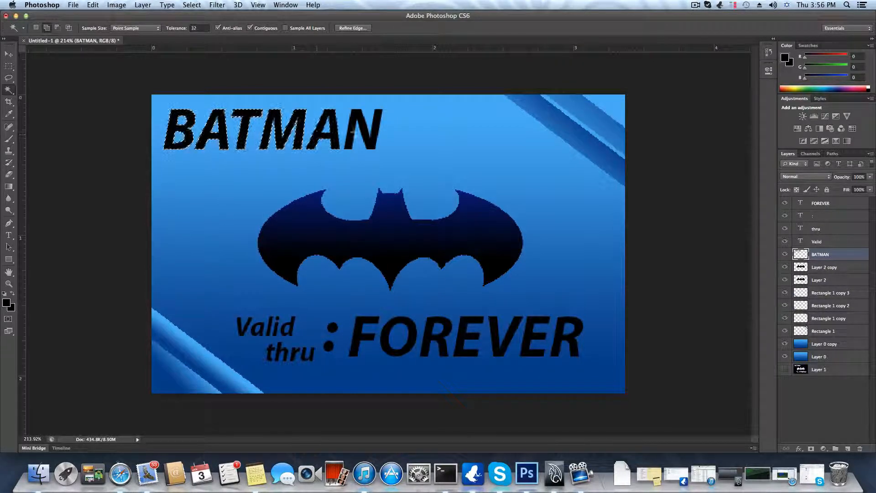
pyautogui.click(356, 132)
pyautogui.click(36, 28)
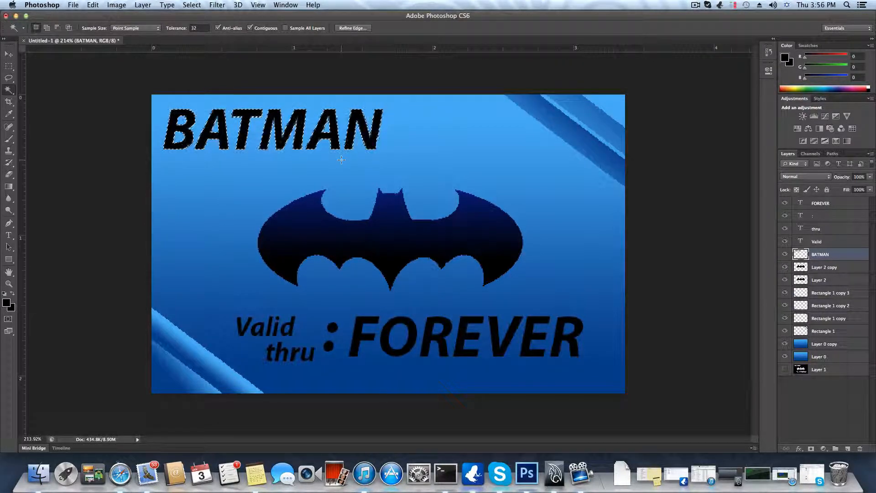
# Step: Fill the selected BATMAN letters with the current light-to-dark blue gradient from top to bottom
pyautogui.press('g')
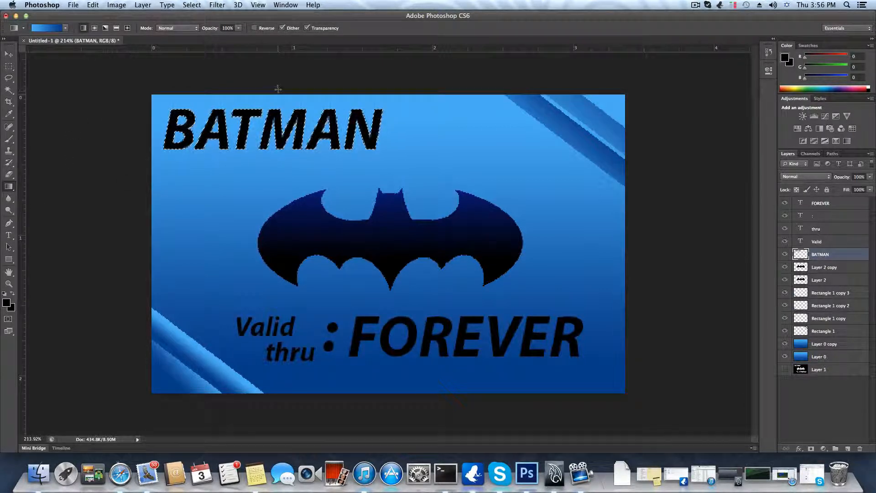
pyautogui.moveTo(276, 87); pyautogui.dragTo(277, 192)
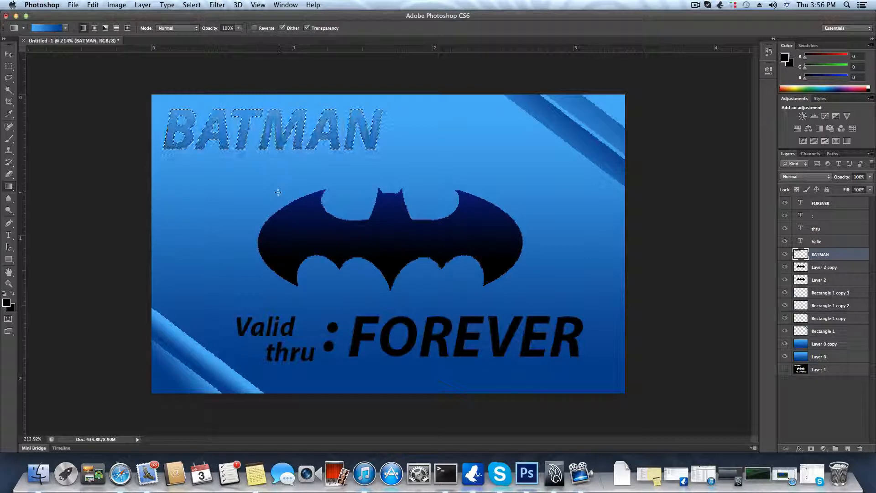
pyautogui.moveTo(265, 163); pyautogui.dragTo(265, 164)
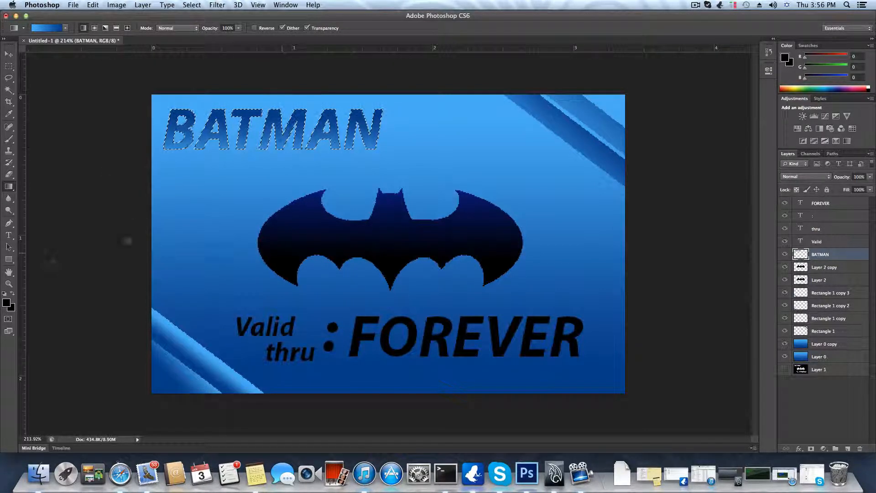
# Step: Change the gradient's light-blue stop to yellow-green and refill the BATMAN letters with yellow-green at the base fading to dark blue above
pyautogui.click(48, 29)
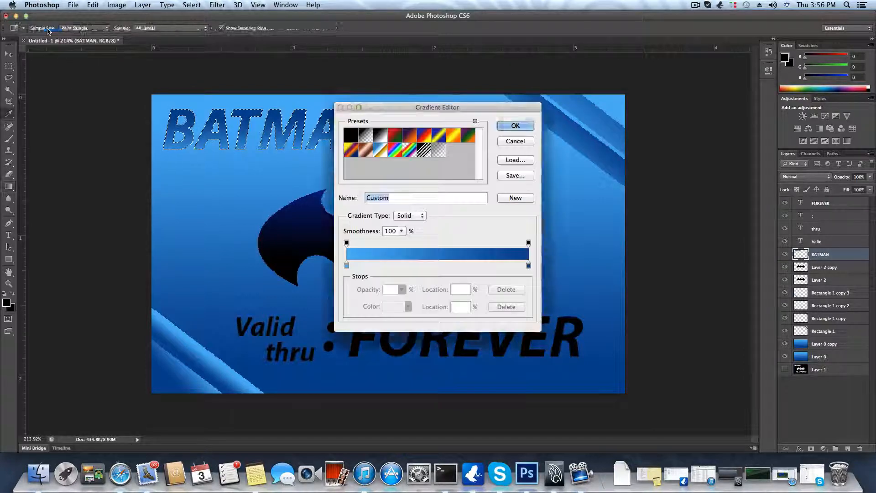
pyautogui.doubleClick(347, 265)
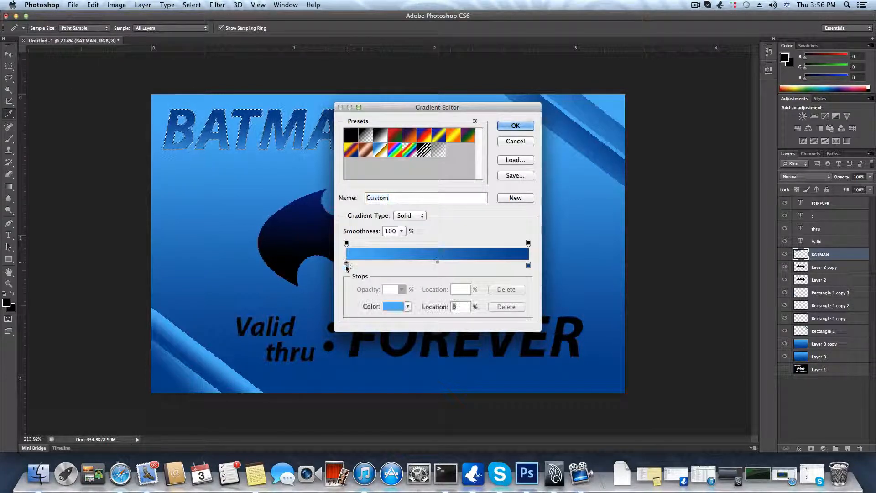
pyautogui.moveTo(415, 221); pyautogui.dragTo(363, 204)
pyautogui.click(445, 245)
pyautogui.moveTo(401, 166); pyautogui.dragTo(409, 160)
pyautogui.click(527, 144)
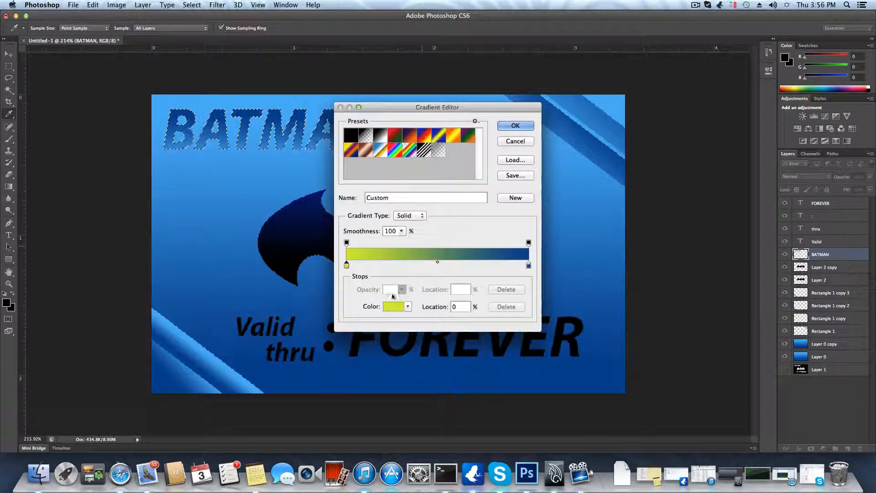
pyautogui.click(516, 126)
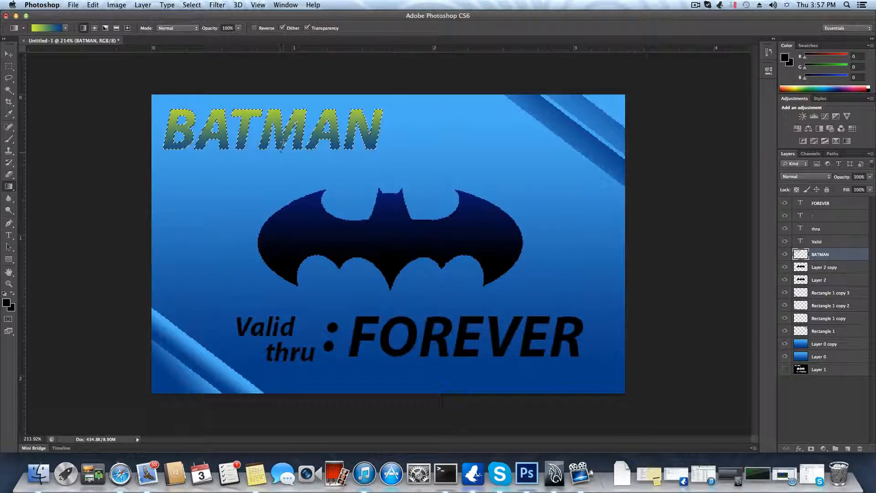
pyautogui.moveTo(280, 148); pyautogui.dragTo(283, 111)
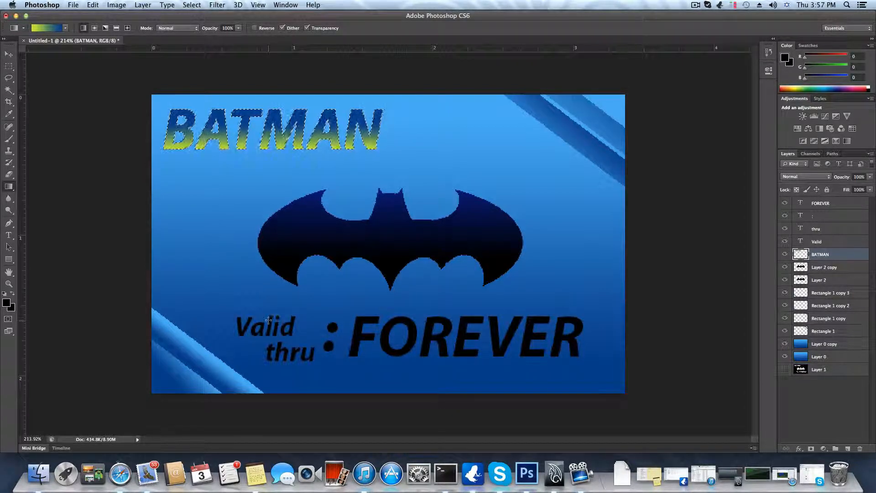
# Step: Select the bat logo shape on the Layer 2 copy layer with the Magic Wand
pyautogui.click(826, 269)
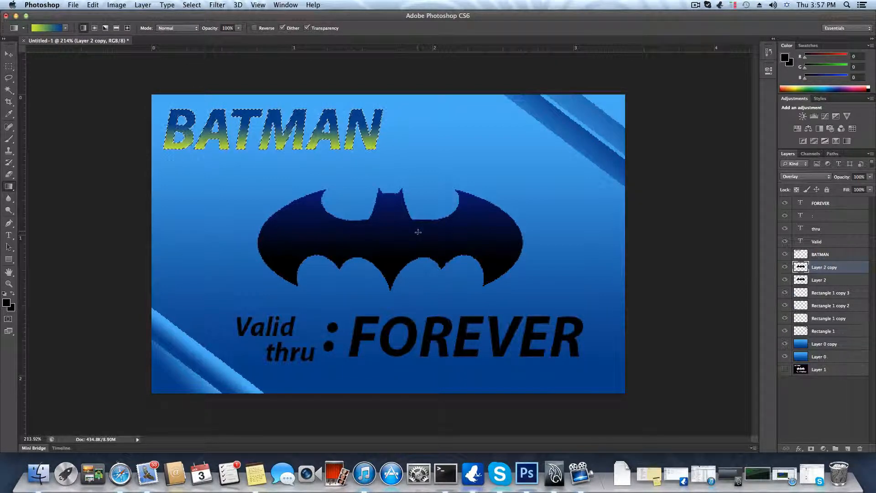
pyautogui.click(8, 90)
pyautogui.click(313, 217)
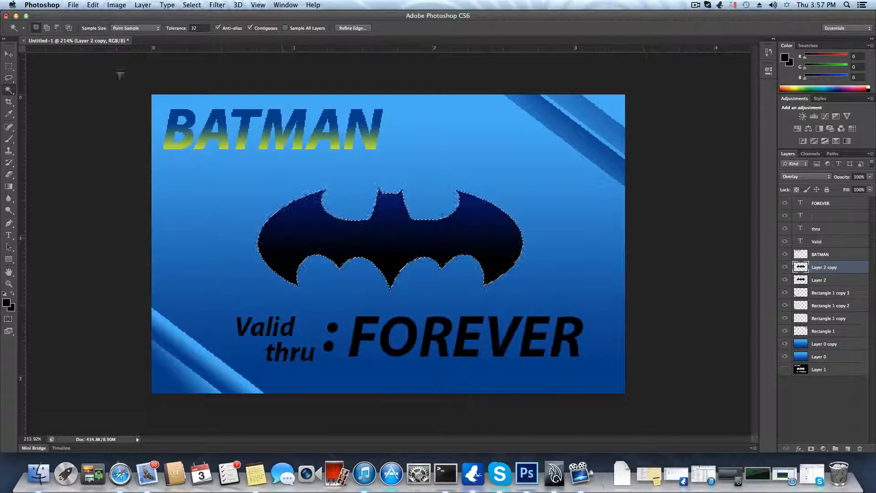
# Step: Fill the selected bat logo vertically with the yellow-green to dark-blue gradient, redrawing it for brighter blue above and near-black below
pyautogui.click(9, 186)
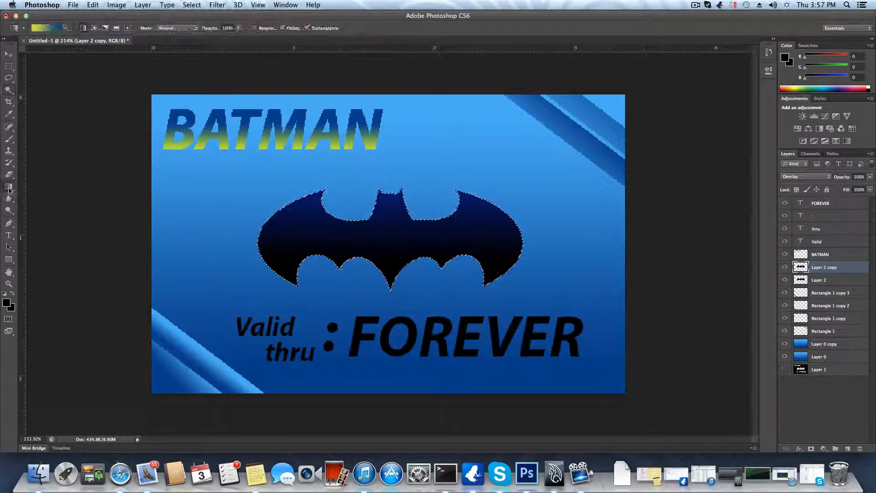
pyautogui.click(43, 29)
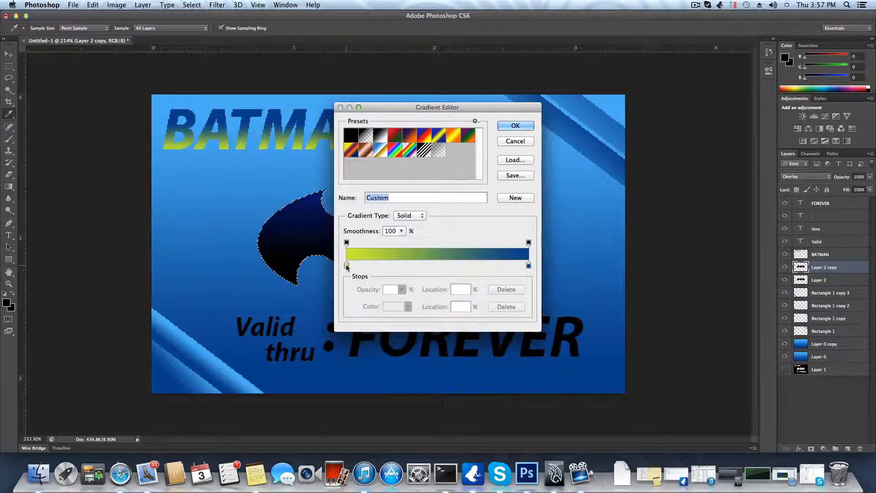
pyautogui.click(515, 125)
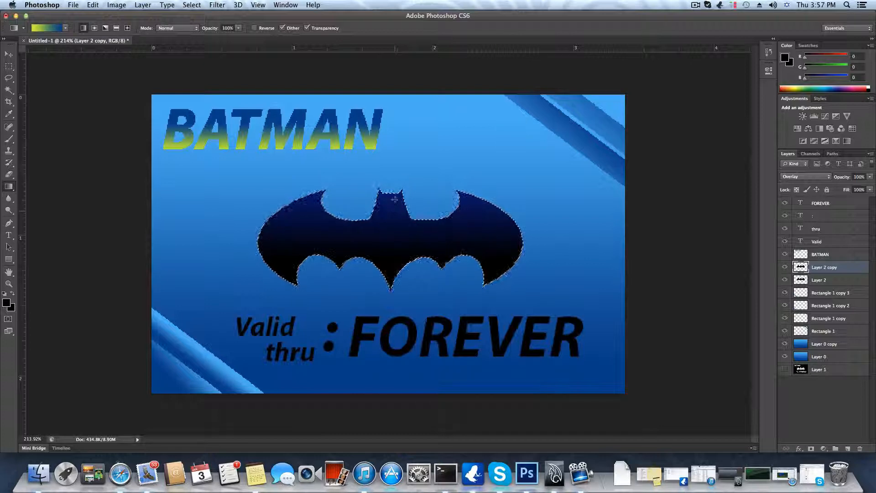
pyautogui.moveTo(393, 197); pyautogui.dragTo(394, 265)
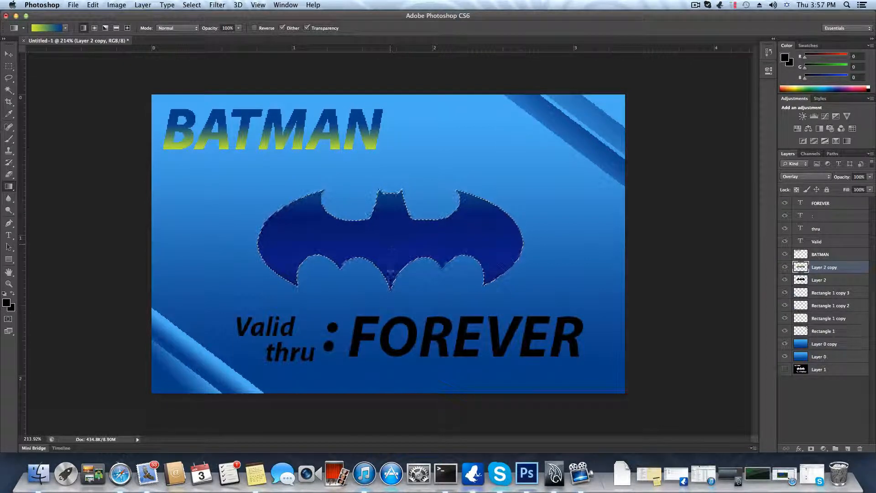
pyautogui.rightClick(388, 307)
pyautogui.click(387, 224)
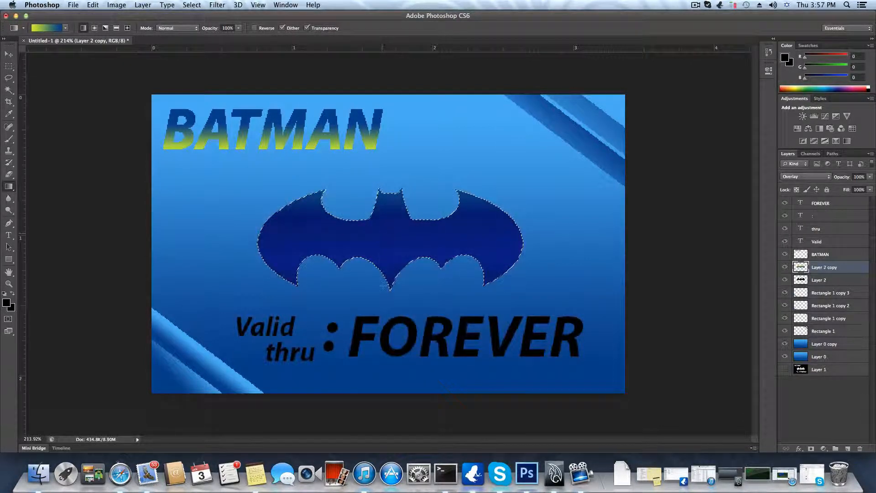
pyautogui.moveTo(386, 224)
pyautogui.mouseDown()
pyautogui.moveTo(389, 303)
pyautogui.moveTo(391, 221)
pyautogui.mouseUp()
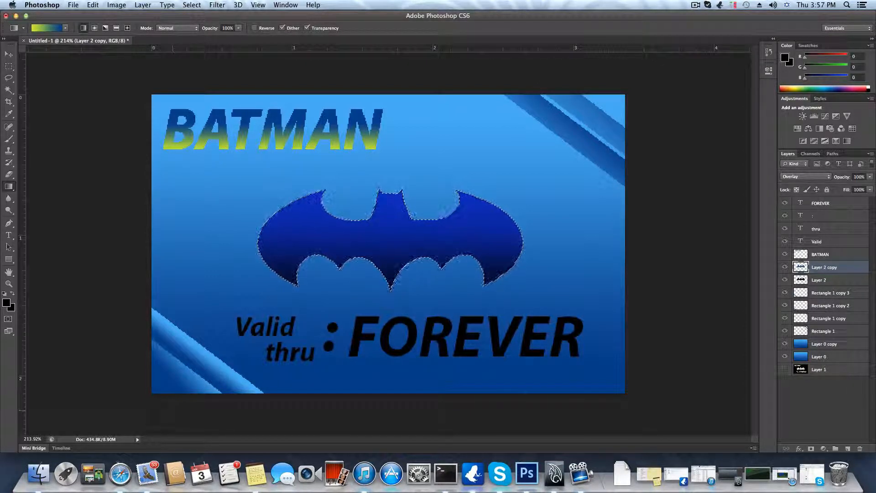
# Step: Move Layer 0 copy beneath Layer 0 in the layer stack and make the Rectangle 1 copy layer active
pyautogui.moveTo(814, 344); pyautogui.dragTo(816, 362)
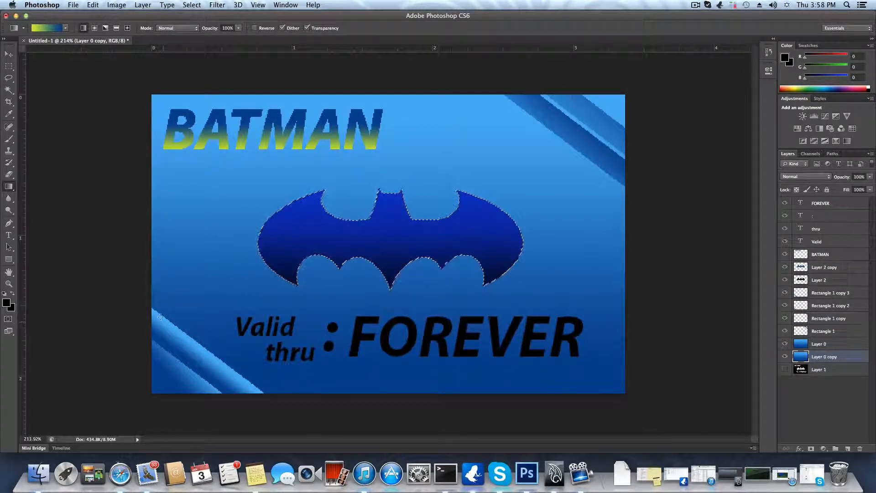
pyautogui.click(821, 331)
pyautogui.click(821, 319)
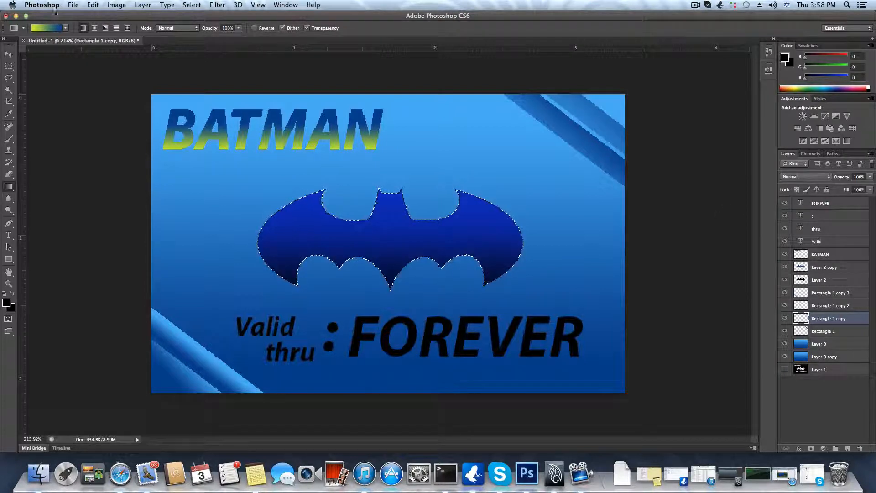
# Step: Save a PNG copy of the card to the Desktop as batmancredit, with None / Fast compression and no interlacing
pyautogui.click(73, 5)
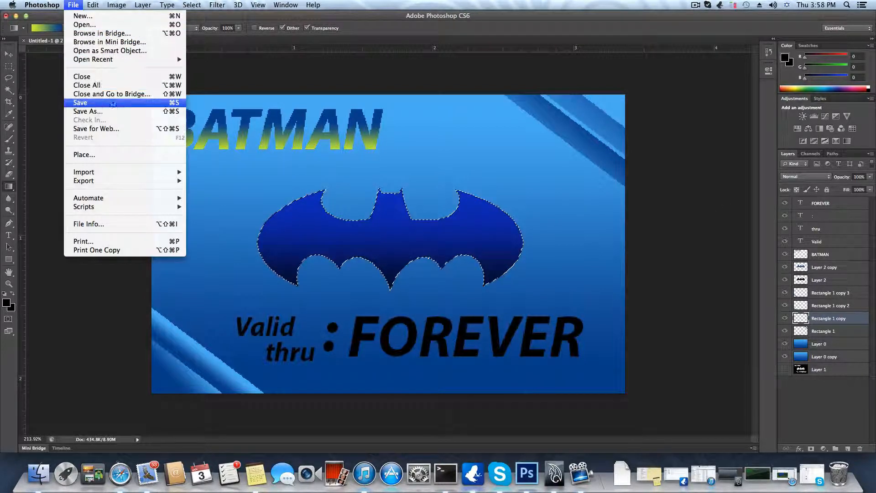
pyautogui.click(112, 112)
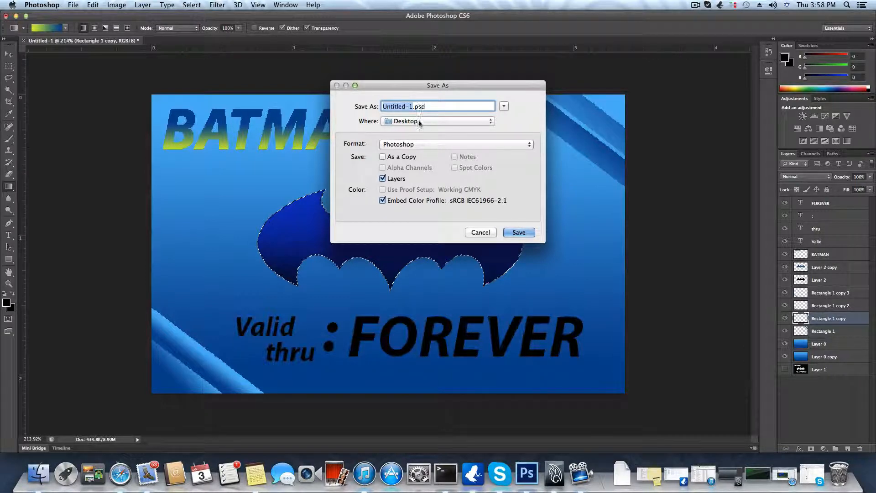
pyautogui.click(415, 145)
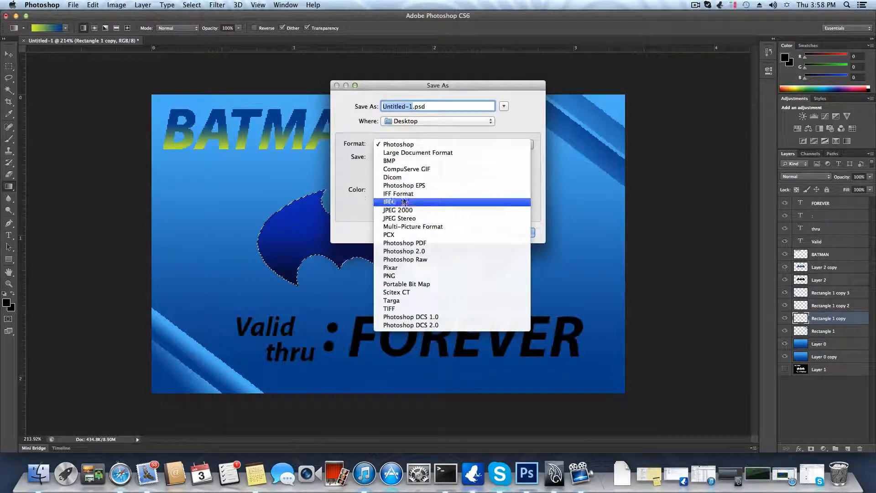
pyautogui.click(397, 276)
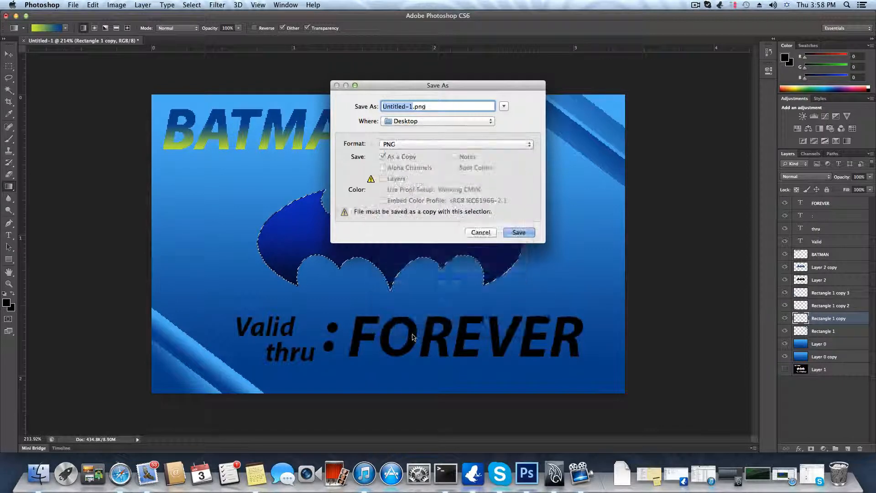
pyautogui.moveTo(429, 106); pyautogui.dragTo(384, 106)
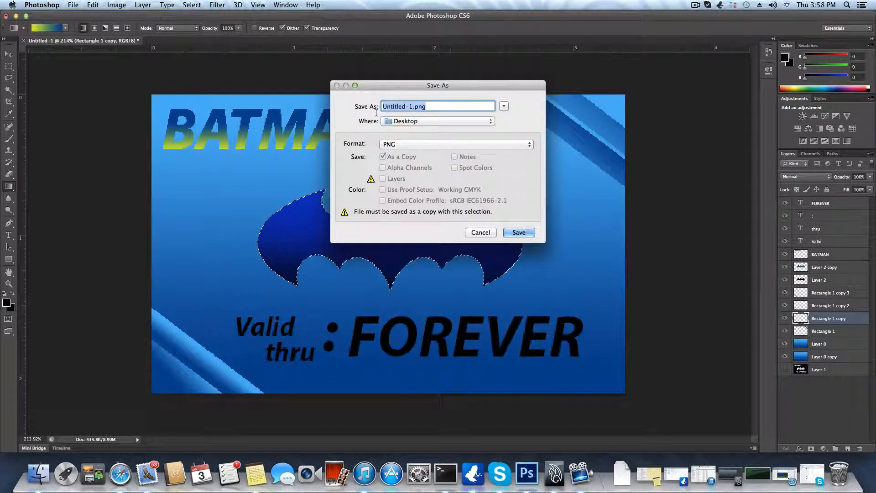
pyautogui.write('batmancredit')
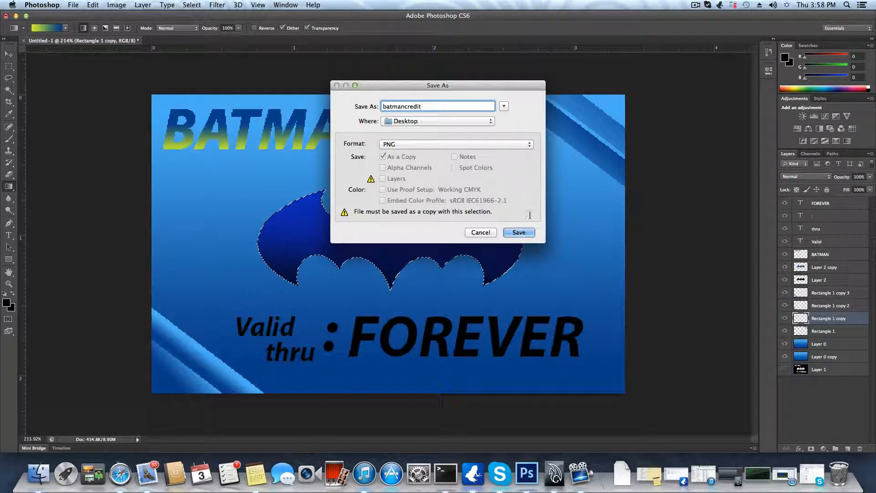
pyautogui.click(517, 232)
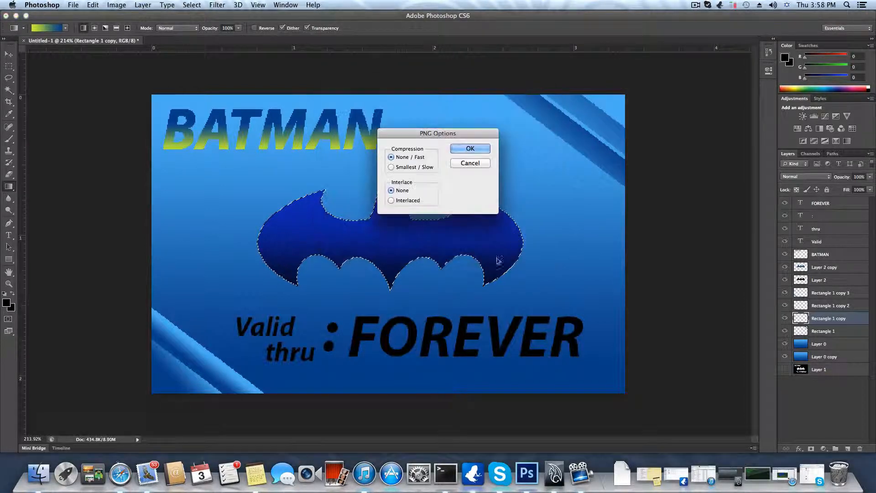
pyautogui.click(472, 149)
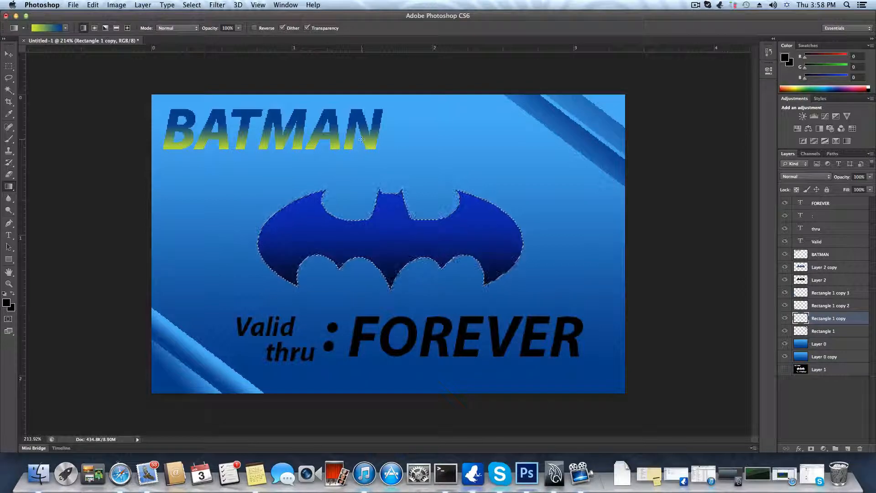
# Step: Switch to Maya, create a polygon cube at the grid origin and display it shaded
pyautogui.click(16, 16)
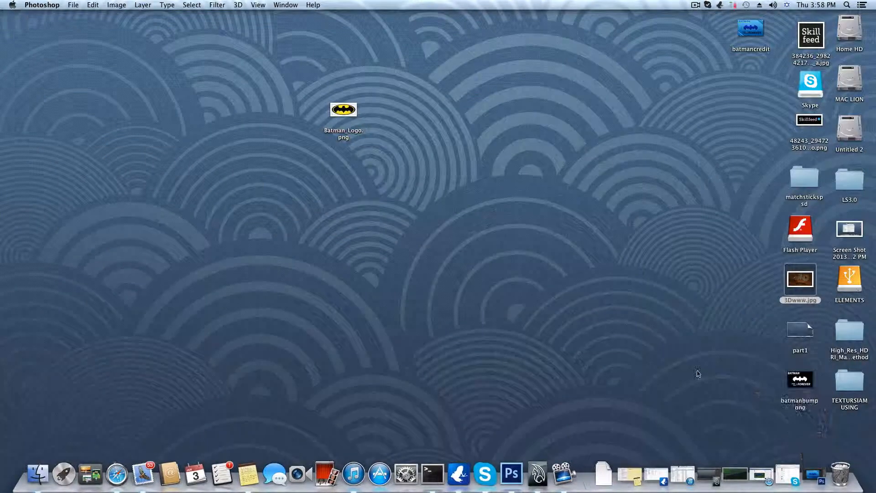
pyautogui.click(715, 473)
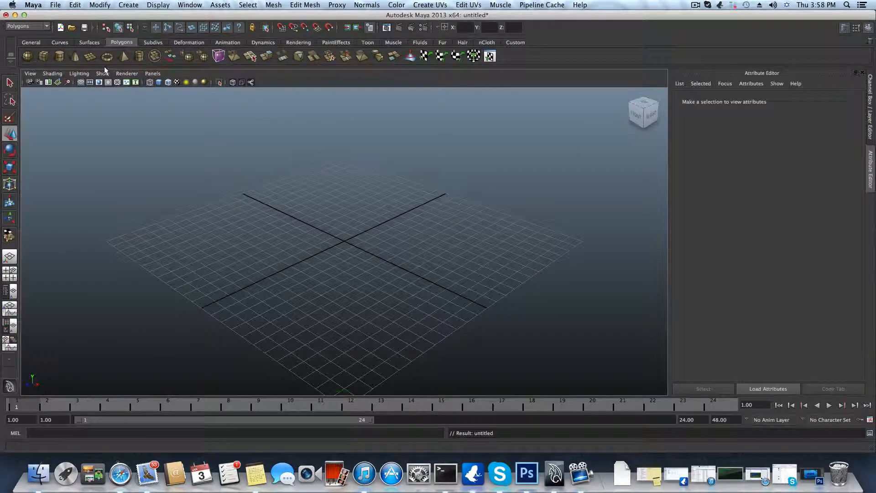
pyautogui.click(42, 57)
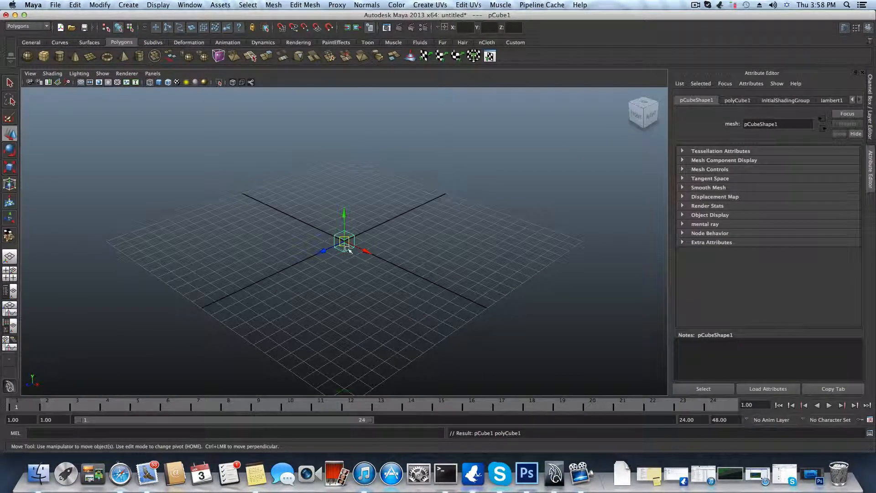
pyautogui.keyDown('alt'); pyautogui.moveTo(347, 249); pyautogui.dragTo(511, 270, button='right'); pyautogui.keyUp('alt')
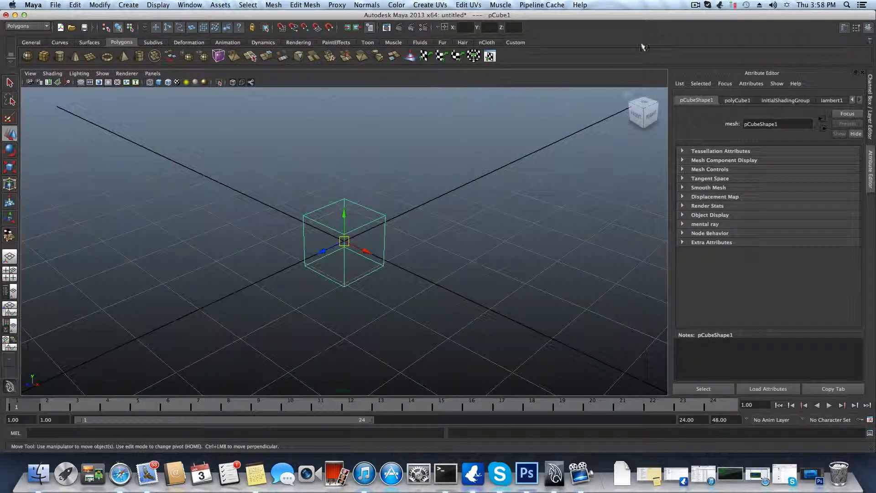
pyautogui.press('super+space')
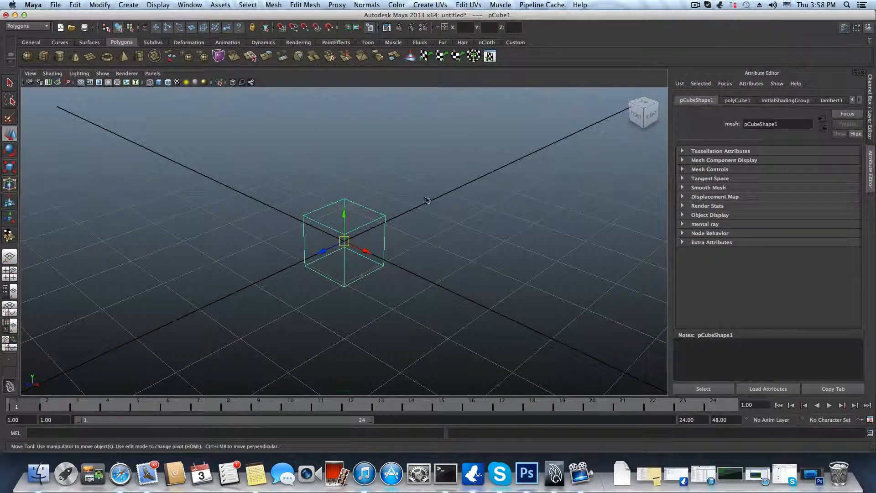
pyautogui.press('5')
pyautogui.scroll(2, 307, 249)
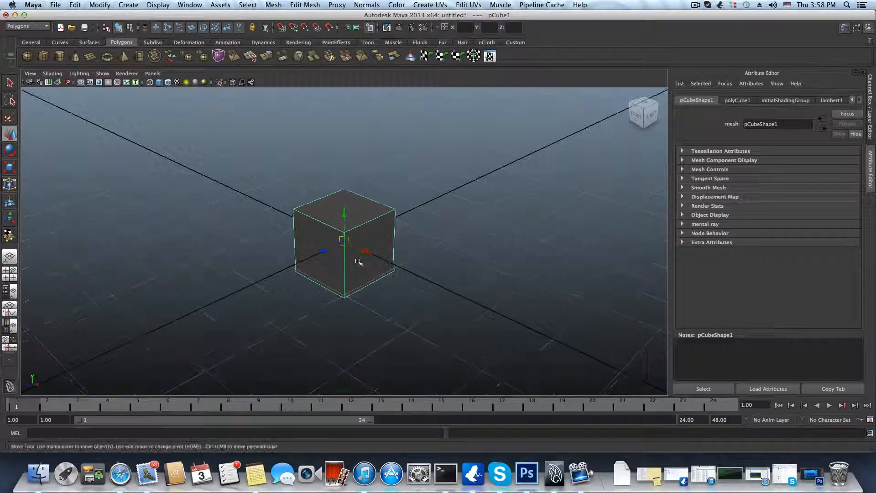
# Step: Scale the cube into a thin upright card-shaped slab, about 0.26 in X, 3.86 in Y and 6.04 in Z
pyautogui.click(7, 170)
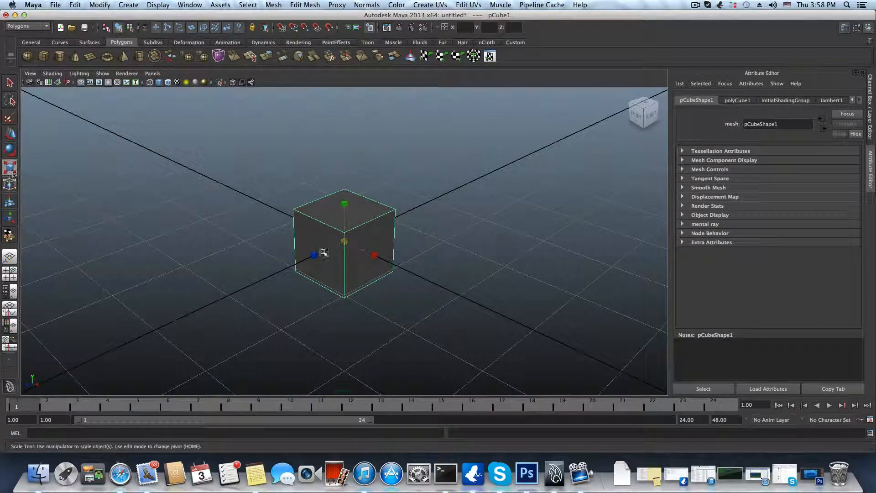
pyautogui.keyDown('alt'); pyautogui.moveTo(324, 253); pyautogui.dragTo(346, 240); pyautogui.keyUp('alt')
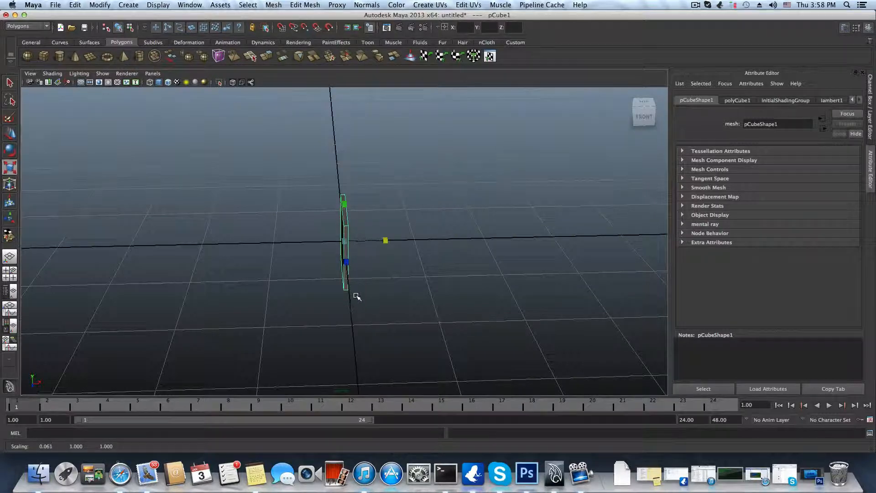
pyautogui.keyDown('alt'); pyautogui.moveTo(358, 285); pyautogui.dragTo(455, 287); pyautogui.keyUp('alt')
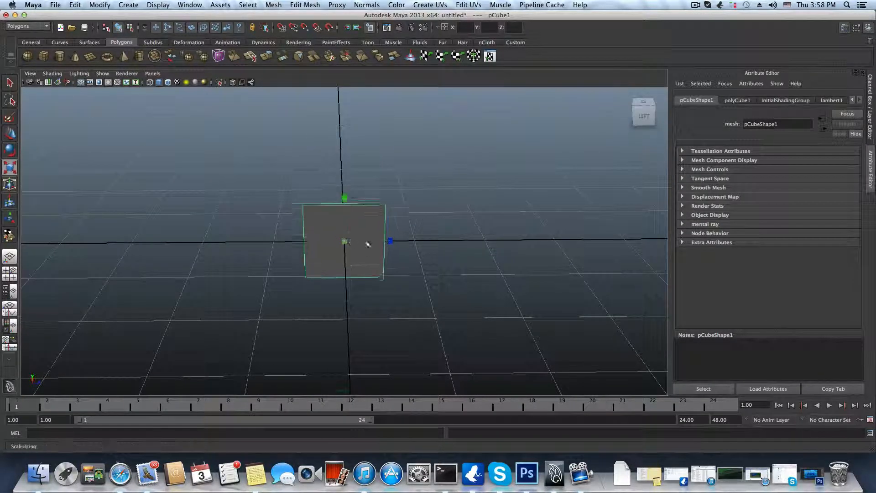
pyautogui.keyDown('alt'); pyautogui.moveTo(368, 244); pyautogui.dragTo(500, 252, button='right'); pyautogui.keyUp('alt')
pyautogui.keyDown('alt'); pyautogui.moveTo(500, 252); pyautogui.dragTo(344, 201); pyautogui.keyUp('alt')
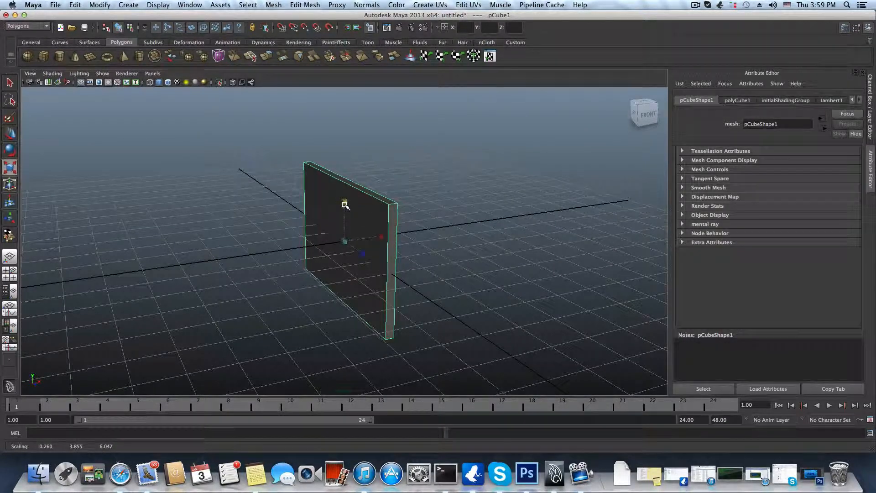
# Step: Set the slab's height subdivisions to 5 and depth subdivisions to 7
pyautogui.click(737, 100)
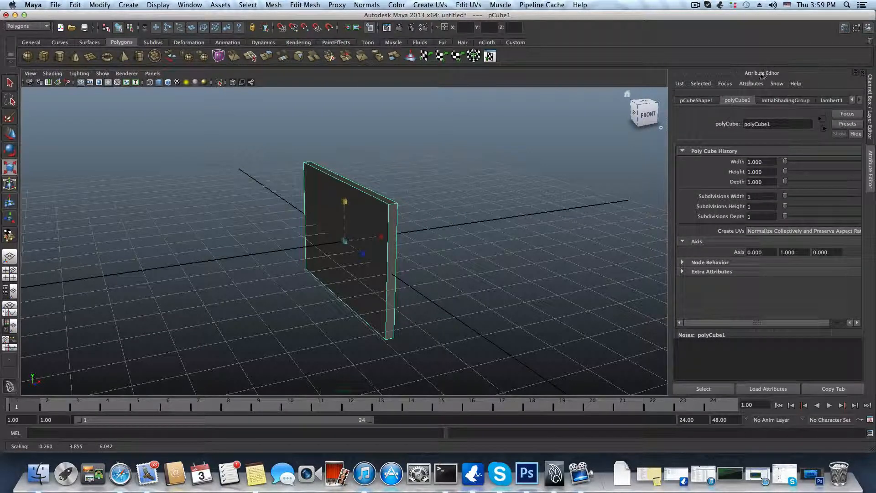
pyautogui.click(786, 197)
pyautogui.moveTo(786, 197); pyautogui.dragTo(796, 215)
pyautogui.keyDown('alt'); pyautogui.moveTo(632, 204); pyautogui.dragTo(502, 206); pyautogui.keyUp('alt')
pyautogui.keyDown('alt'); pyautogui.moveTo(426, 194); pyautogui.dragTo(385, 196); pyautogui.keyUp('alt')
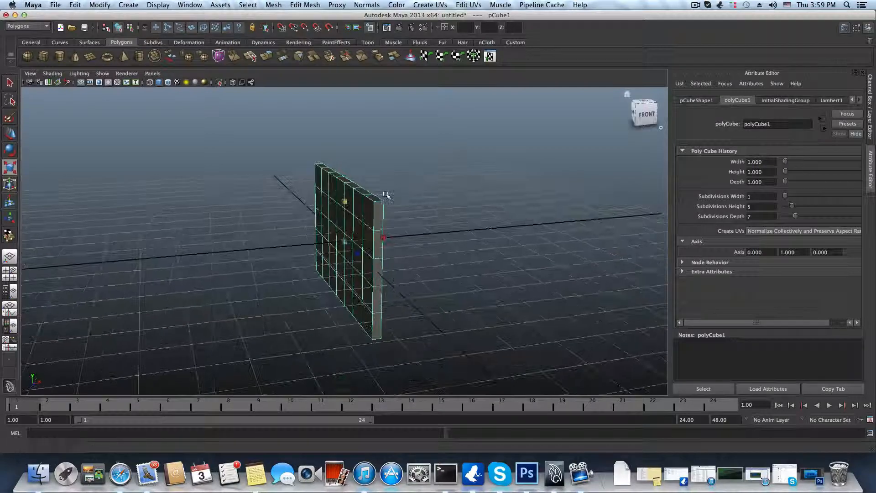
# Step: Soften the slab's edges and deselect it
pyautogui.keyDown('alt'); pyautogui.moveTo(386, 195); pyautogui.dragTo(418, 184, button='right'); pyautogui.keyUp('alt')
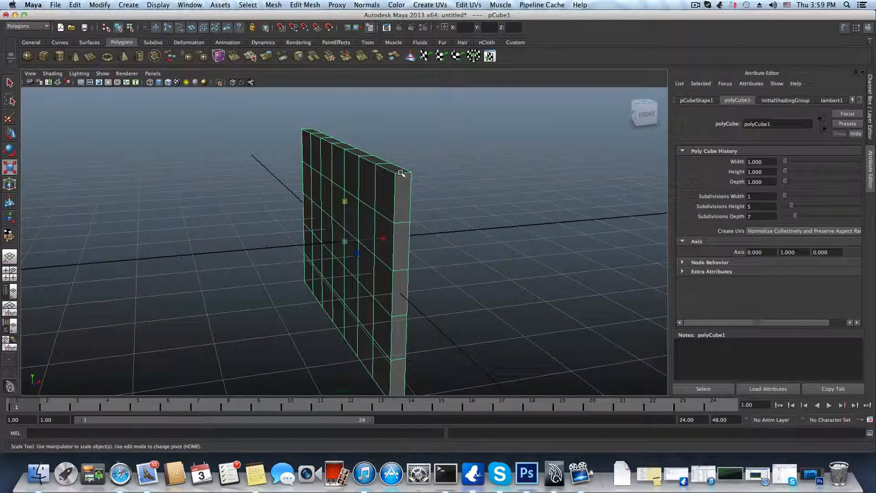
pyautogui.keyDown('shift'); pyautogui.moveTo(402, 173); pyautogui.dragTo(443, 223, button='right'); pyautogui.keyUp('shift')
pyautogui.click(448, 154)
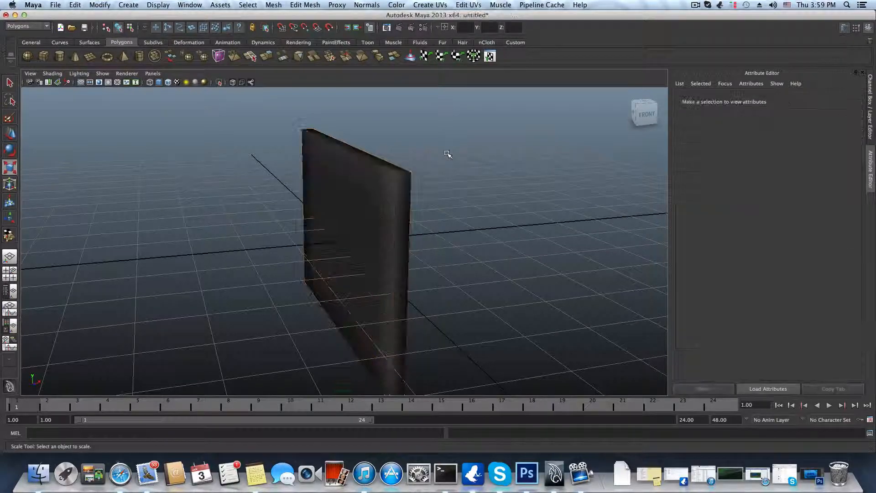
# Step: Try to select the short edge at the slab's upper corner in edge mode, and undo the selection
pyautogui.click(398, 182)
pyautogui.rightClick(400, 183)
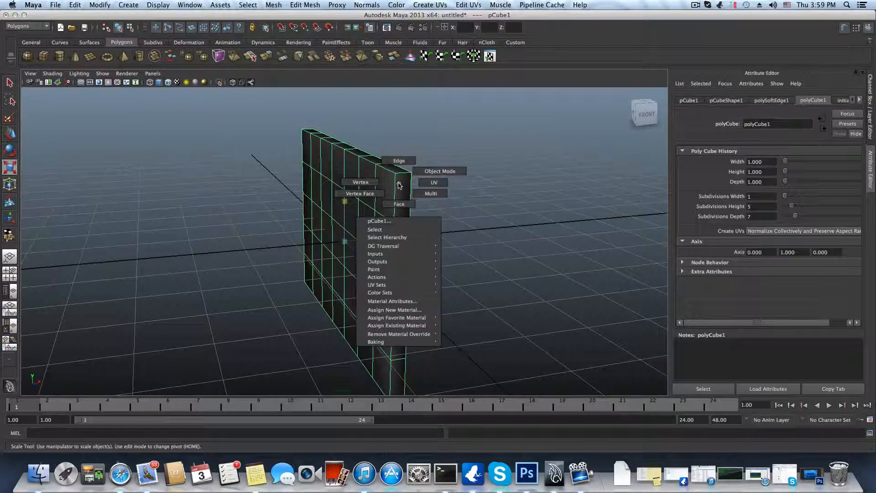
pyautogui.click(361, 183)
pyautogui.keyDown('alt'); pyautogui.moveTo(362, 192); pyautogui.dragTo(425, 205); pyautogui.keyUp('alt')
pyautogui.click(424, 205)
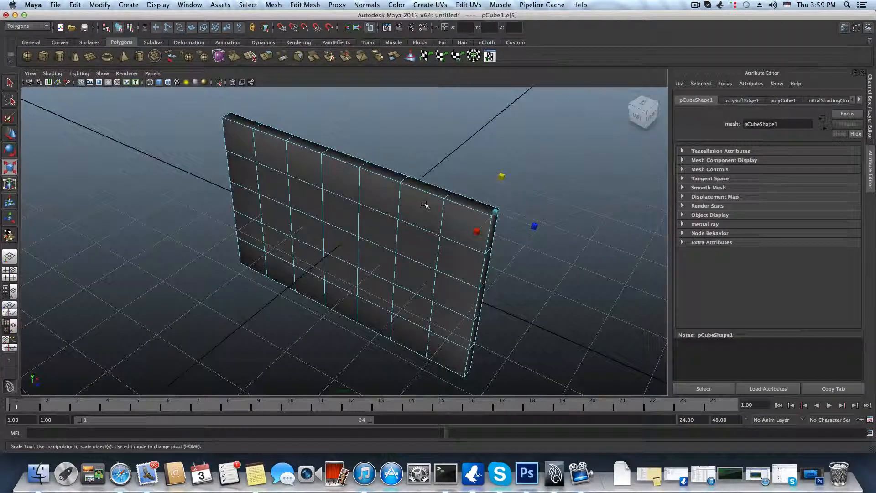
pyautogui.press('z')
pyautogui.press('z')
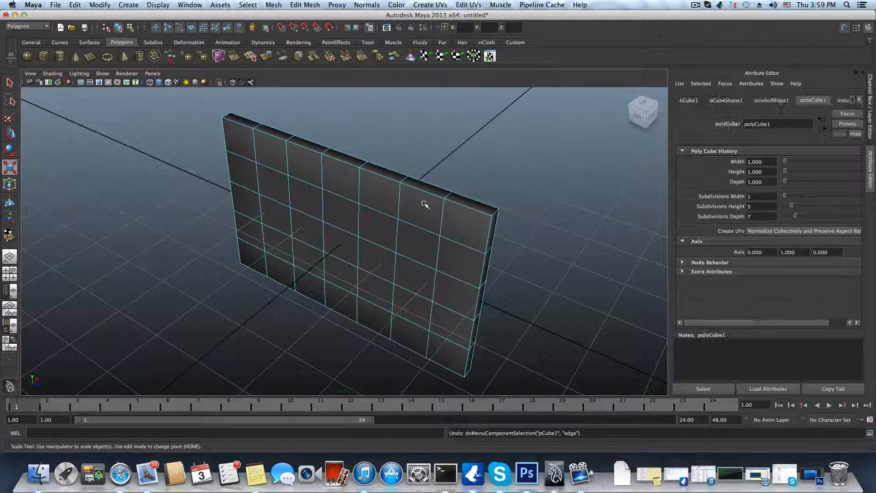
# Step: Undo the recent selection changes and the edge softening applied to the slab
pyautogui.press('z')
pyautogui.press('z')
pyautogui.press('z')
pyautogui.press('z')
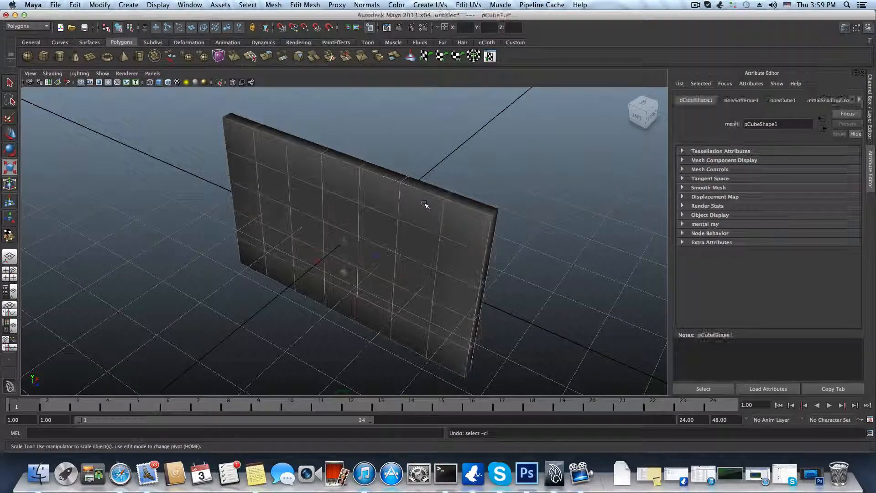
pyautogui.press('z')
# Step: Select the short edges across the slab's thickness at its four corners in edge mode
pyautogui.moveTo(424, 205)
pyautogui.keyDown('alt'); pyautogui.mouseDown()
pyautogui.moveTo(451, 206)
pyautogui.moveTo(434, 216)
pyautogui.mouseUp(); pyautogui.keyUp('alt')
pyautogui.moveTo(388, 223); pyautogui.dragTo(394, 227, button='right')
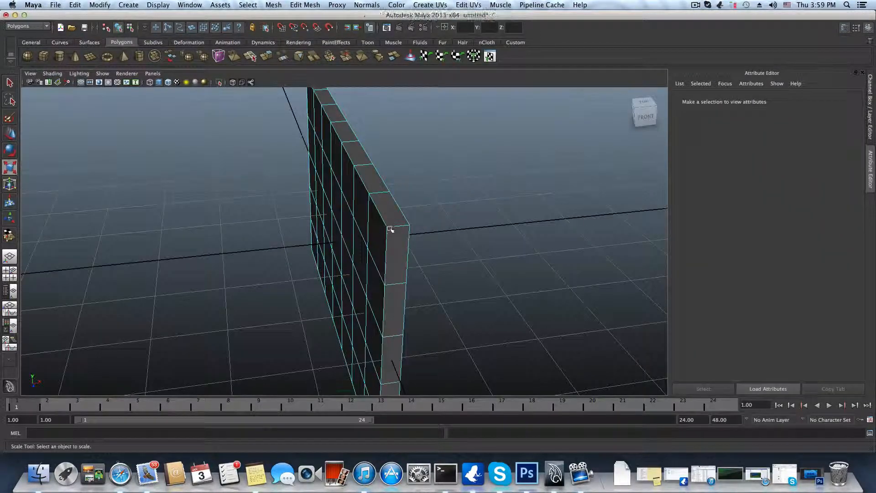
pyautogui.click(394, 227)
pyautogui.keyDown('alt'); pyautogui.moveTo(307, 196); pyautogui.dragTo(463, 195); pyautogui.keyUp('alt')
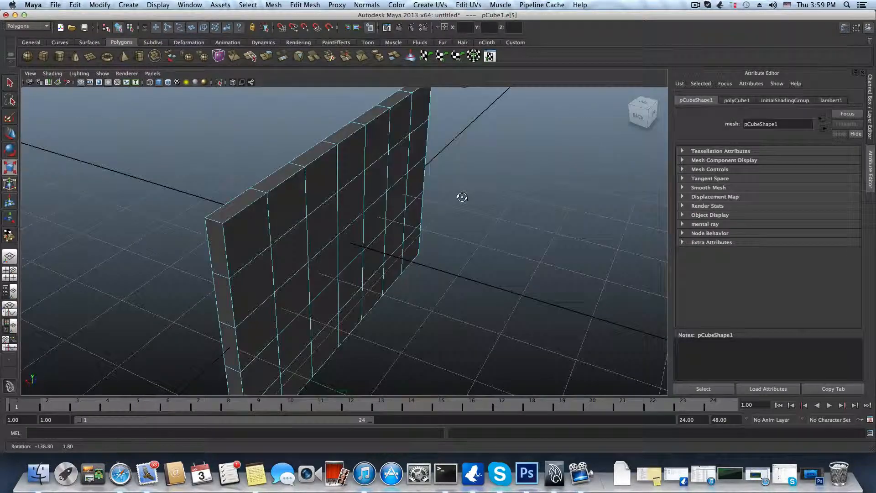
pyautogui.keyDown('shift'); pyautogui.click(218, 223); pyautogui.keyUp('shift')
pyautogui.keyDown('alt'); pyautogui.moveTo(218, 223); pyautogui.dragTo(254, 274); pyautogui.keyUp('alt')
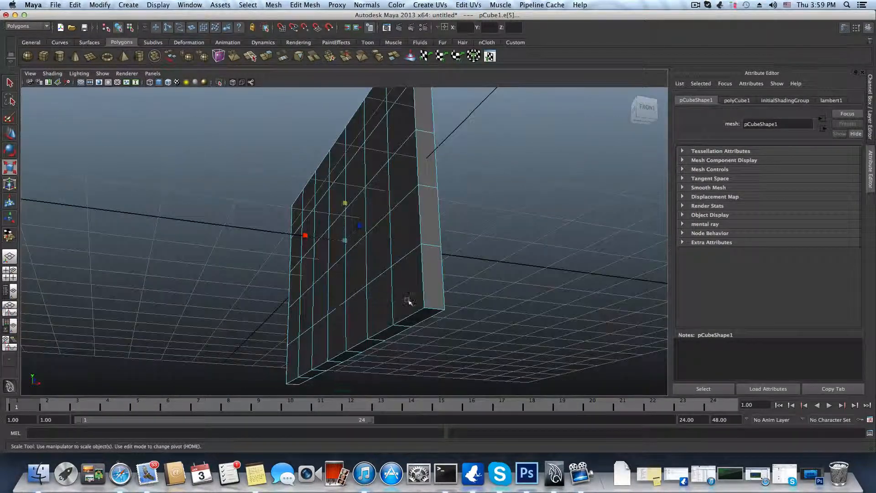
pyautogui.keyDown('alt'); pyautogui.moveTo(432, 310); pyautogui.dragTo(363, 287); pyautogui.keyUp('alt')
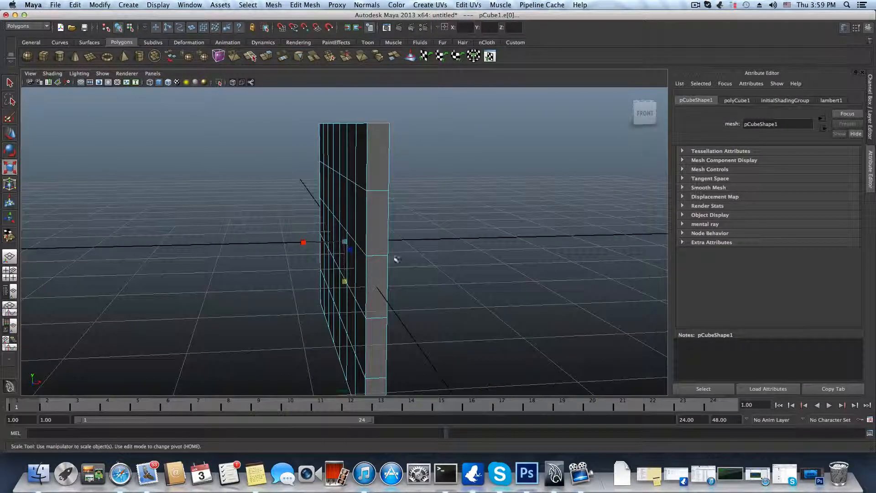
pyautogui.keyDown('alt'); pyautogui.moveTo(397, 256); pyautogui.dragTo(358, 241); pyautogui.keyUp('alt')
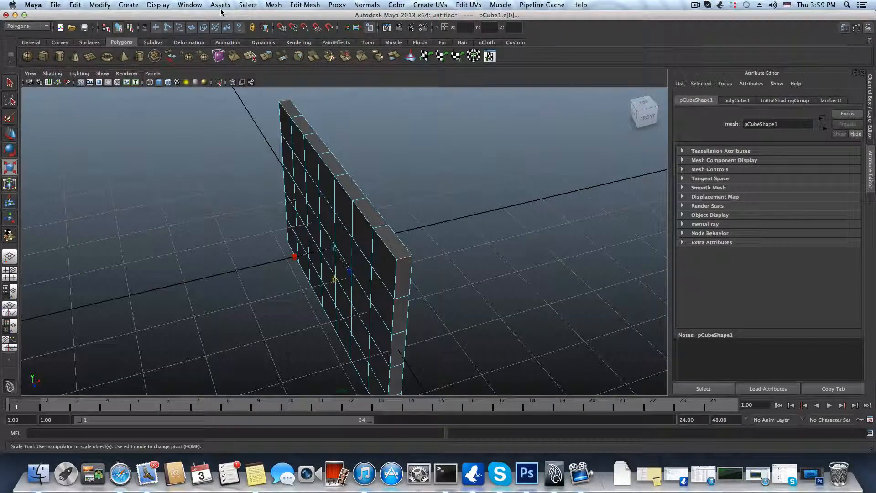
pyautogui.click(301, 5)
pyautogui.click(303, 5)
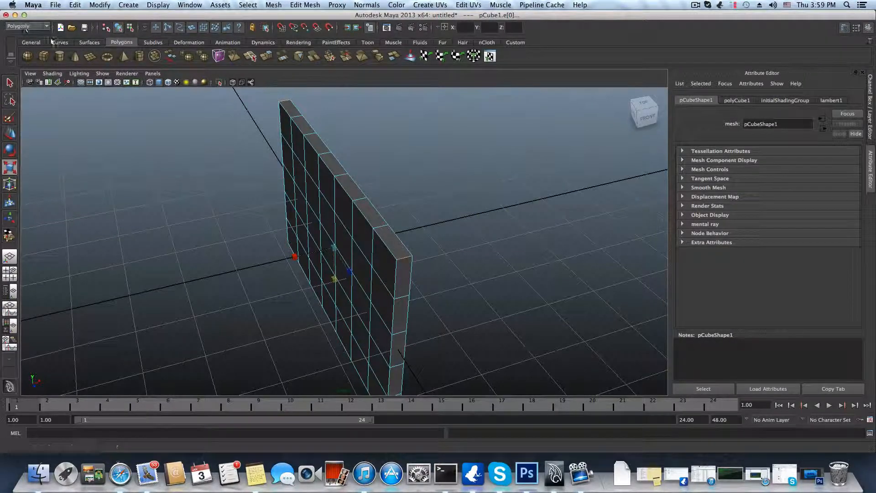
pyautogui.moveTo(392, 226)
pyautogui.keyDown('alt'); pyautogui.mouseDown()
pyautogui.moveTo(401, 221)
pyautogui.moveTo(385, 211)
pyautogui.moveTo(393, 230)
pyautogui.moveTo(385, 231)
pyautogui.mouseUp(); pyautogui.keyUp('alt')
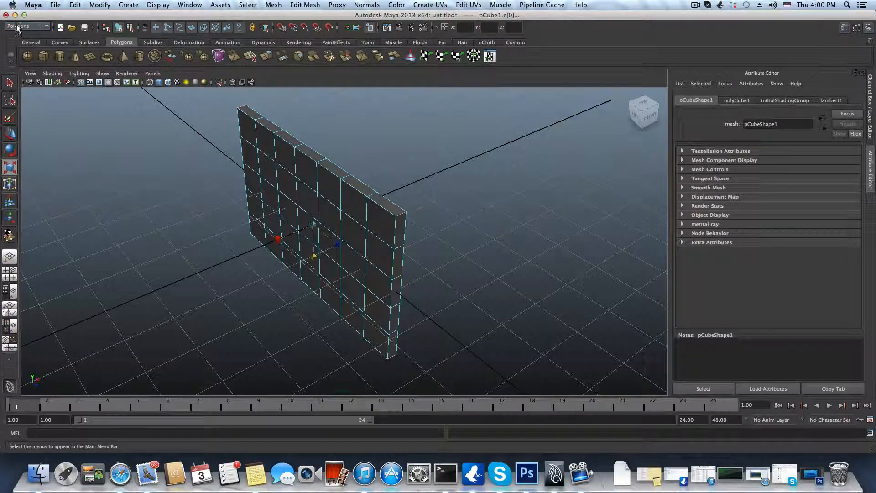
pyautogui.click(28, 30)
pyautogui.click(21, 28)
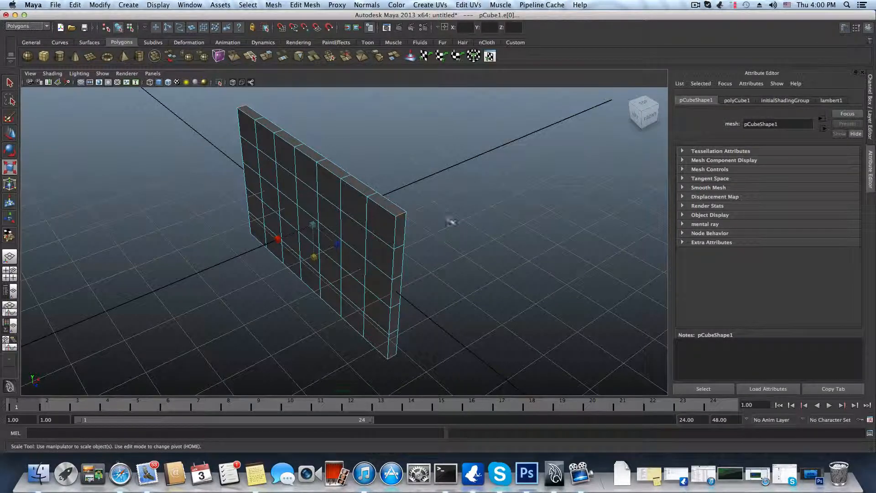
pyautogui.click(331, 205)
pyautogui.rightClick(331, 206)
pyautogui.click(360, 205)
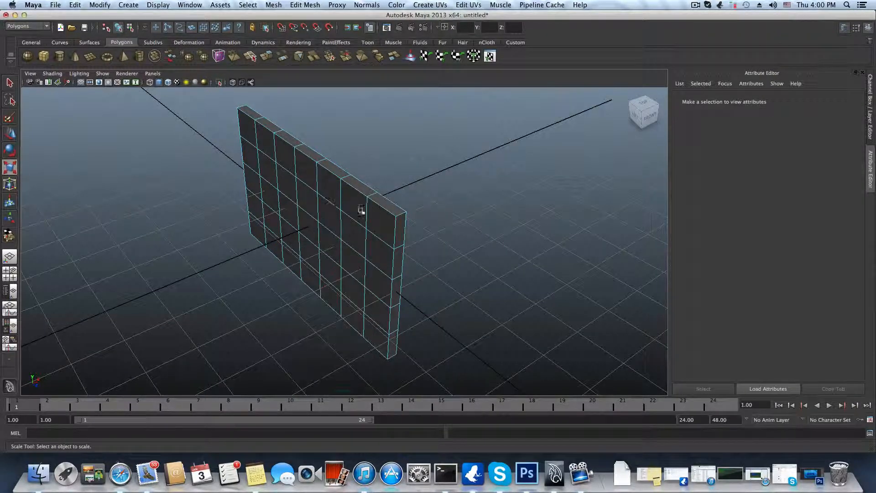
pyautogui.rightClick(378, 213)
pyautogui.click(377, 213)
pyautogui.press('F8')
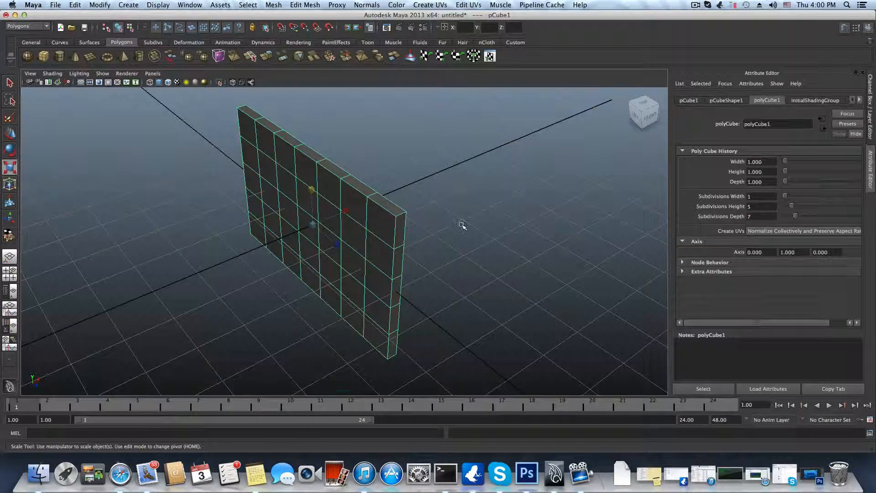
pyautogui.click(461, 225)
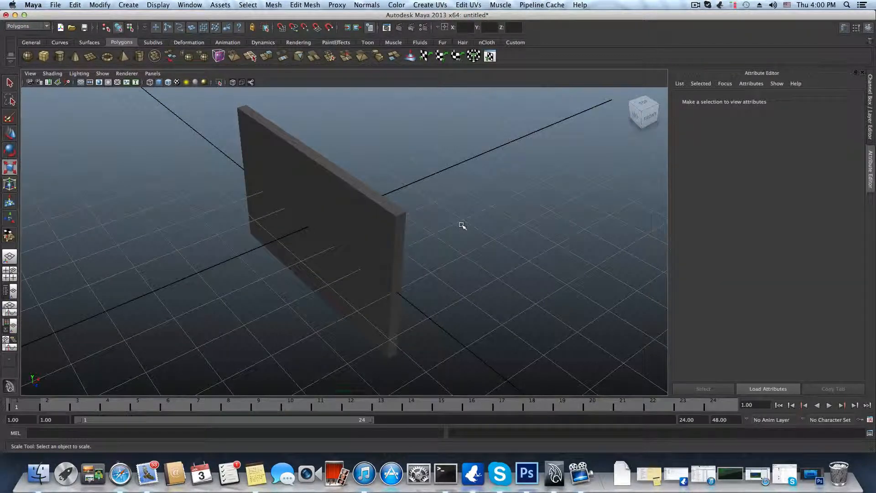
pyautogui.rightClick(462, 226)
pyautogui.moveTo(462, 226); pyautogui.dragTo(456, 204)
pyautogui.click(303, 5)
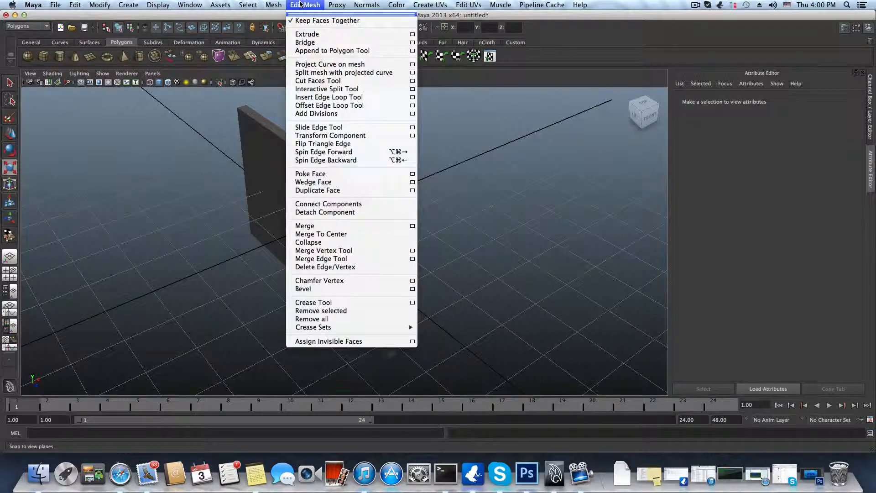
pyautogui.click(430, 153)
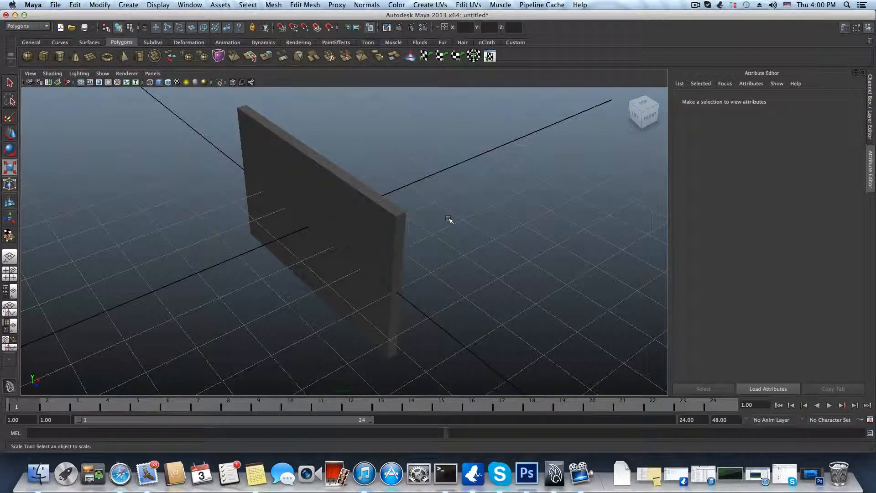
pyautogui.moveTo(449, 219)
pyautogui.mouseDown()
pyautogui.moveTo(450, 233)
pyautogui.moveTo(449, 208)
pyautogui.moveTo(433, 231)
pyautogui.moveTo(447, 225)
pyautogui.mouseUp()
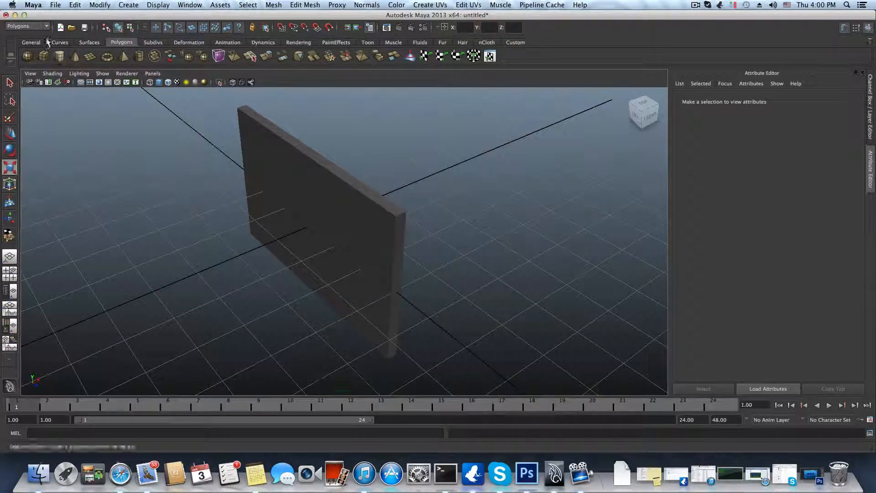
# Step: Switch the slab to edge mode and select the short thickness edges at all four corners
pyautogui.click(389, 223)
pyautogui.moveTo(389, 222); pyautogui.dragTo(401, 215, button='right')
pyautogui.click(400, 215)
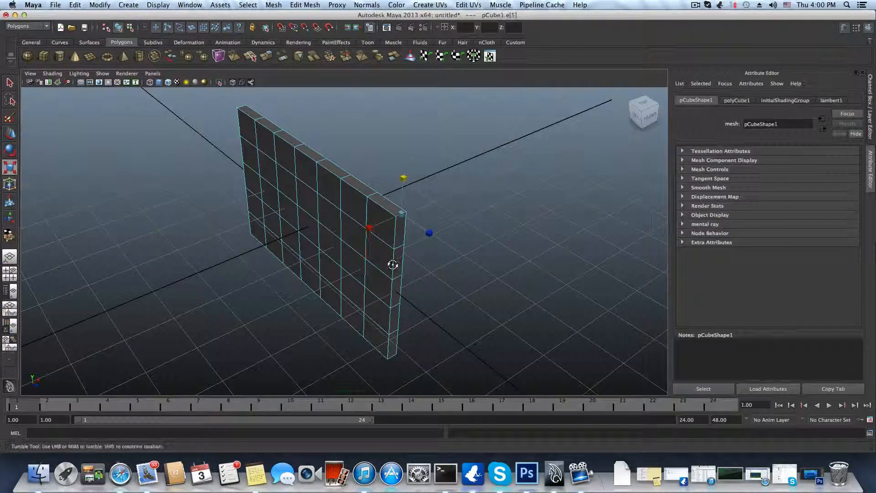
pyautogui.keyDown('alt'); pyautogui.moveTo(392, 259); pyautogui.dragTo(367, 308); pyautogui.keyUp('alt')
pyautogui.keyDown('shift'); pyautogui.click(366, 306); pyautogui.keyUp('shift')
pyautogui.keyDown('alt'); pyautogui.moveTo(329, 284); pyautogui.dragTo(463, 277); pyautogui.keyUp('alt')
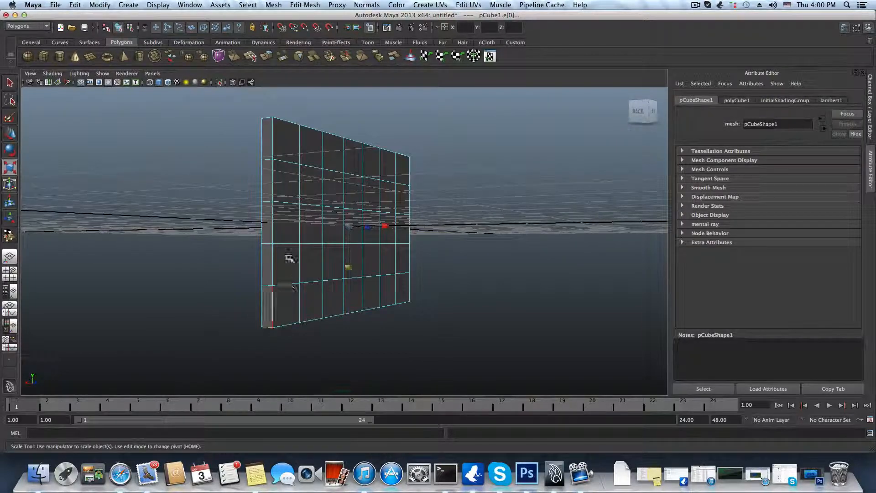
pyautogui.keyDown('alt'); pyautogui.moveTo(289, 258); pyautogui.dragTo(283, 186); pyautogui.keyUp('alt')
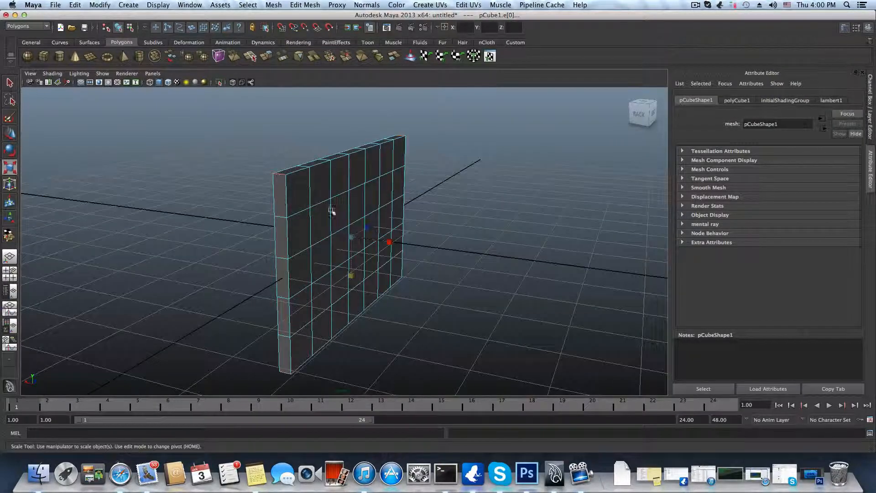
pyautogui.keyDown('alt'); pyautogui.moveTo(332, 211); pyautogui.dragTo(270, 146); pyautogui.keyUp('alt')
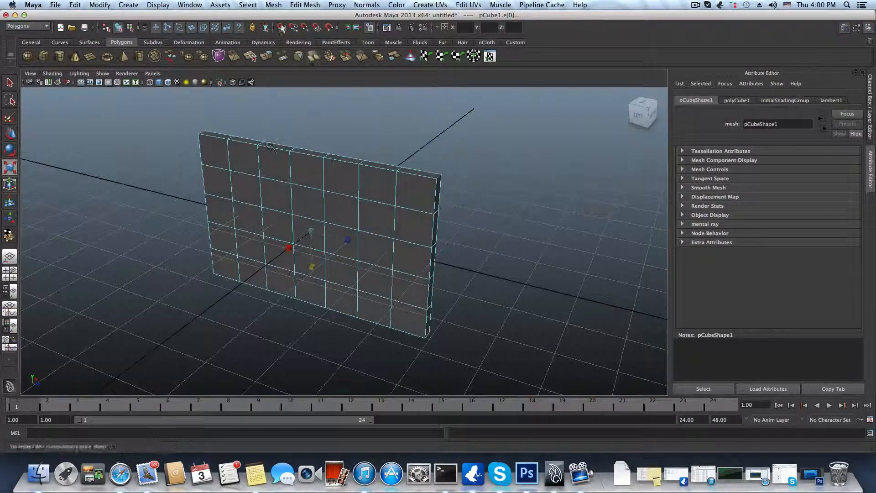
# Step: Bevel the selected corner edges with reset options: fractional offset, world space, width 0.5 and 1 segment
pyautogui.click(306, 4)
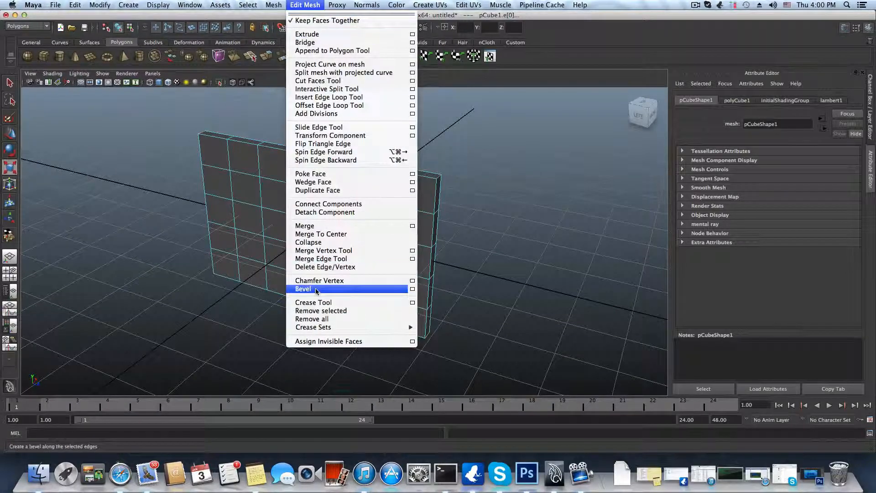
pyautogui.click(413, 290)
pyautogui.moveTo(312, 145); pyautogui.dragTo(411, 131)
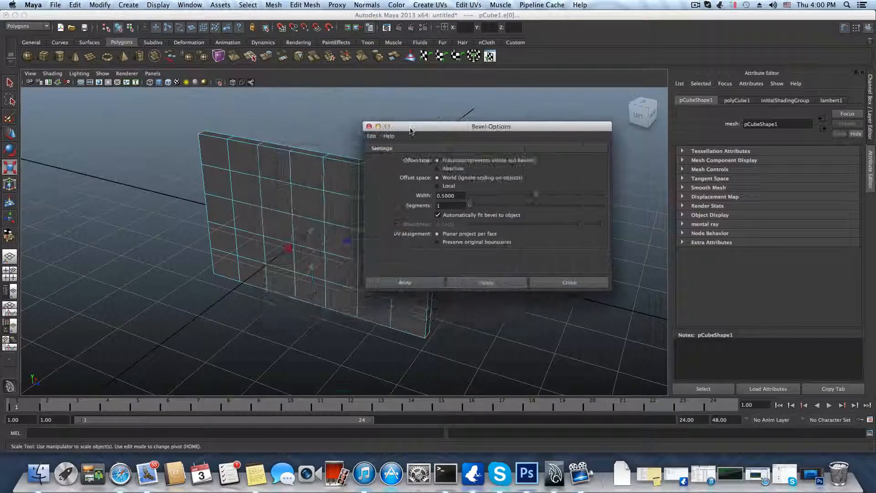
pyautogui.click(372, 136)
pyautogui.click(384, 150)
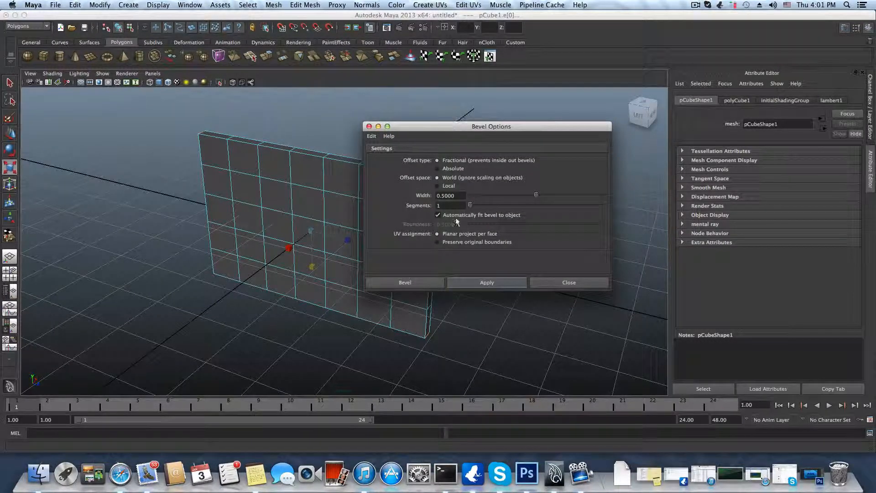
pyautogui.click(427, 283)
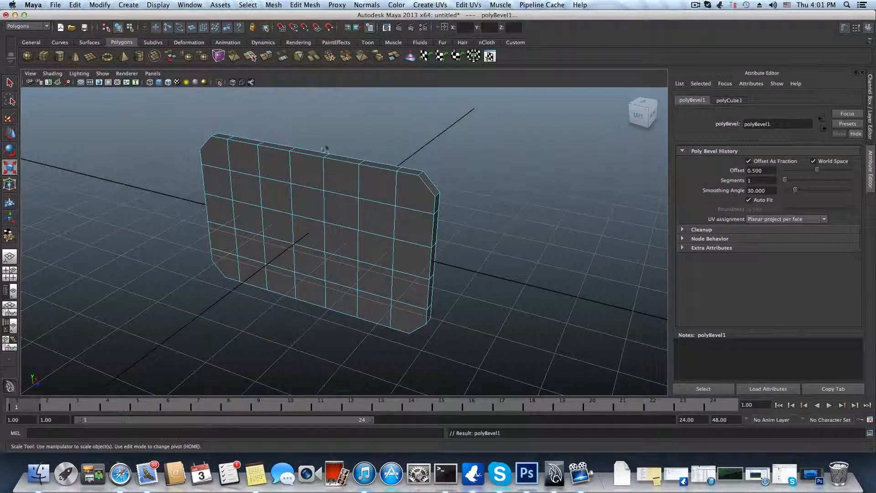
# Step: Round the bevelled corners by setting the bevel to 12 segments and its offset to 0.476
pyautogui.keyDown('alt'); pyautogui.moveTo(410, 200); pyautogui.dragTo(446, 157); pyautogui.keyUp('alt')
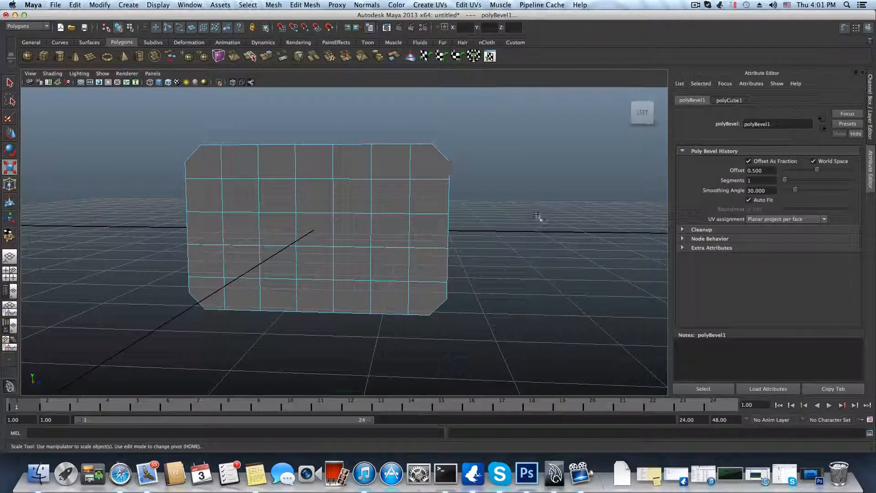
pyautogui.keyDown('alt'); pyautogui.moveTo(540, 217); pyautogui.dragTo(405, 186); pyautogui.keyUp('alt')
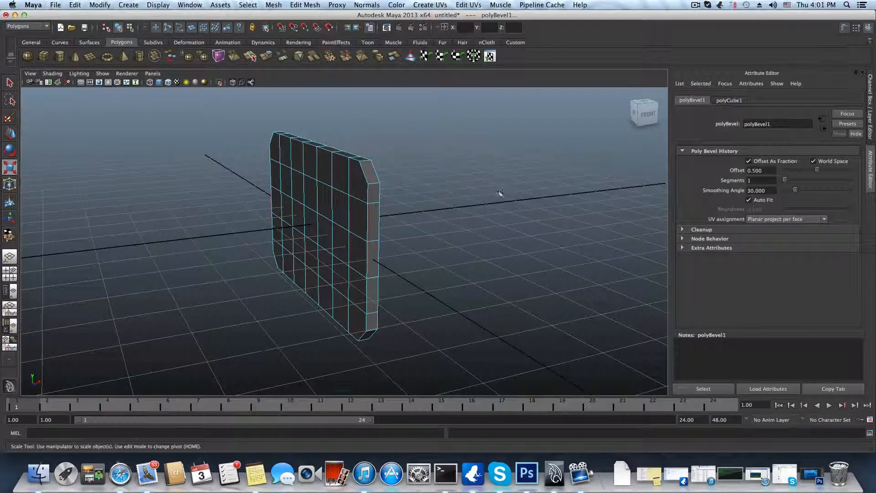
pyautogui.keyDown('alt'); pyautogui.moveTo(499, 191); pyautogui.dragTo(454, 219); pyautogui.keyUp('alt')
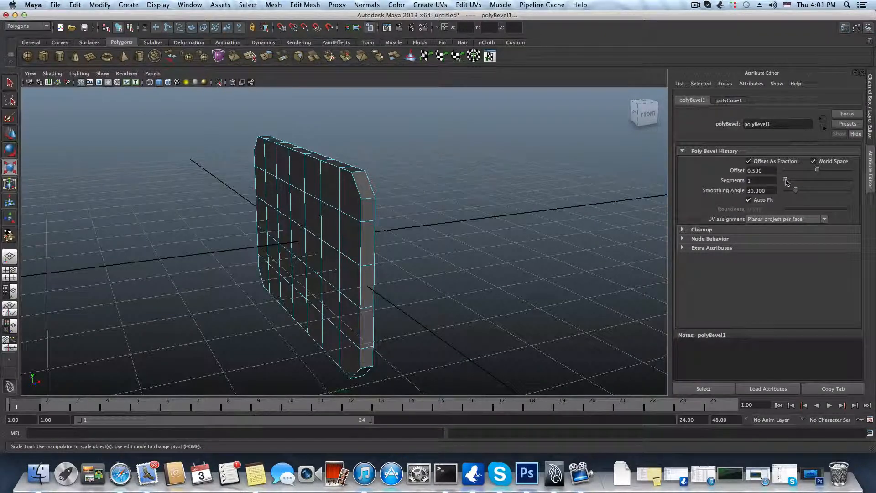
pyautogui.moveTo(785, 181); pyautogui.dragTo(852, 181)
pyautogui.moveTo(424, 210)
pyautogui.keyDown('alt'); pyautogui.mouseDown()
pyautogui.moveTo(497, 195)
pyautogui.moveTo(446, 196)
pyautogui.moveTo(420, 209)
pyautogui.mouseUp(); pyautogui.keyUp('alt')
pyautogui.moveTo(818, 170); pyautogui.dragTo(817, 176)
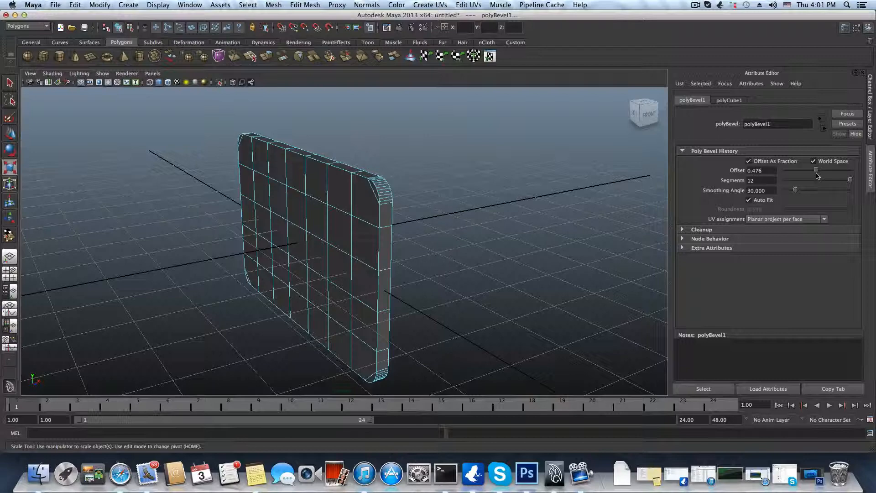
# Step: Select the whole card in object mode and scale its thickness along X
pyautogui.keyDown('alt'); pyautogui.moveTo(638, 187); pyautogui.dragTo(506, 204); pyautogui.keyUp('alt')
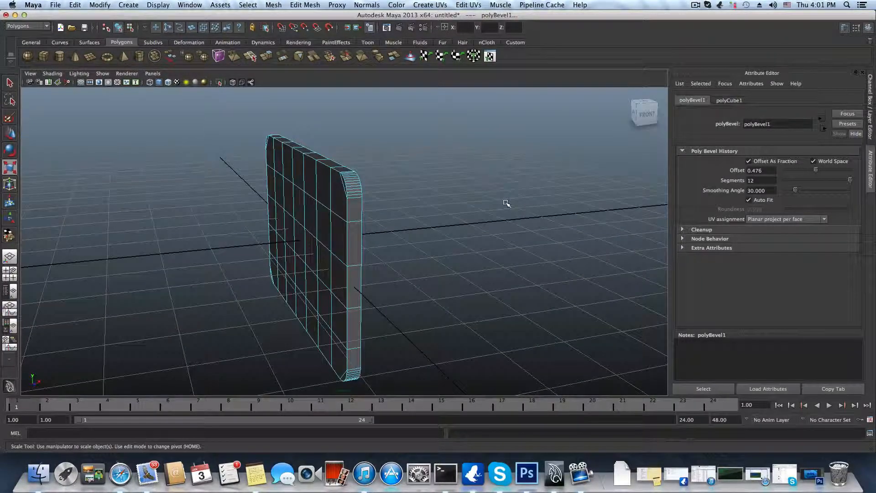
pyautogui.click(354, 238)
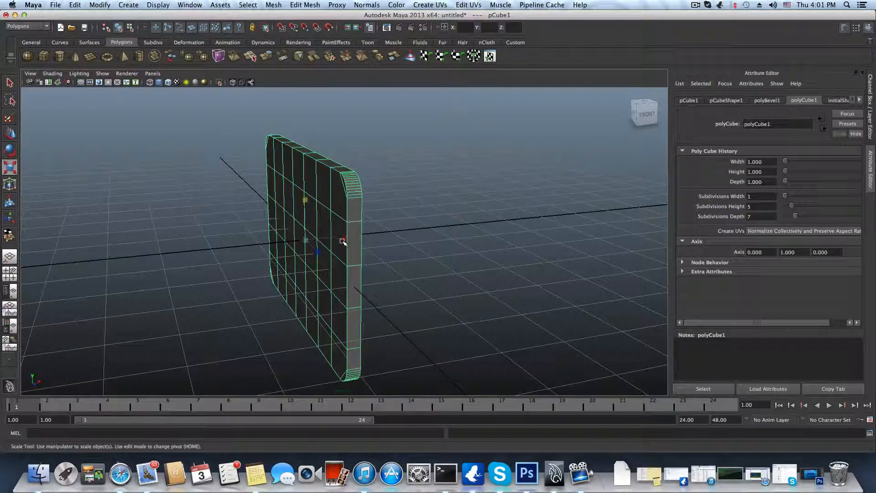
pyautogui.moveTo(342, 241); pyautogui.dragTo(397, 226)
pyautogui.keyDown('alt'); pyautogui.moveTo(397, 227); pyautogui.dragTo(449, 274, button='right'); pyautogui.keyUp('alt')
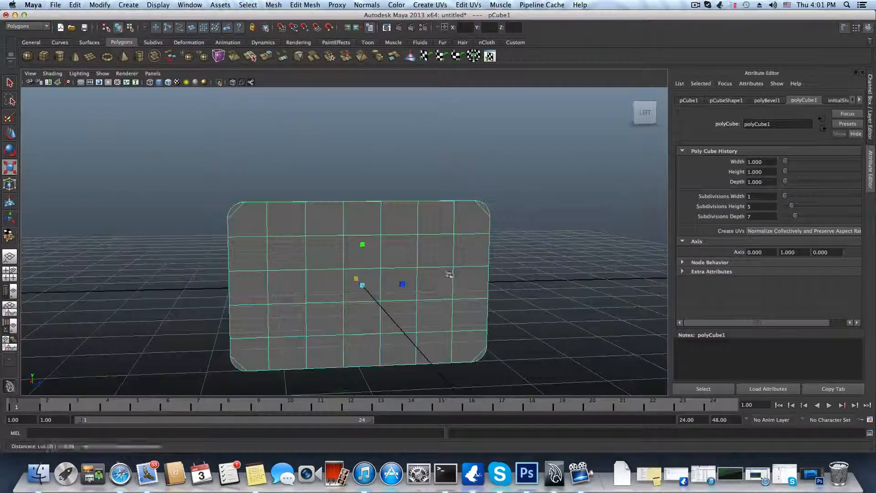
pyautogui.keyDown('alt'); pyautogui.moveTo(449, 274); pyautogui.dragTo(391, 249); pyautogui.keyUp('alt')
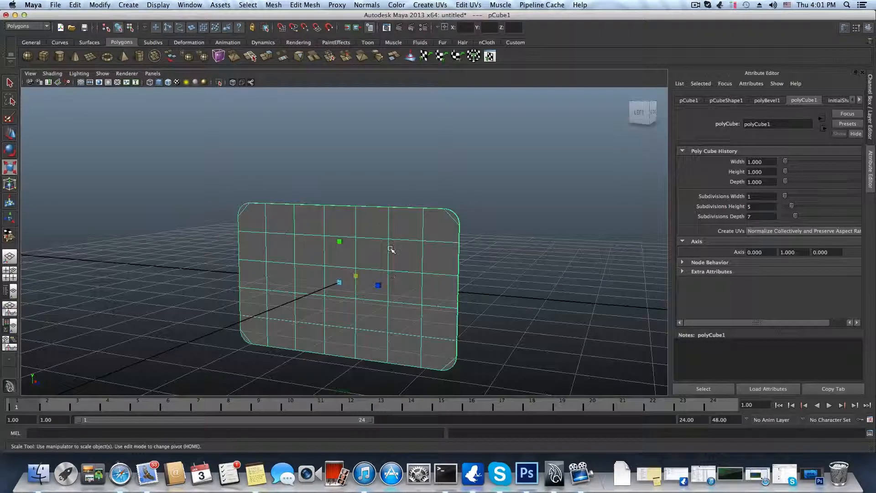
# Step: Assign a new Blinn material to the card and connect a File texture to its color
pyautogui.moveTo(391, 247); pyautogui.dragTo(449, 382, button='right')
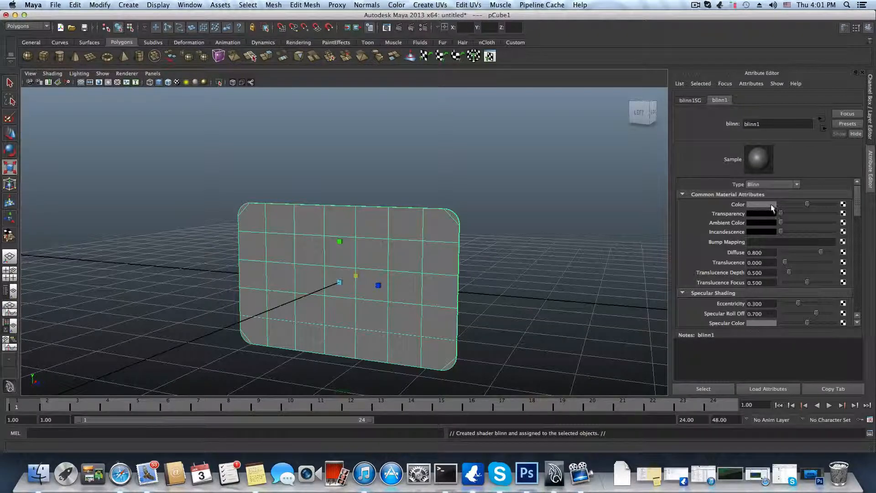
pyautogui.click(843, 204)
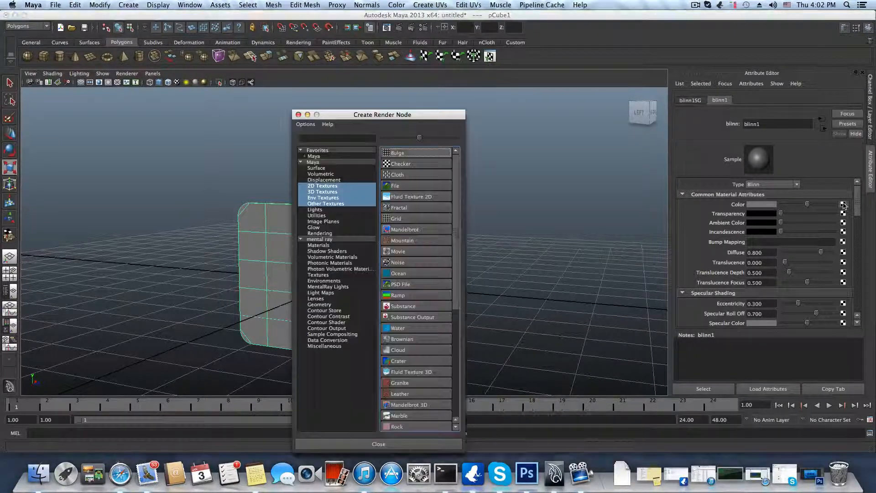
pyautogui.click(427, 187)
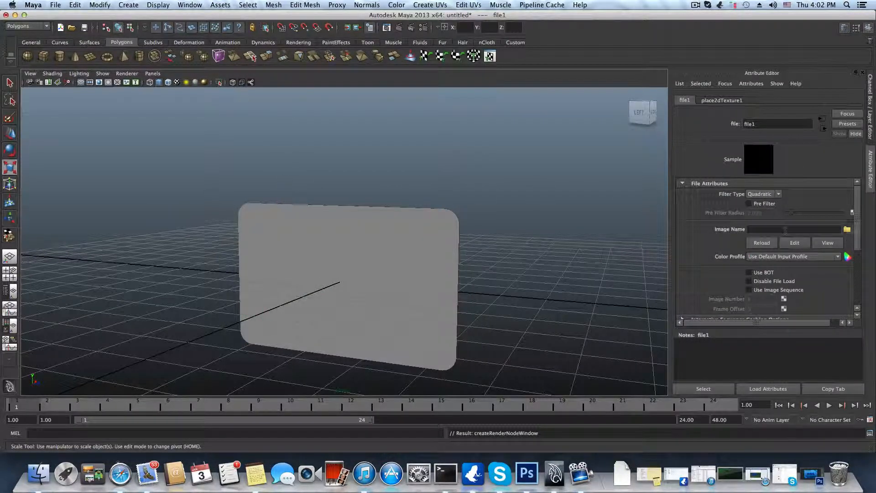
# Step: Preview the Desktop images and load batmanbump.png into the color file texture
pyautogui.click(846, 230)
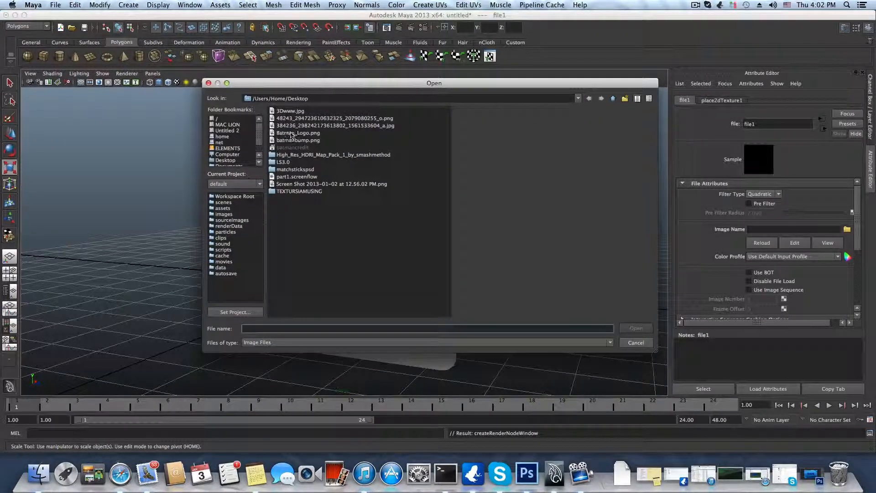
pyautogui.click(290, 134)
pyautogui.click(292, 141)
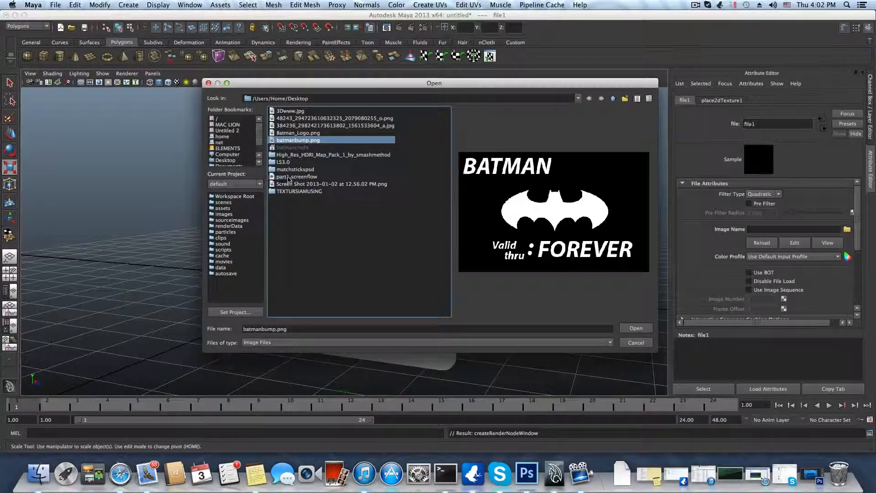
pyautogui.click(289, 178)
pyautogui.click(290, 185)
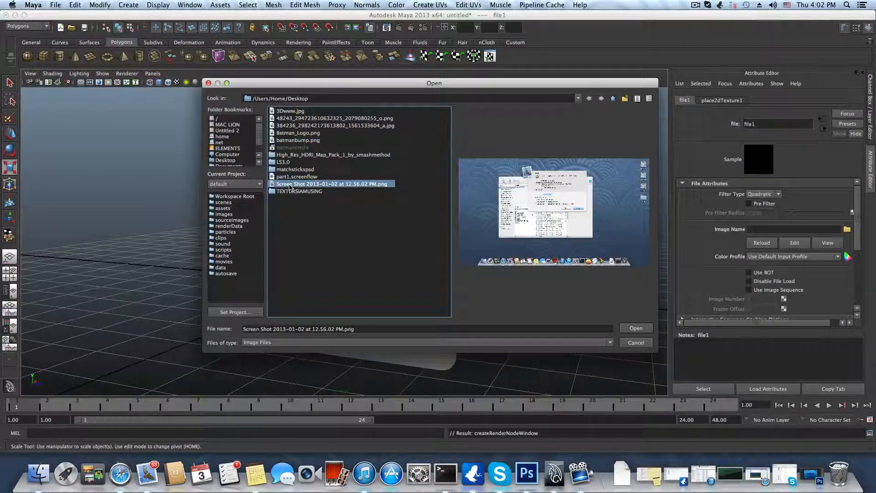
pyautogui.click(288, 111)
pyautogui.click(288, 118)
pyautogui.click(290, 125)
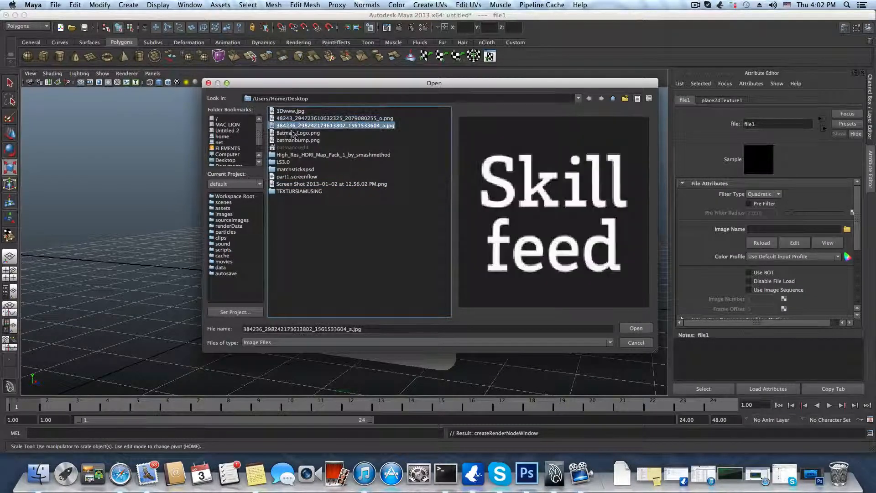
pyautogui.click(292, 133)
pyautogui.doubleClick(294, 140)
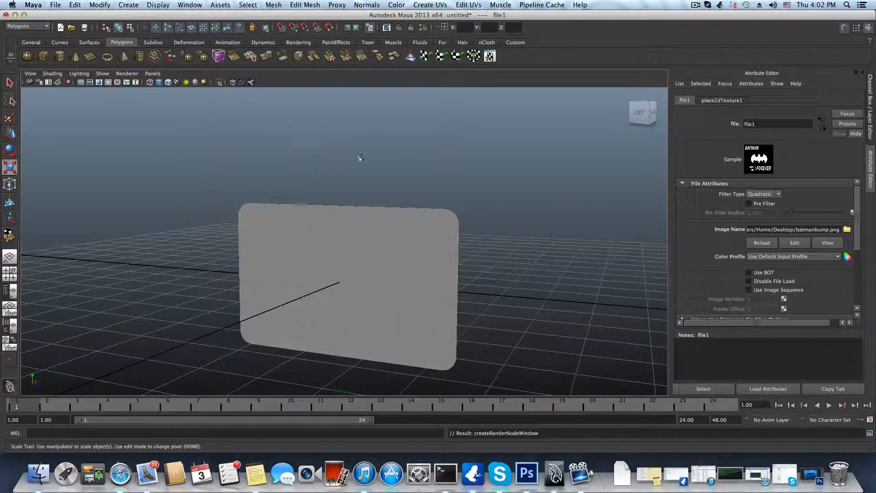
# Step: Reopen the image selection for the file texture and look through the Desktop for the colored card artwork
pyautogui.click(847, 229)
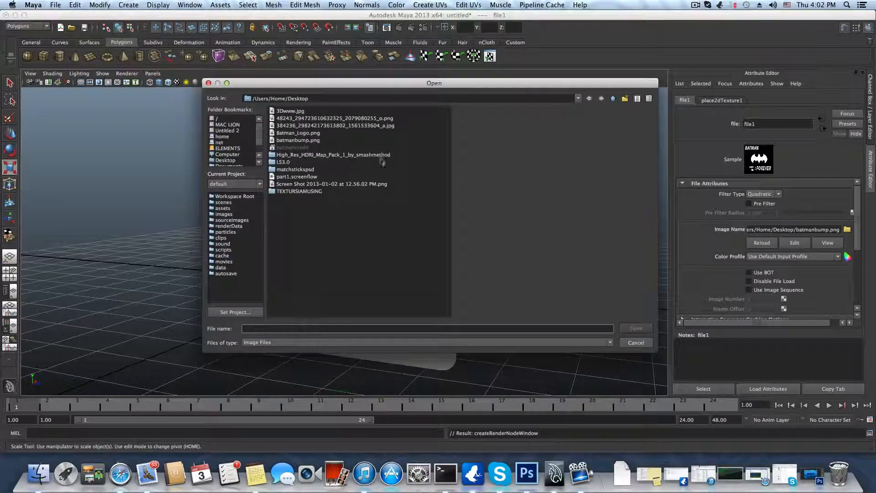
pyautogui.click(292, 169)
pyautogui.click(290, 155)
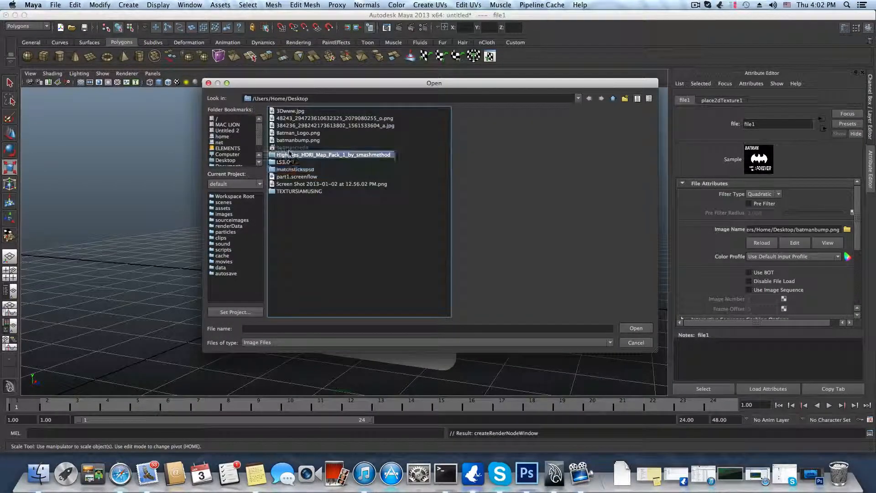
pyautogui.click(291, 141)
pyautogui.click(292, 133)
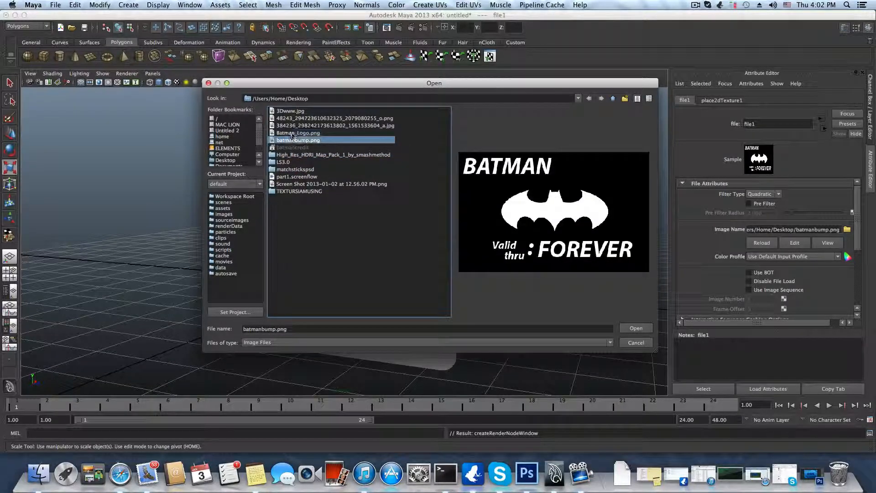
pyautogui.click(292, 140)
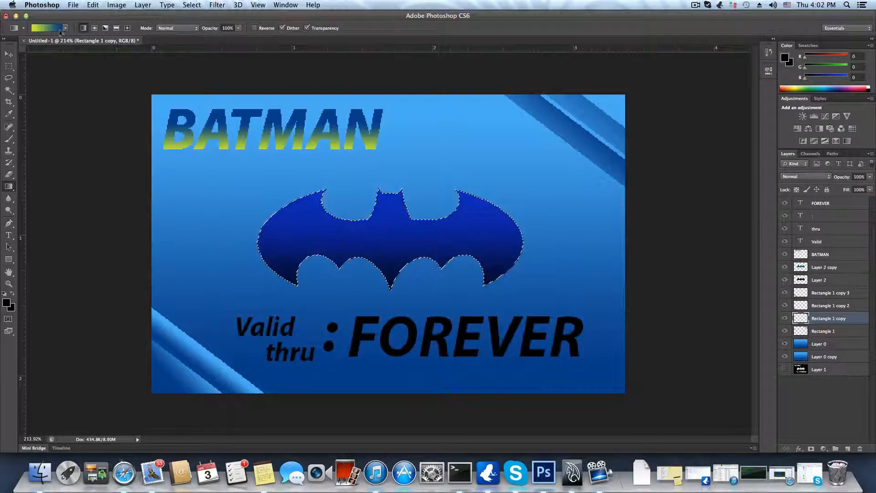
# Step: Switch to Photoshop and save the colored card artwork to the Desktop as a PNG copy named QWER
pyautogui.click(74, 5)
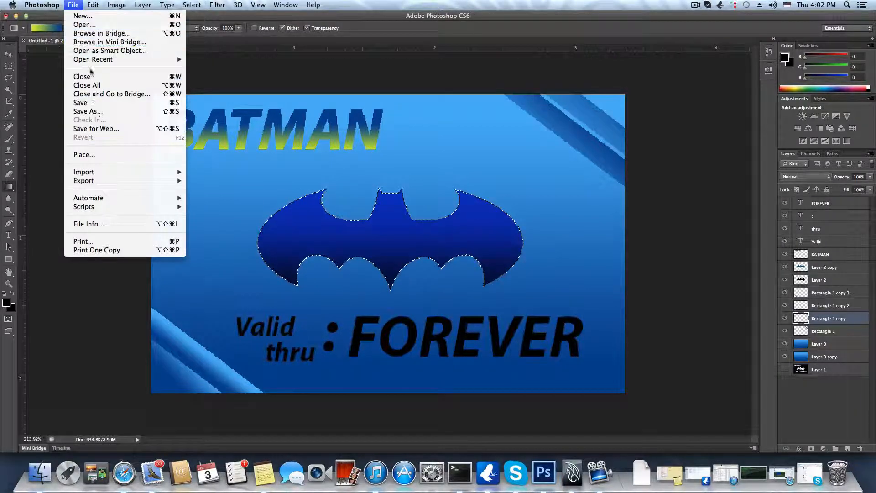
pyautogui.click(97, 111)
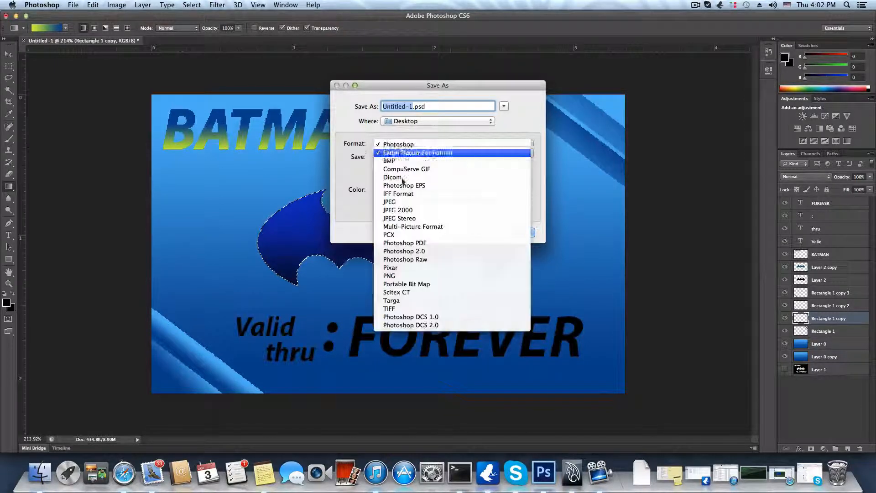
pyautogui.click(419, 144)
pyautogui.click(412, 276)
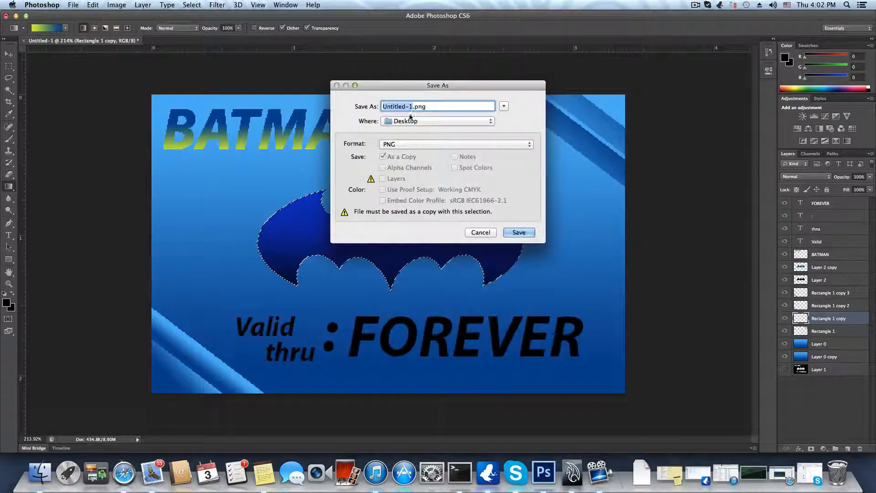
pyautogui.click(412, 106)
pyautogui.moveTo(412, 106); pyautogui.dragTo(370, 105)
pyautogui.write('QWER')
pyautogui.click(515, 236)
pyautogui.click(470, 149)
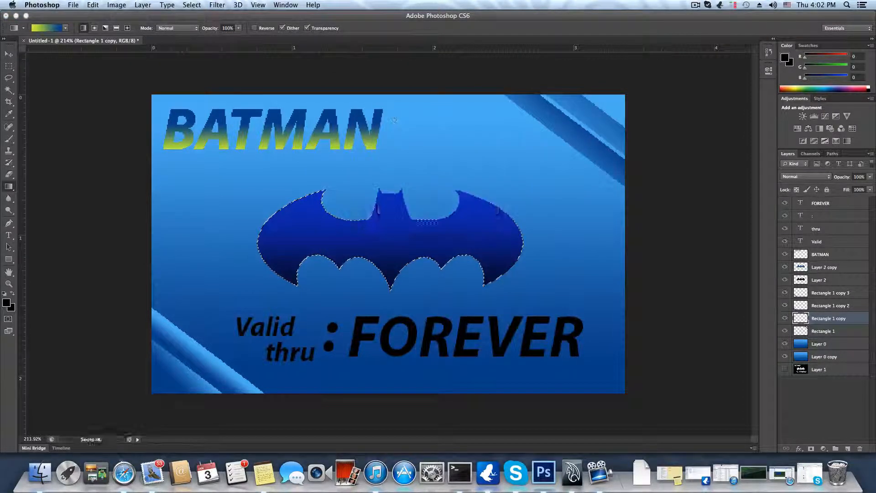
# Step: Return to Maya and load QWER.png from the Desktop as the color texture's image
pyautogui.click(16, 16)
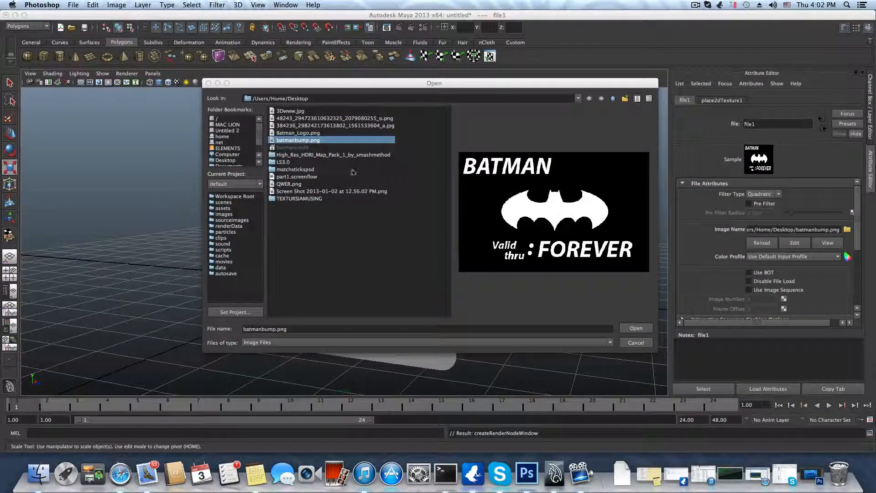
pyautogui.click(289, 184)
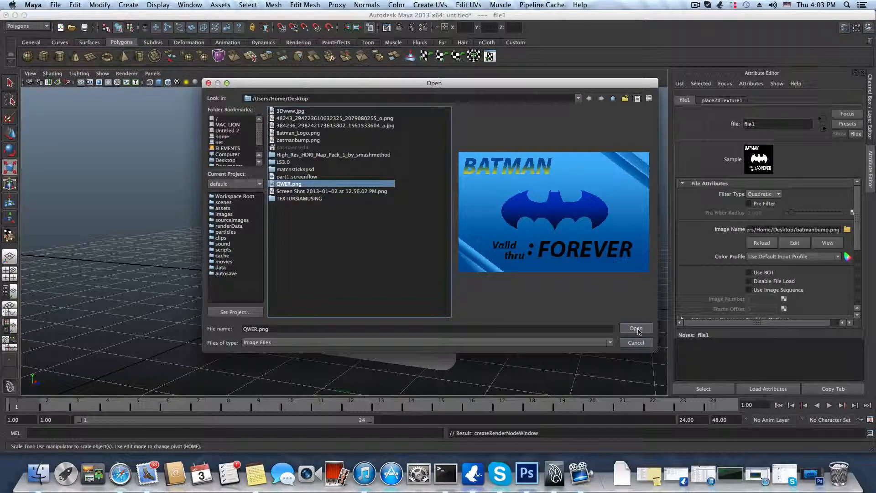
pyautogui.click(636, 328)
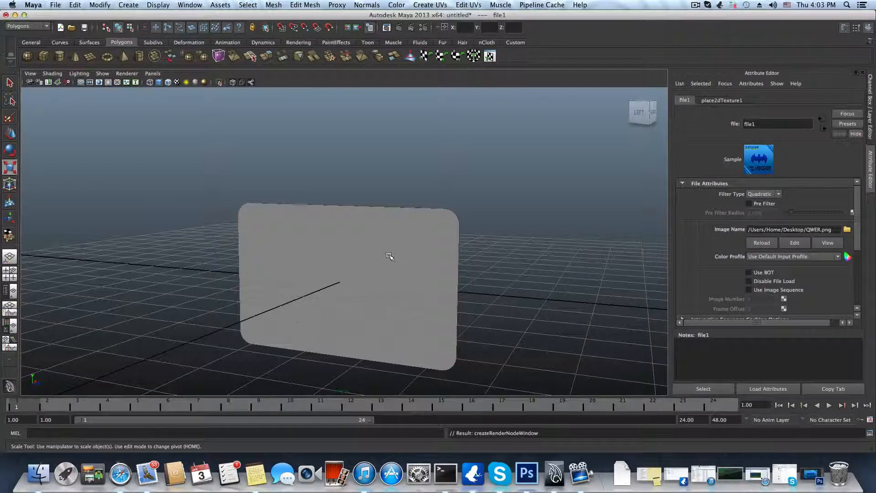
# Step: Turn on textured display in the viewport and inspect how the artwork sits on both faces of the card
pyautogui.press('6')
pyautogui.keyDown('alt'); pyautogui.moveTo(414, 276); pyautogui.dragTo(324, 283); pyautogui.keyUp('alt')
pyautogui.scroll(-3, 404, 282)
pyautogui.press('r')
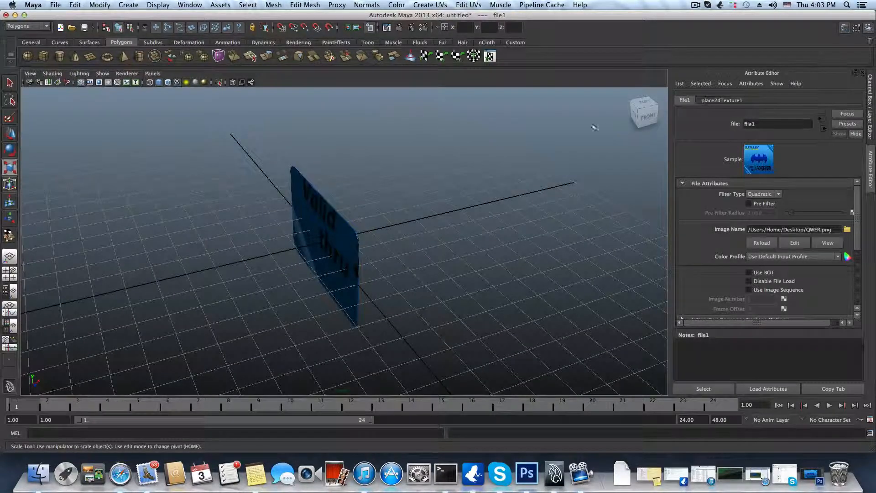
pyautogui.moveTo(629, 96)
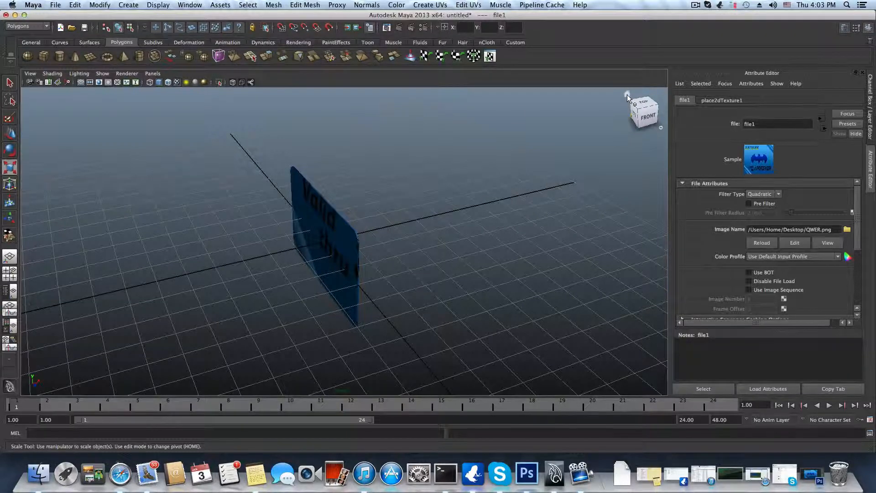
pyautogui.click(627, 96)
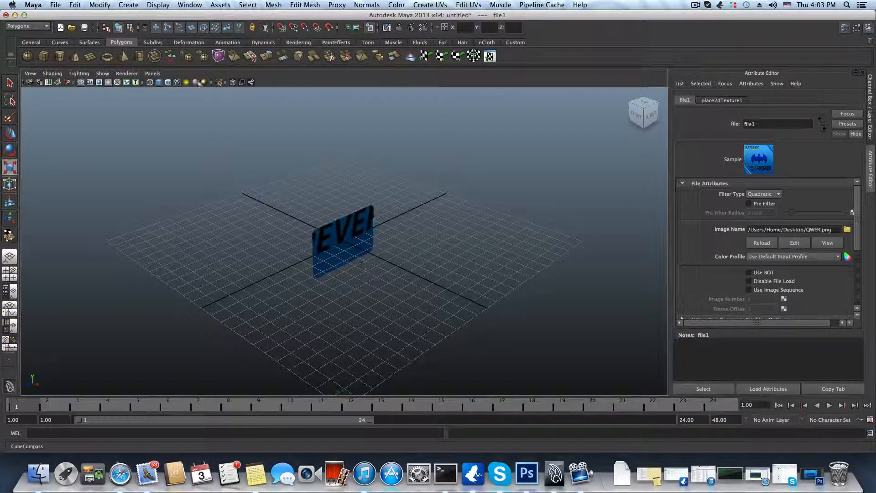
# Step: Try out a temporary polygon cube flattened along Z into a plate crossing the card, and delete it
pyautogui.click(40, 61)
pyautogui.keyDown('alt'); pyautogui.moveTo(317, 251); pyautogui.dragTo(461, 250); pyautogui.keyUp('alt')
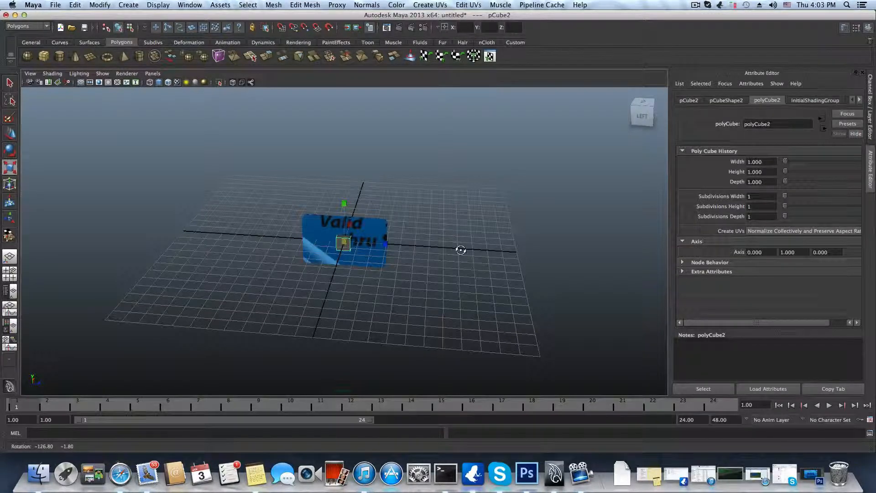
pyautogui.keyDown('alt'); pyautogui.moveTo(461, 250); pyautogui.dragTo(473, 249); pyautogui.keyUp('alt')
pyautogui.keyDown('alt'); pyautogui.moveTo(474, 250); pyautogui.dragTo(493, 253, button='right'); pyautogui.keyUp('alt')
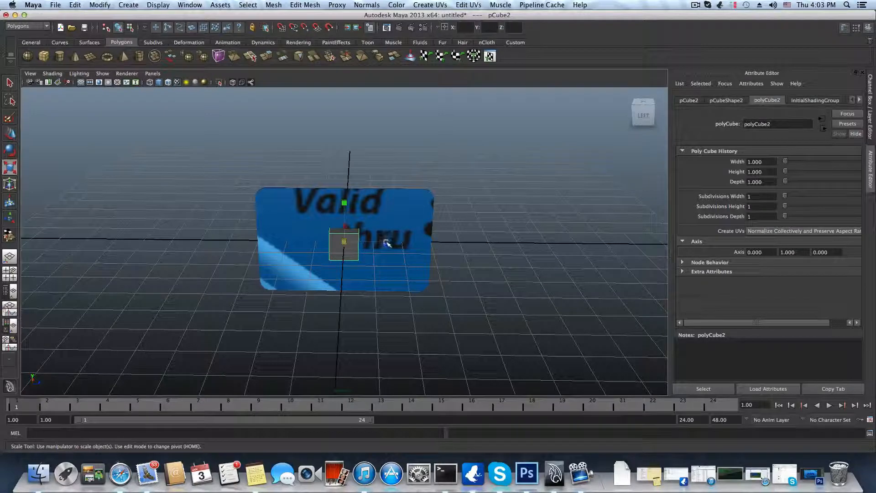
pyautogui.moveTo(387, 243); pyautogui.dragTo(348, 251)
pyautogui.keyDown('alt'); pyautogui.moveTo(356, 252); pyautogui.dragTo(442, 202); pyautogui.keyUp('alt')
pyautogui.keyDown('alt'); pyautogui.moveTo(358, 206); pyautogui.dragTo(319, 222); pyautogui.keyUp('alt')
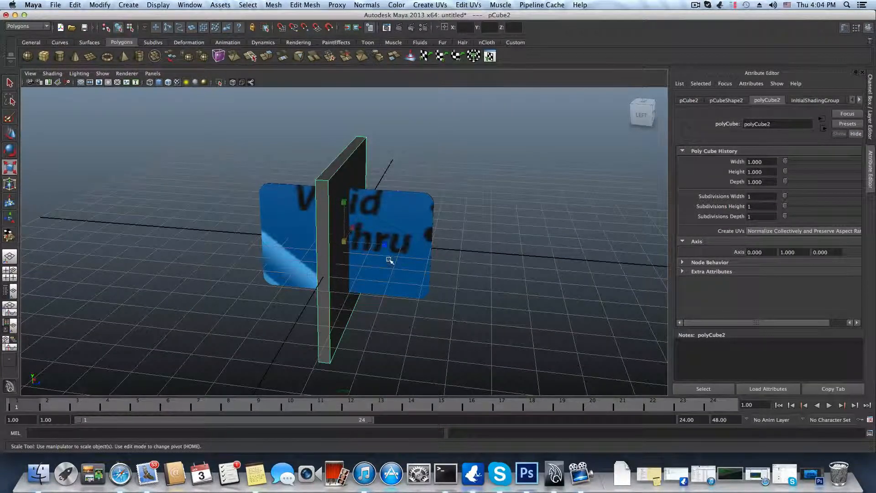
pyautogui.moveTo(385, 245); pyautogui.dragTo(309, 228)
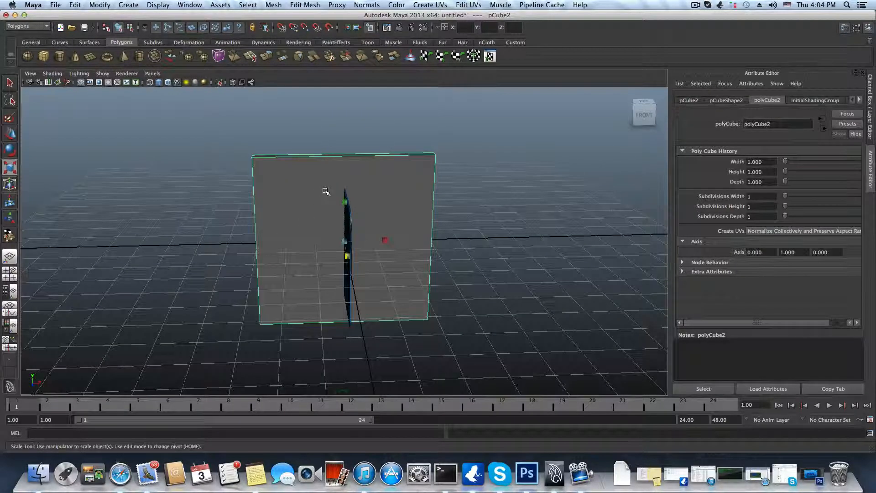
pyautogui.keyDown('alt'); pyautogui.moveTo(352, 230); pyautogui.dragTo(336, 234); pyautogui.keyUp('alt')
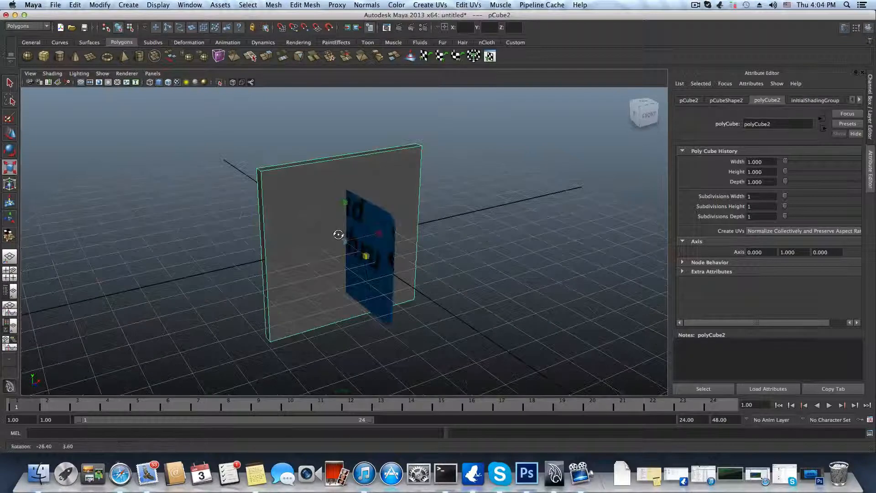
pyautogui.press('Delete')
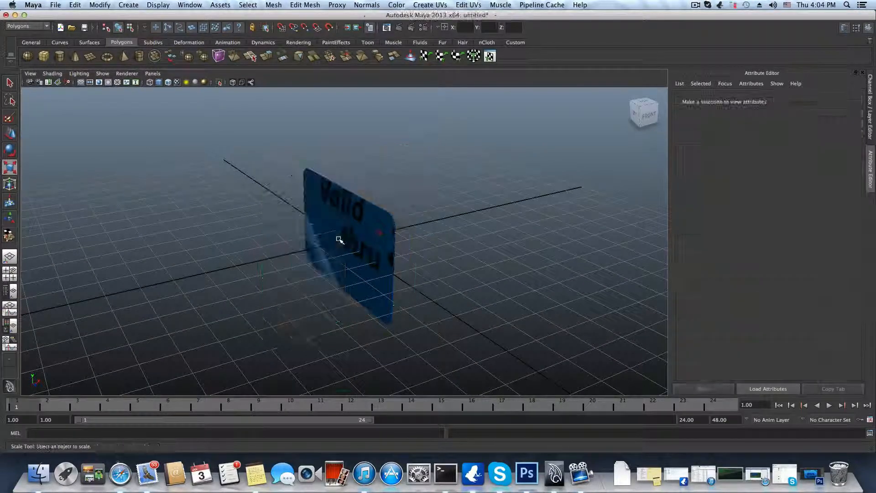
# Step: Select the card and apply planar UV mapping projected along the X axis
pyautogui.keyDown('alt'); pyautogui.moveTo(625, 93); pyautogui.dragTo(409, 260); pyautogui.keyUp('alt')
pyautogui.press('r')
pyautogui.keyDown('alt'); pyautogui.moveTo(472, 258); pyautogui.dragTo(423, 259); pyautogui.keyUp('alt')
pyautogui.press('e')
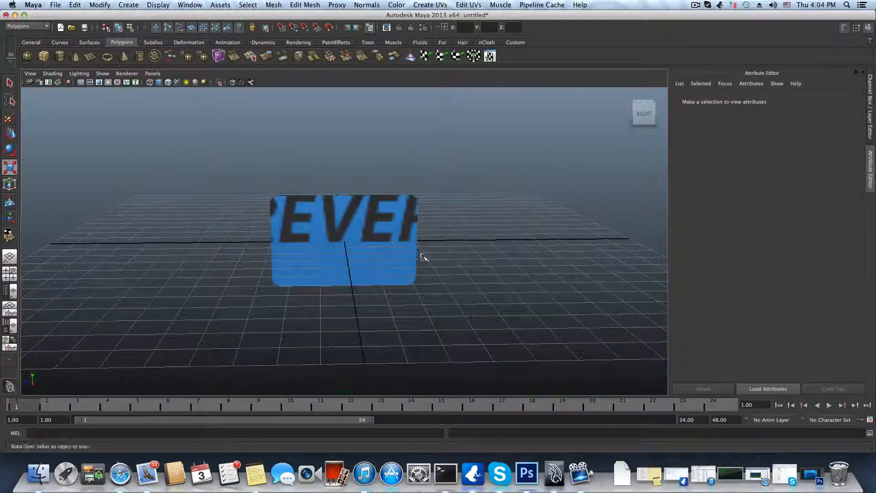
pyautogui.click(381, 214)
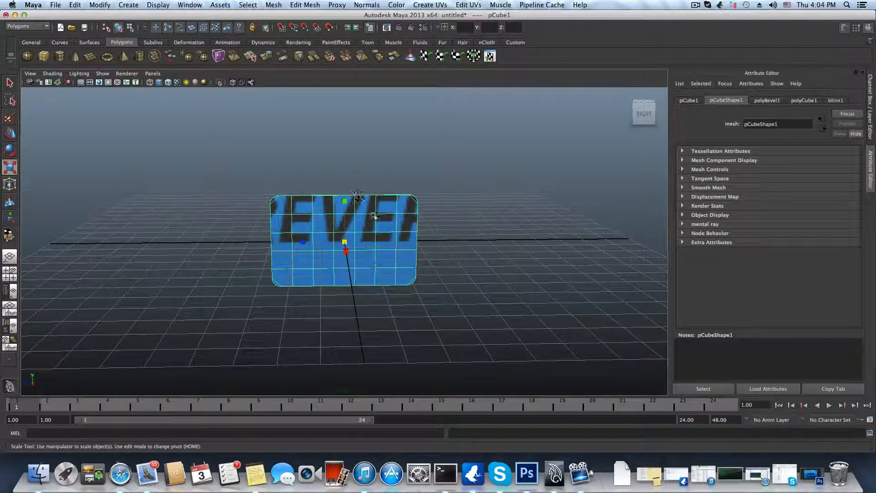
pyautogui.click(436, 5)
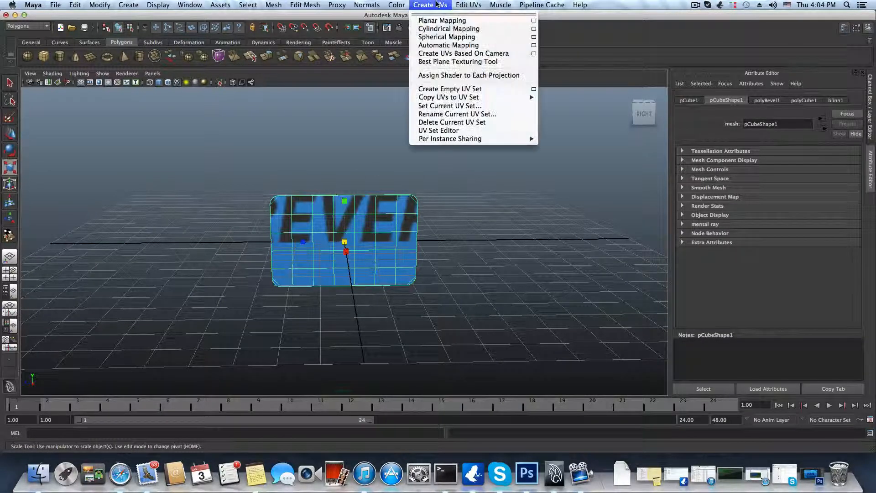
pyautogui.click(441, 28)
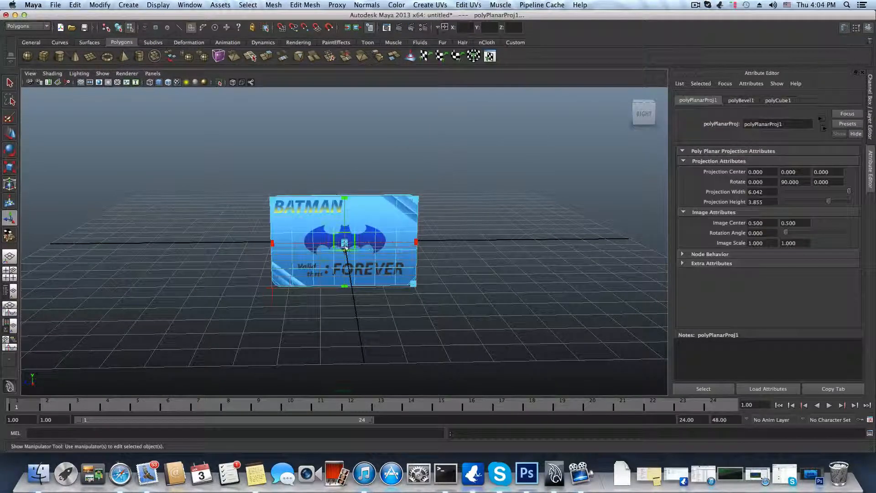
# Step: Check the mapped artwork on the card, leave the projection manipulator and reselect the whole card
pyautogui.scroll(3, 502, 275)
pyautogui.keyDown('alt'); pyautogui.moveTo(502, 275); pyautogui.dragTo(506, 229); pyautogui.keyUp('alt')
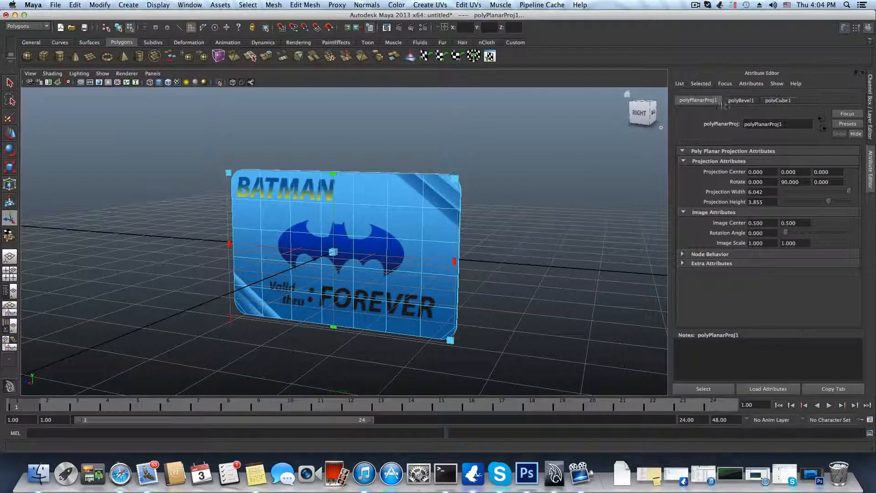
pyautogui.click(487, 171)
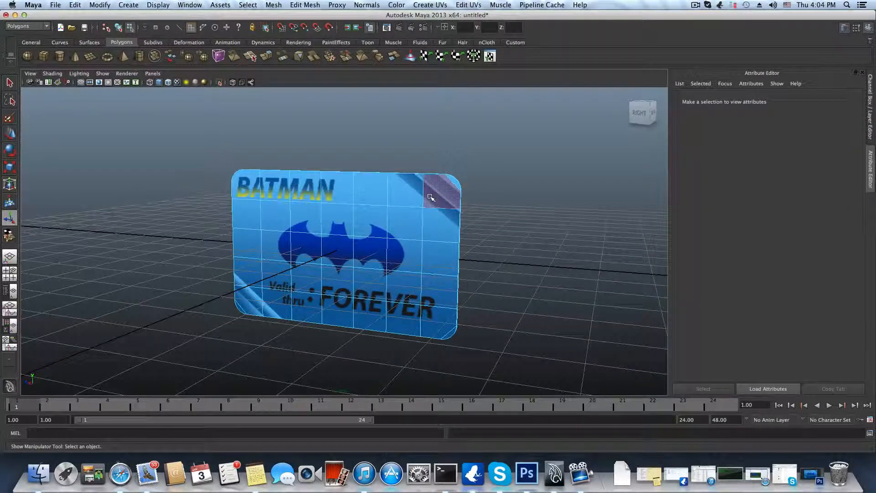
pyautogui.click(430, 198)
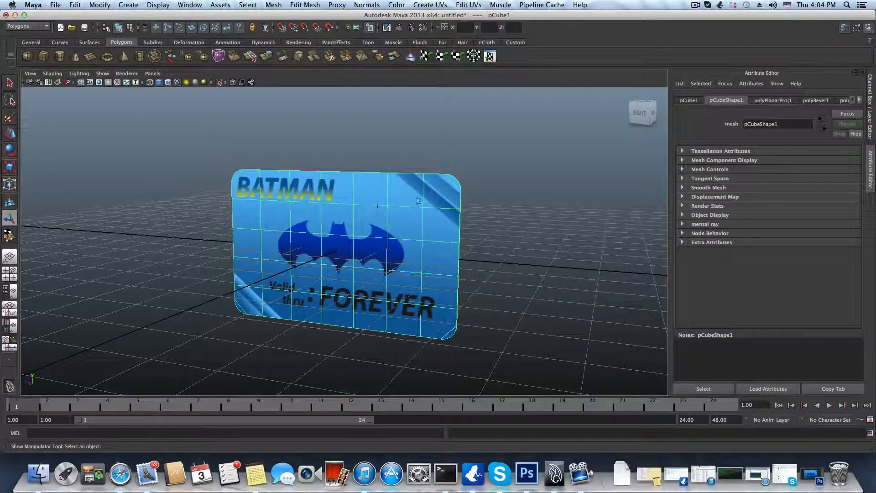
# Step: Bring up the card's blinn1 material attributes and delete the card's construction history
pyautogui.click(860, 100)
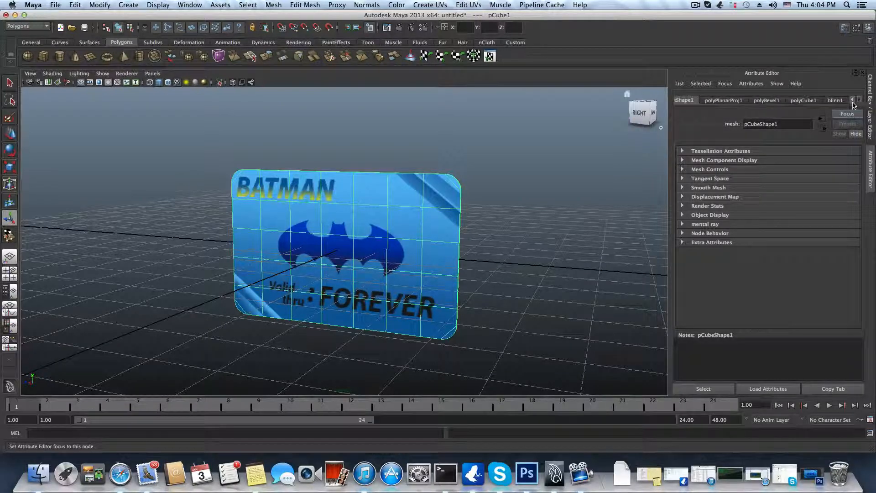
pyautogui.click(835, 100)
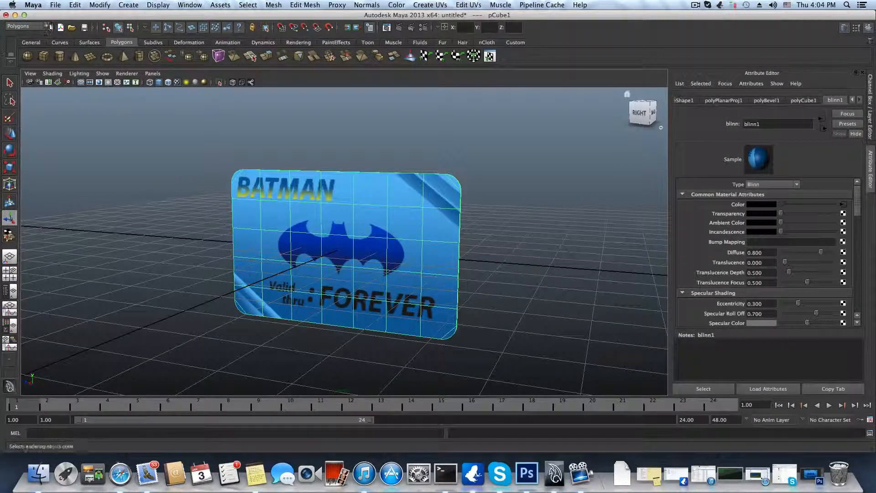
pyautogui.click(74, 5)
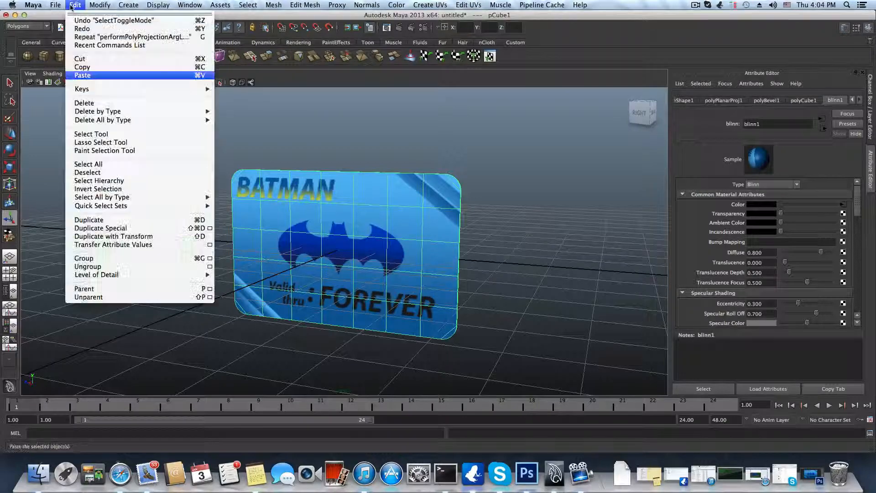
pyautogui.moveTo(96, 111)
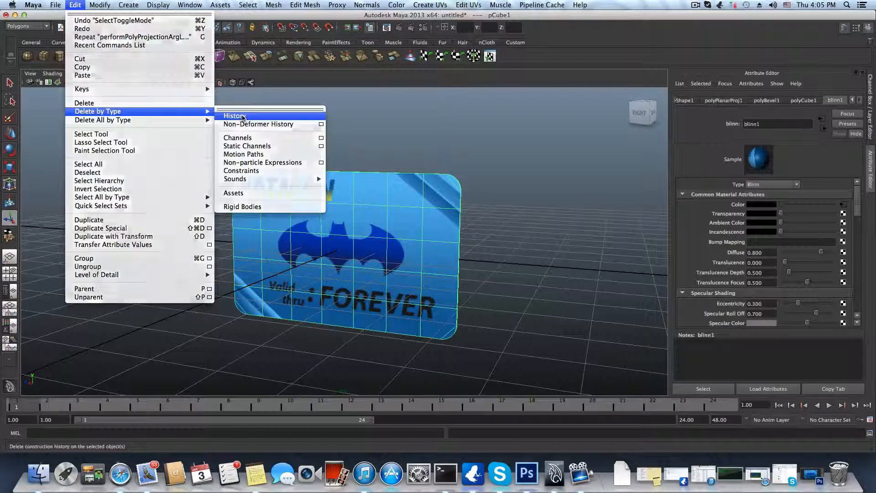
pyautogui.click(235, 116)
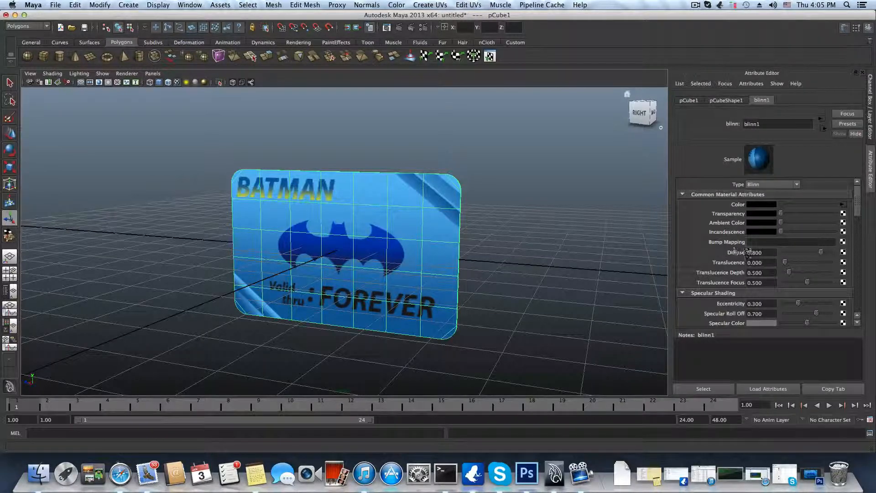
# Step: Connect a File texture to the blinn1 material's bump mapping and load batmanbump.png from the Desktop
pyautogui.click(843, 242)
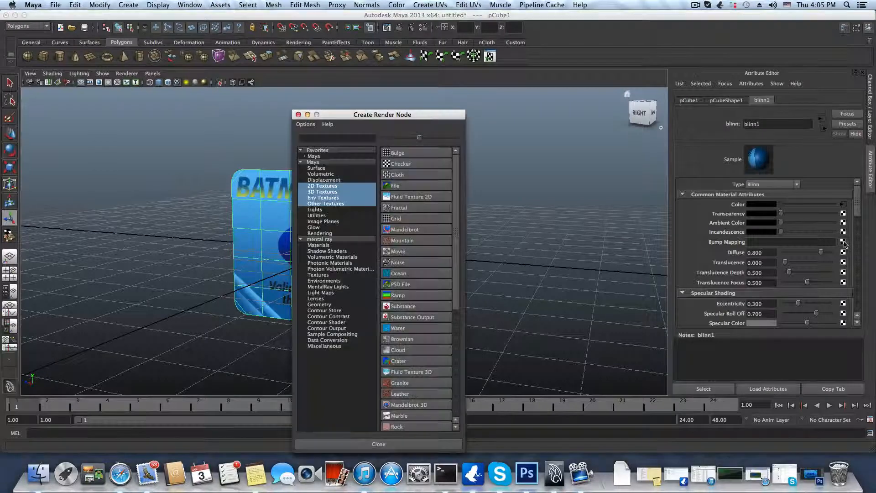
pyautogui.click(397, 186)
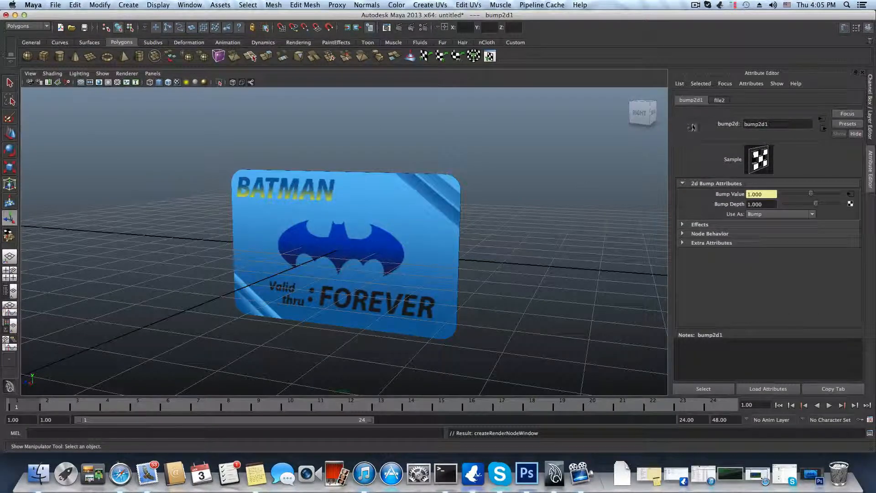
pyautogui.click(719, 100)
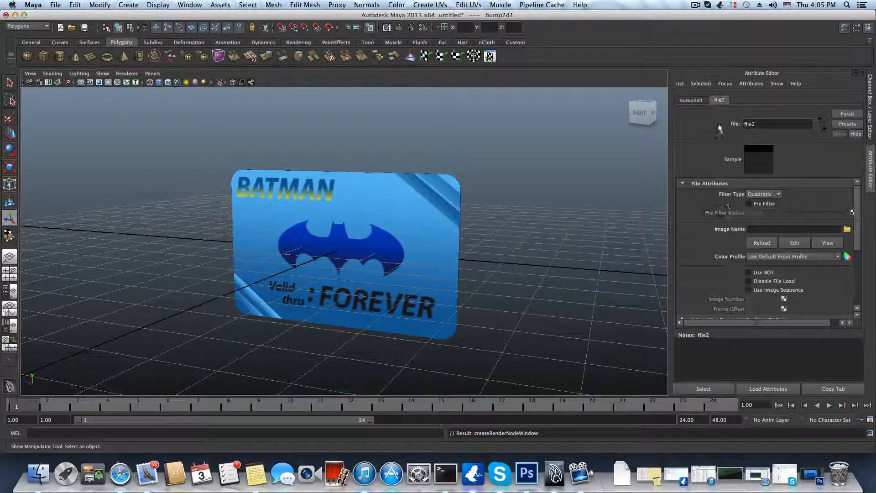
pyautogui.click(847, 230)
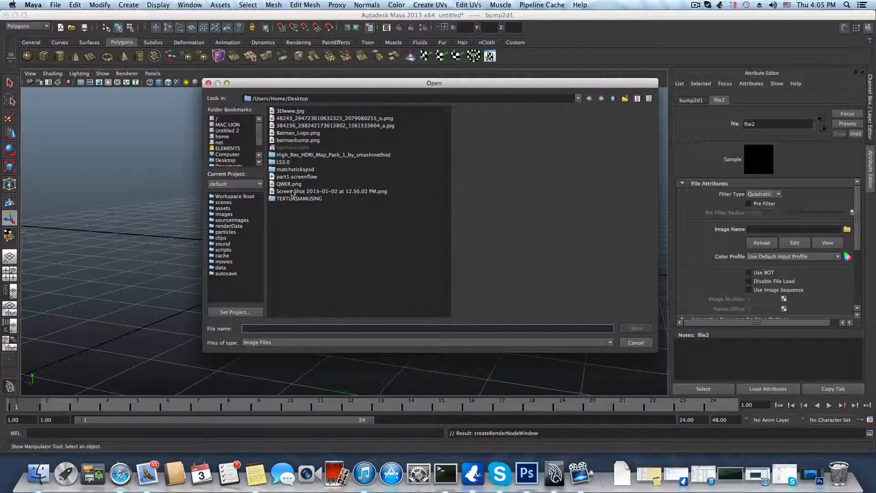
pyautogui.click(294, 141)
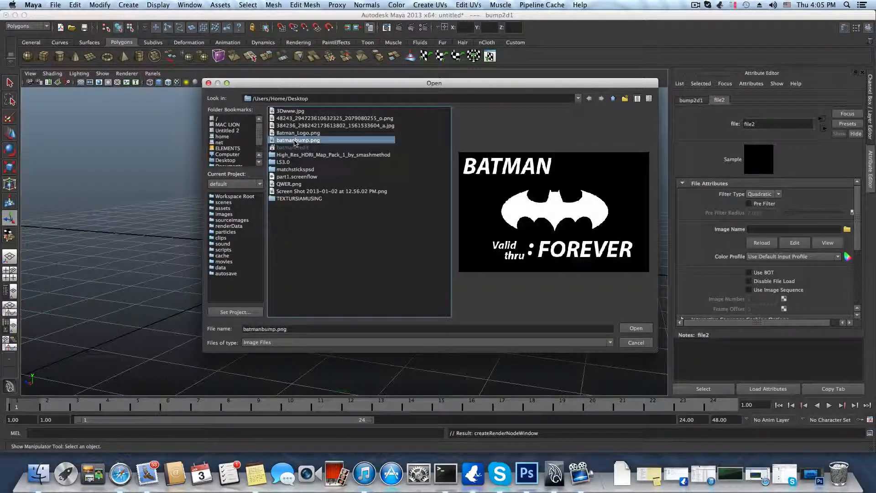
pyautogui.click(636, 329)
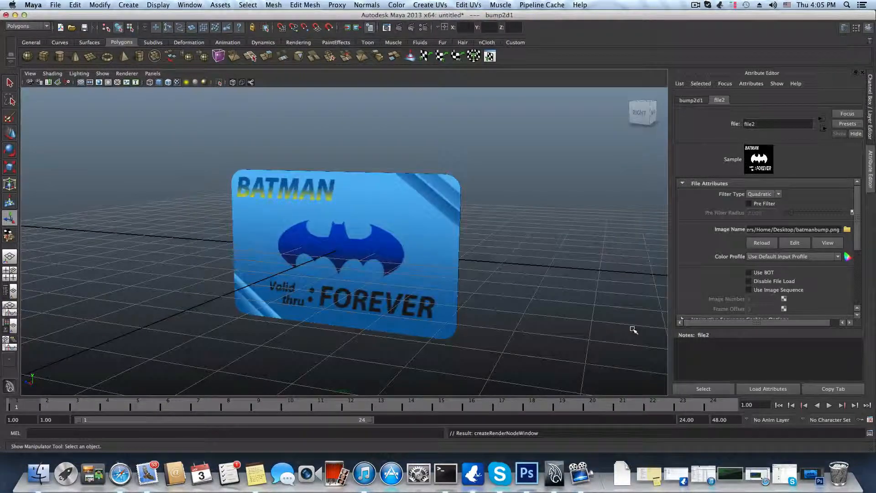
# Step: Reselect the card and look through its shape and transform attributes
pyautogui.click(535, 275)
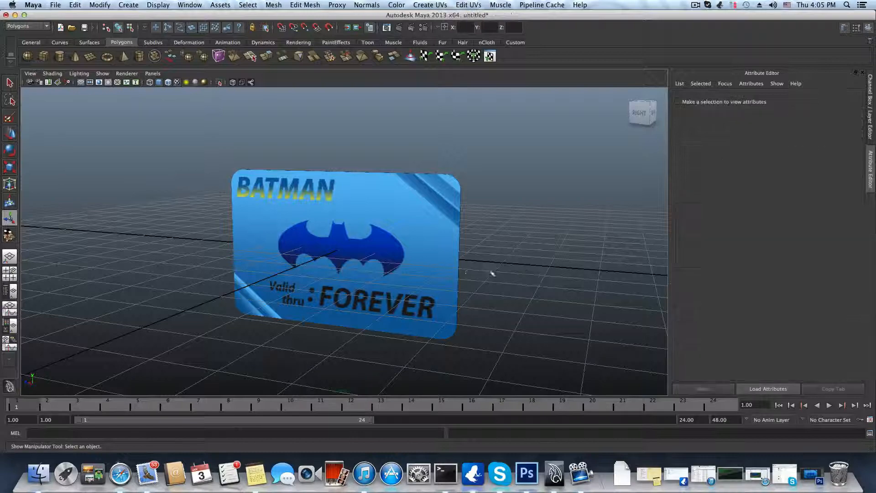
pyautogui.click(416, 265)
pyautogui.keyDown('alt'); pyautogui.moveTo(417, 265); pyautogui.dragTo(459, 261); pyautogui.keyUp('alt')
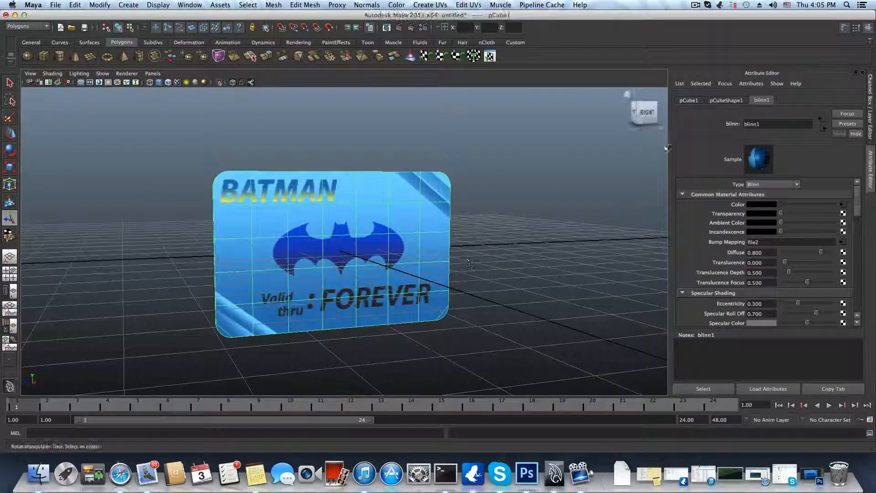
pyautogui.click(718, 100)
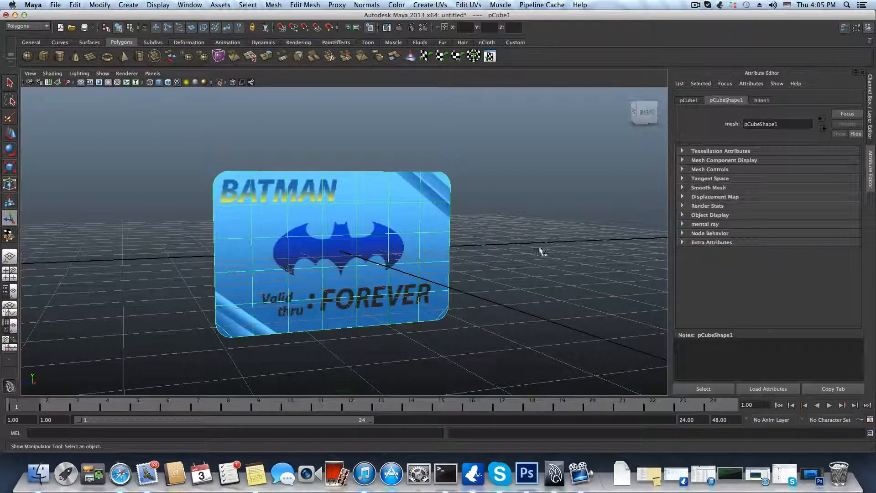
pyautogui.click(688, 101)
pyautogui.keyDown('alt'); pyautogui.moveTo(509, 264); pyautogui.dragTo(461, 267); pyautogui.keyUp('alt')
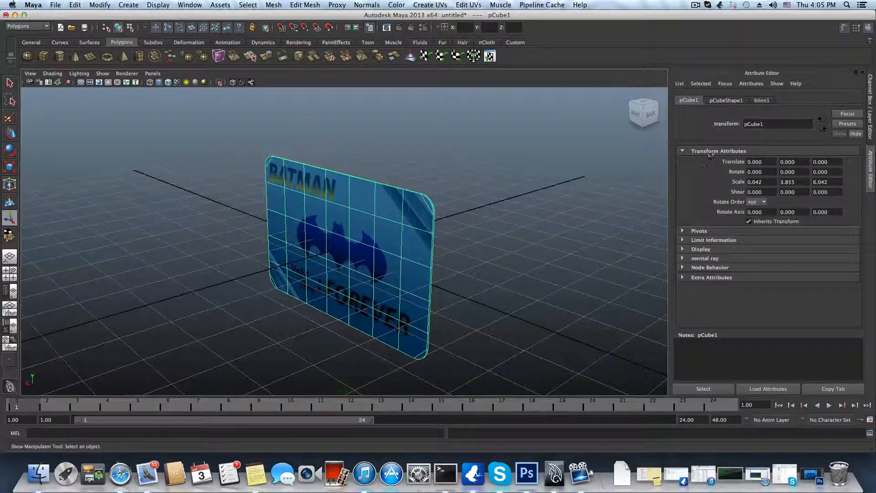
# Step: Open the bump2d1 node's bump value and depth settings by way of the blinn1 material's bump mapping
pyautogui.click(761, 101)
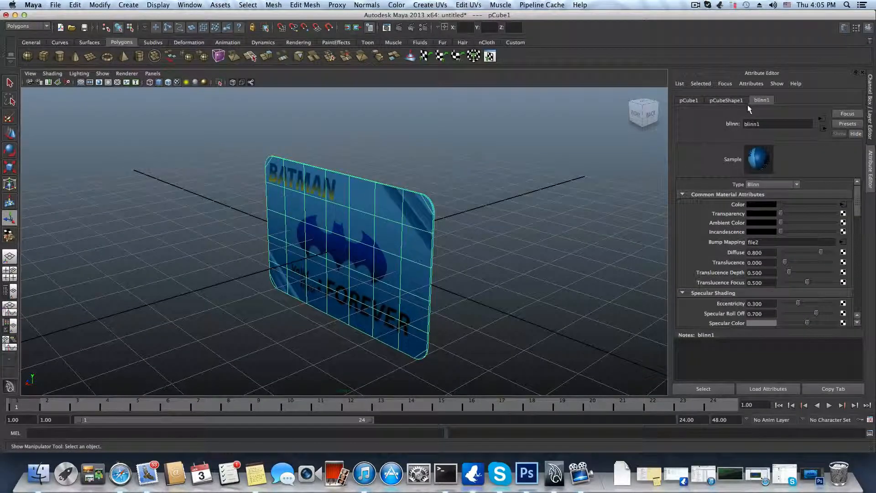
pyautogui.keyDown('alt'); pyautogui.moveTo(534, 248); pyautogui.dragTo(456, 265); pyautogui.keyUp('alt')
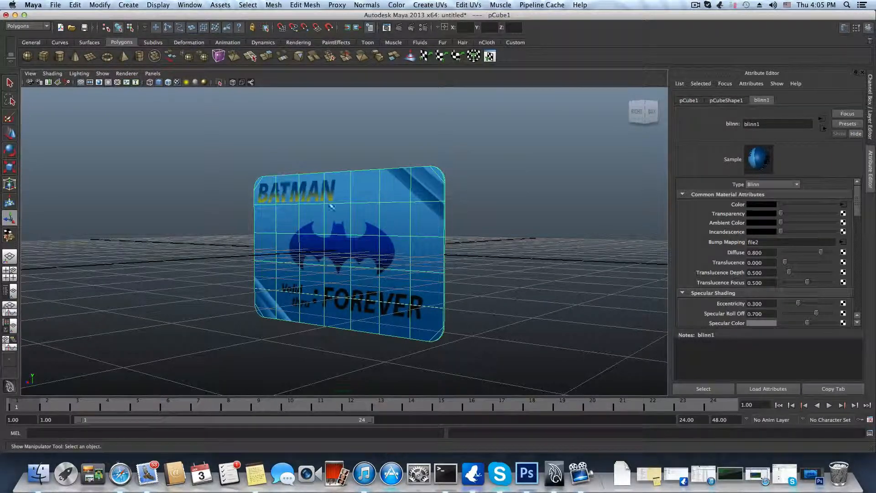
pyautogui.keyDown('alt'); pyautogui.moveTo(315, 286); pyautogui.dragTo(441, 285); pyautogui.keyUp('alt')
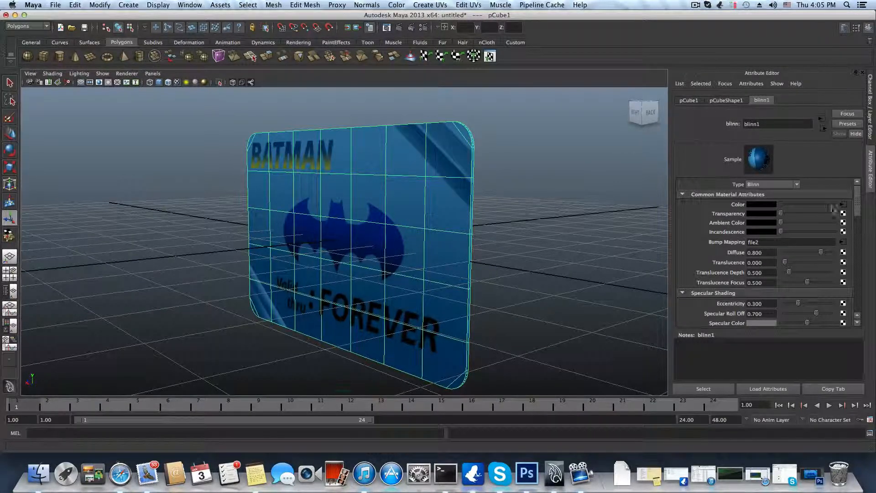
pyautogui.click(843, 241)
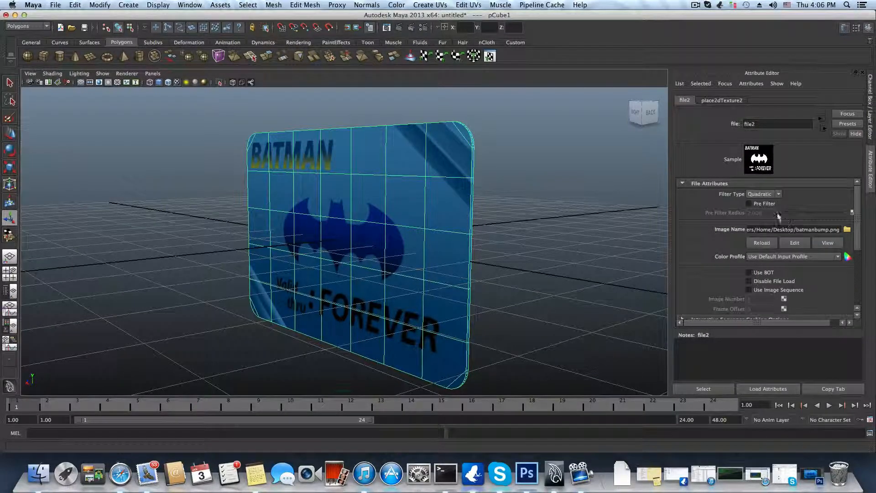
pyautogui.click(823, 127)
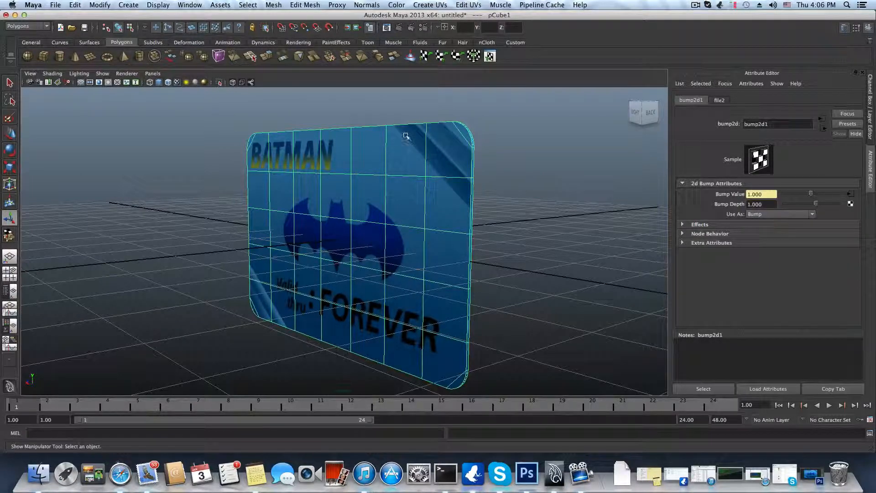
# Step: Render the card's front face with Maya Software, examine the bump effect up close and close the render
pyautogui.keyDown('alt'); pyautogui.moveTo(383, 206); pyautogui.dragTo(364, 195); pyautogui.keyUp('alt')
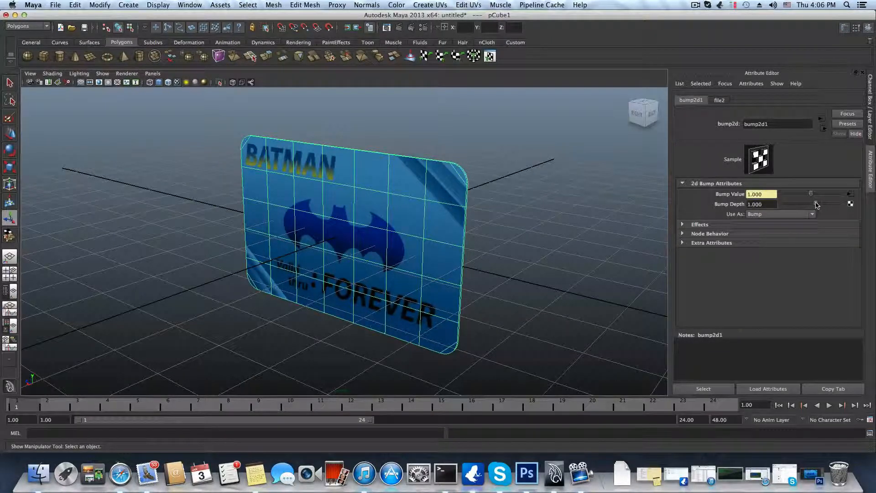
pyautogui.click(398, 28)
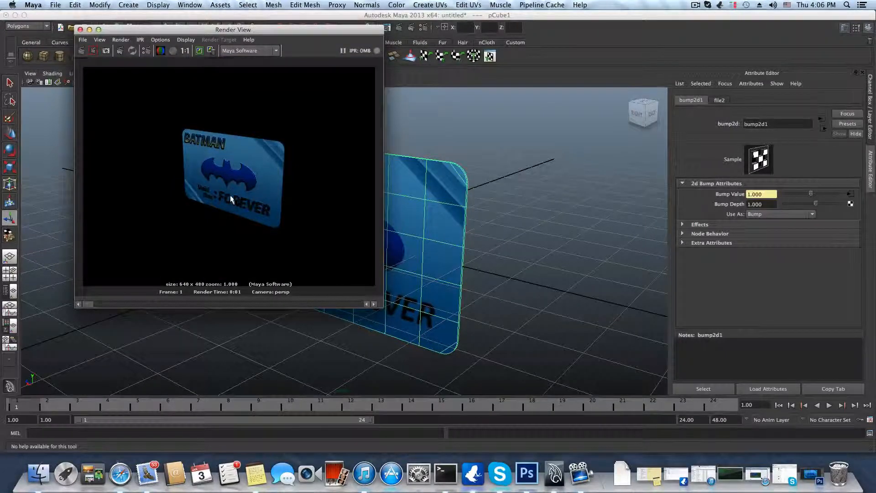
pyautogui.scroll(2, 236, 202)
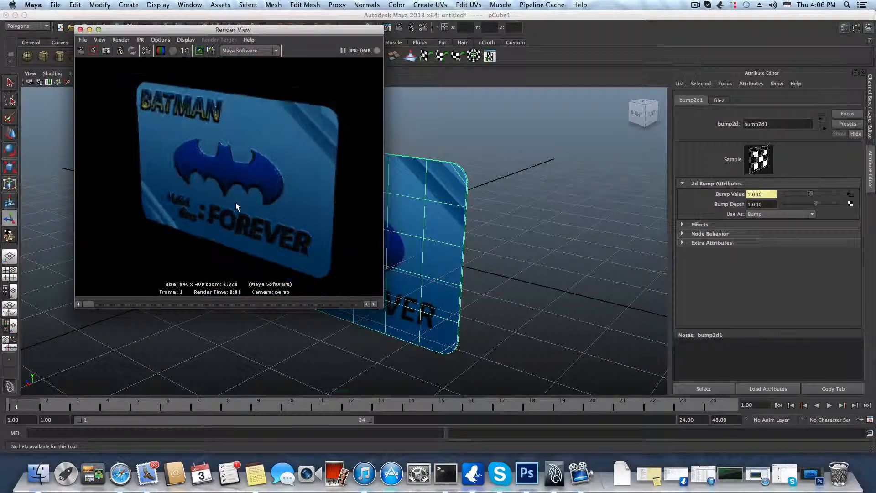
pyautogui.scroll(-2, 235, 202)
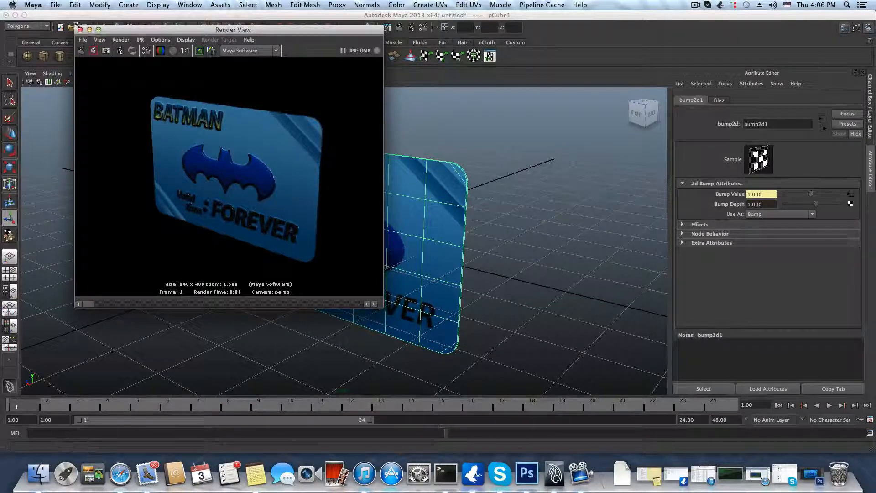
pyautogui.click(81, 29)
# Step: Render the card's back face with Maya Software, examine the mirrored bump up close and close the render
pyautogui.keyDown('alt'); pyautogui.moveTo(547, 214); pyautogui.dragTo(413, 254); pyautogui.keyUp('alt')
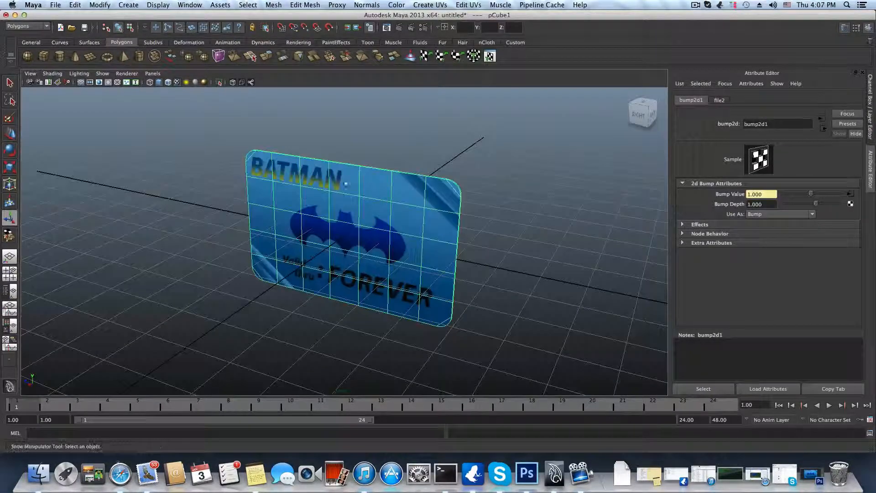
pyautogui.keyDown('alt'); pyautogui.moveTo(383, 212); pyautogui.dragTo(319, 218); pyautogui.keyUp('alt')
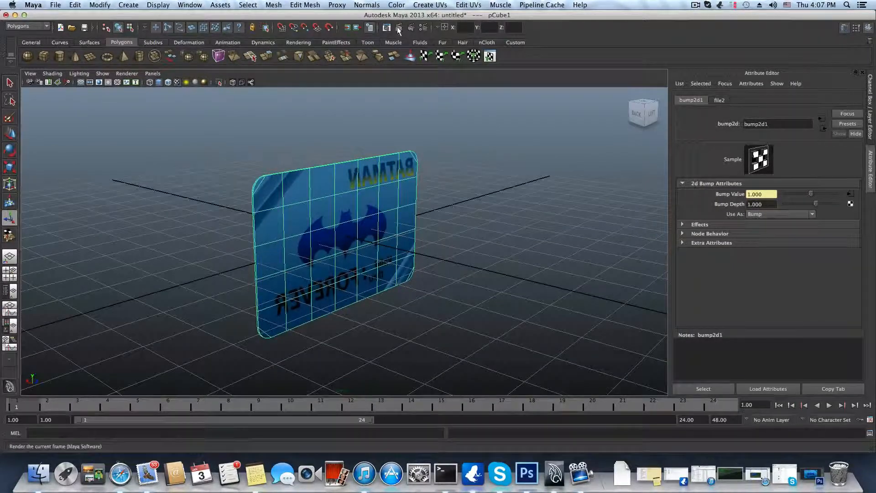
pyautogui.click(398, 28)
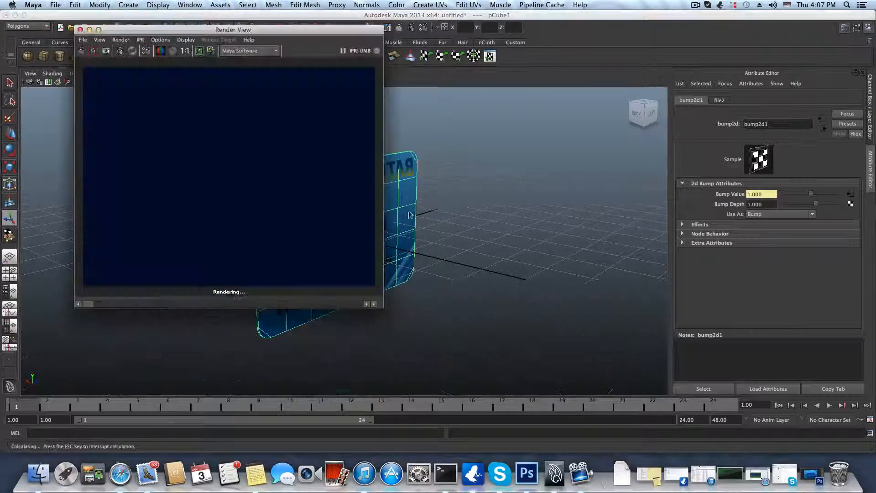
pyautogui.scroll(5, 244, 180)
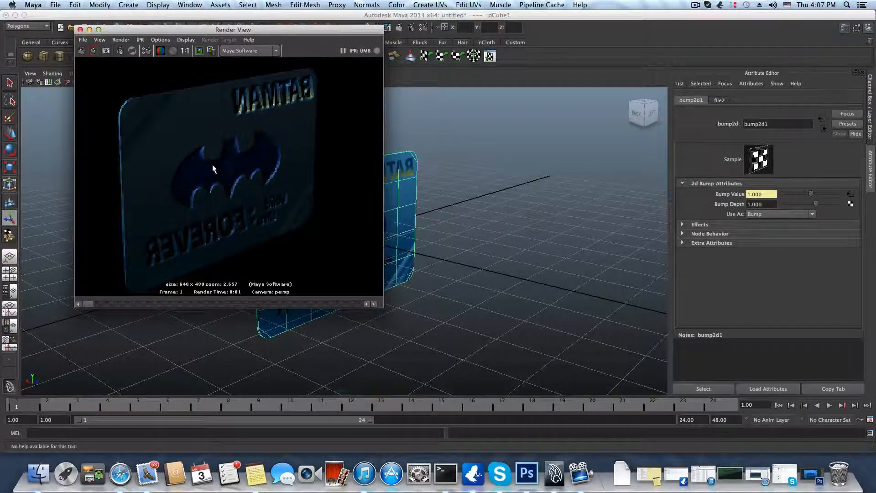
pyautogui.click(80, 30)
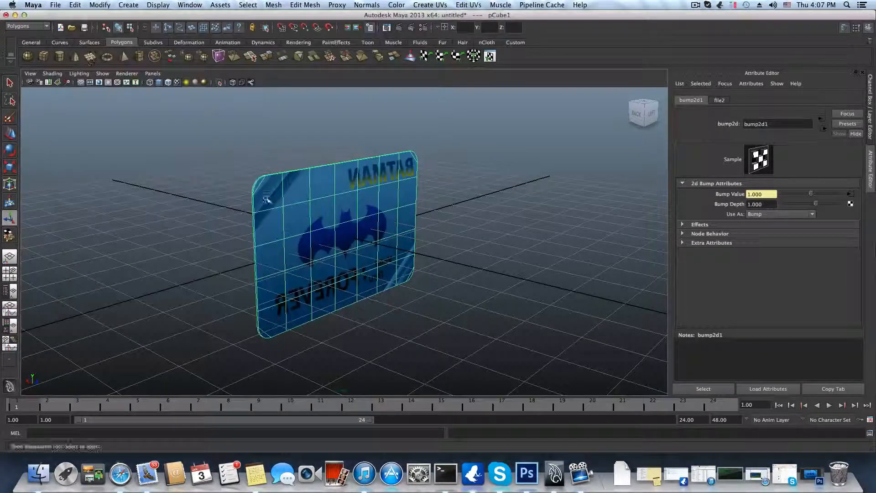
# Step: Examine the textured card in the viewport straight from the front, from a distance and at a steep angle
pyautogui.keyDown('alt'); pyautogui.moveTo(268, 198); pyautogui.dragTo(333, 240); pyautogui.keyUp('alt')
pyautogui.keyDown('alt'); pyautogui.moveTo(333, 240); pyautogui.dragTo(378, 259, button='right'); pyautogui.keyUp('alt')
pyautogui.keyDown('alt'); pyautogui.moveTo(378, 259); pyautogui.dragTo(327, 296); pyautogui.keyUp('alt')
pyautogui.scroll(-5, 327, 296)
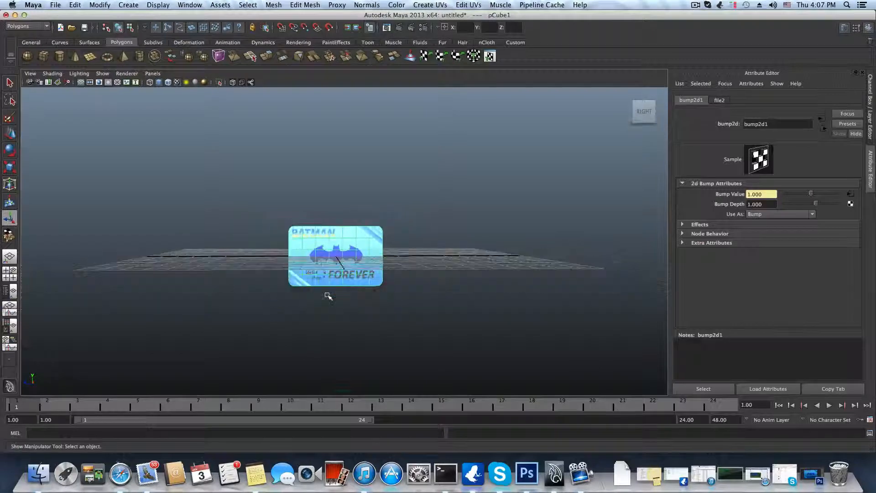
pyautogui.scroll(7, 327, 296)
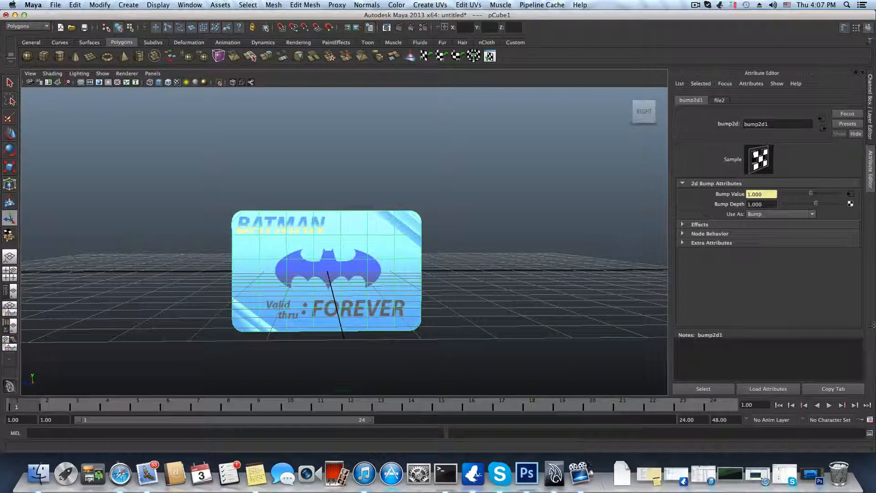
pyautogui.moveTo(493, 270)
pyautogui.keyDown('alt'); pyautogui.mouseDown()
pyautogui.moveTo(356, 288)
pyautogui.moveTo(483, 280)
pyautogui.mouseUp(); pyautogui.keyUp('alt')
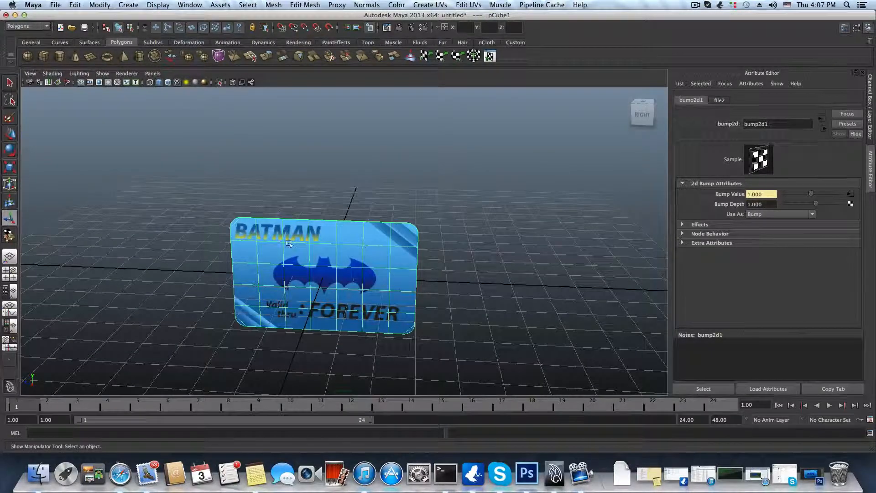
pyautogui.keyDown('alt'); pyautogui.moveTo(365, 246); pyautogui.dragTo(320, 256); pyautogui.keyUp('alt')
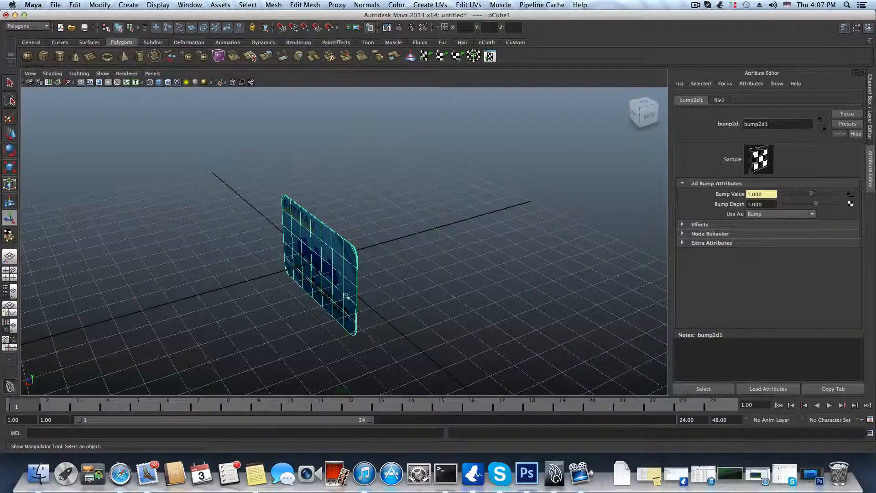
# Step: Activate the Rotate tool on the card and review the textured card from the front, from below and at an angle
pyautogui.click(10, 150)
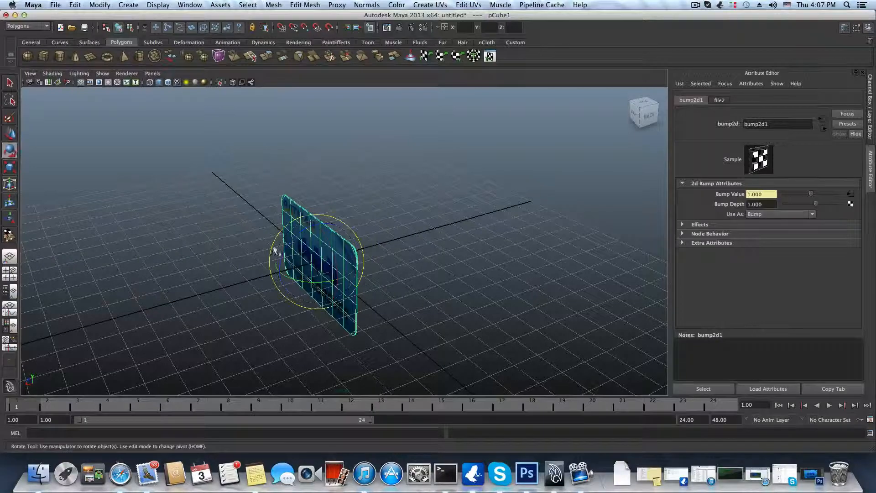
pyautogui.moveTo(284, 255); pyautogui.dragTo(307, 264)
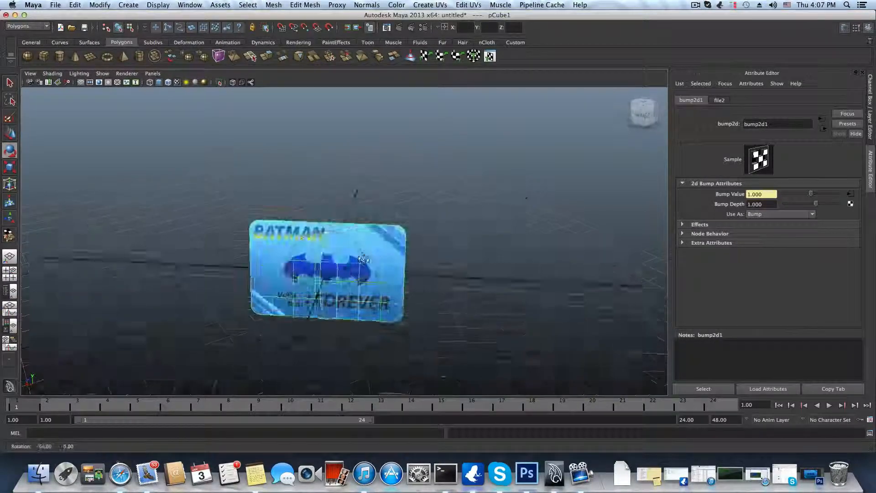
pyautogui.moveTo(411, 296)
pyautogui.keyDown('alt'); pyautogui.mouseDown(button='right')
pyautogui.moveTo(424, 302)
pyautogui.moveTo(401, 297)
pyautogui.mouseUp(button='right'); pyautogui.keyUp('alt')
pyautogui.keyDown('alt'); pyautogui.moveTo(402, 297); pyautogui.dragTo(352, 325); pyautogui.keyUp('alt')
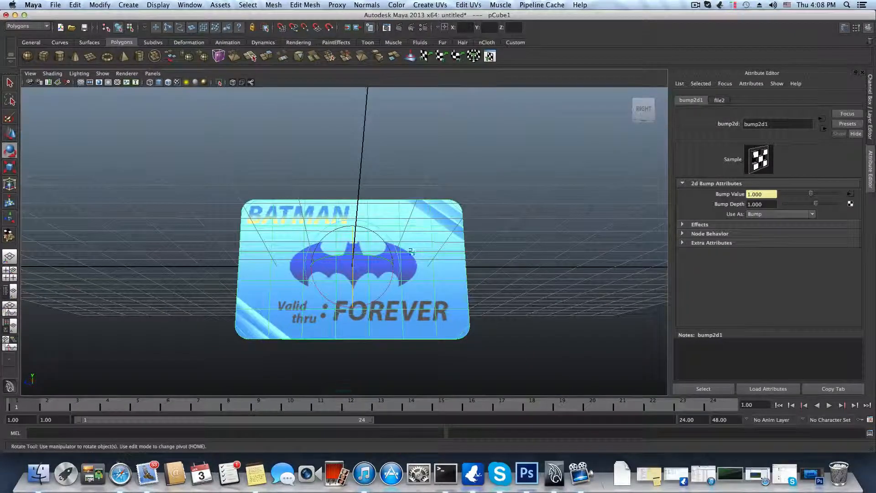
pyautogui.keyDown('alt'); pyautogui.moveTo(411, 252); pyautogui.dragTo(399, 192, button='right'); pyautogui.keyUp('alt')
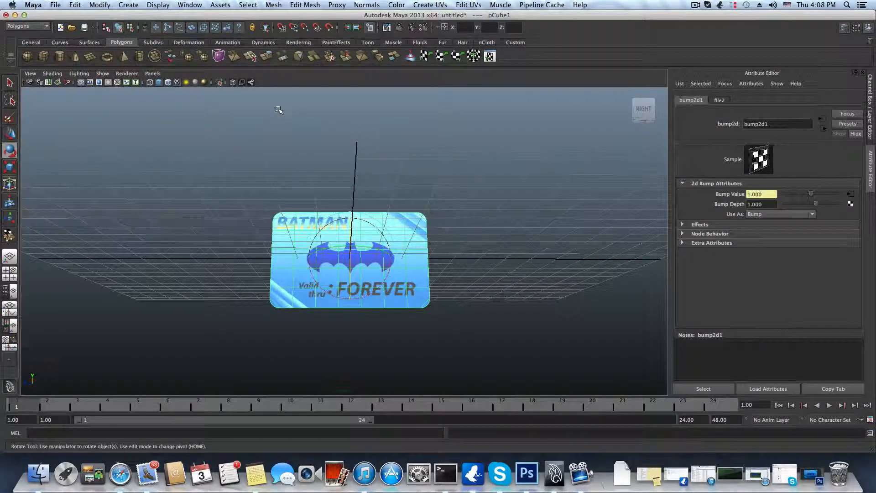
pyautogui.keyDown('alt'); pyautogui.moveTo(360, 222); pyautogui.dragTo(337, 325); pyautogui.keyUp('alt')
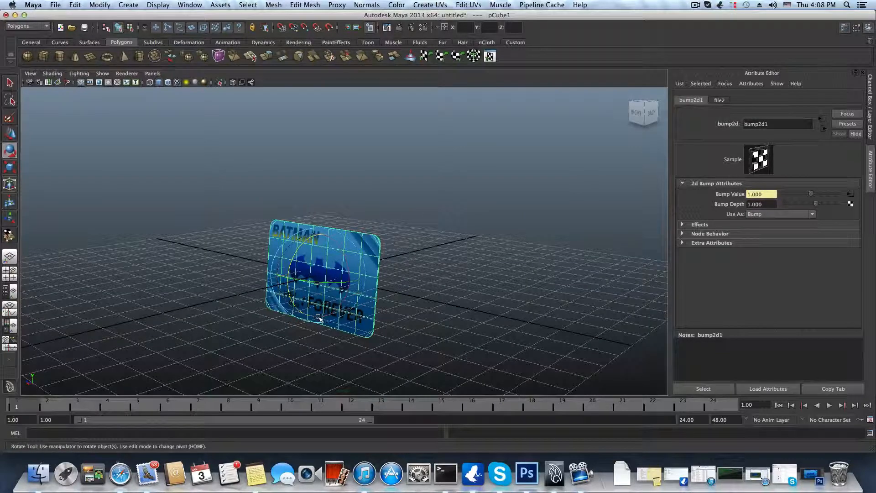
pyautogui.keyDown('alt'); pyautogui.moveTo(318, 316); pyautogui.dragTo(369, 266); pyautogui.keyUp('alt')
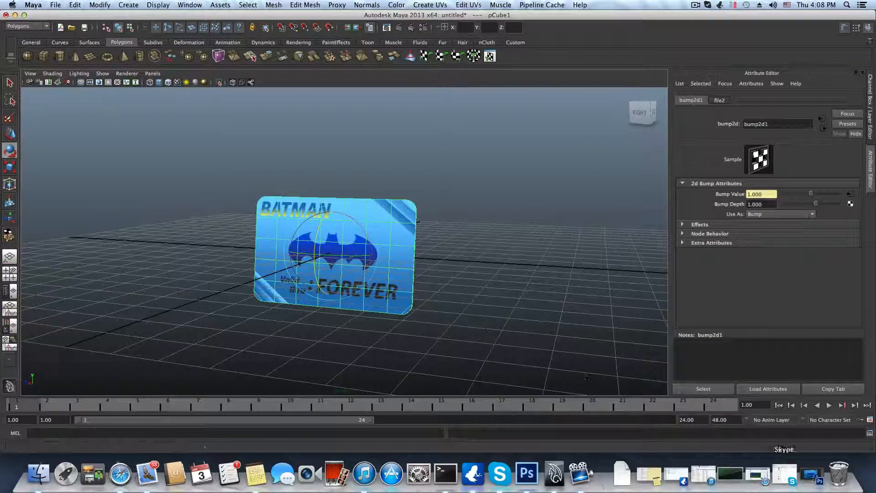
pyautogui.click(695, 6)
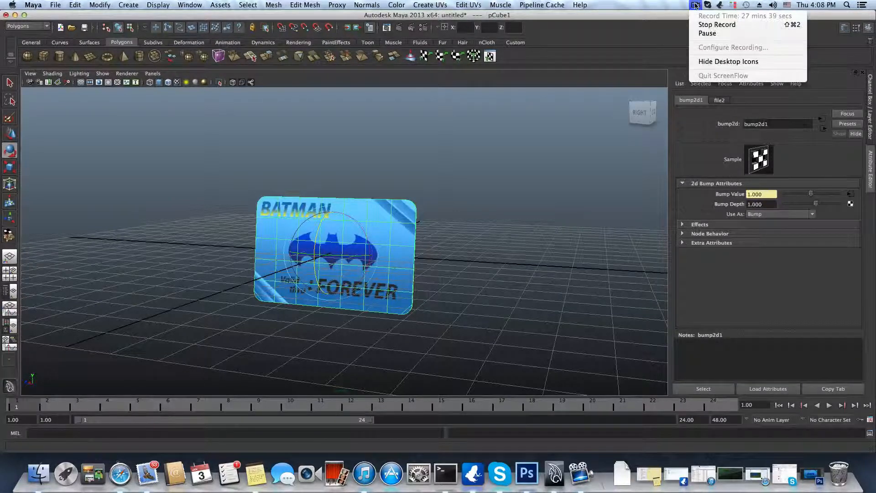